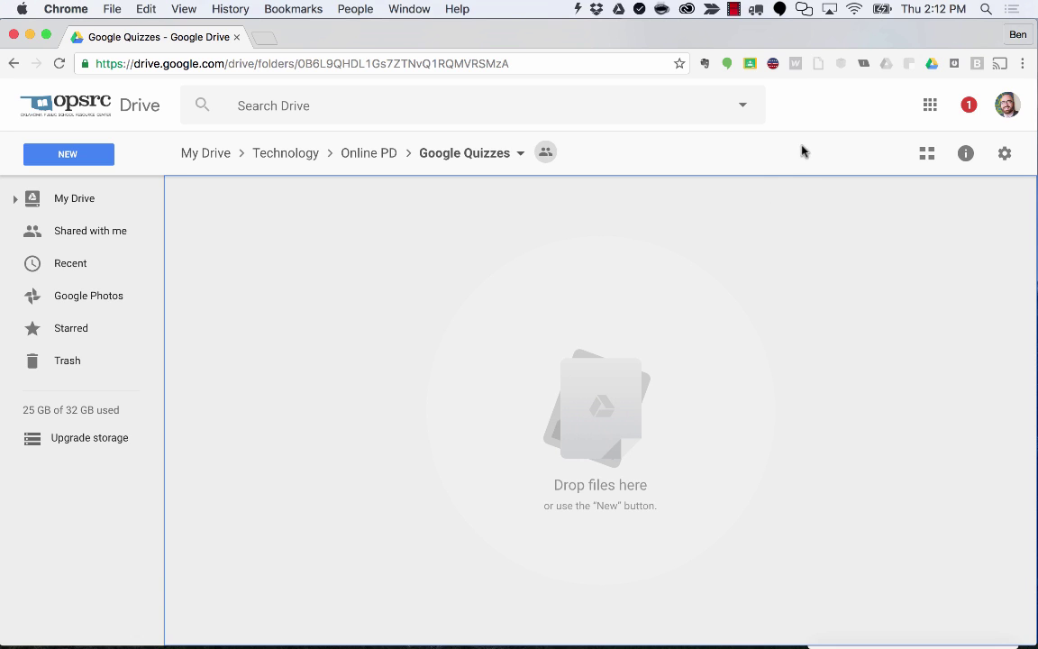
From Drive's New > More menu, create a blank Google Form in the shared Google Quizzes folder.
{"action": "left_click", "coordinate": [930, 109]}
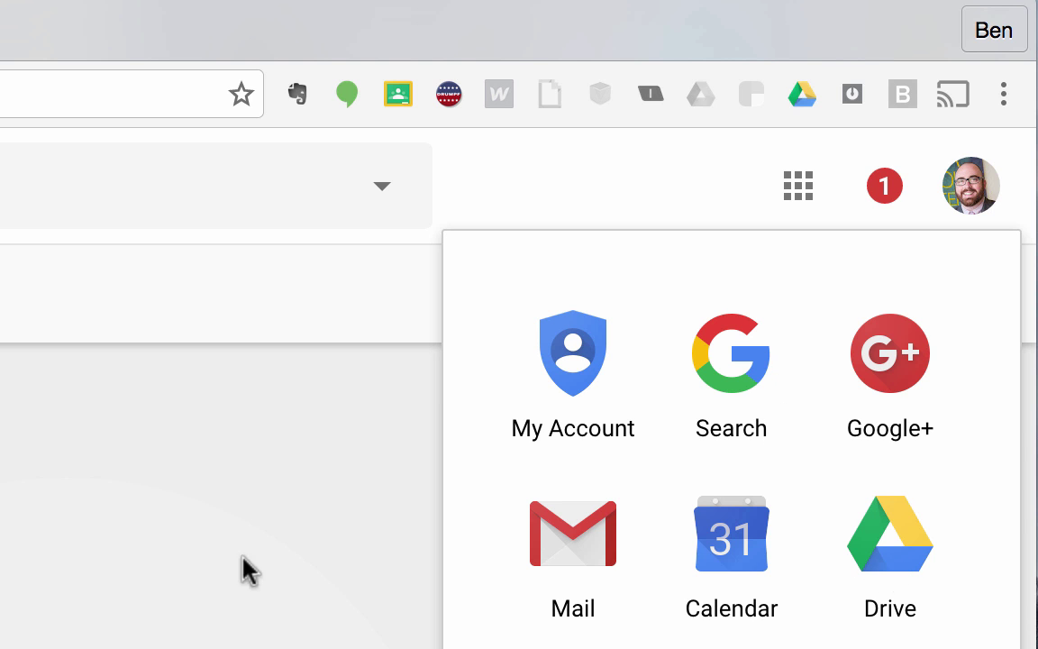
{"action": "left_click", "coordinate": [62, 545]}
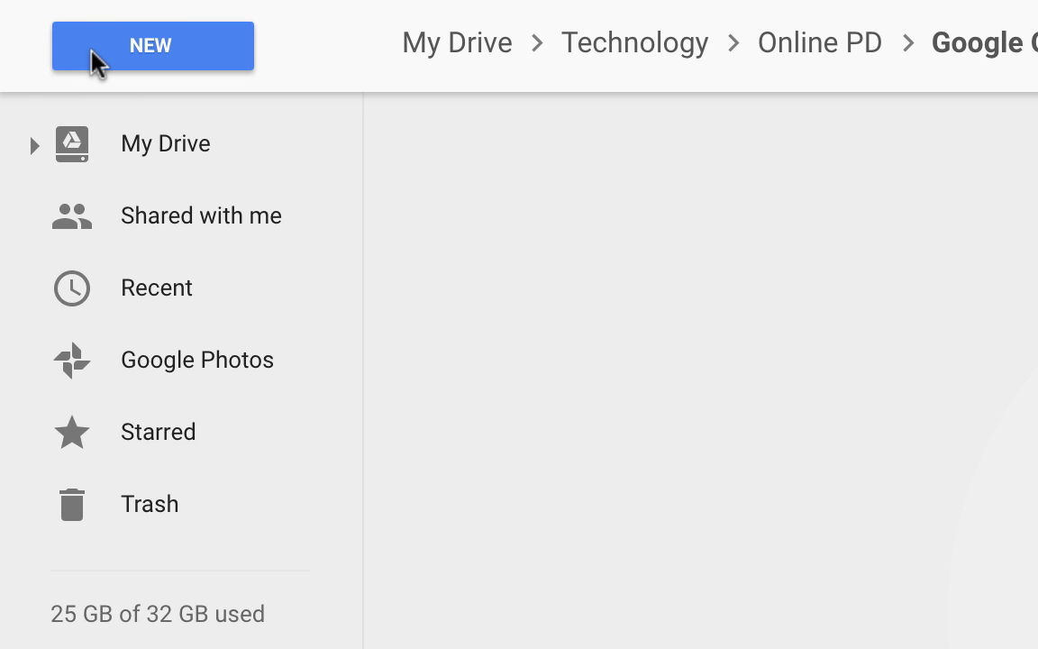
{"action": "left_click", "coordinate": [99, 62]}
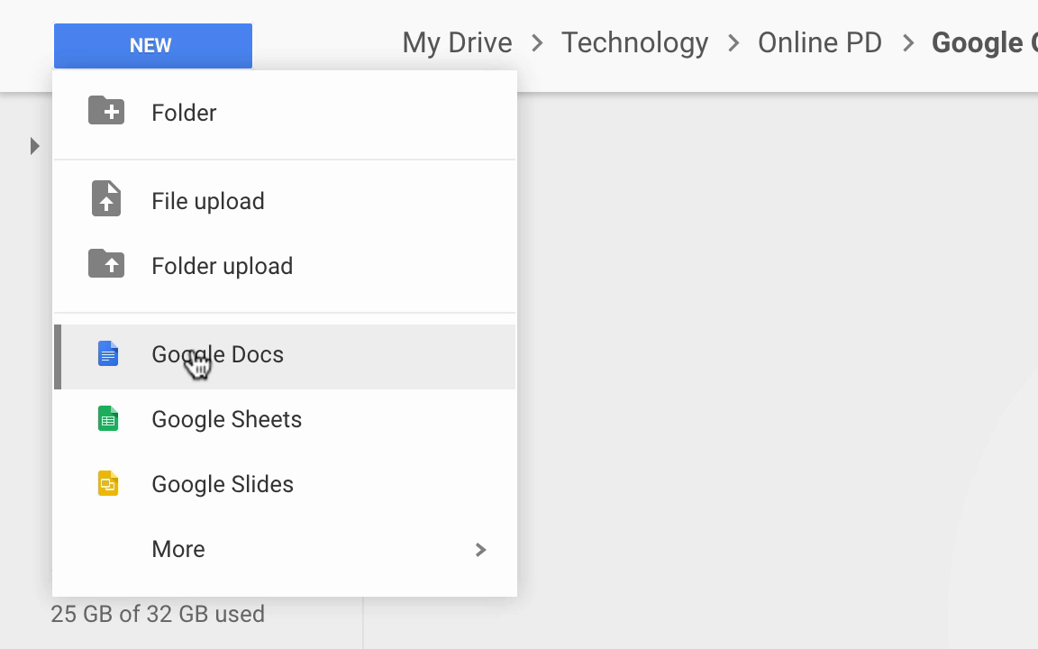
{"action": "mouse_move", "coordinate": [209, 559]}
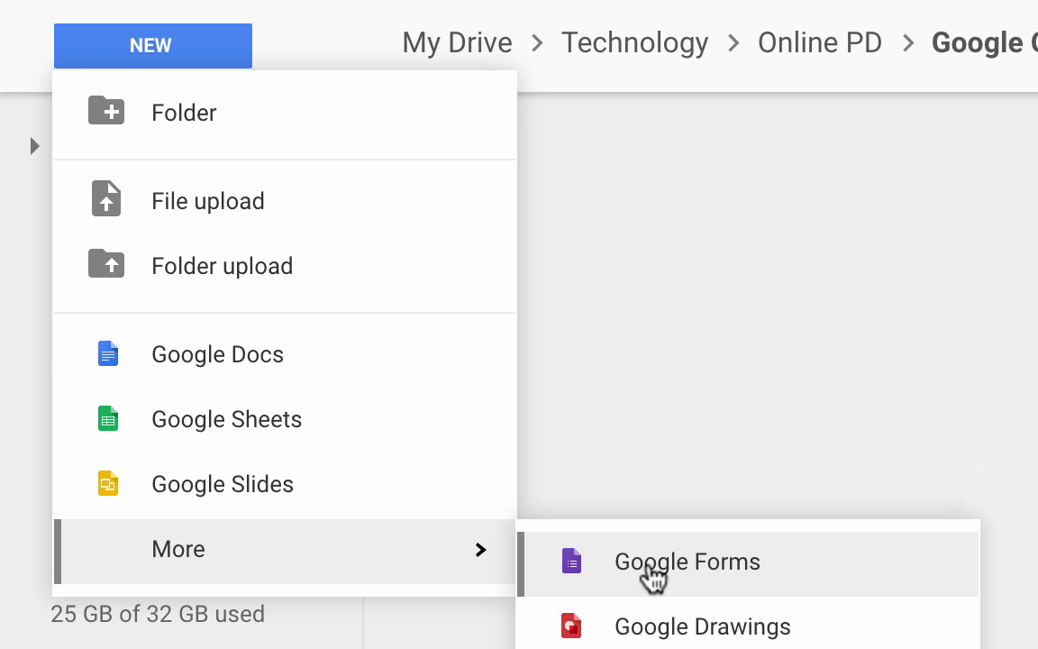
{"action": "left_click", "coordinate": [647, 568]}
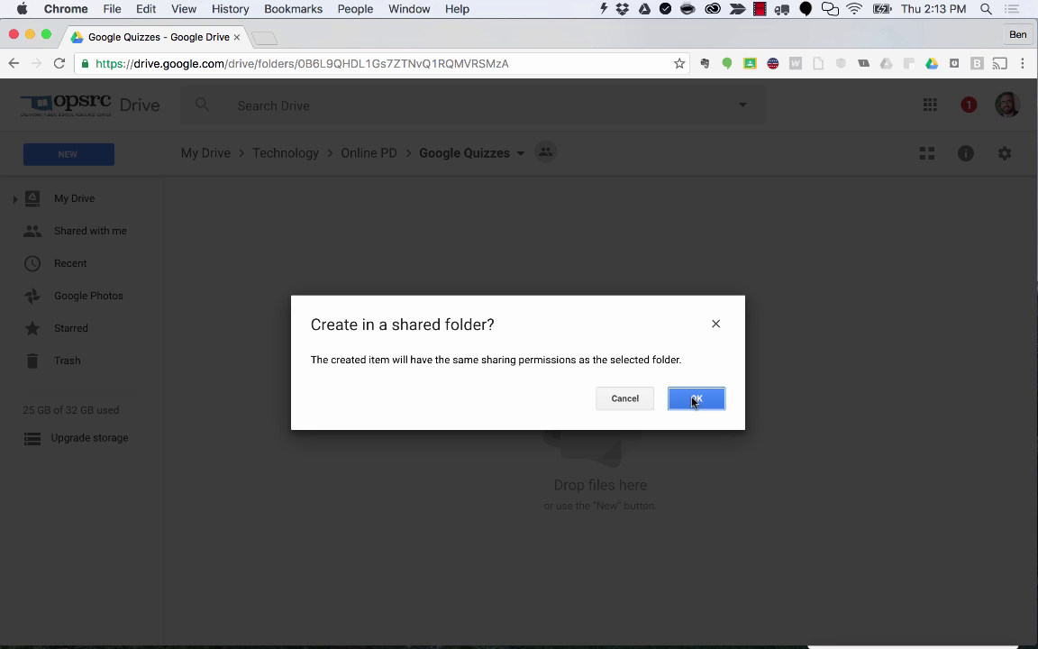
{"action": "left_click", "coordinate": [695, 399]}
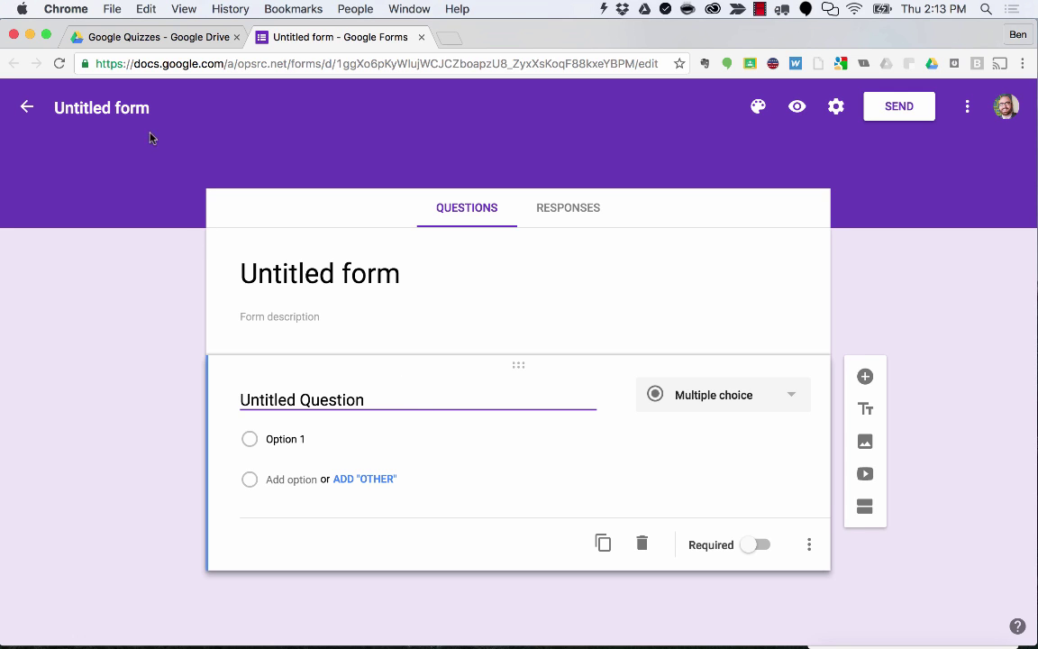
Change the form title from 'Untitled form' to 'Google Quiz for Online Training'.
{"action": "left_click", "coordinate": [95, 107]}
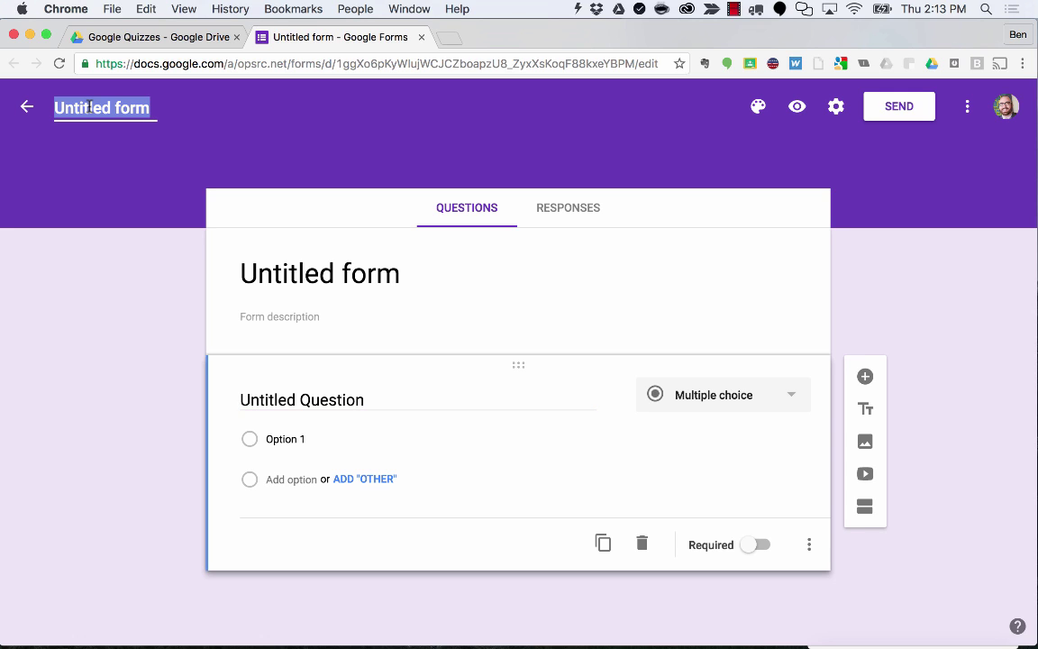
{"action": "type", "text": "Google "}
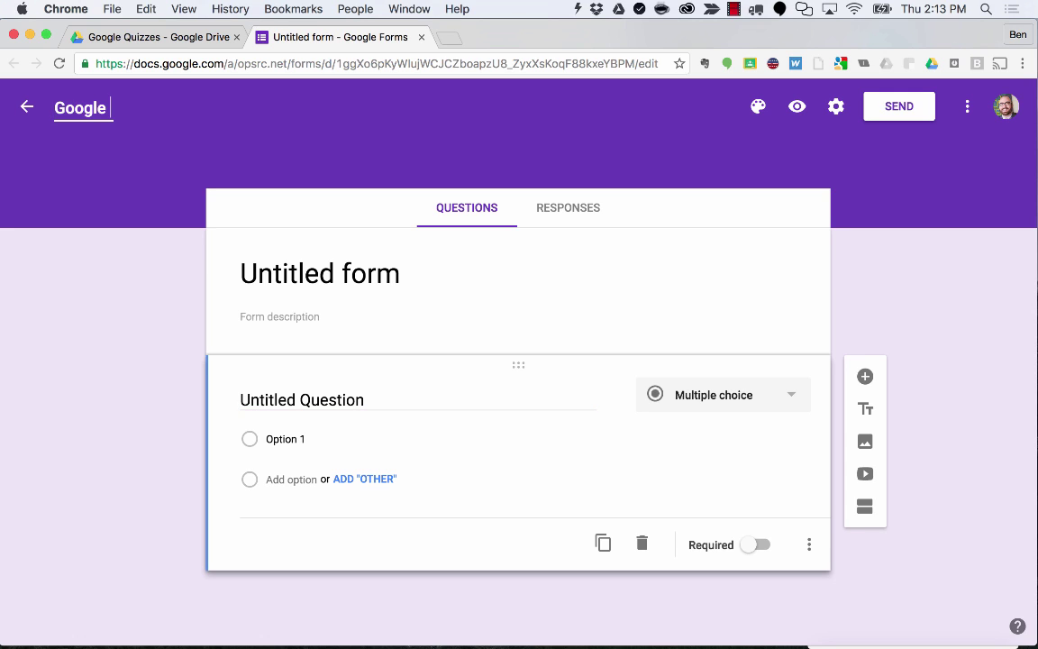
{"action": "type", "text": "Quiz for "}
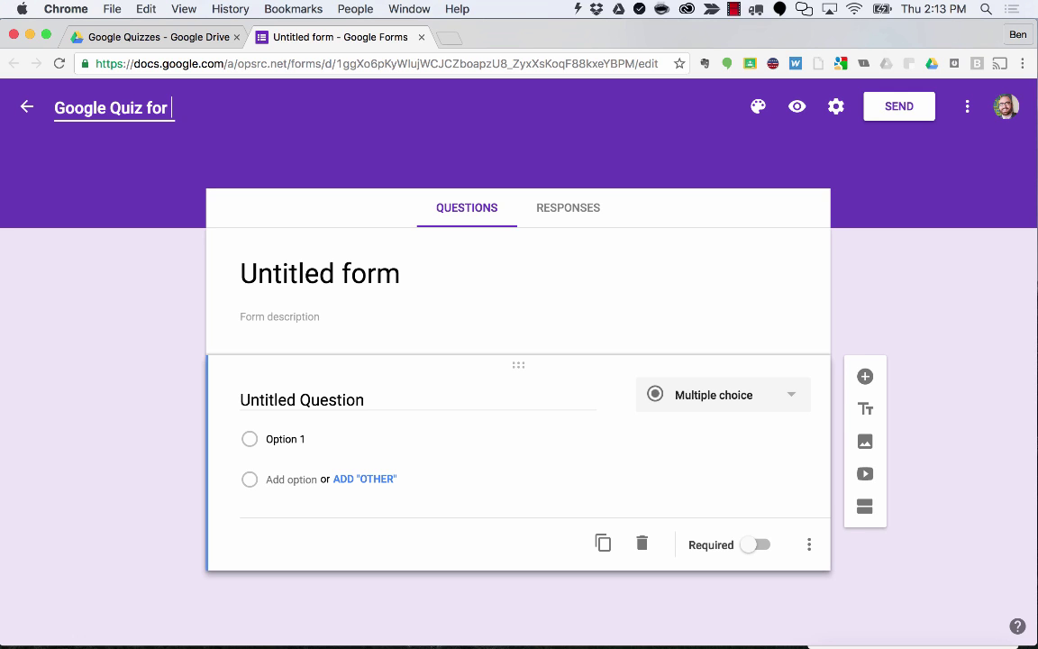
{"action": "type", "text": "Online Training"}
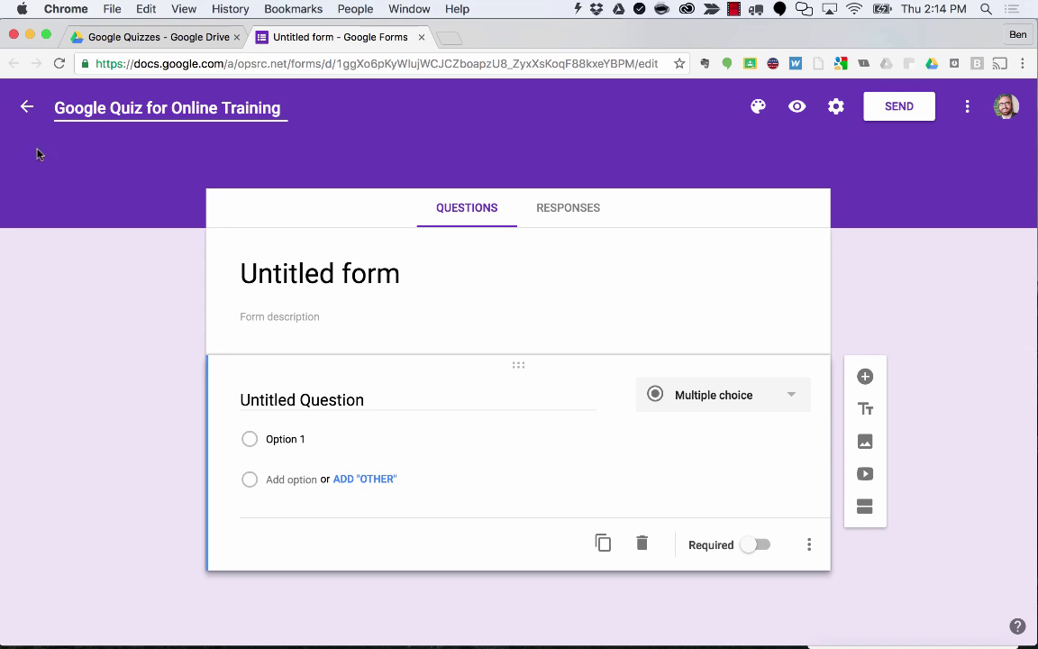
{"action": "left_click", "coordinate": [74, 167]}
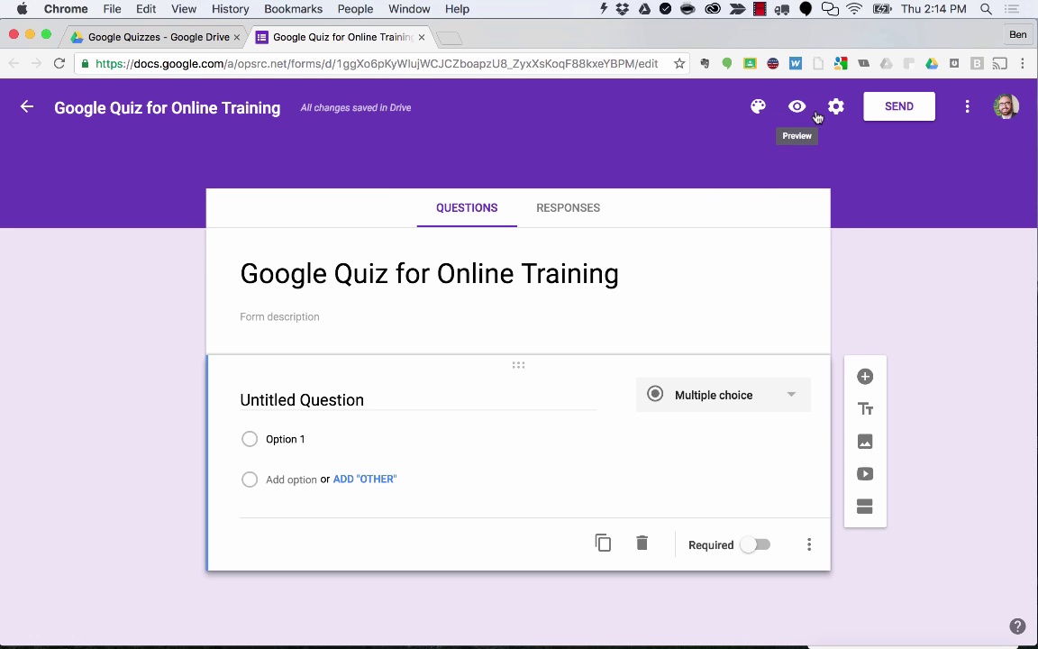
{"action": "left_click", "coordinate": [967, 109]}
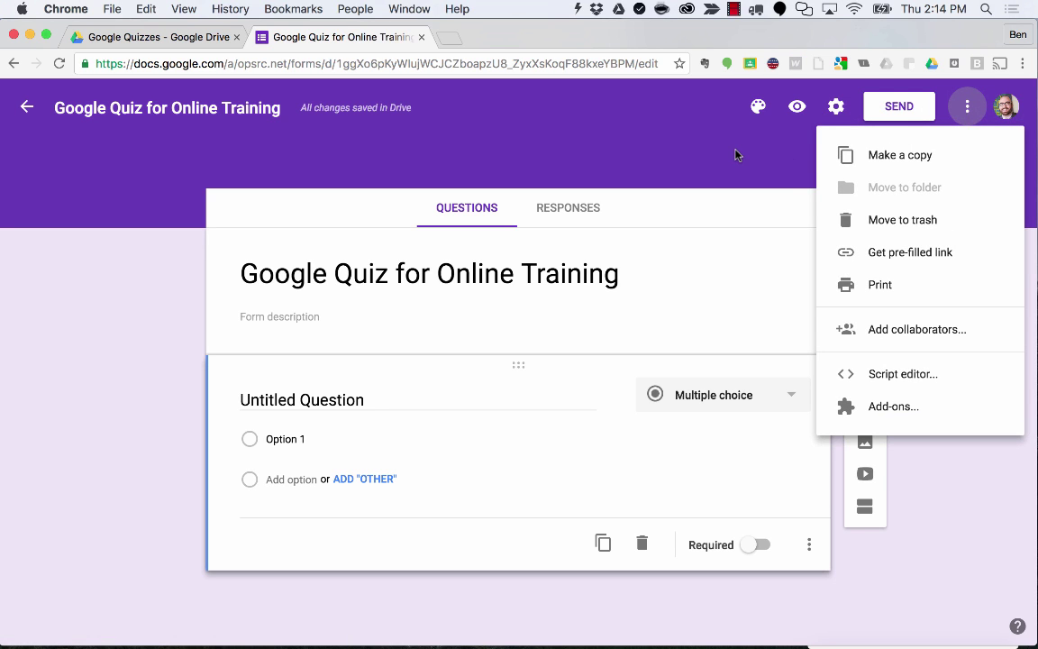
{"action": "left_click", "coordinate": [739, 155]}
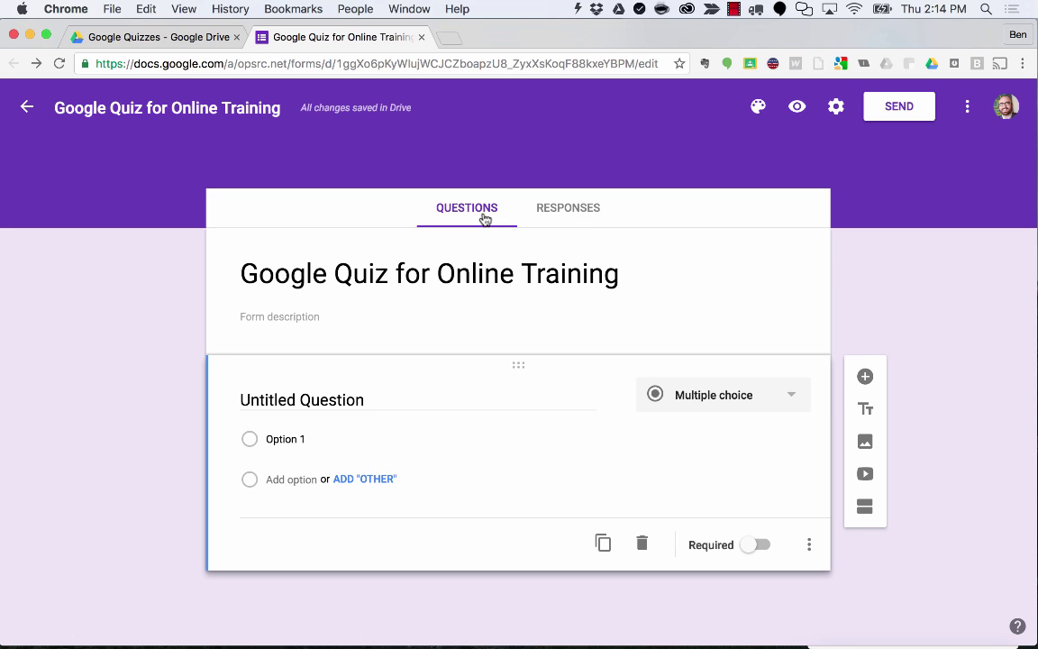
{"action": "left_click", "coordinate": [552, 218]}
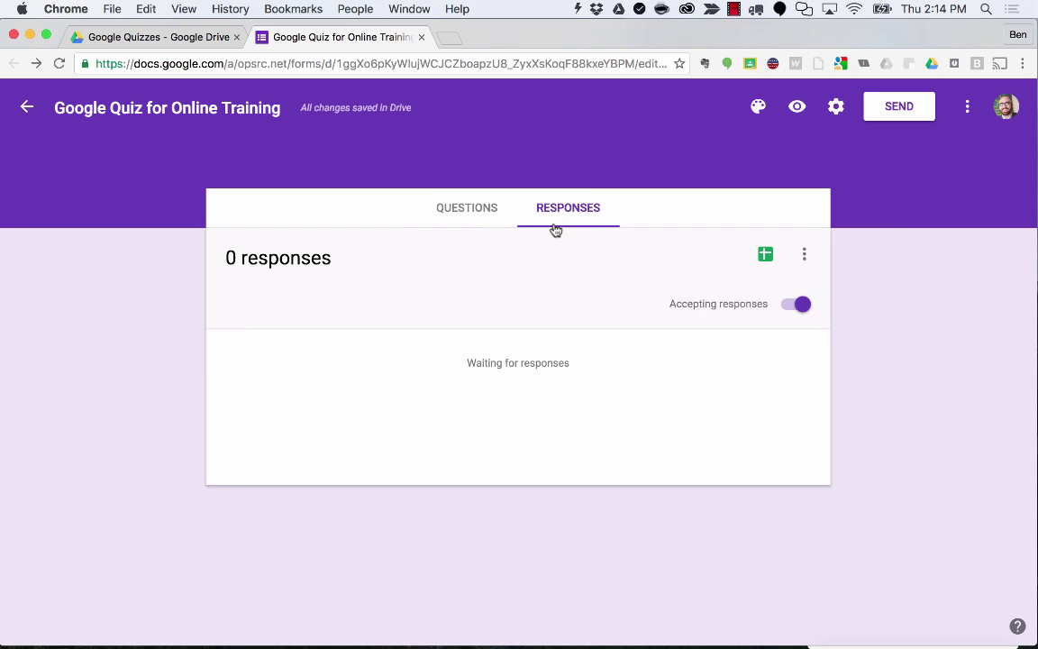
{"action": "left_click", "coordinate": [470, 213]}
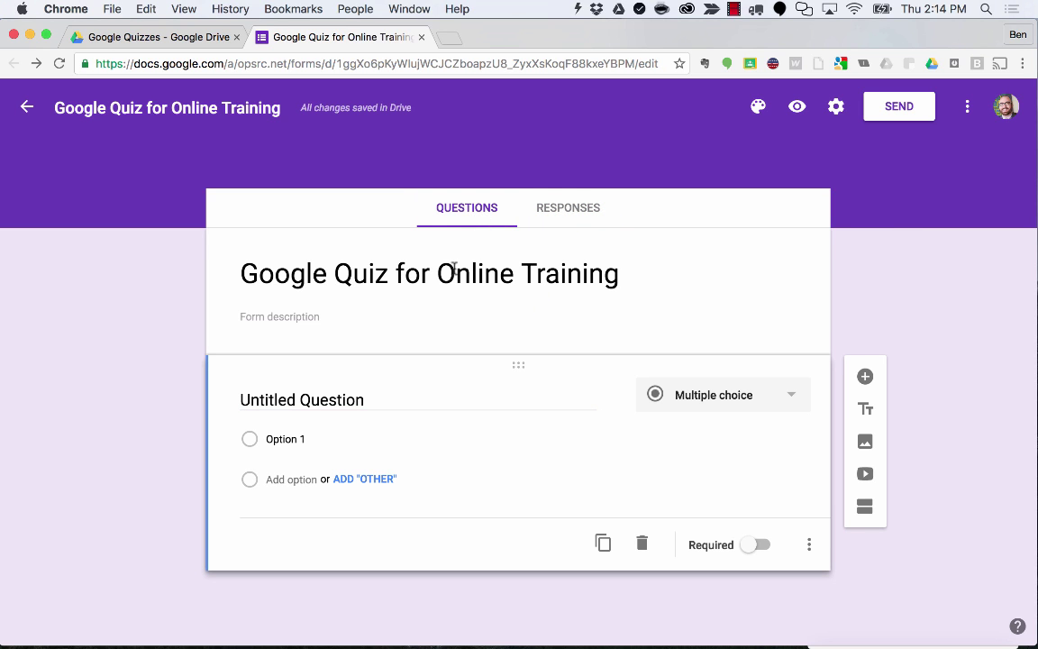
Add the form description 'This is a quiz for my online training video'.
{"action": "left_click", "coordinate": [369, 317]}
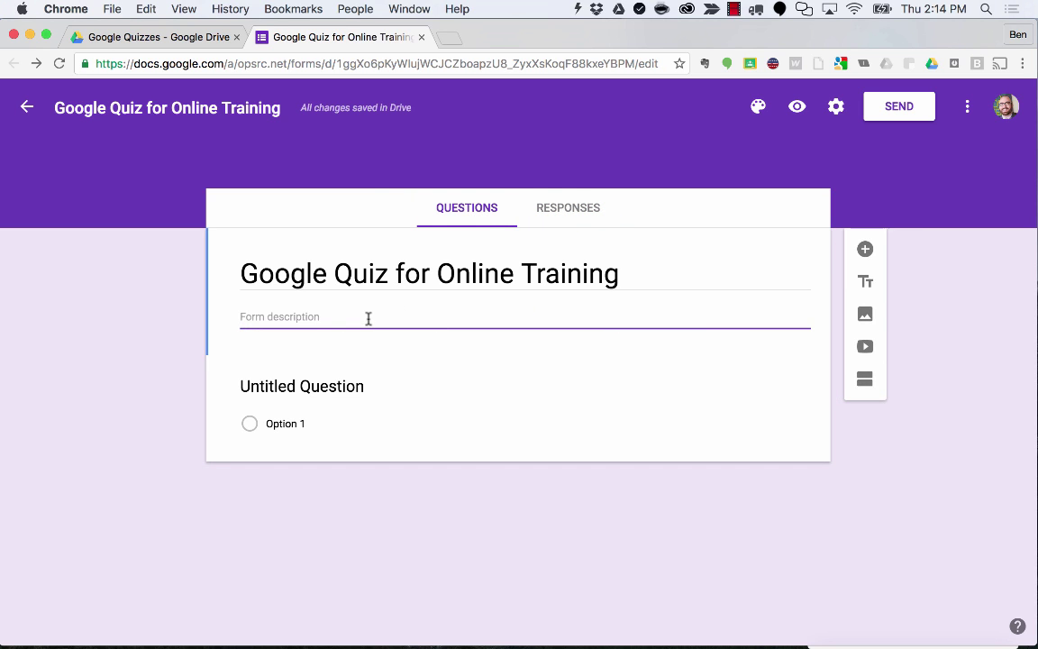
{"action": "type", "text": "This "}
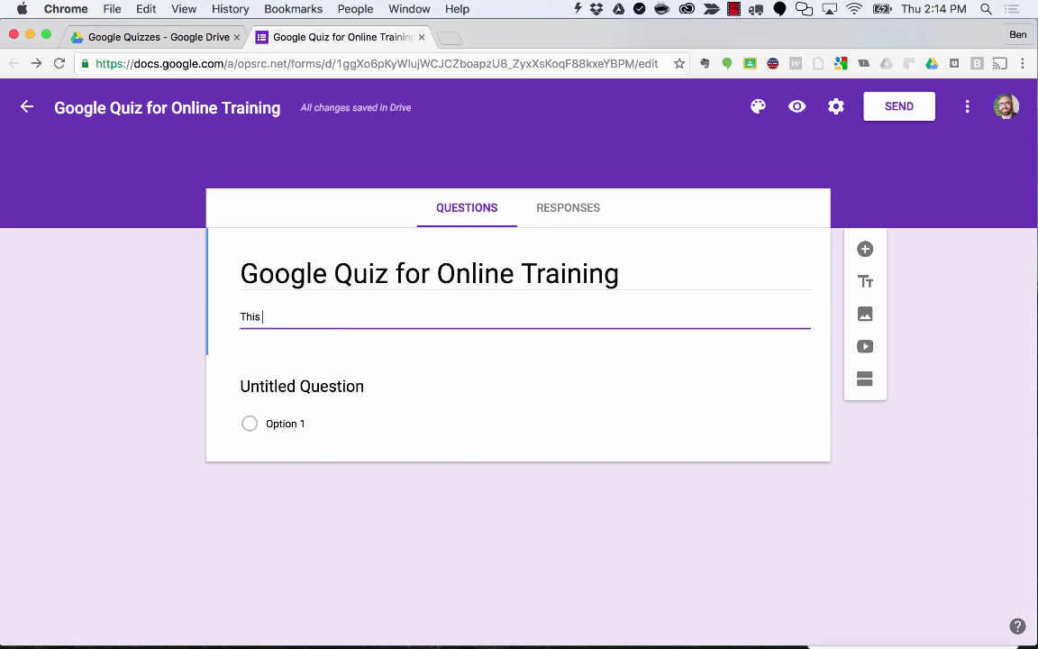
{"action": "type", "text": "is a quiz for my online training video"}
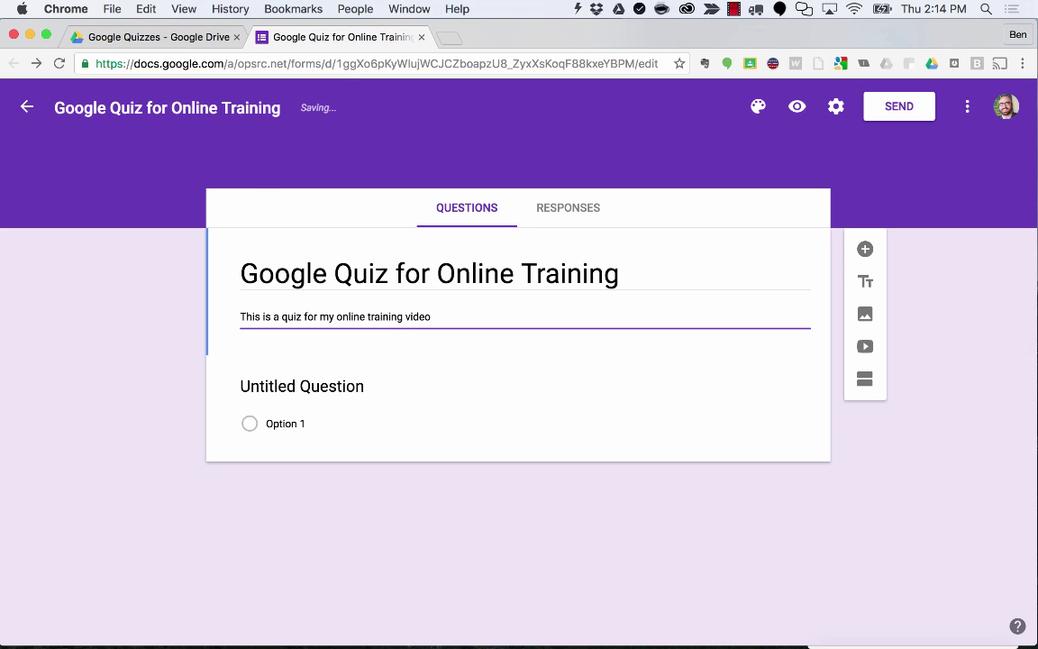
{"action": "left_click", "coordinate": [180, 254]}
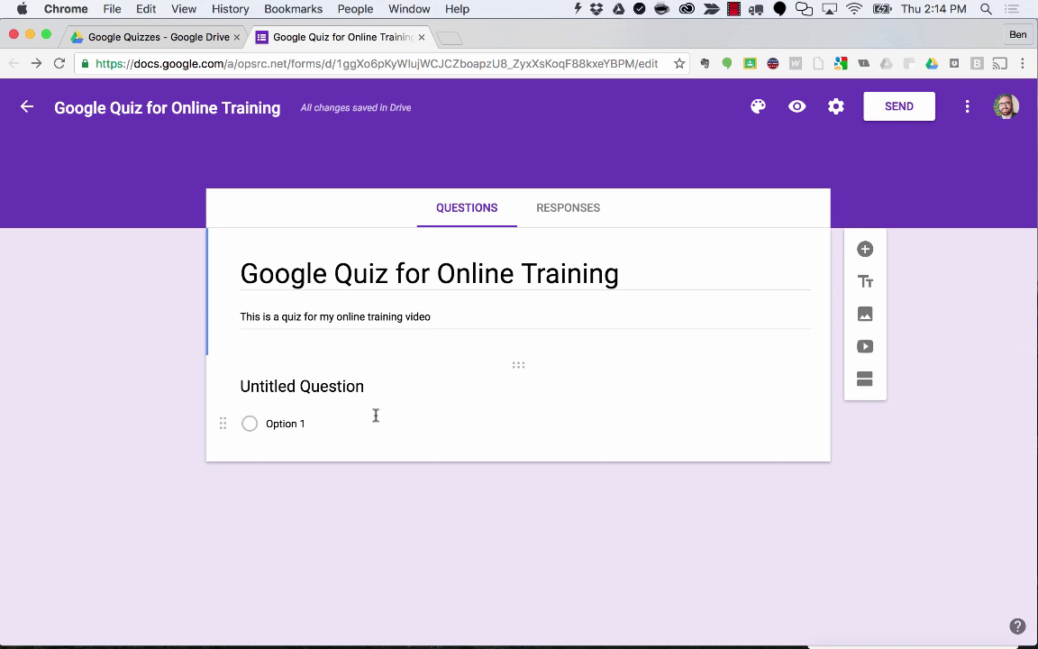
Keep the first question's type as Multiple choice.
{"action": "left_click", "coordinate": [410, 394]}
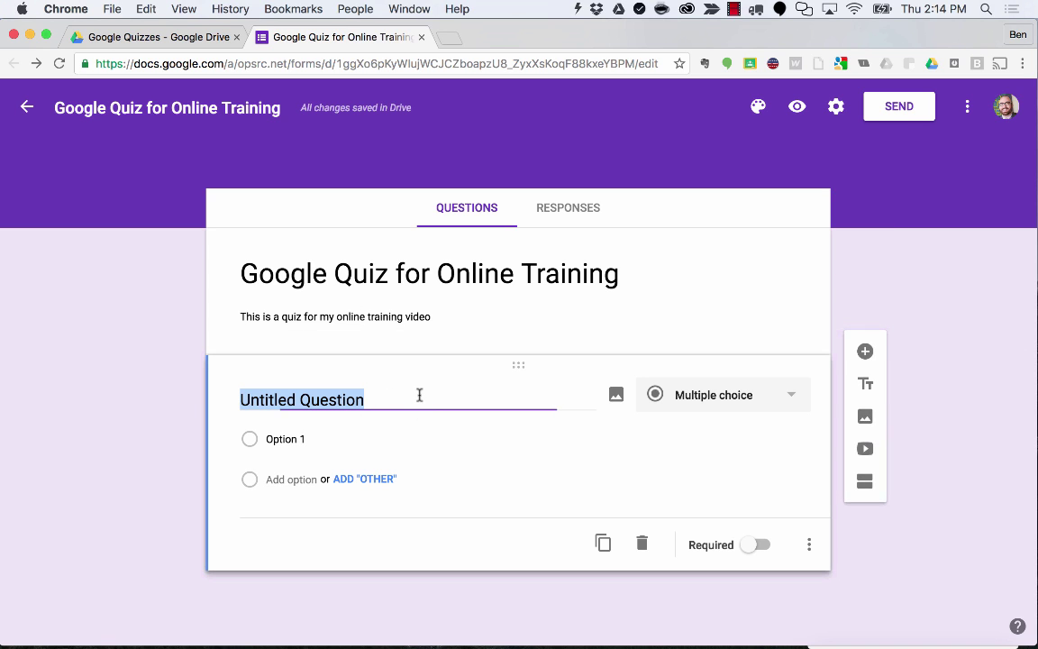
{"action": "left_click", "coordinate": [748, 404]}
{"action": "left_click", "coordinate": [934, 360]}
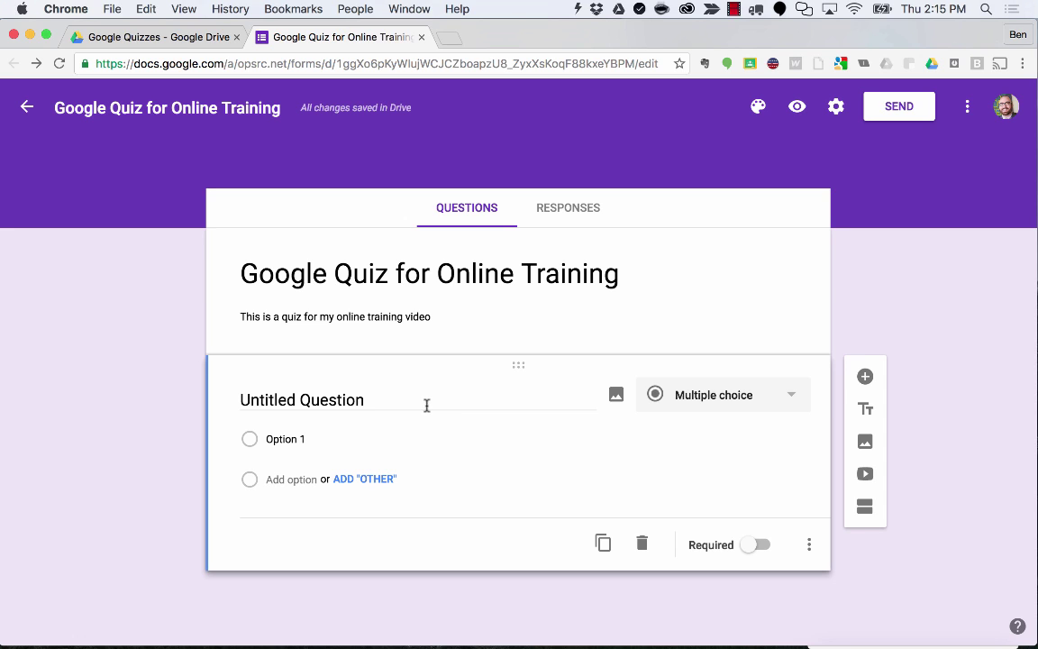
Title the first question 'What's the best place to eat in Oklahoma City?'.
{"action": "left_click", "coordinate": [373, 398]}
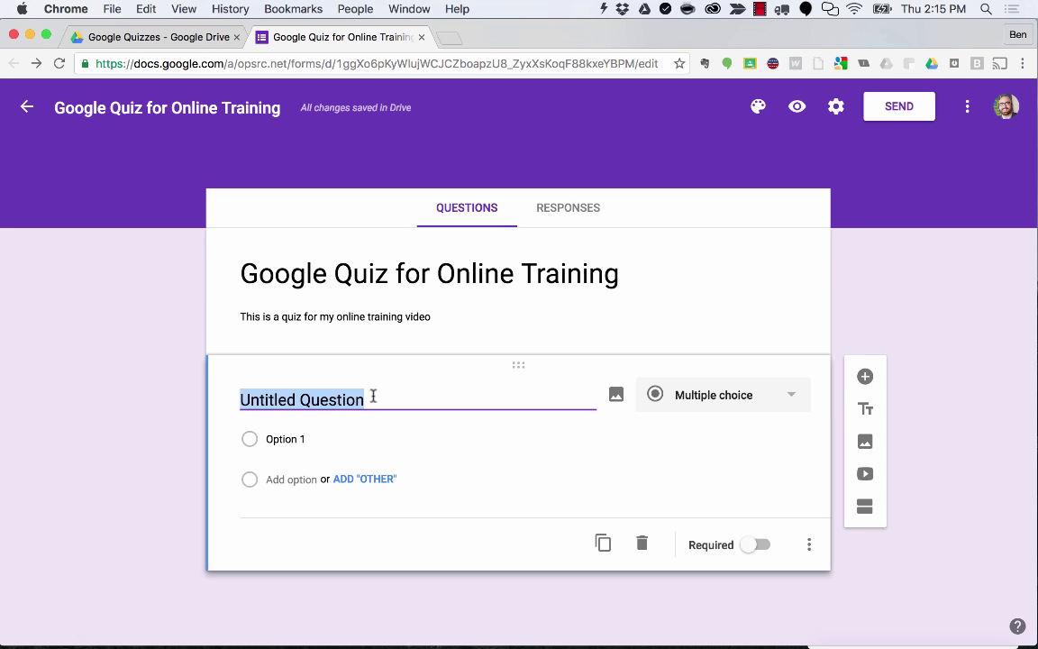
{"action": "type", "text": "What's"}
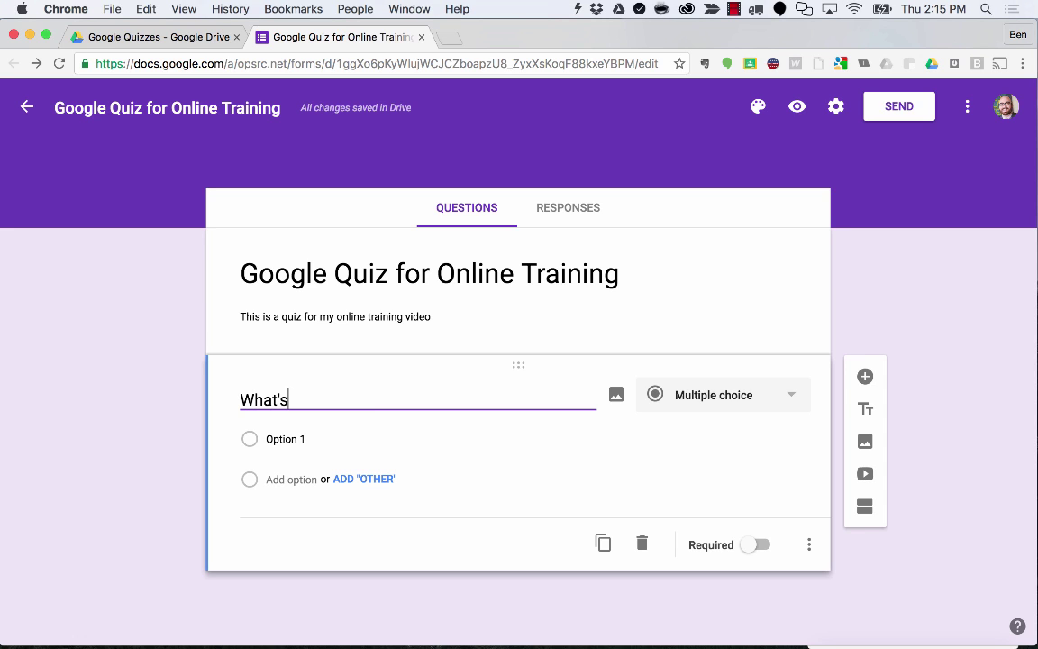
{"action": "type", "text": " the best pla"}
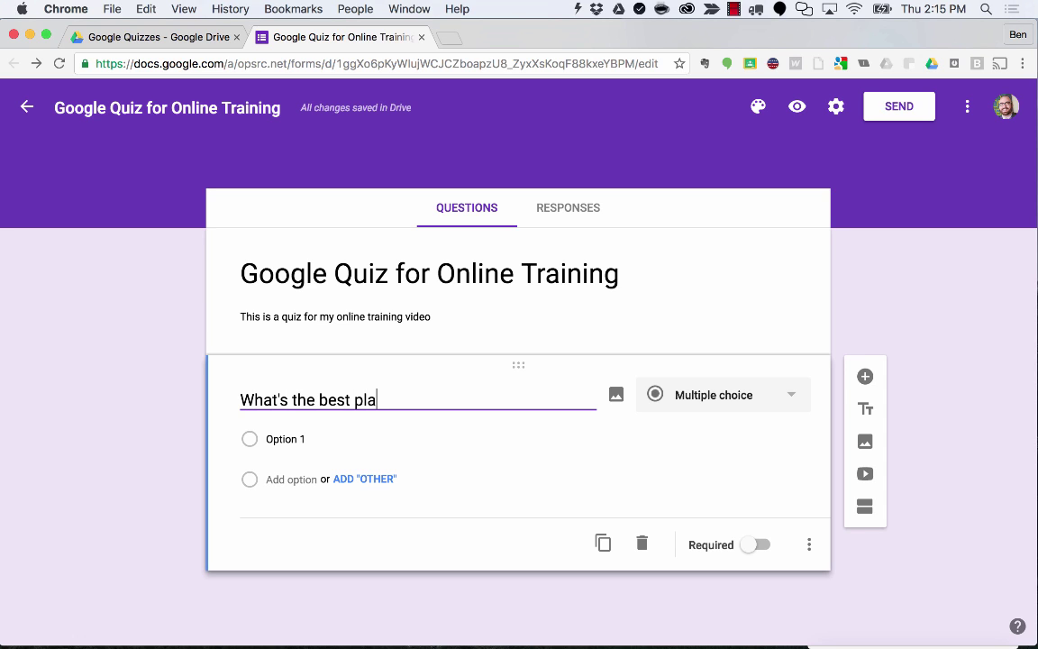
{"action": "type", "text": "ce to eat ok"}
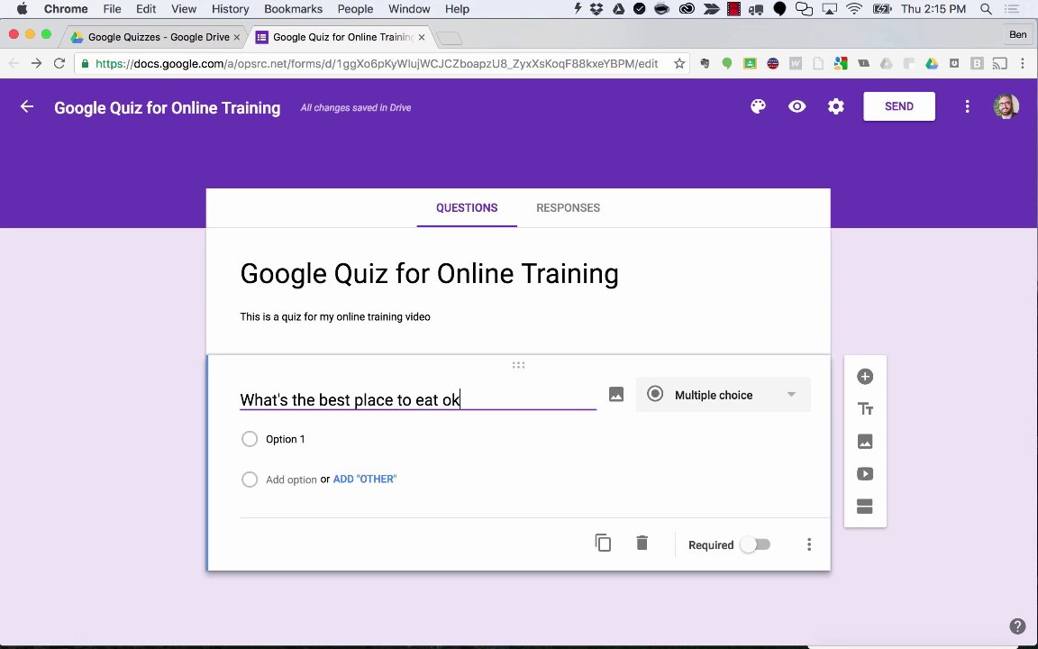
{"action": "key", "text": "BackSpace"}
{"action": "key", "text": "BackSpace"}
{"action": "type", "text": "in "}
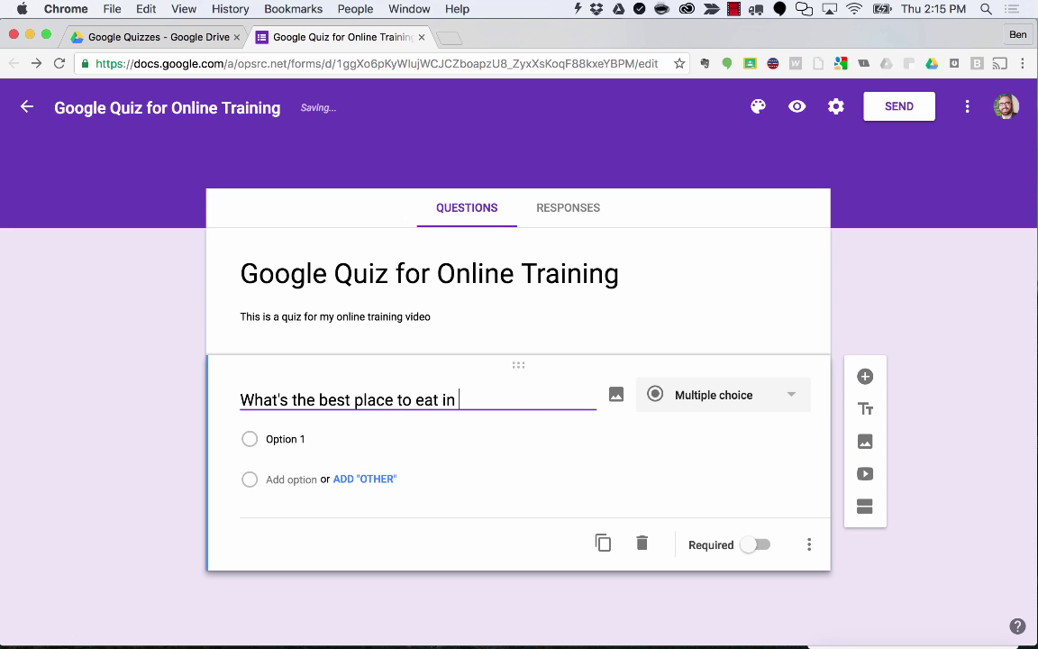
{"action": "type", "text": "Oklahoma City?"}
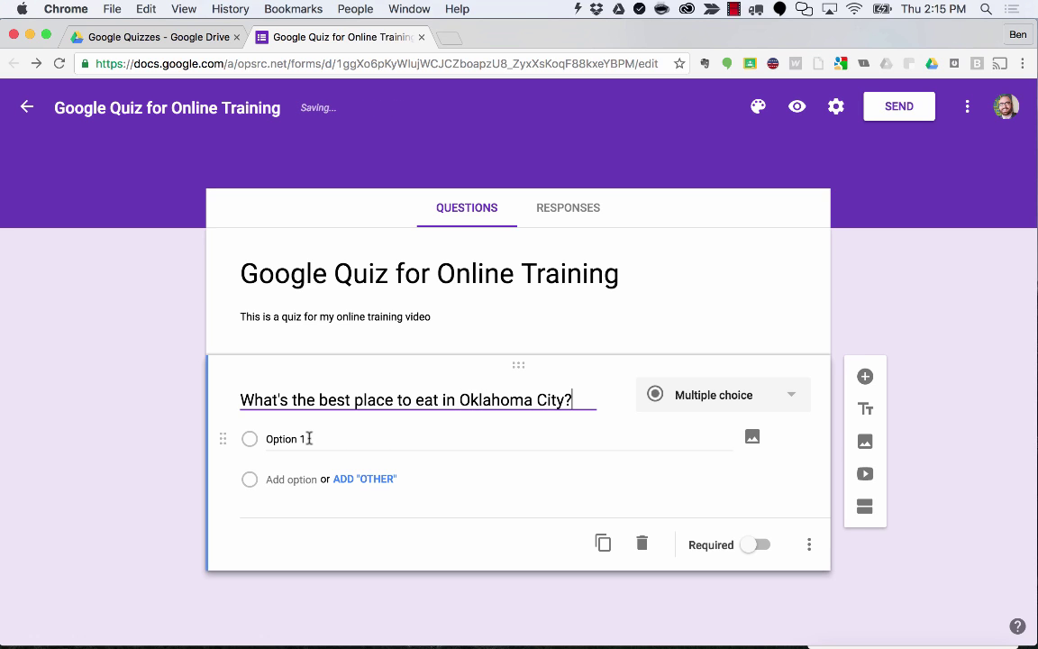
Give it the choices Waffle Champion, Bleu Garten, Ted's and McDonalds.
{"action": "left_click", "coordinate": [309, 438]}
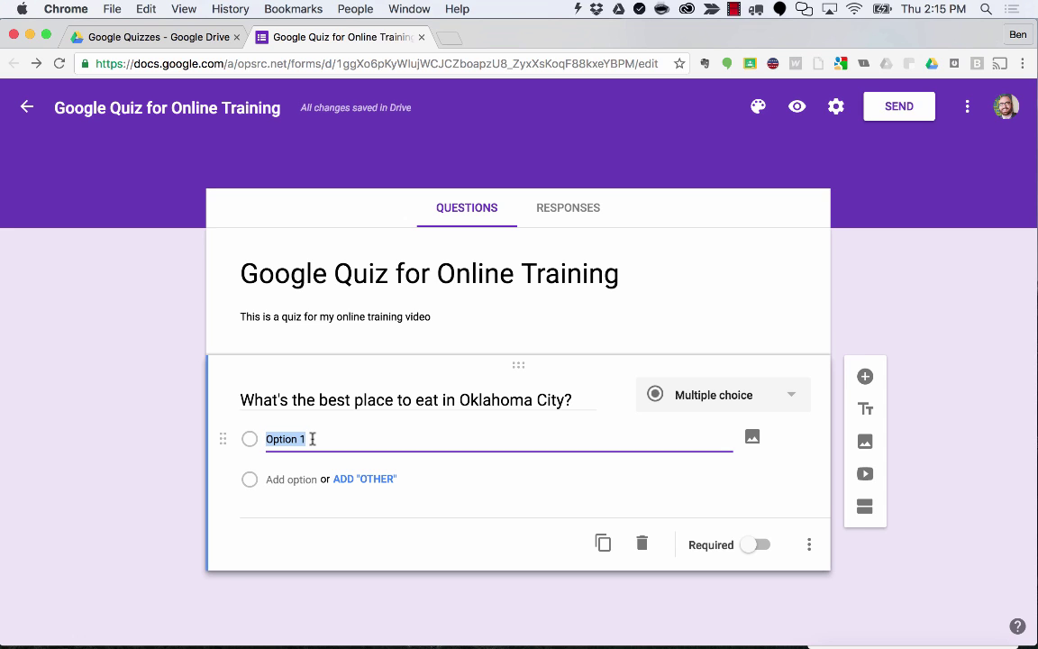
{"action": "type", "text": "Waffle Champio"}
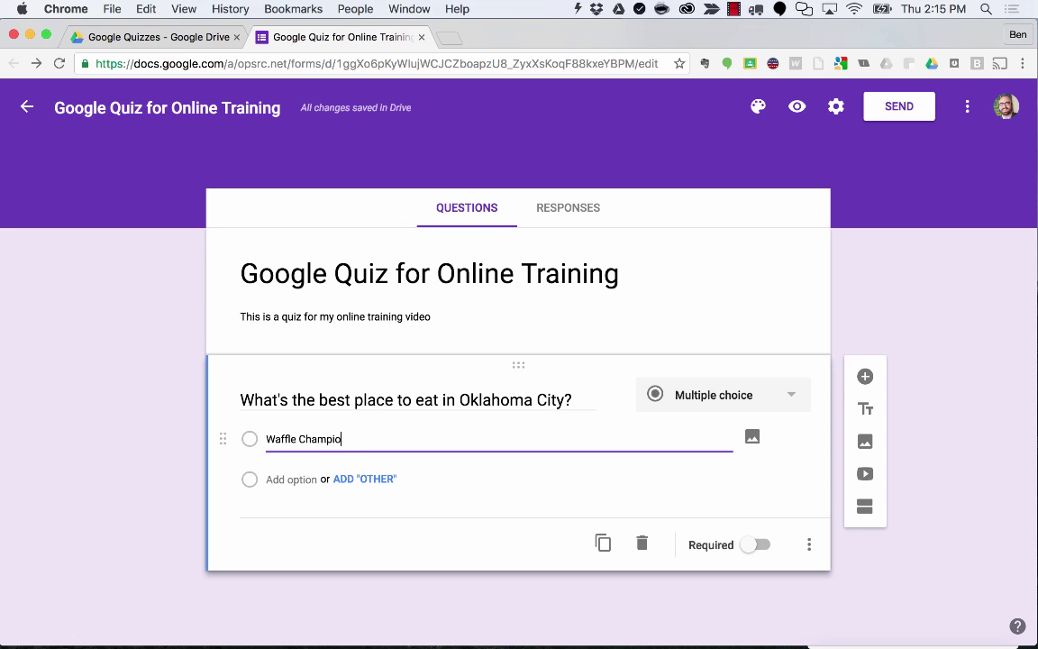
{"action": "type", "text": "n"}
{"action": "left_click", "coordinate": [289, 479]}
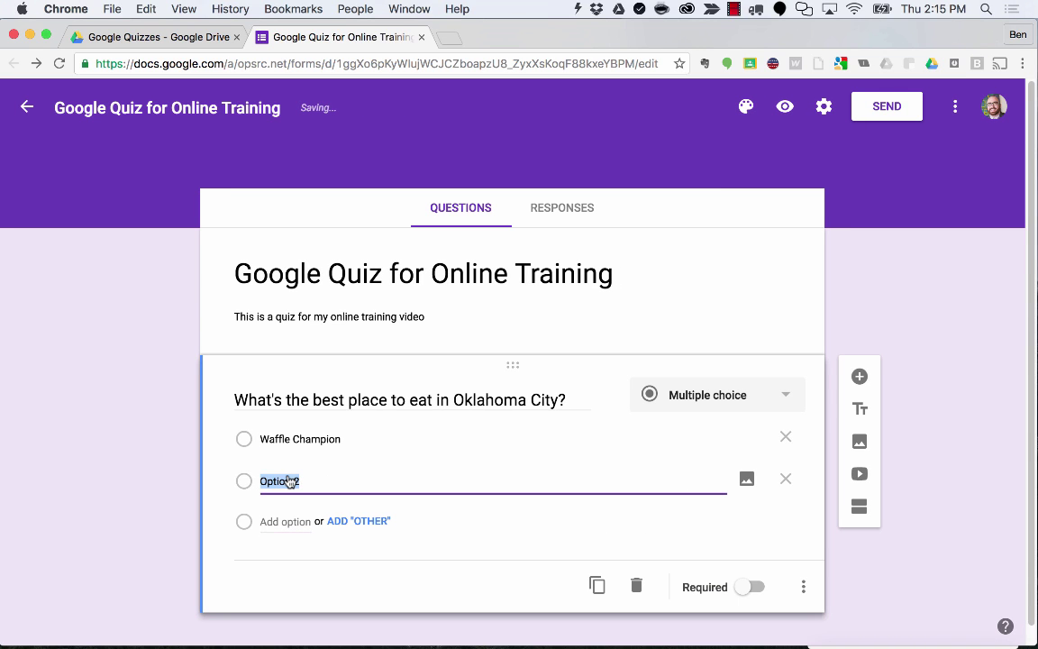
{"action": "type", "text": "Bleu Garten"}
{"action": "left_click", "coordinate": [270, 523]}
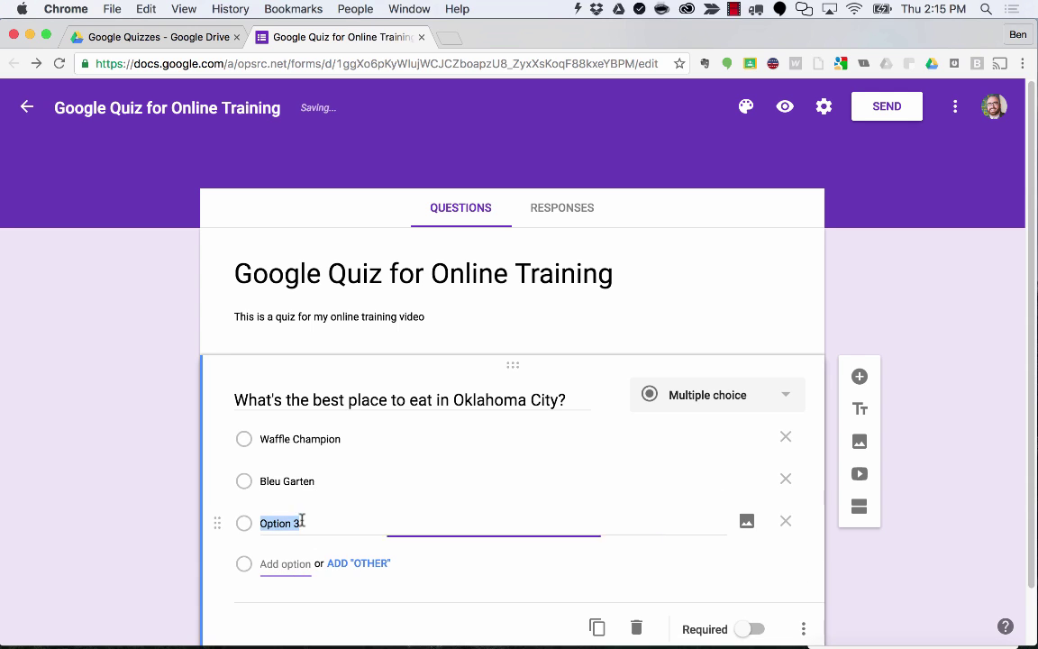
{"action": "type", "text": "Te"}
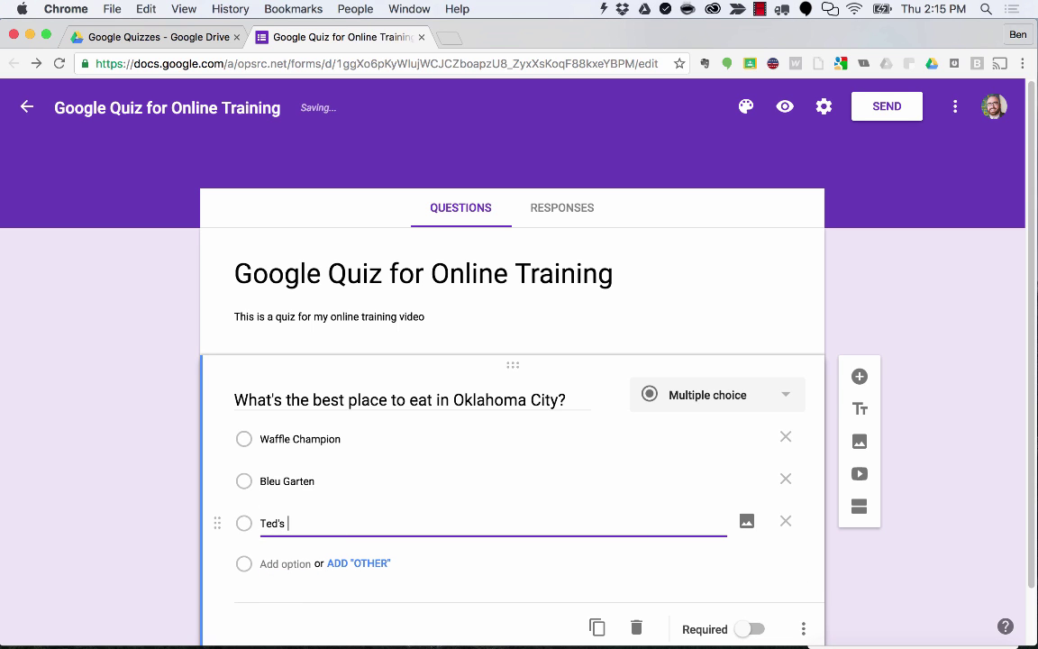
{"action": "type", "text": "d's"}
{"action": "left_click", "coordinate": [285, 564]}
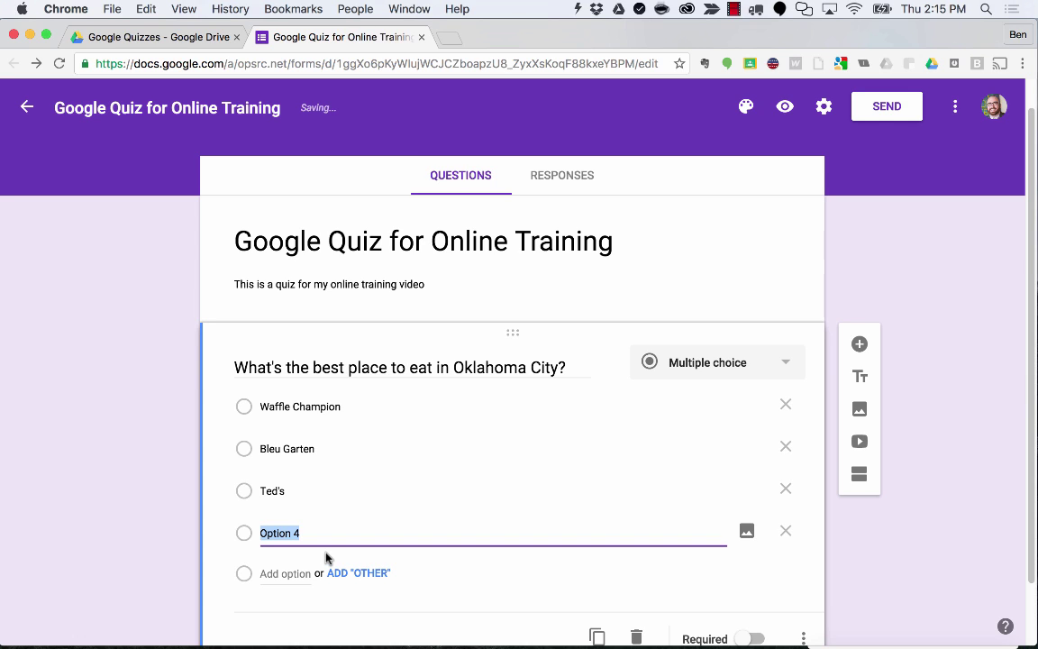
{"action": "type", "text": "McDonals"}
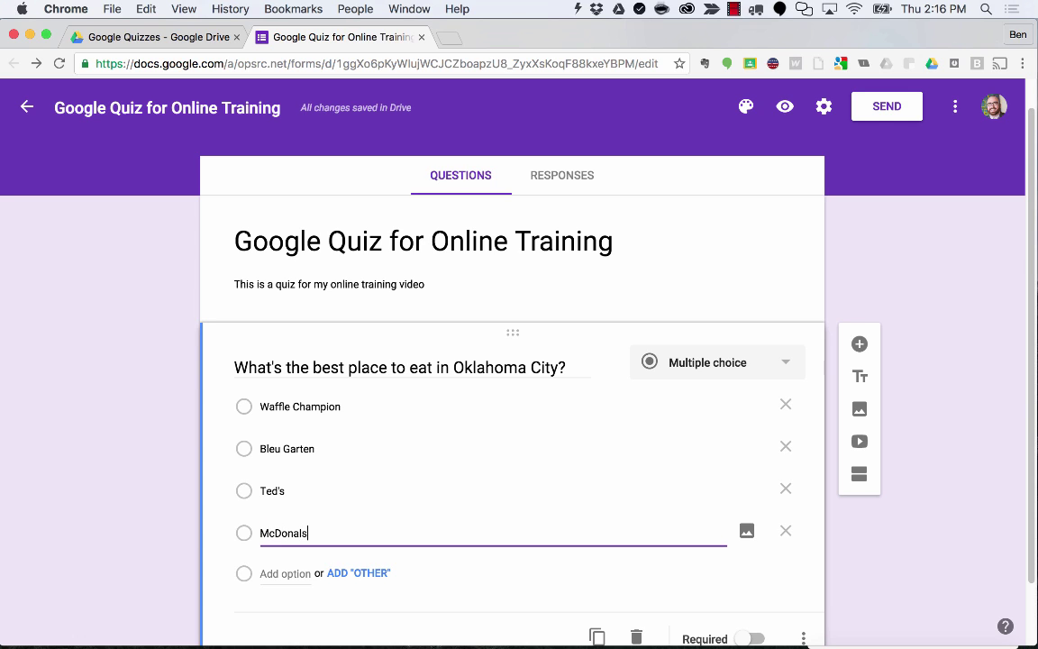
{"action": "key", "text": "BackSpace"}
{"action": "type", "text": "ds"}
{"action": "left_click", "coordinate": [155, 503]}
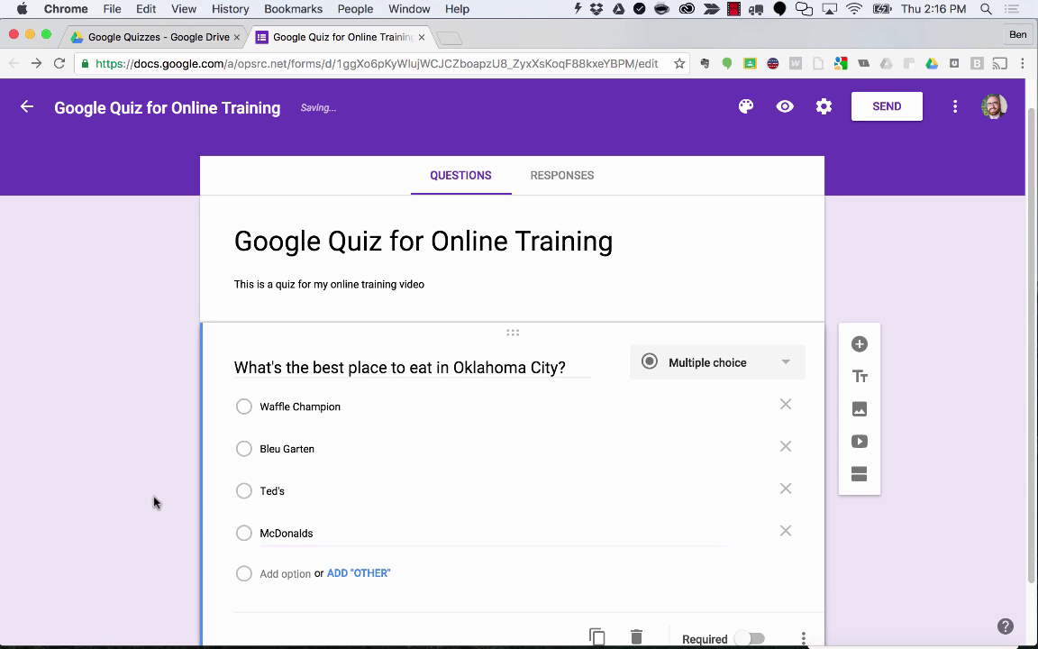
Replace McDonalds with Cheesecake Factory and move it second, under Waffle Champion.
{"action": "scroll", "coordinate": [357, 476], "scroll_direction": "down", "scroll_amount": 2}
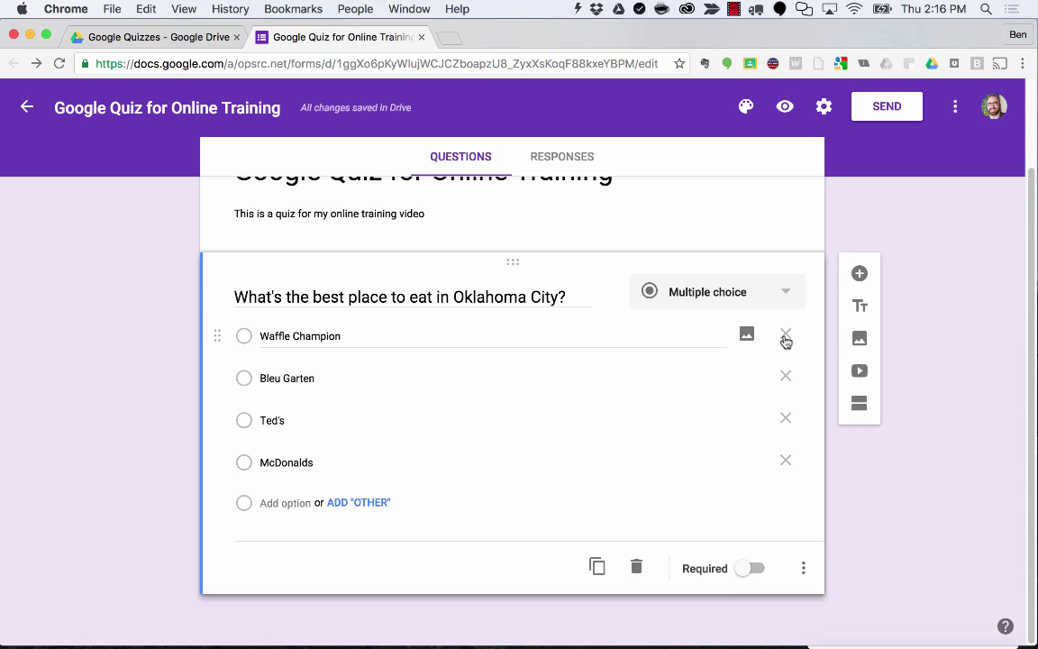
{"action": "left_click", "coordinate": [787, 466]}
{"action": "left_click", "coordinate": [275, 507]}
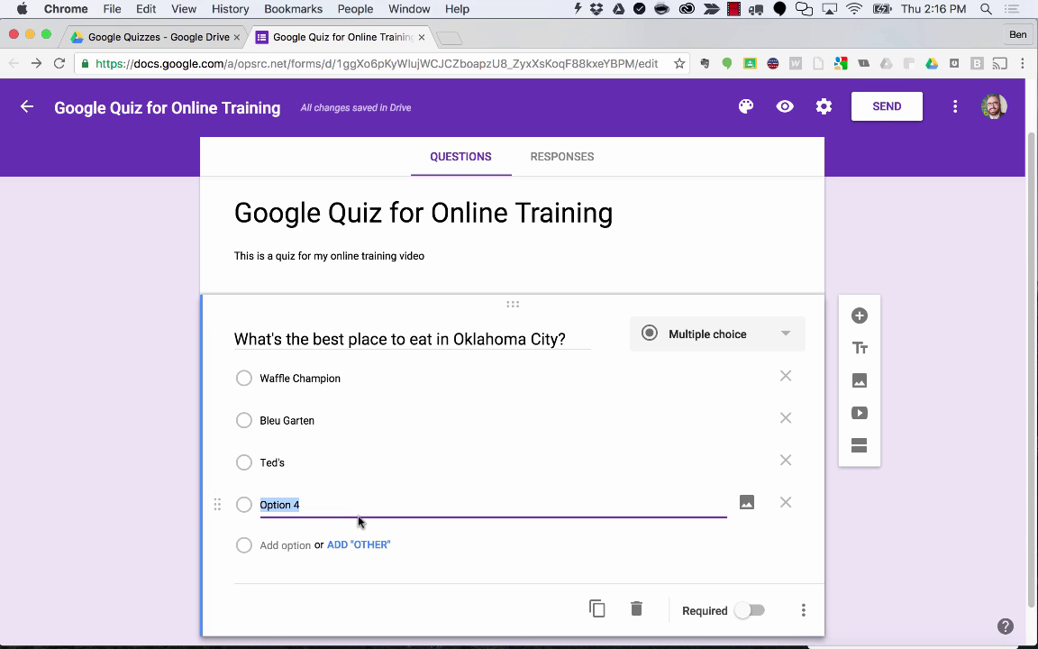
{"action": "type", "text": "Chee"}
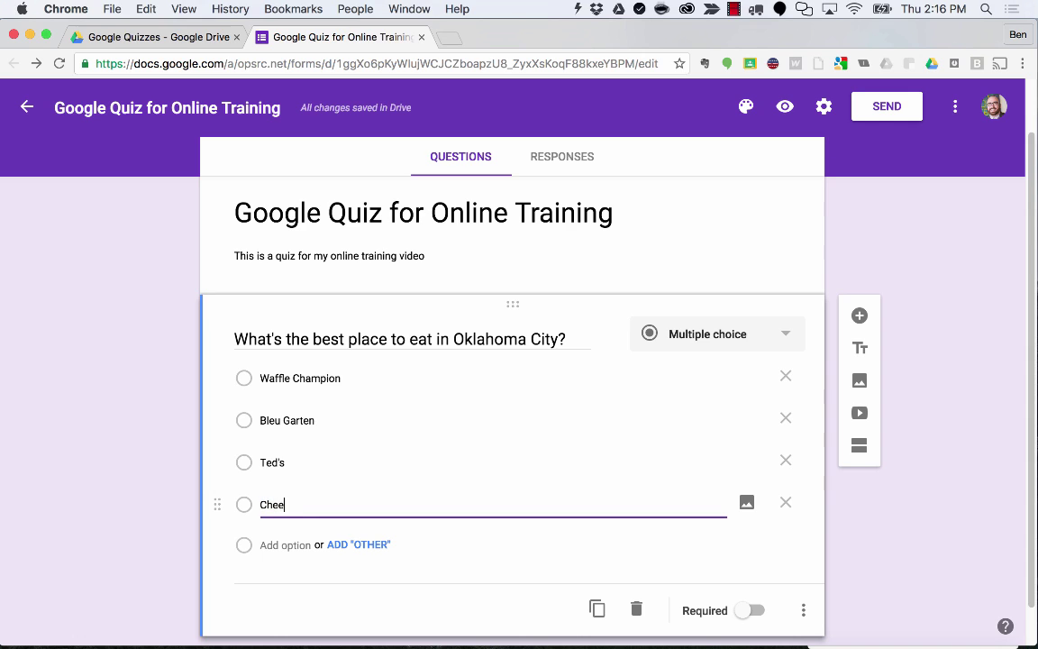
{"action": "type", "text": "secake Factory"}
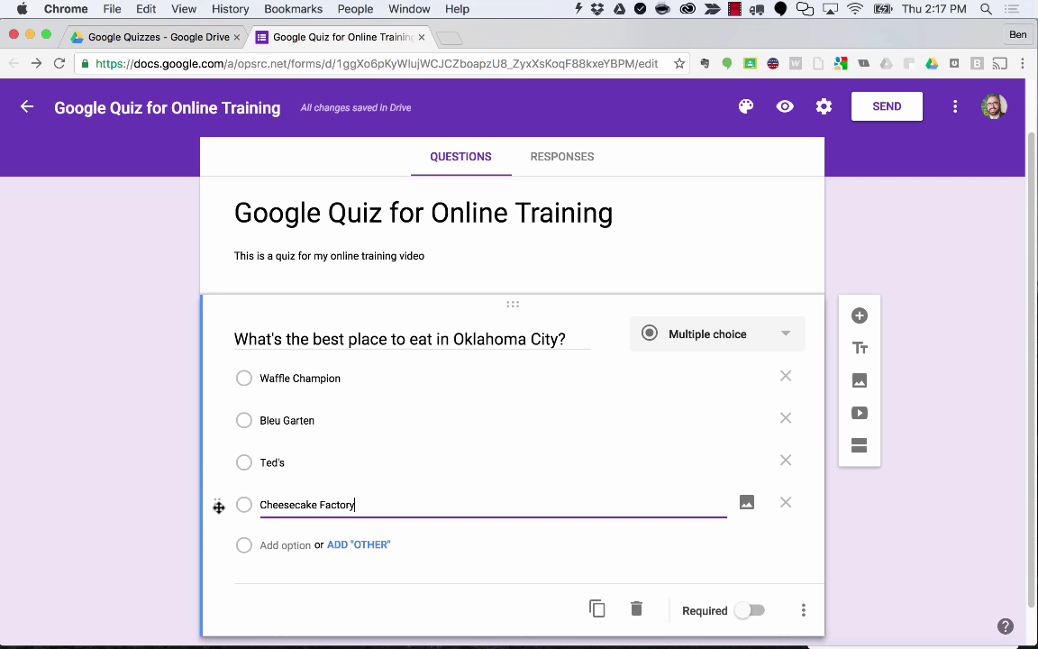
{"action": "left_click_drag", "start_coordinate": [218, 505], "coordinate": [215, 466]}
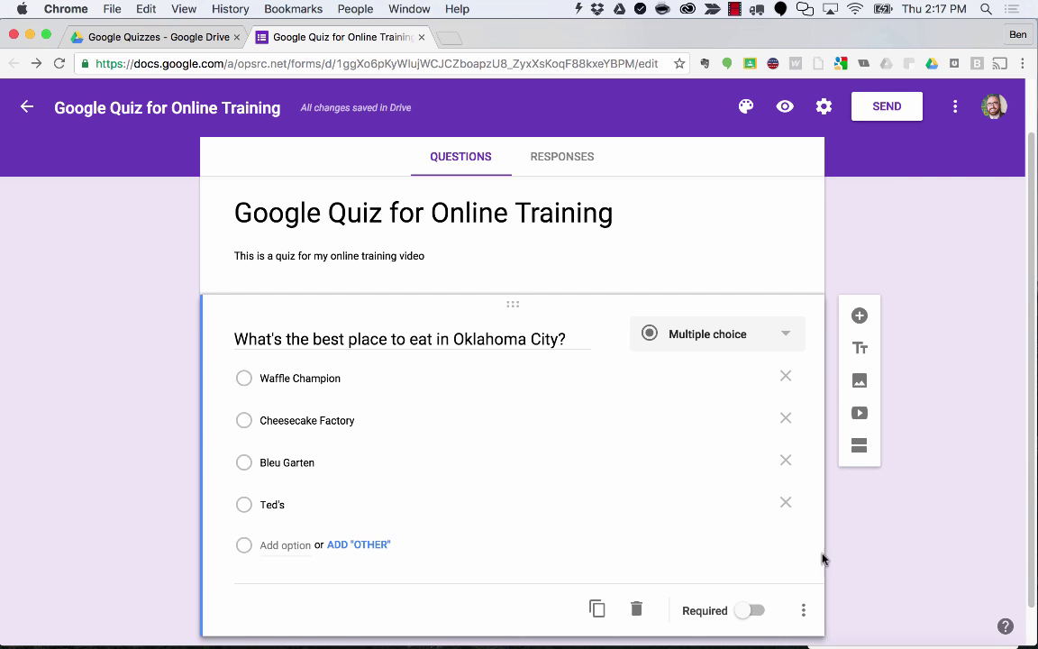
{"action": "scroll", "coordinate": [887, 555], "scroll_direction": "down", "scroll_amount": 2}
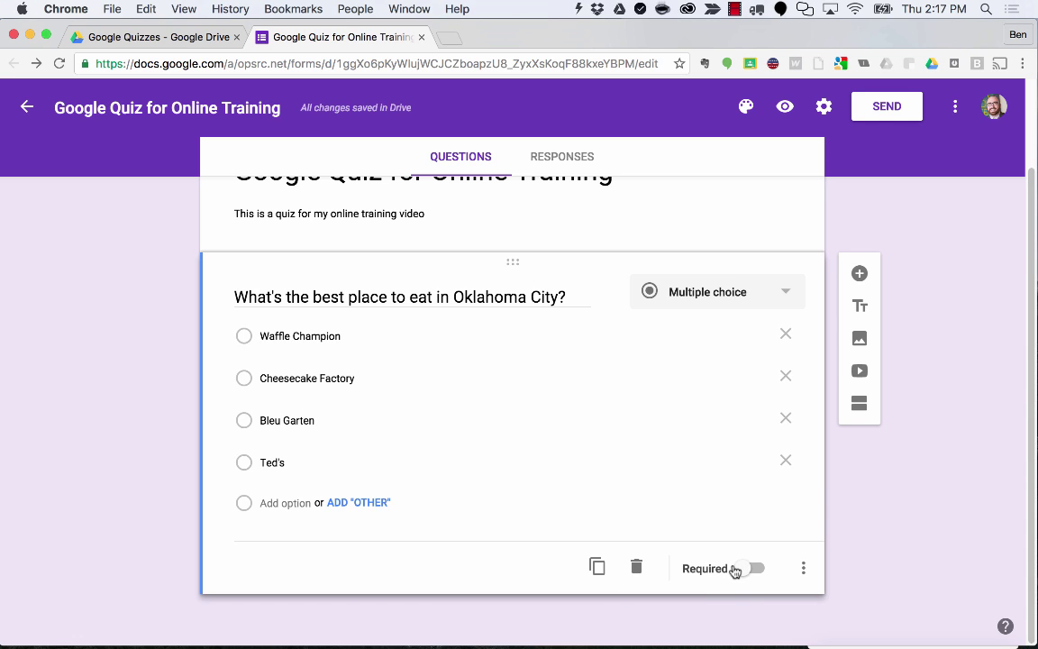
Turn on Required and Shuffle option order for the Oklahoma City restaurant question.
{"action": "left_click", "coordinate": [740, 570]}
{"action": "left_click", "coordinate": [806, 574]}
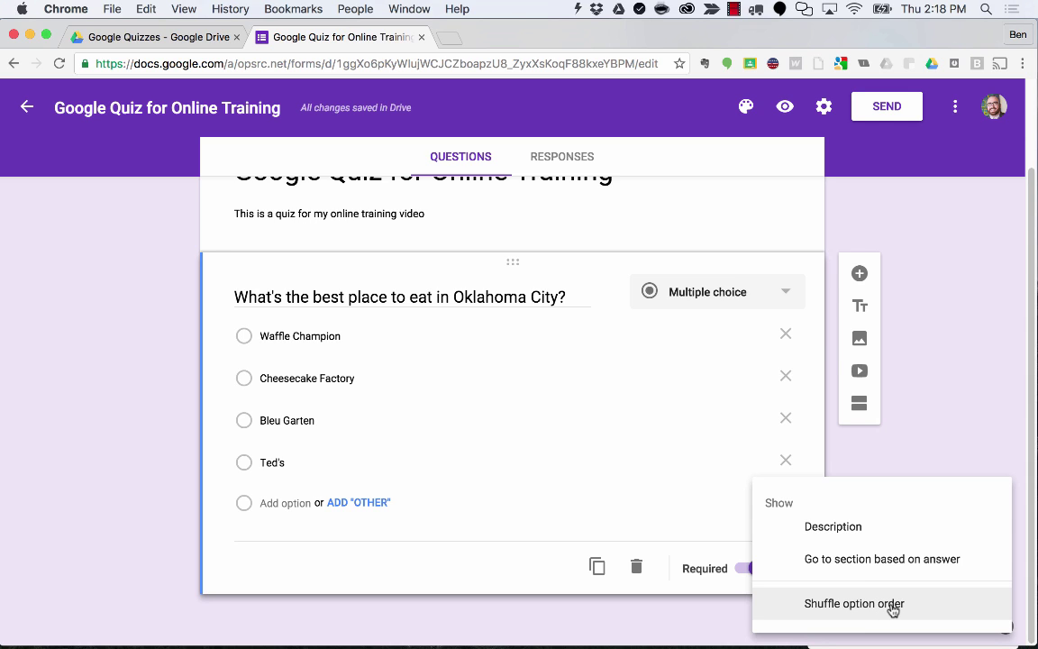
{"action": "left_click", "coordinate": [892, 607]}
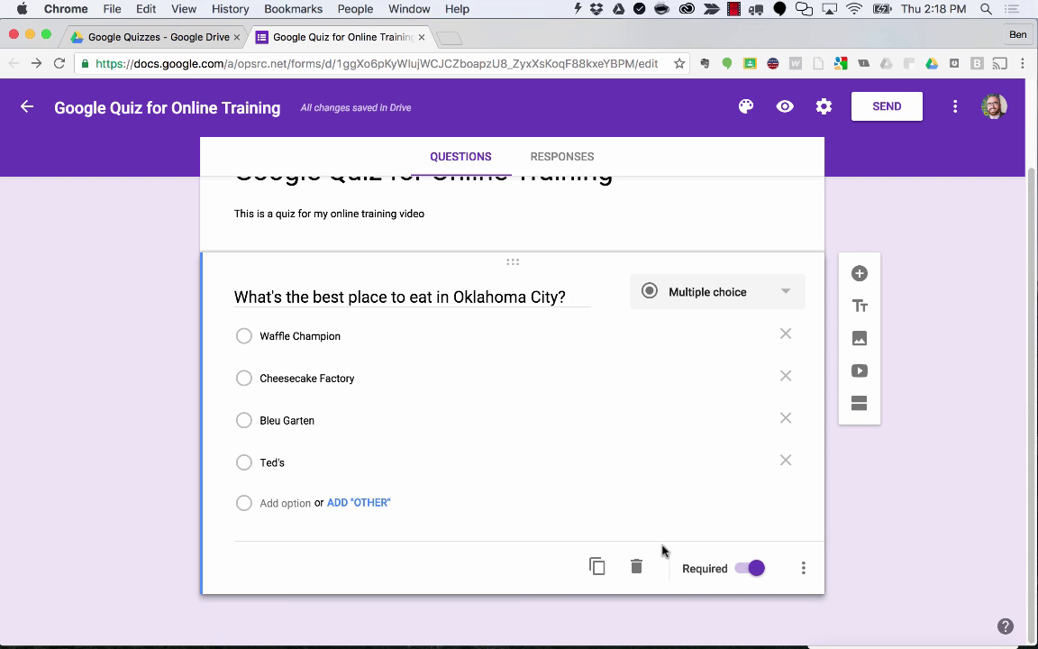
Duplicate the restaurant question and retitle it 'What's the best movie of all time'.
{"action": "left_click", "coordinate": [598, 567]}
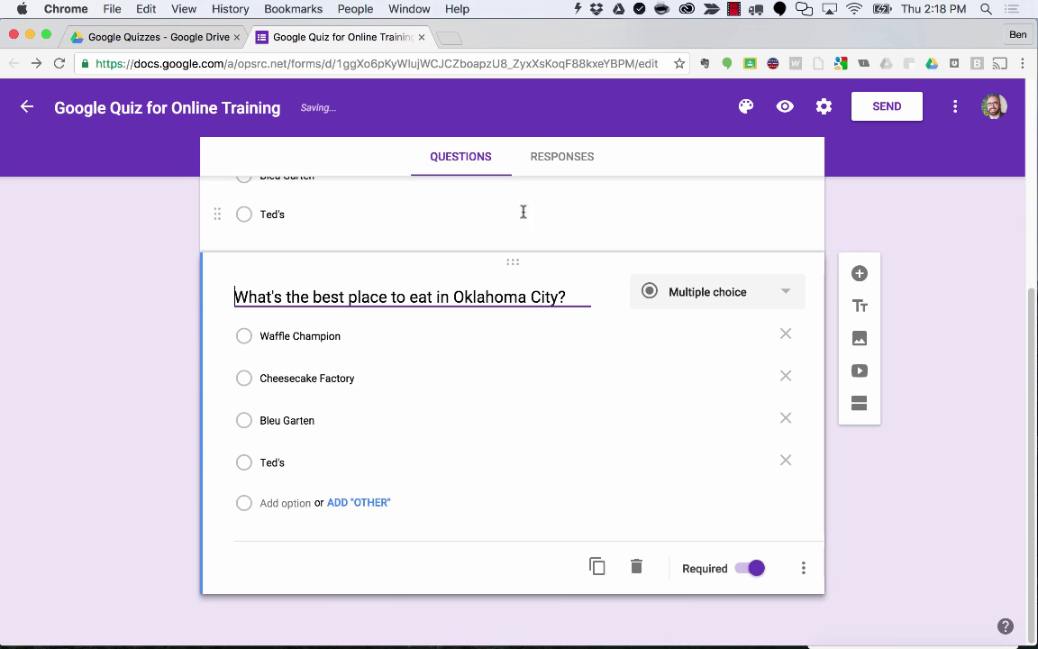
{"action": "left_click_drag", "start_coordinate": [559, 297], "coordinate": [224, 297]}
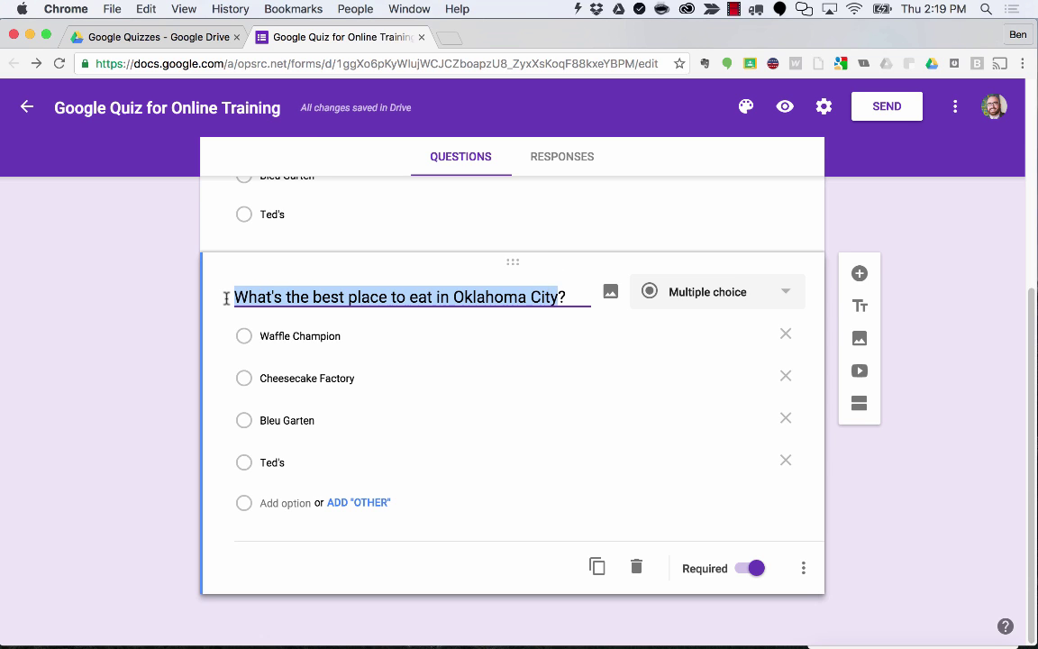
{"action": "type", "text": "What's the best mo"}
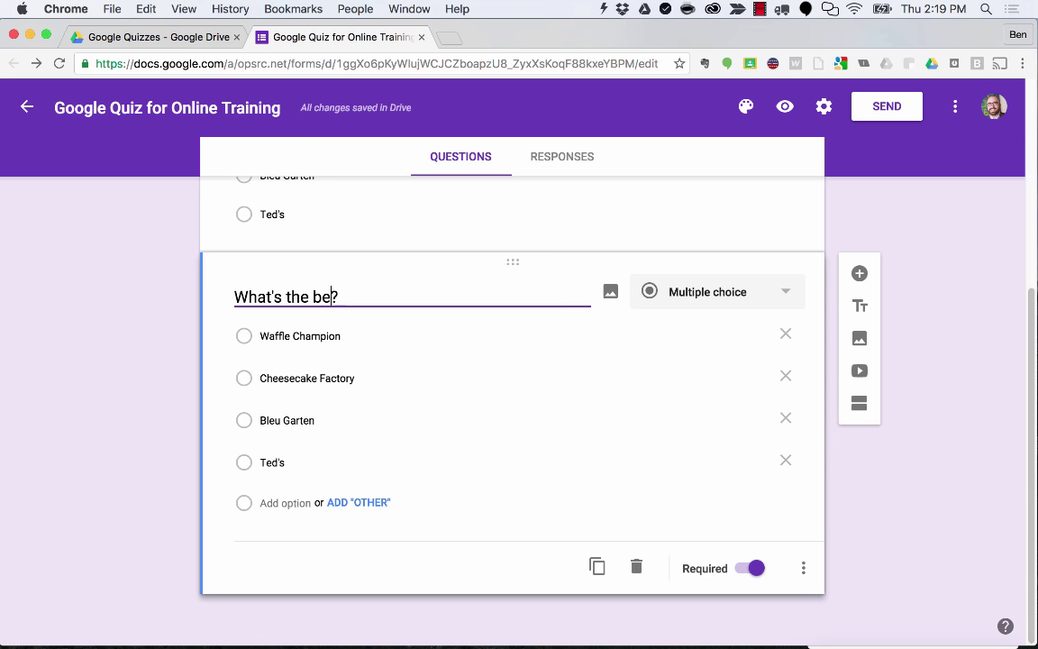
{"action": "type", "text": "vie of all time"}
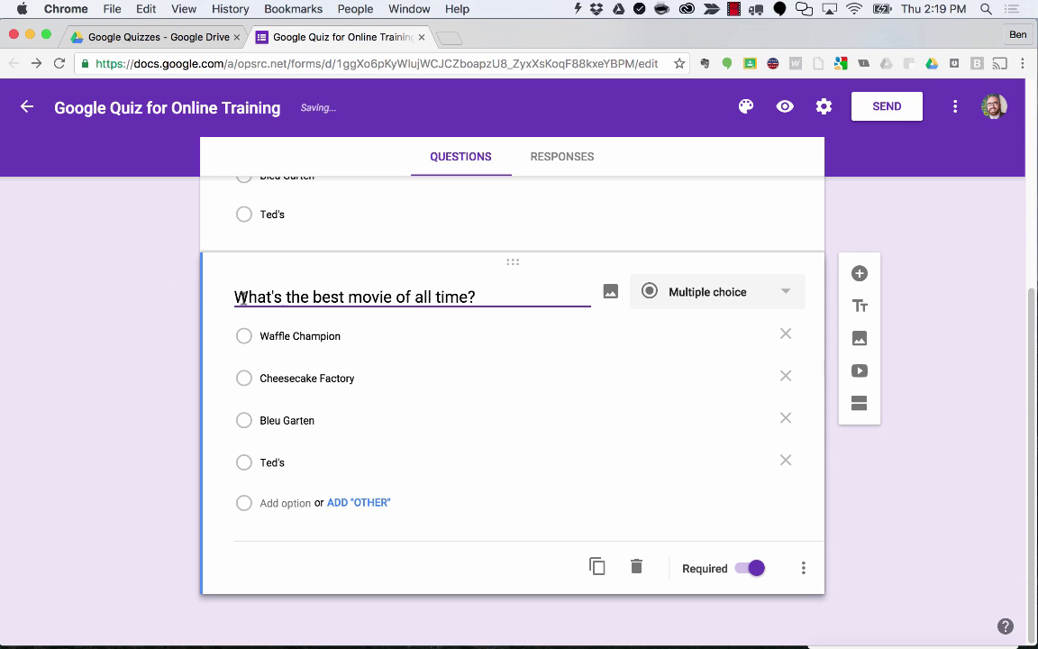
Replace its choices with The Godfather, Hoosiers, Citizen Kane and Bill and Ted's Excellent Adventure.
{"action": "left_click", "coordinate": [320, 335]}
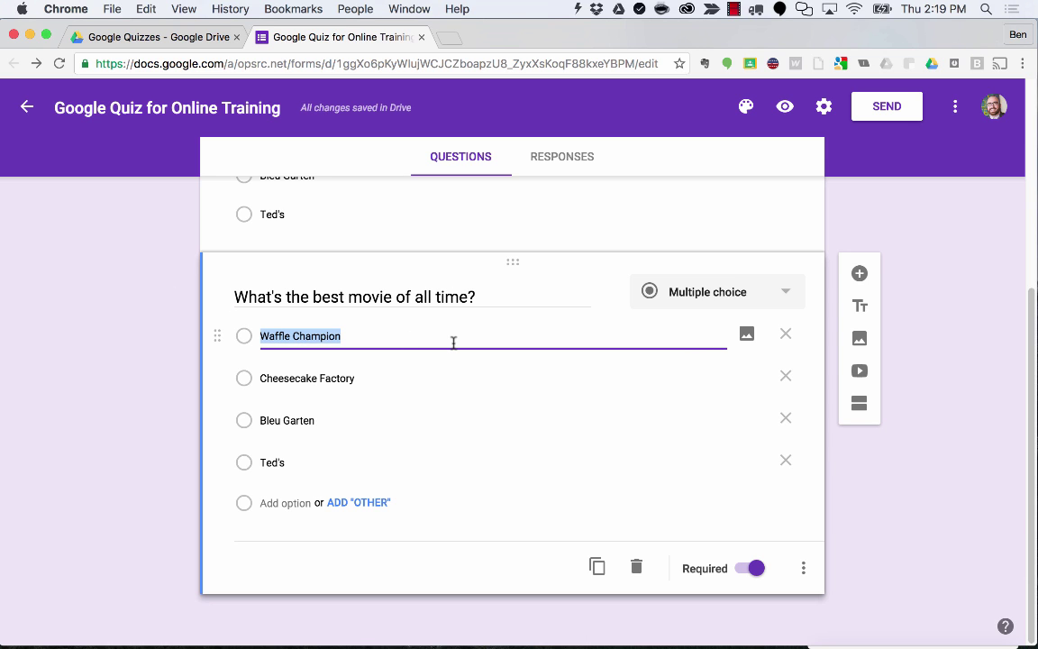
{"action": "key", "text": "BackSpace"}
{"action": "type", "text": "The Godfather"}
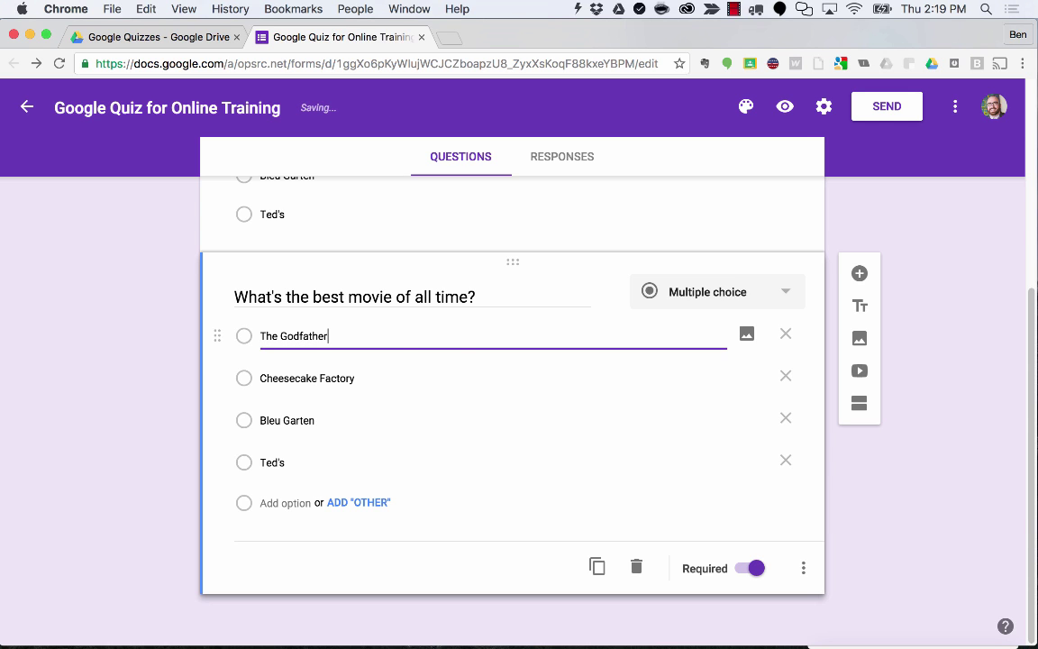
{"action": "left_click", "coordinate": [313, 372]}
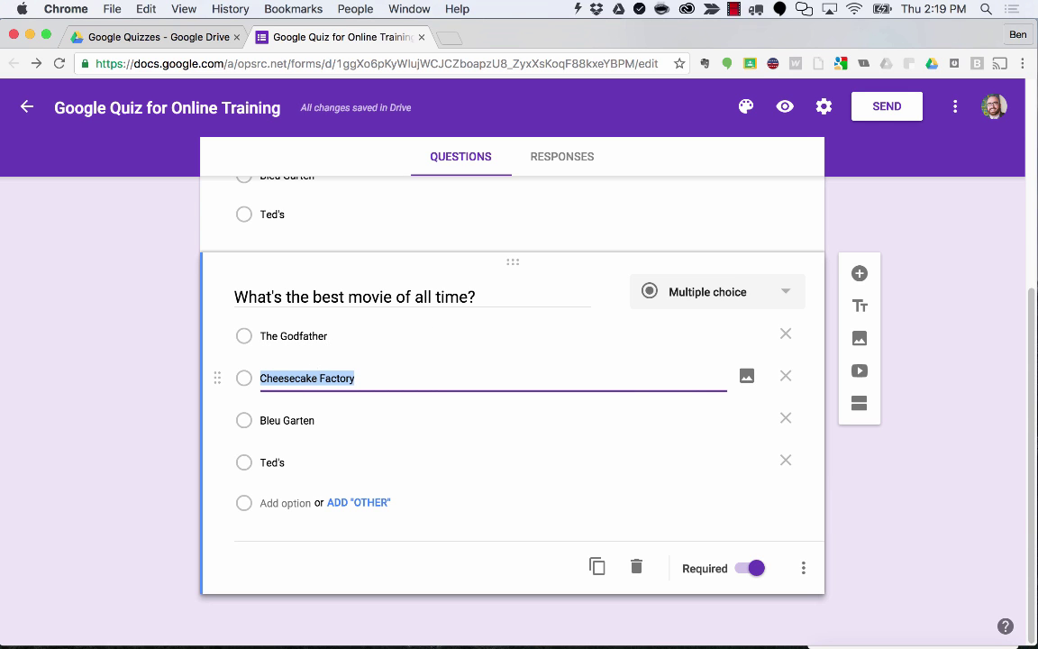
{"action": "type", "text": "Hoosiers"}
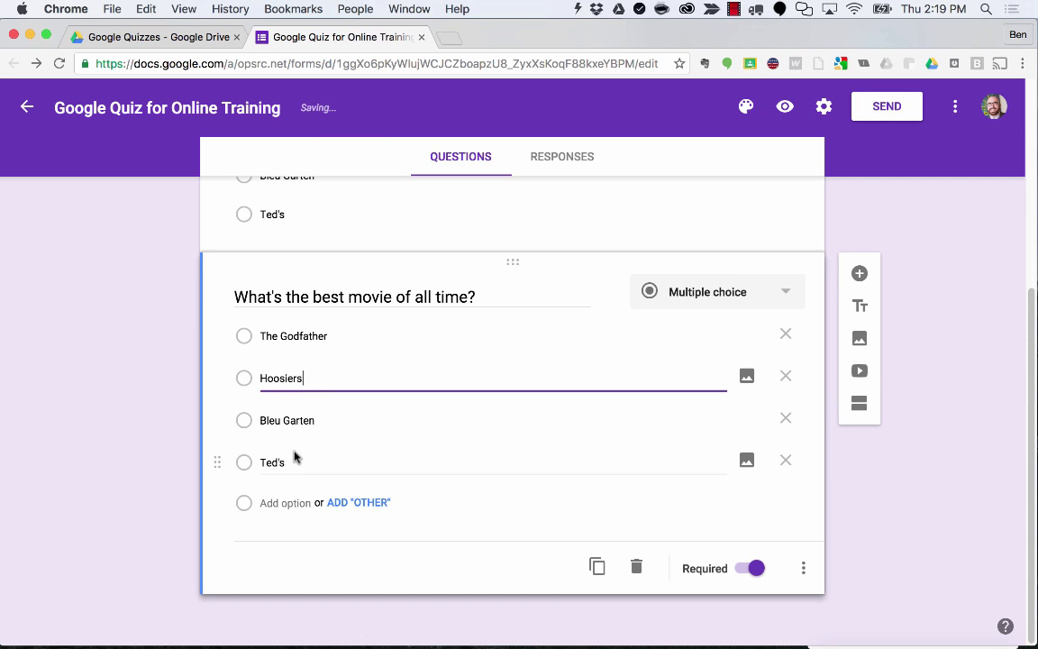
{"action": "left_click", "coordinate": [299, 418]}
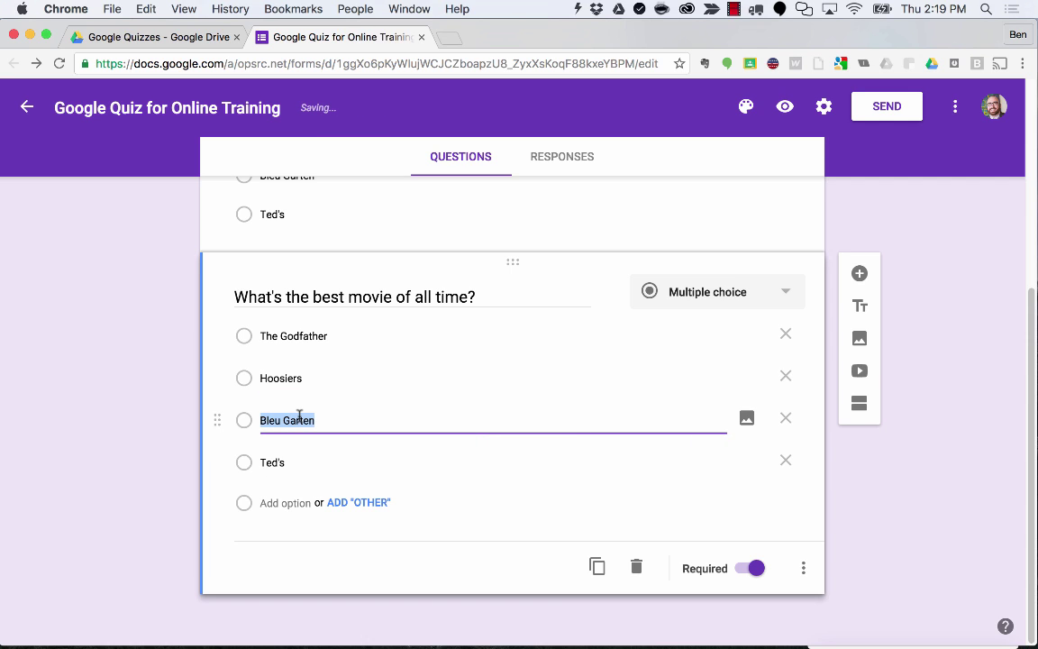
{"action": "type", "text": "Citizen Kane"}
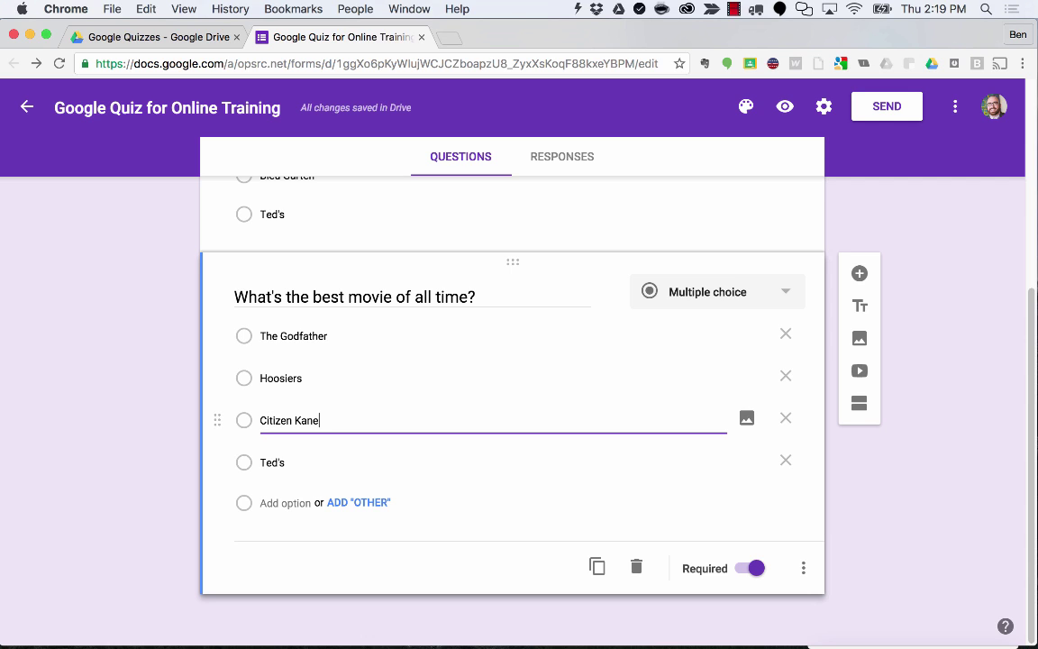
{"action": "key", "text": "Tab"}
{"action": "key", "text": "Tab"}
{"action": "key", "text": "Tab"}
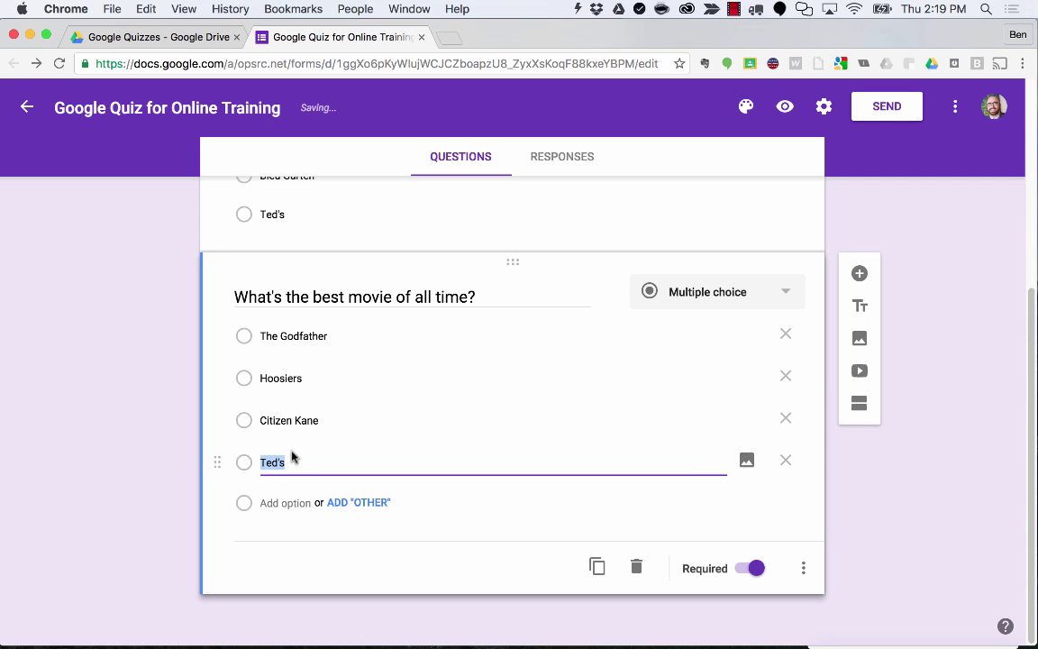
{"action": "type", "text": "Bill and "}
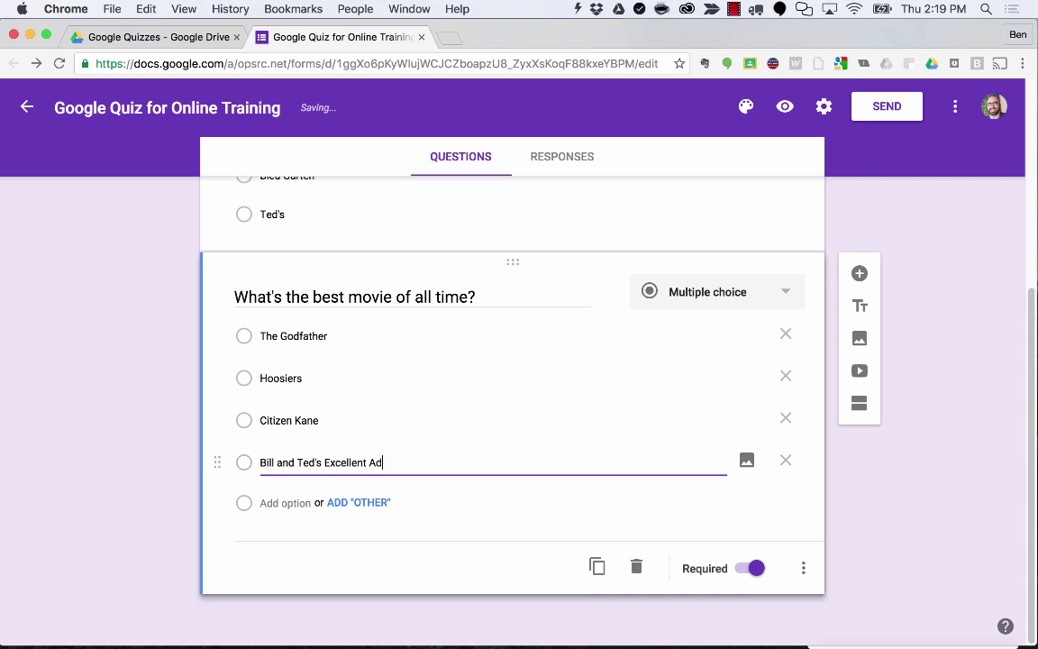
{"action": "type", "text": "venture"}
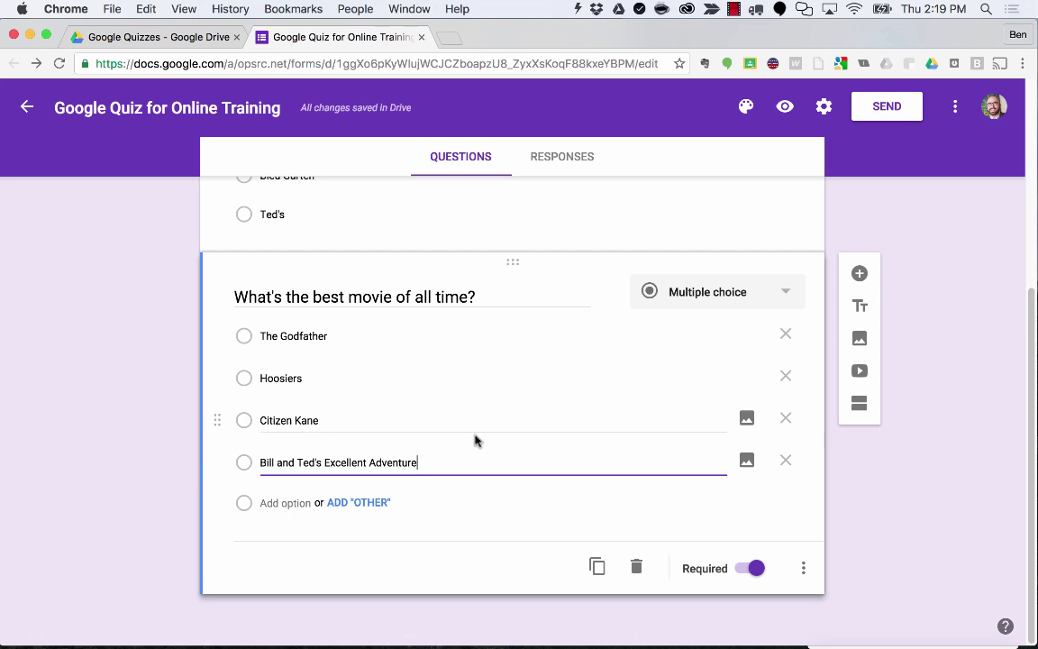
Turn on Shuffle option order for the best-movie question.
{"action": "scroll", "coordinate": [643, 427], "scroll_direction": "up", "scroll_amount": 1}
{"action": "scroll", "coordinate": [643, 426], "scroll_direction": "up", "scroll_amount": 5}
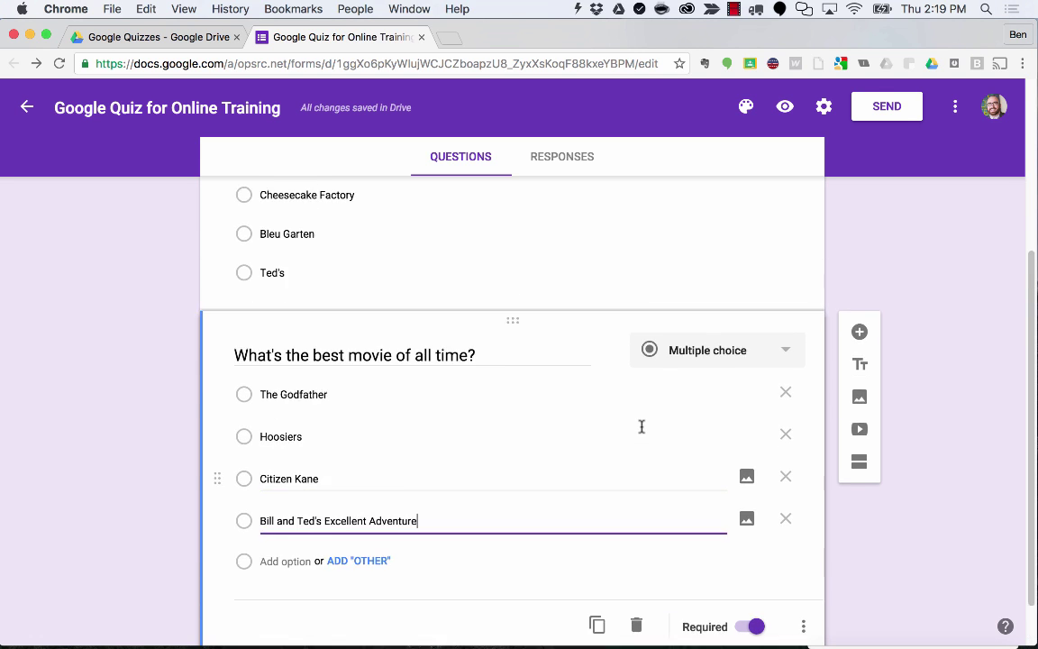
{"action": "scroll", "coordinate": [640, 426], "scroll_direction": "down", "scroll_amount": 5}
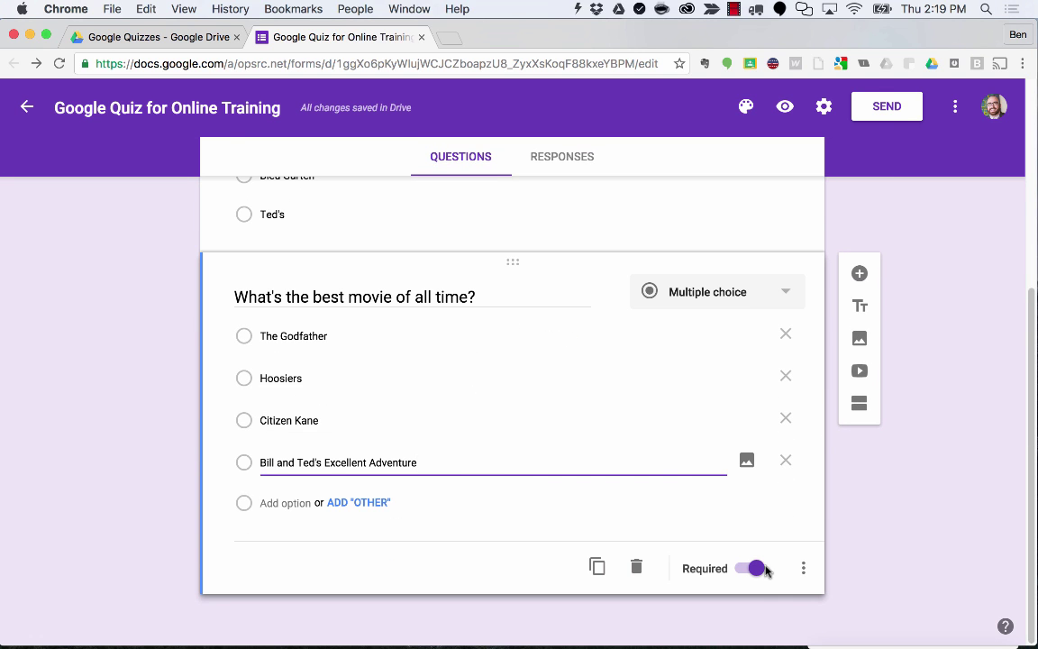
{"action": "left_click", "coordinate": [804, 568]}
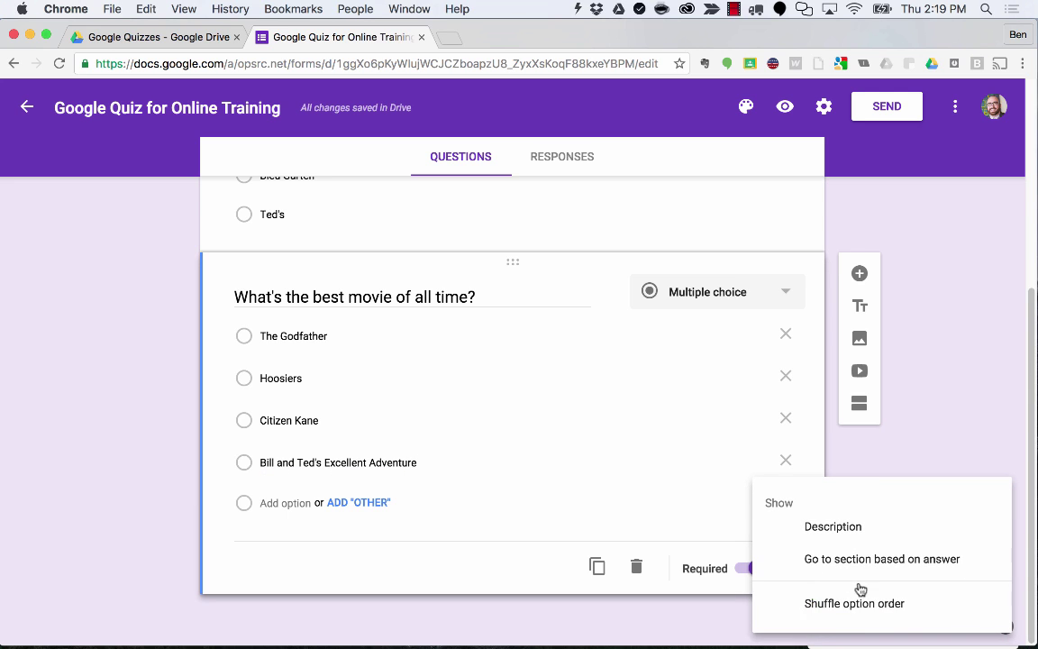
{"action": "left_click", "coordinate": [883, 604]}
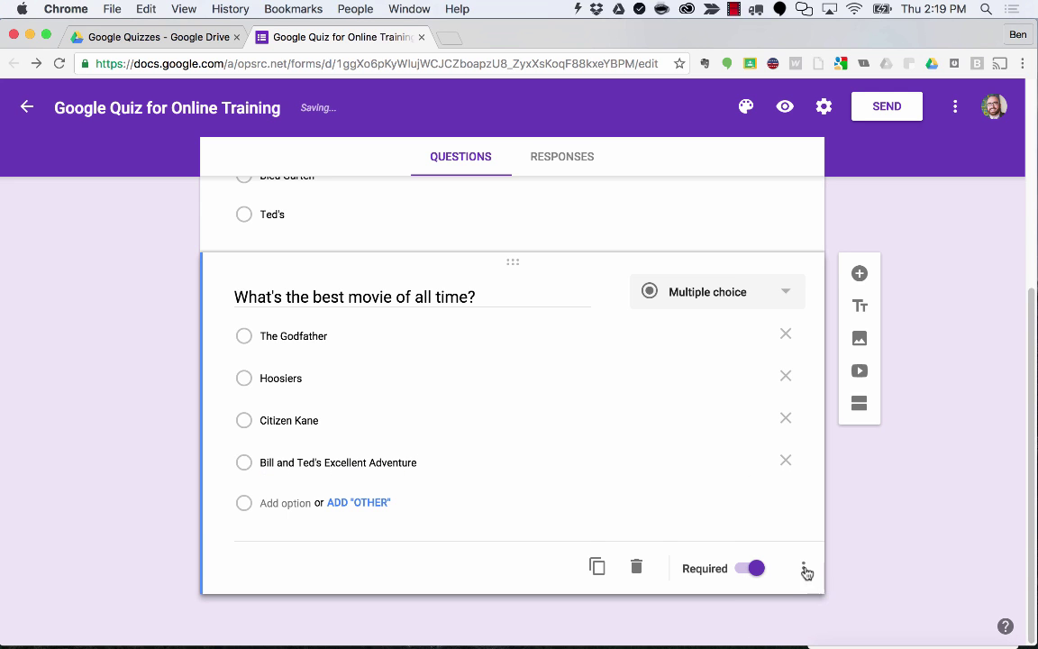
Compare with the Oklahoma City question's settings and confirm the movie question shuffles its options.
{"action": "scroll", "coordinate": [763, 517], "scroll_direction": "up", "scroll_amount": 2}
{"action": "scroll", "coordinate": [763, 516], "scroll_direction": "up", "scroll_amount": 2}
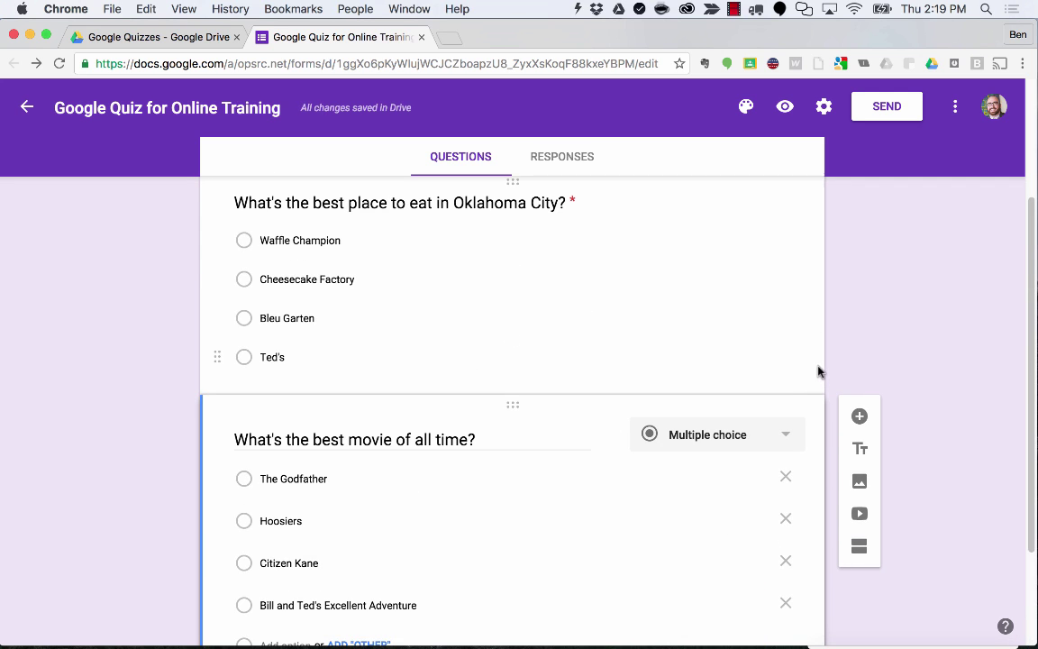
{"action": "left_click", "coordinate": [811, 377]}
{"action": "left_click", "coordinate": [808, 487]}
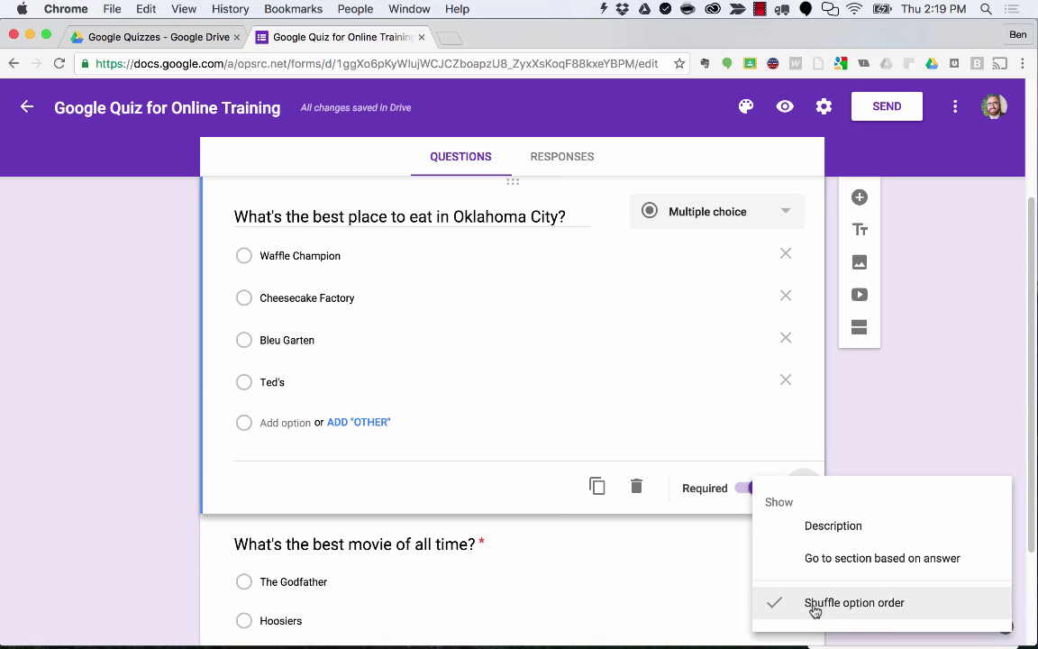
{"action": "left_click", "coordinate": [847, 420]}
{"action": "scroll", "coordinate": [847, 423], "scroll_direction": "down", "scroll_amount": 4}
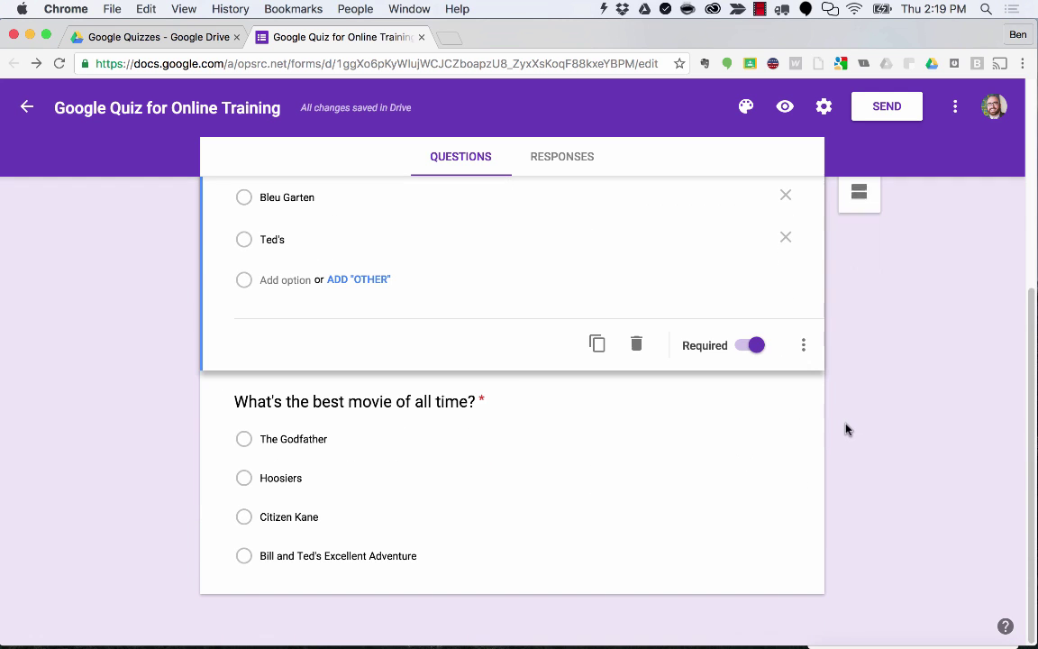
{"action": "left_click", "coordinate": [820, 586]}
{"action": "left_click", "coordinate": [803, 567]}
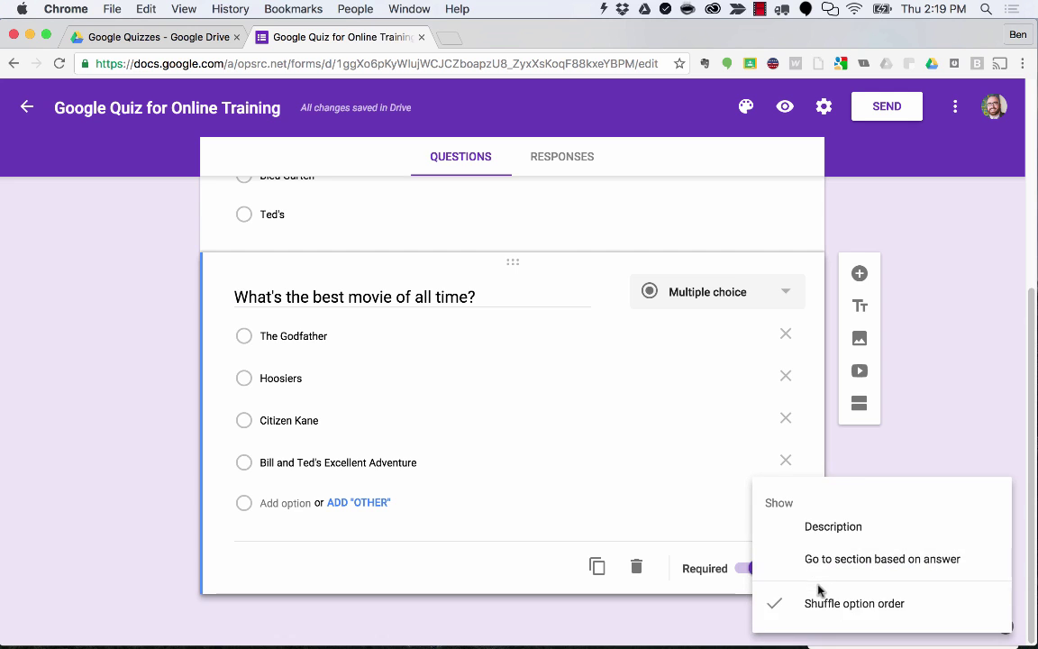
{"action": "left_click", "coordinate": [606, 608]}
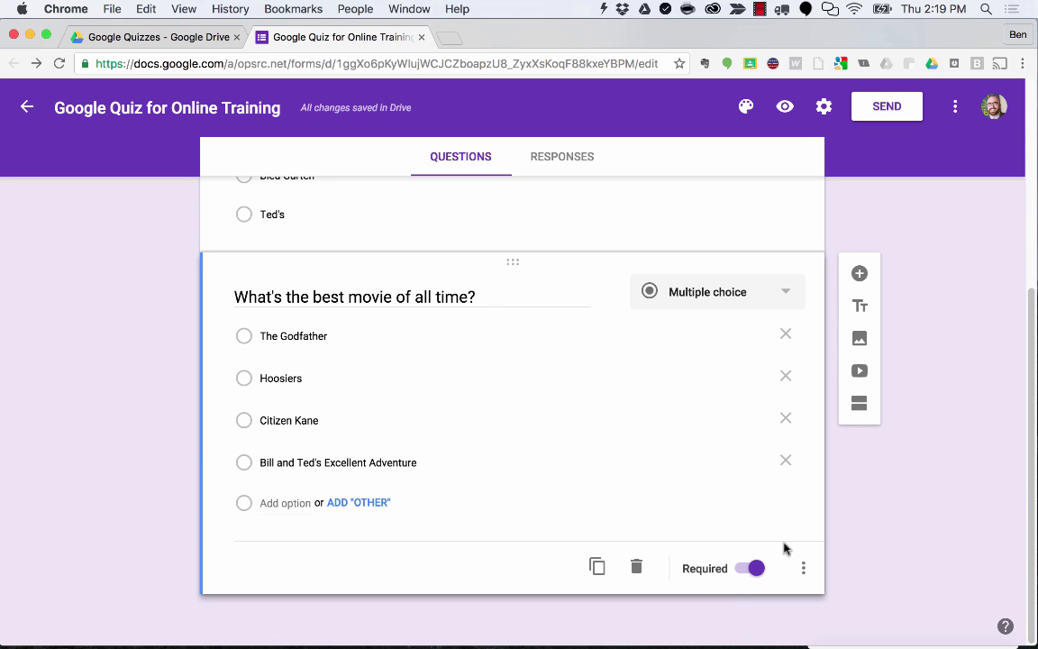
Duplicate the movie question and retitle it 'Who's the best player in the NBA'.
{"action": "left_click", "coordinate": [595, 567]}
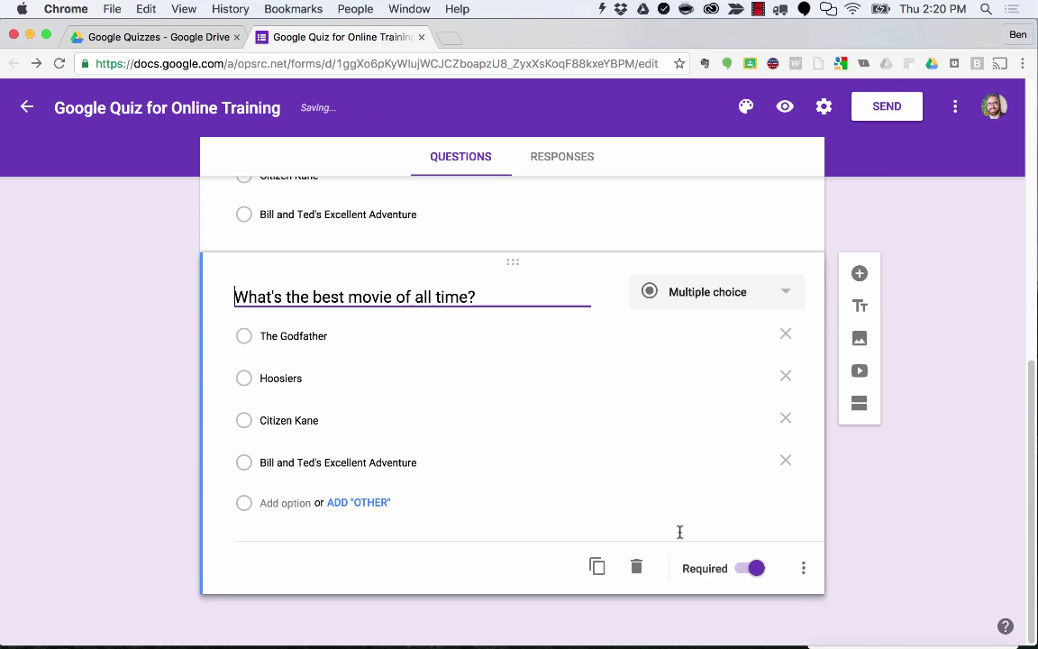
{"action": "left_click", "coordinate": [803, 568]}
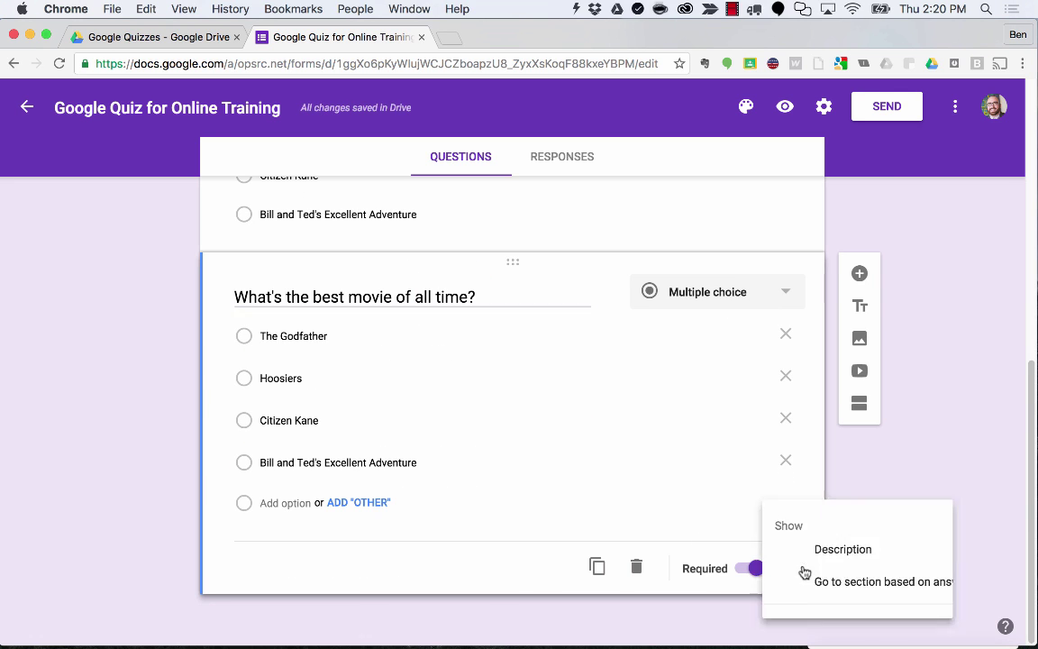
{"action": "left_click", "coordinate": [144, 410]}
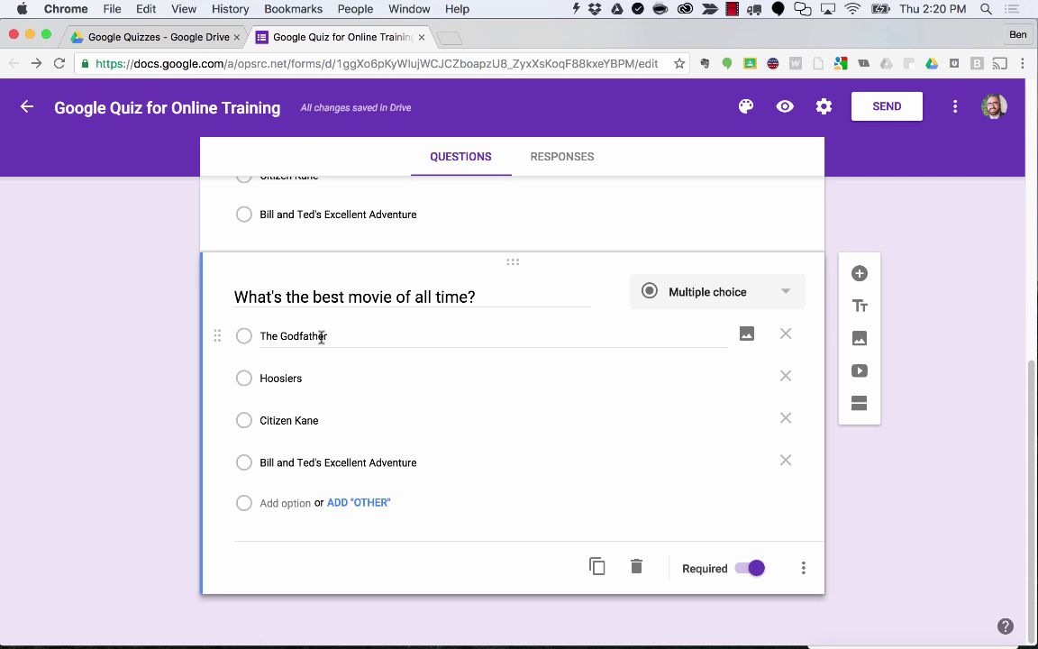
{"action": "triple_click", "coordinate": [342, 296]}
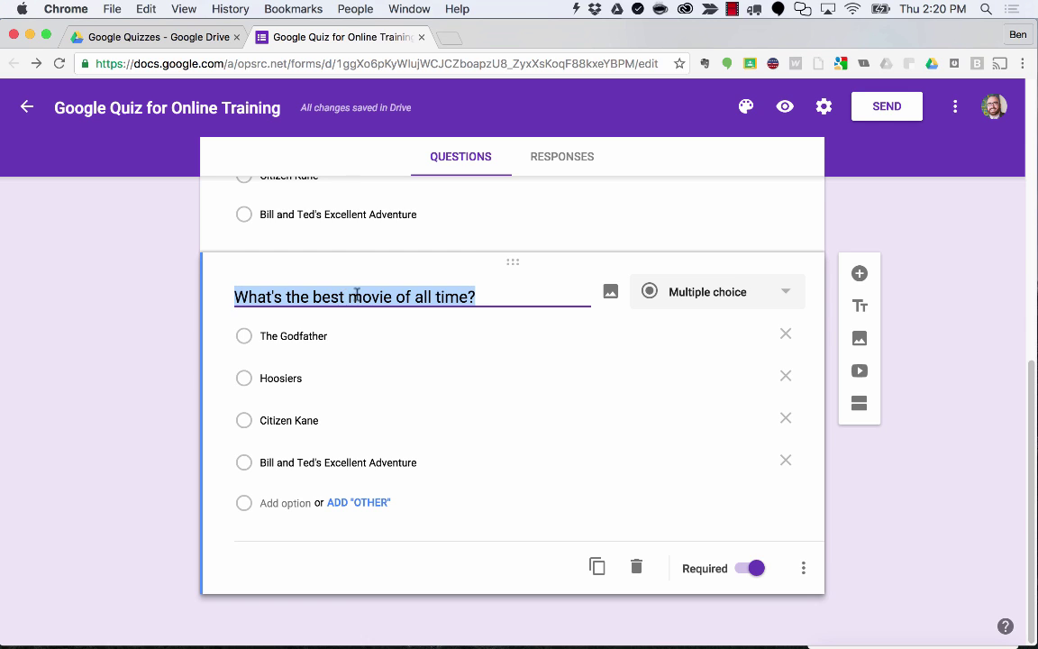
{"action": "triple_click", "coordinate": [356, 297]}
{"action": "type", "text": "Who's the best play"}
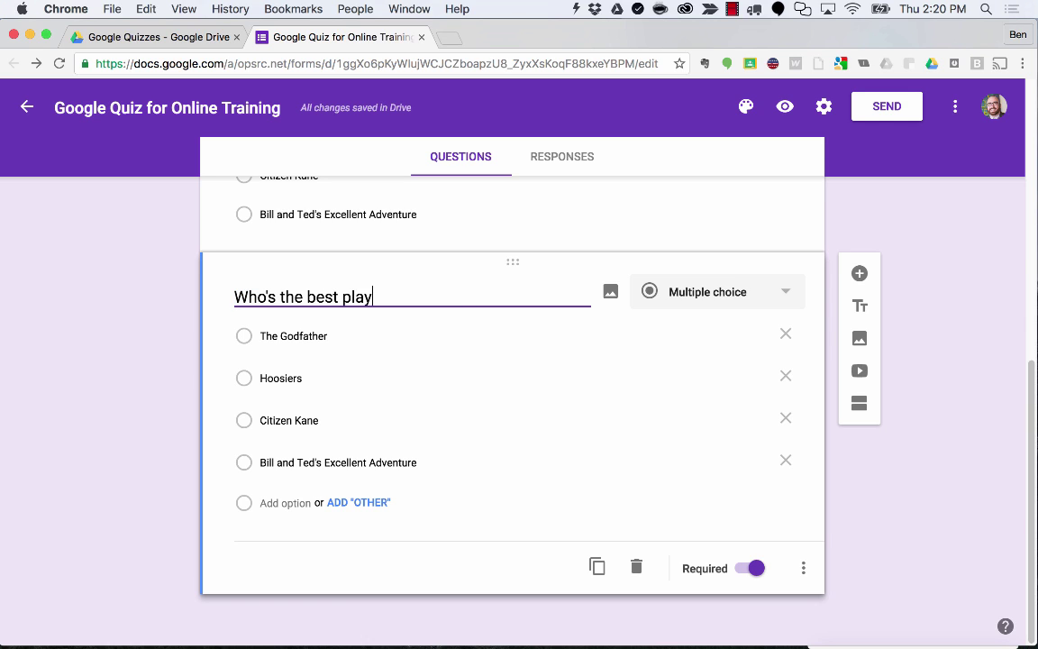
{"action": "type", "text": "er in the NBA?"}
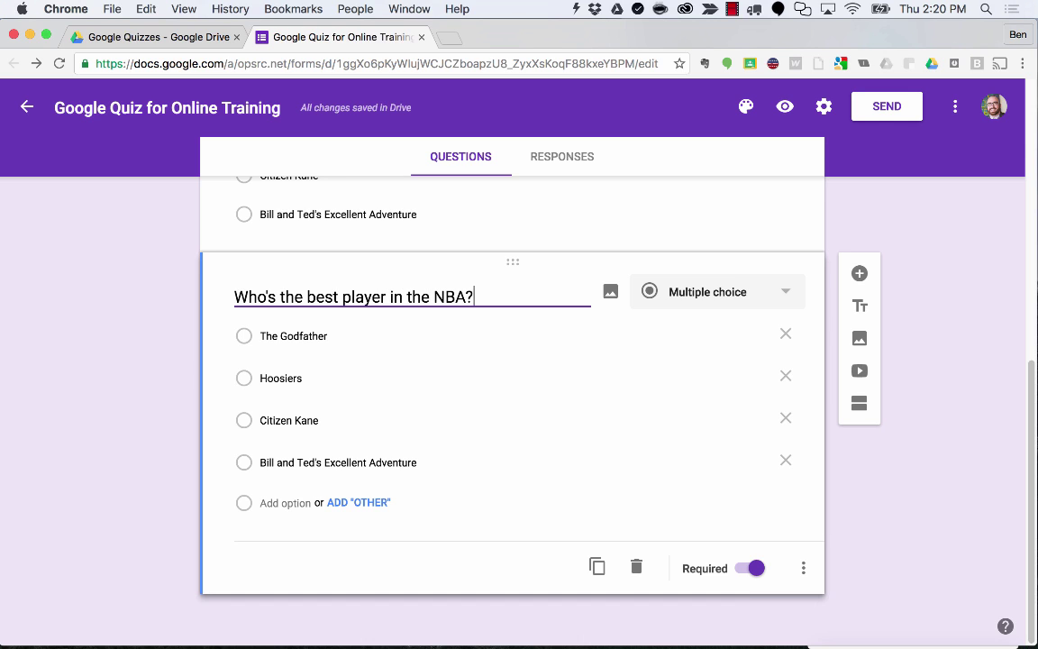
Set choices Not Kevin Durant, Russell Westbrook, Lebron James, Kyrie irving, moving Westbrook to the top.
{"action": "left_click", "coordinate": [294, 337]}
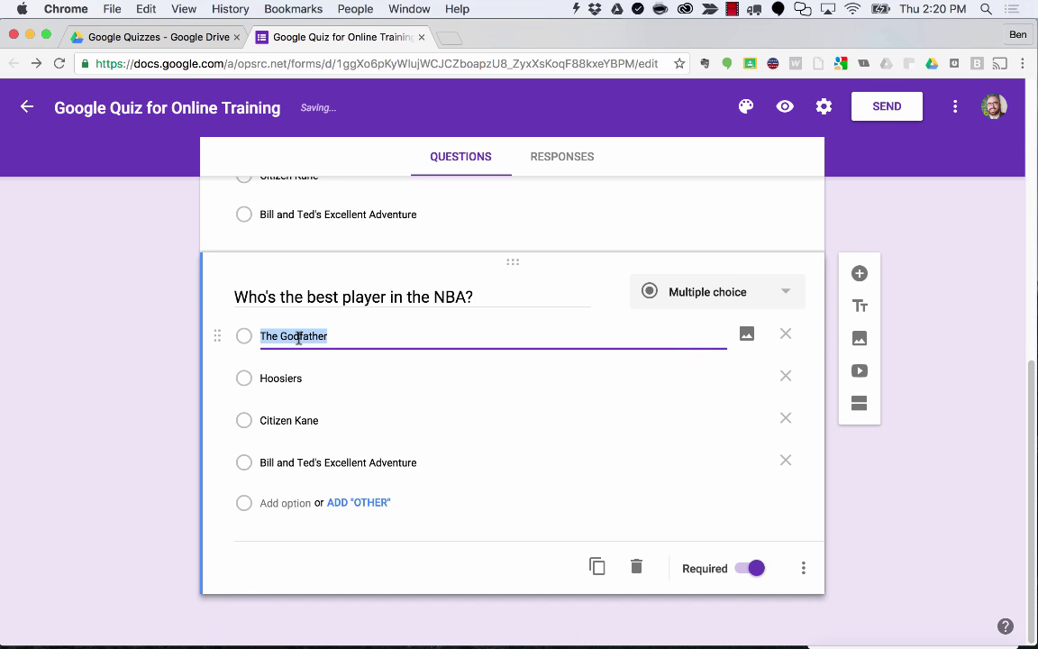
{"action": "type", "text": "Not Kevin Durant"}
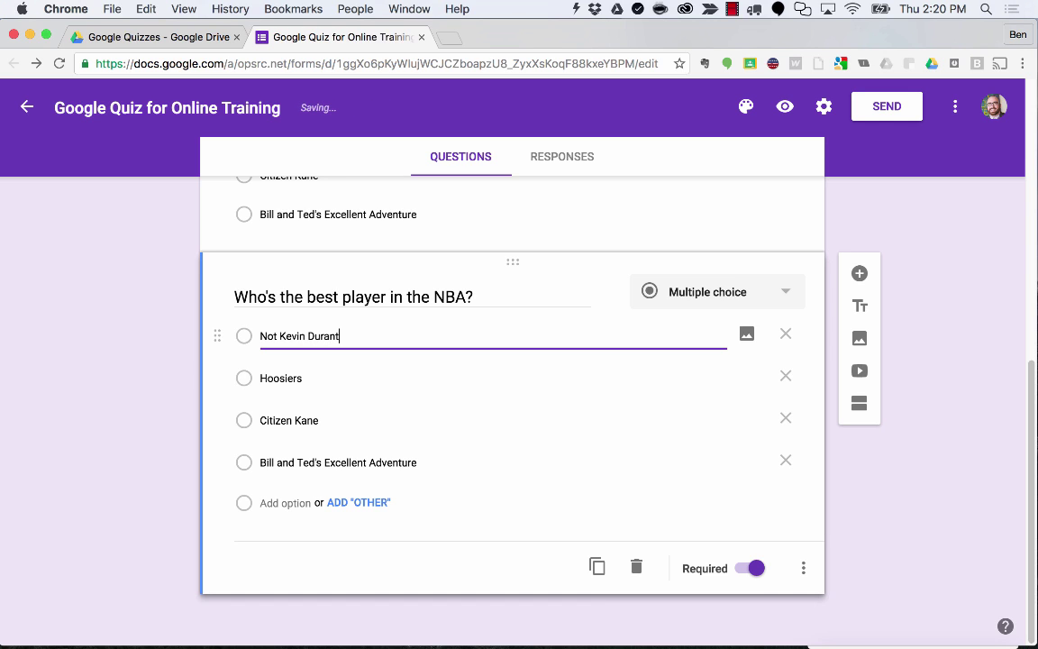
{"action": "left_click", "coordinate": [285, 378]}
{"action": "type", "text": "Ru"}
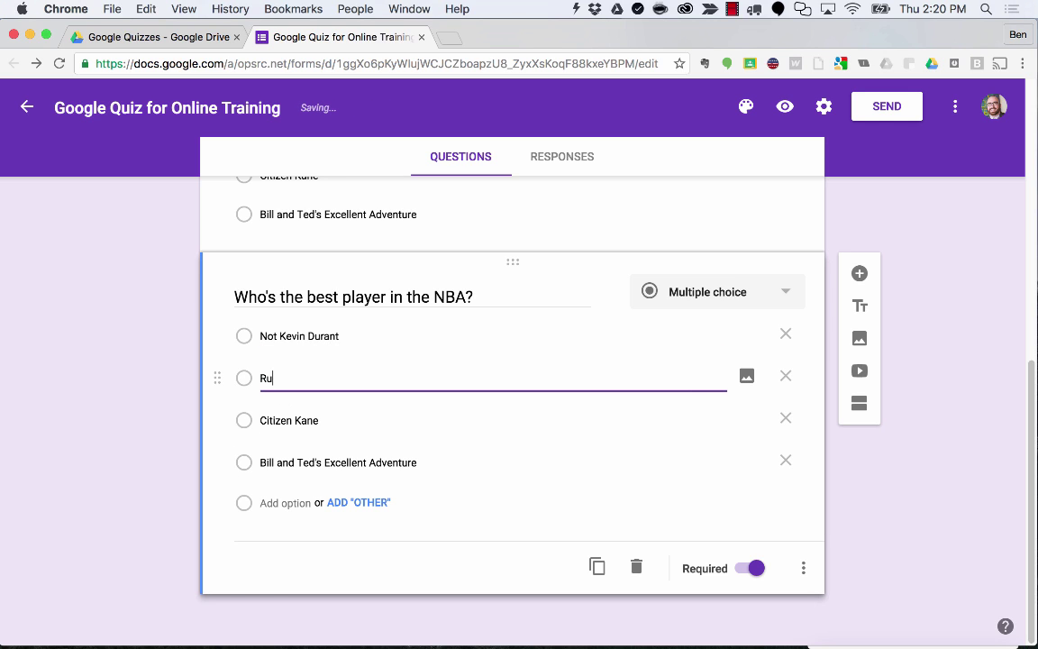
{"action": "type", "text": "ssell Westbrook"}
{"action": "left_click", "coordinate": [274, 421]}
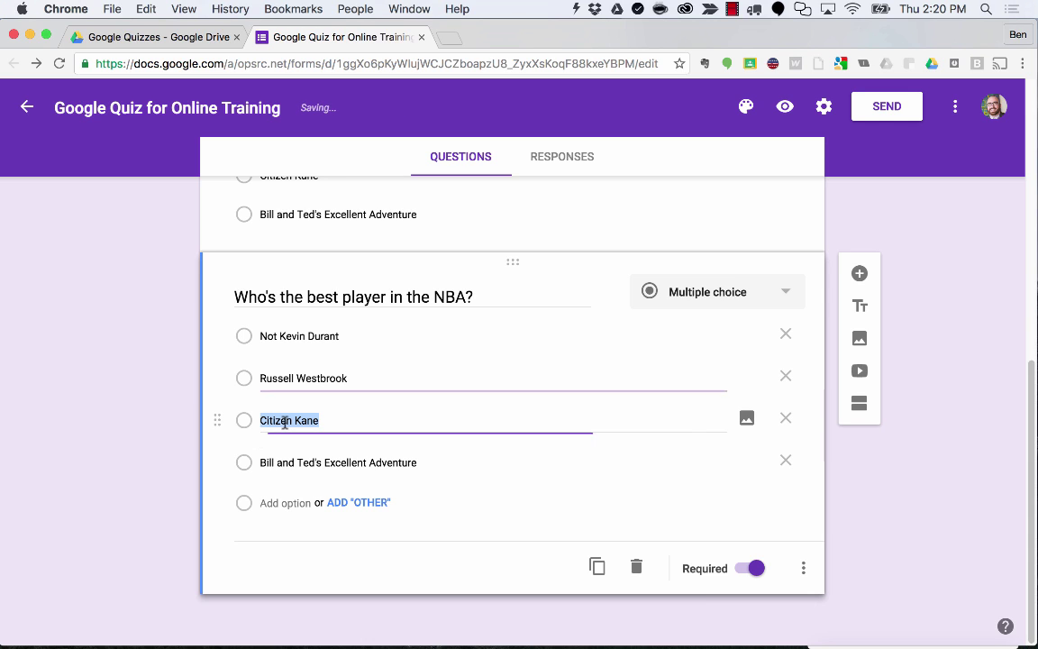
{"action": "type", "text": "Lebron "}
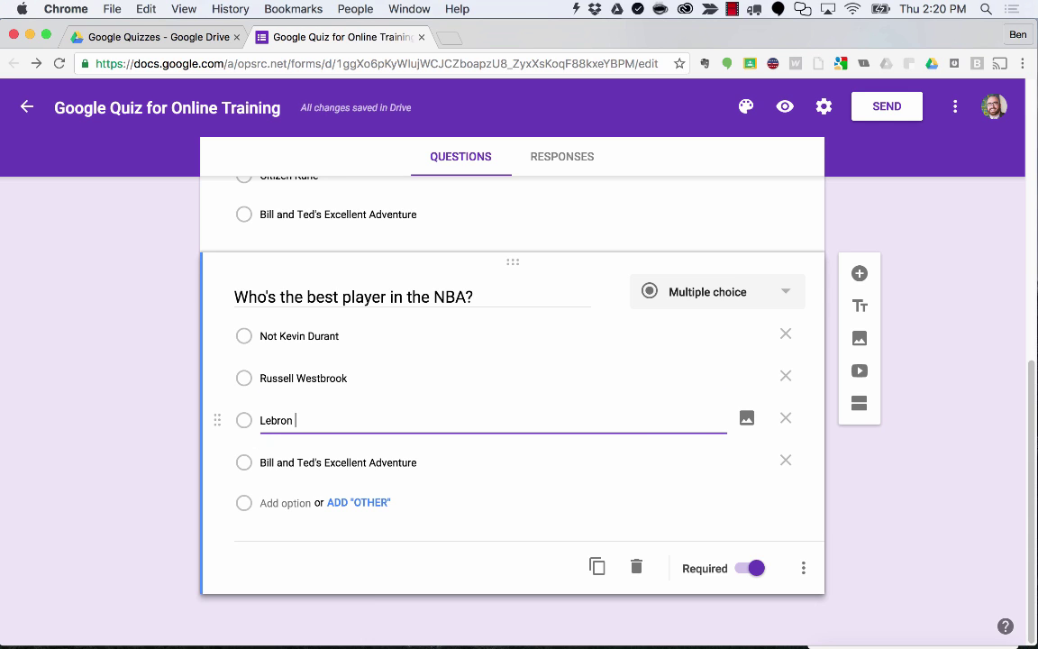
{"action": "type", "text": "James"}
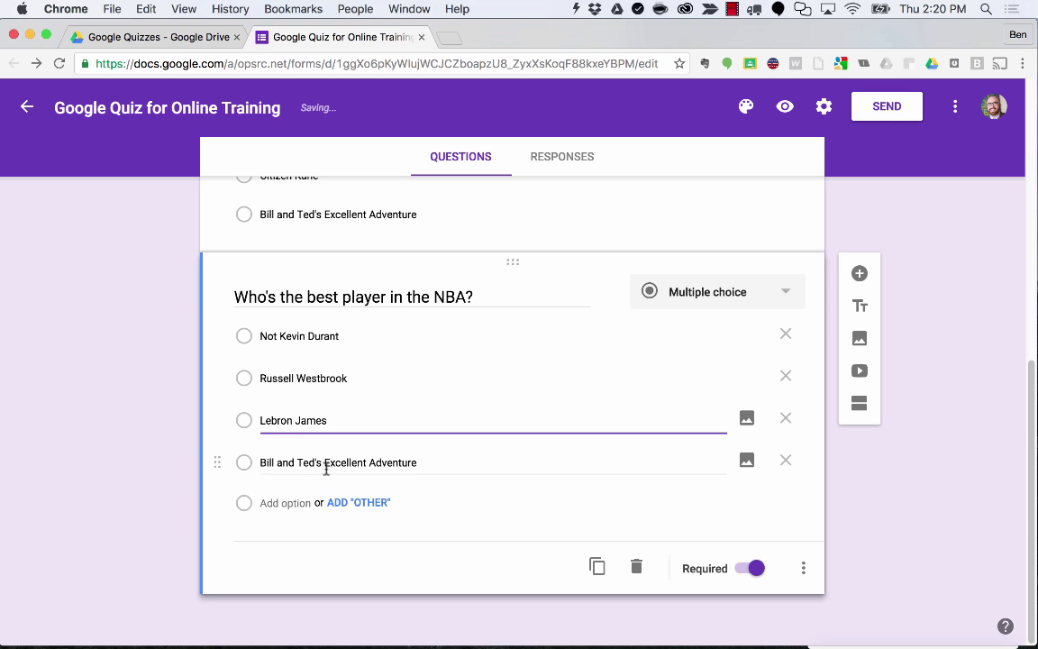
{"action": "left_click", "coordinate": [326, 463]}
{"action": "type", "text": "Kyrie"}
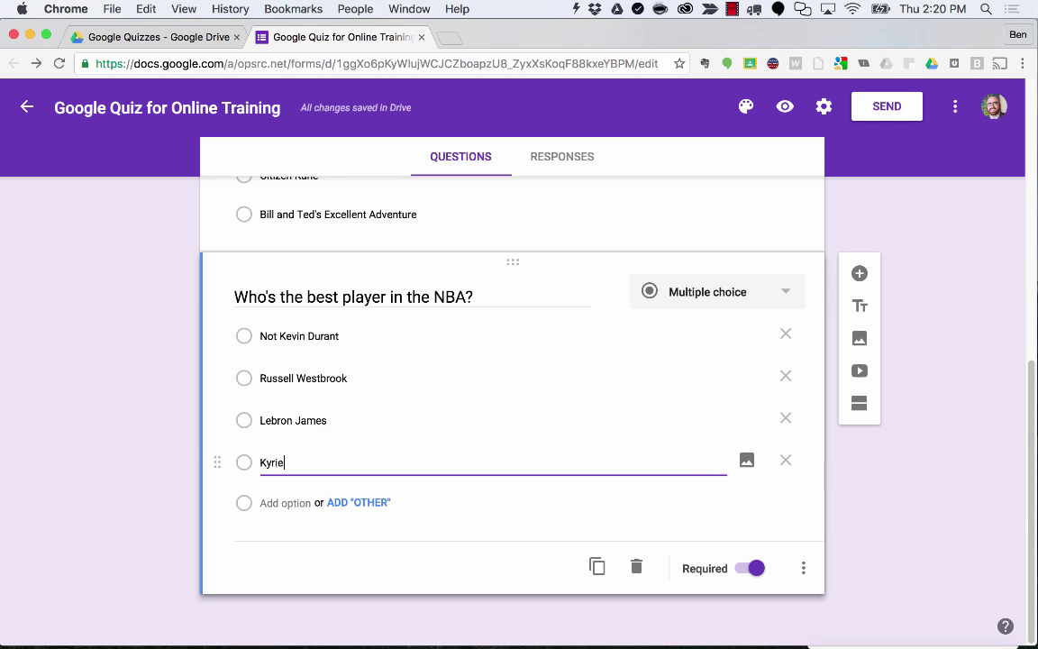
{"action": "type", "text": " irving"}
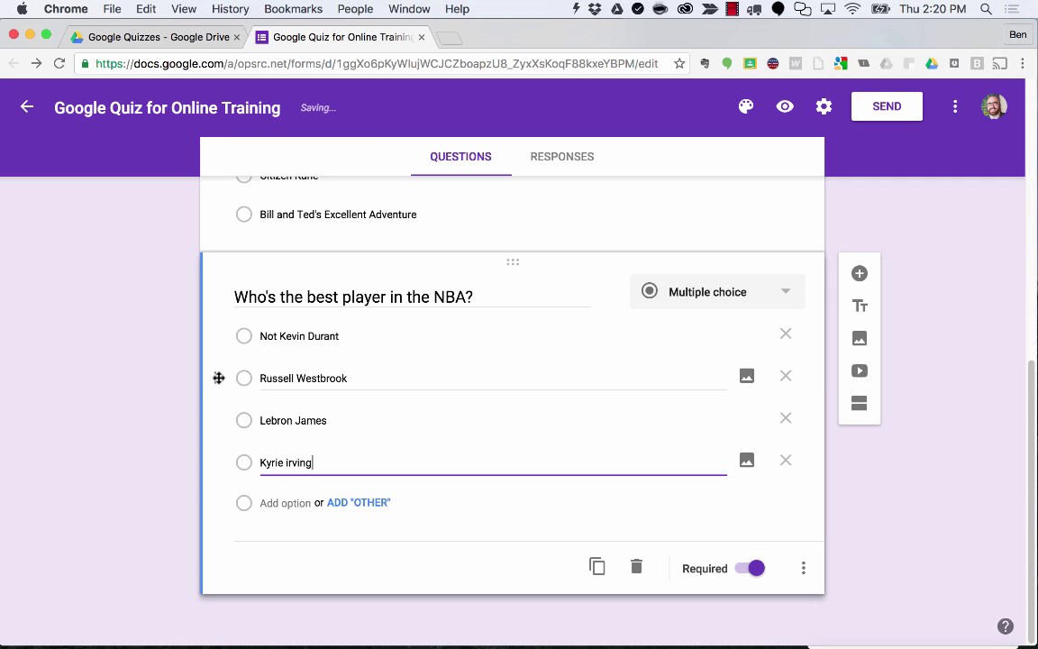
{"action": "left_click_drag", "start_coordinate": [219, 377], "coordinate": [239, 316]}
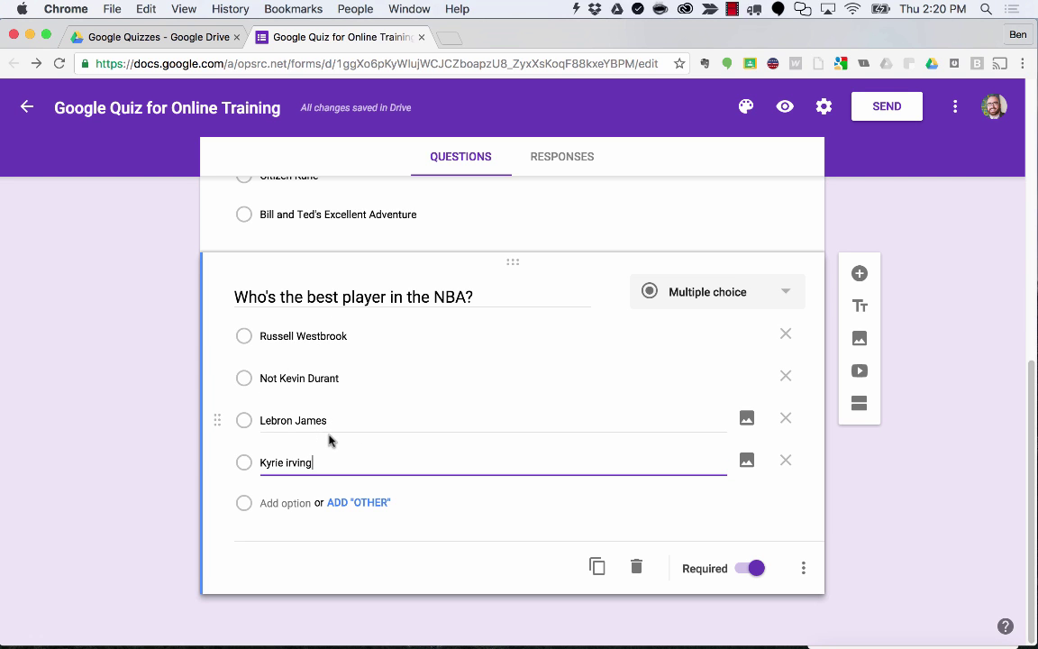
Duplicate the NBA player question, keeping Russell Westbrook as the first choice.
{"action": "scroll", "coordinate": [329, 440], "scroll_direction": "up", "scroll_amount": 5}
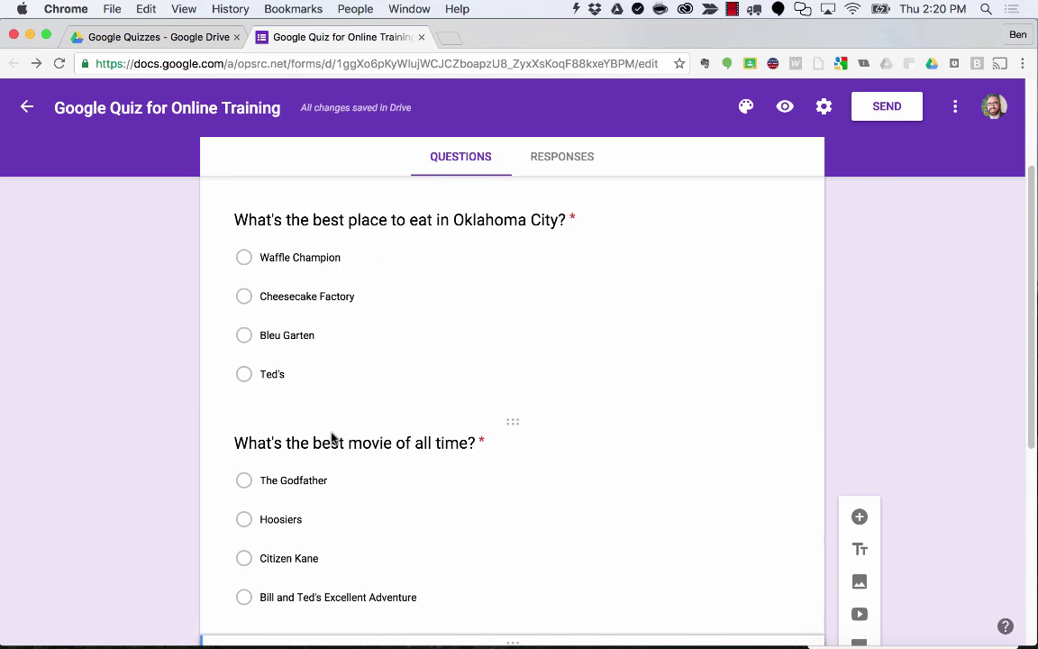
{"action": "scroll", "coordinate": [332, 435], "scroll_direction": "down", "scroll_amount": 5}
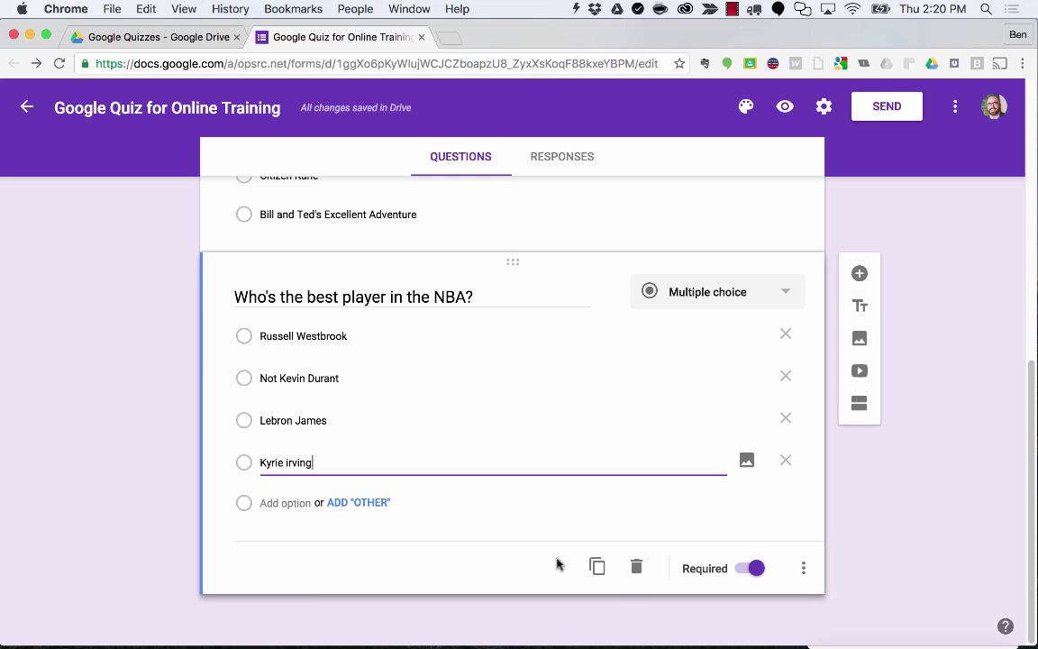
{"action": "left_click", "coordinate": [597, 566]}
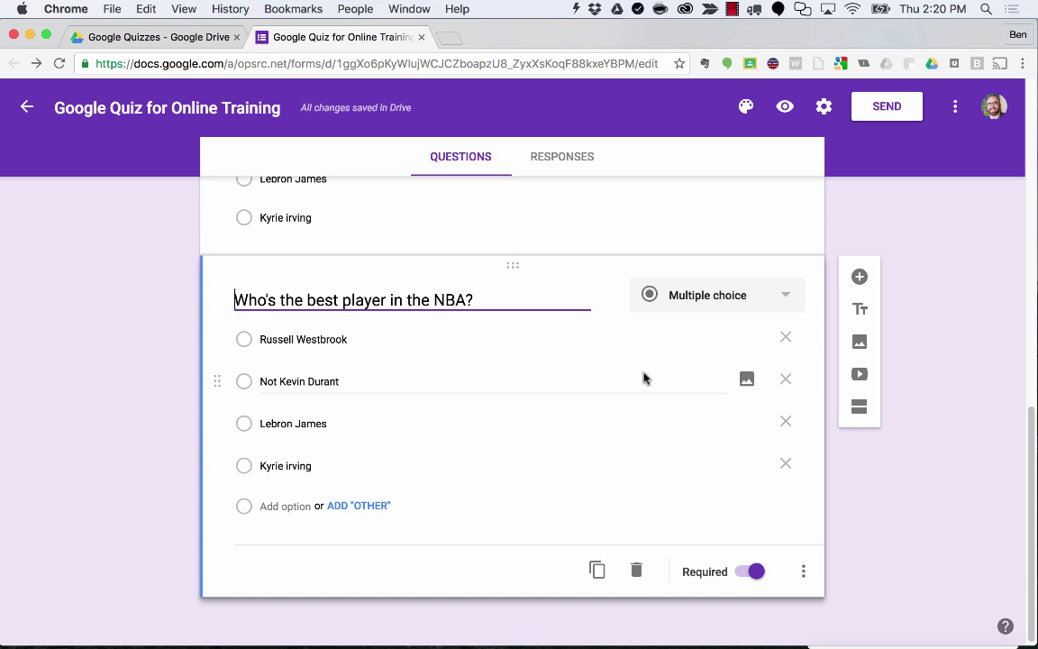
Retitle the copied question 'Sooners or Cowboys?'.
{"action": "triple_click", "coordinate": [290, 298]}
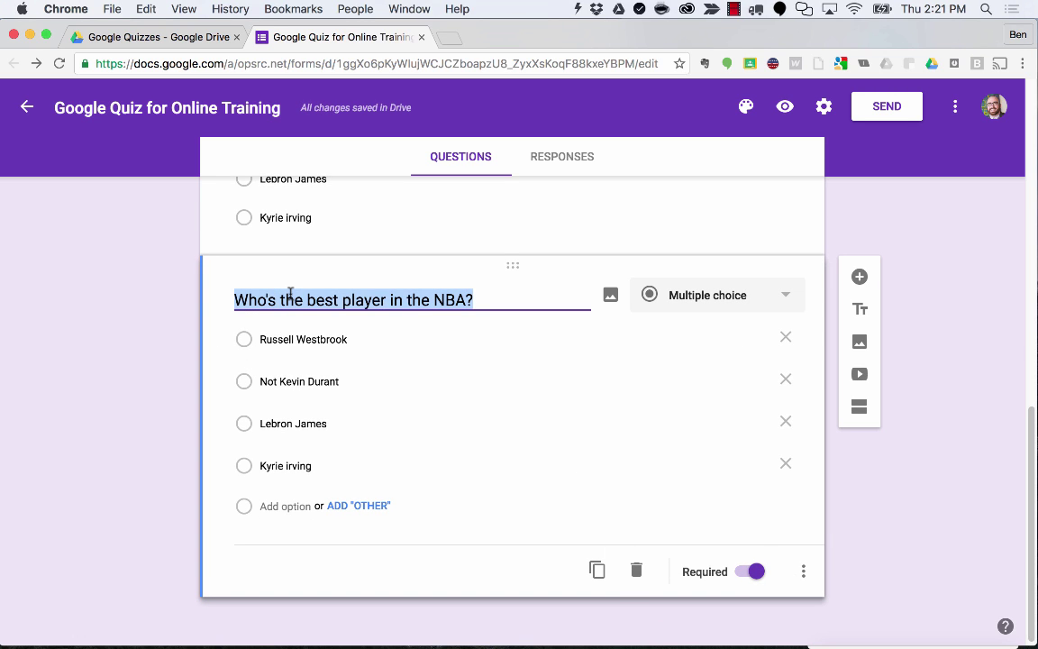
{"action": "key", "text": "BackSpace"}
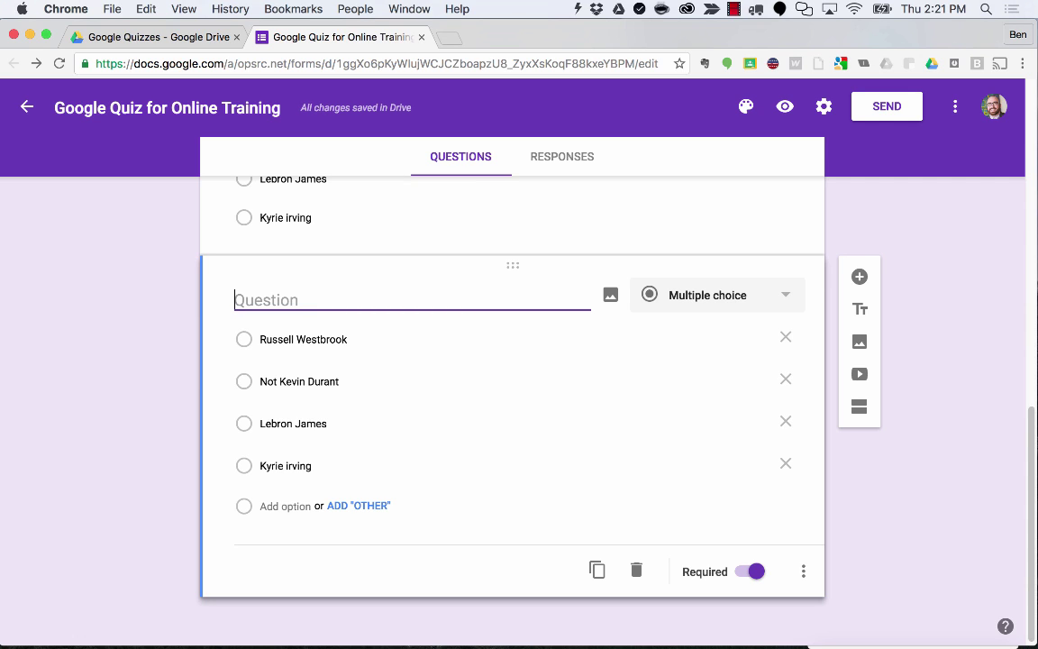
{"action": "type", "text": "Sooners or Cowboy"}
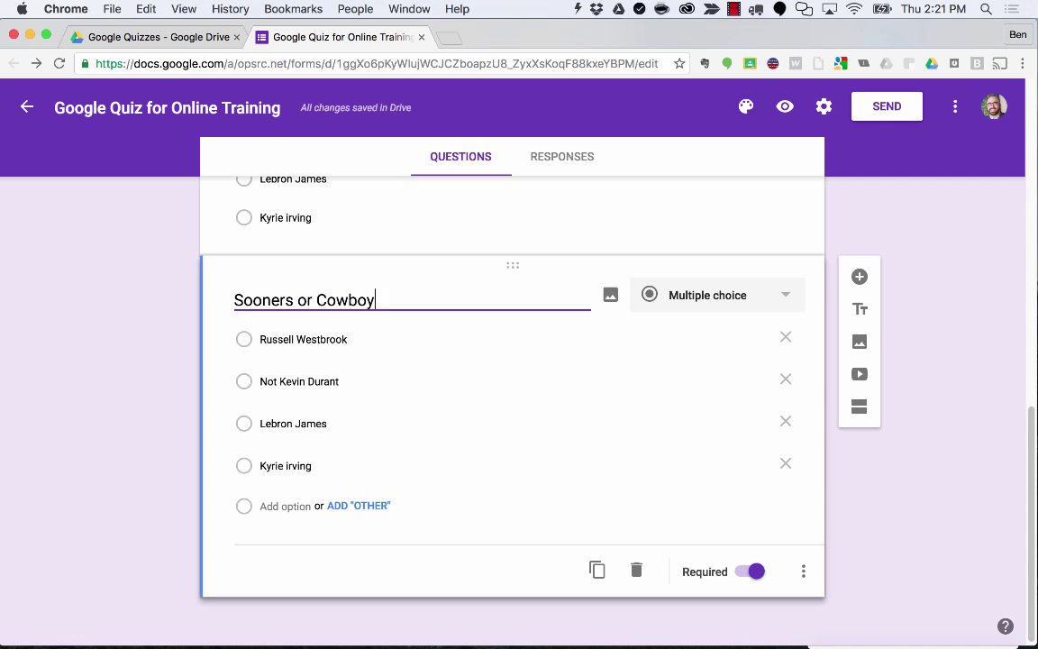
{"action": "type", "text": "s?"}
Replace its four answers with Sooners, Cowboys, I don't care! and Not Texas.
{"action": "left_click", "coordinate": [281, 339]}
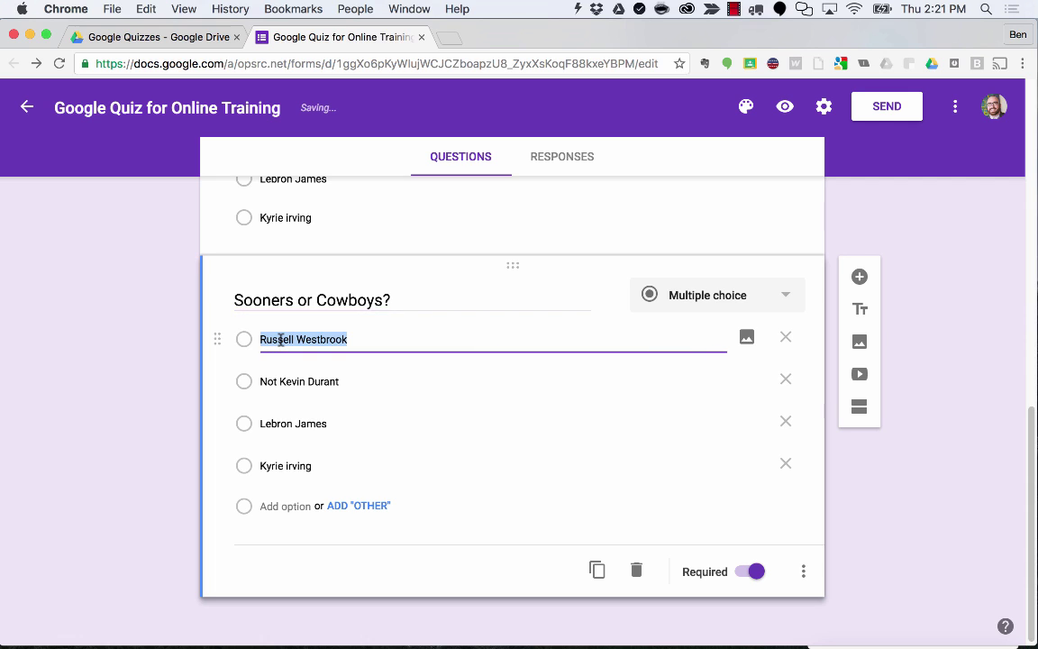
{"action": "type", "text": "Sooners"}
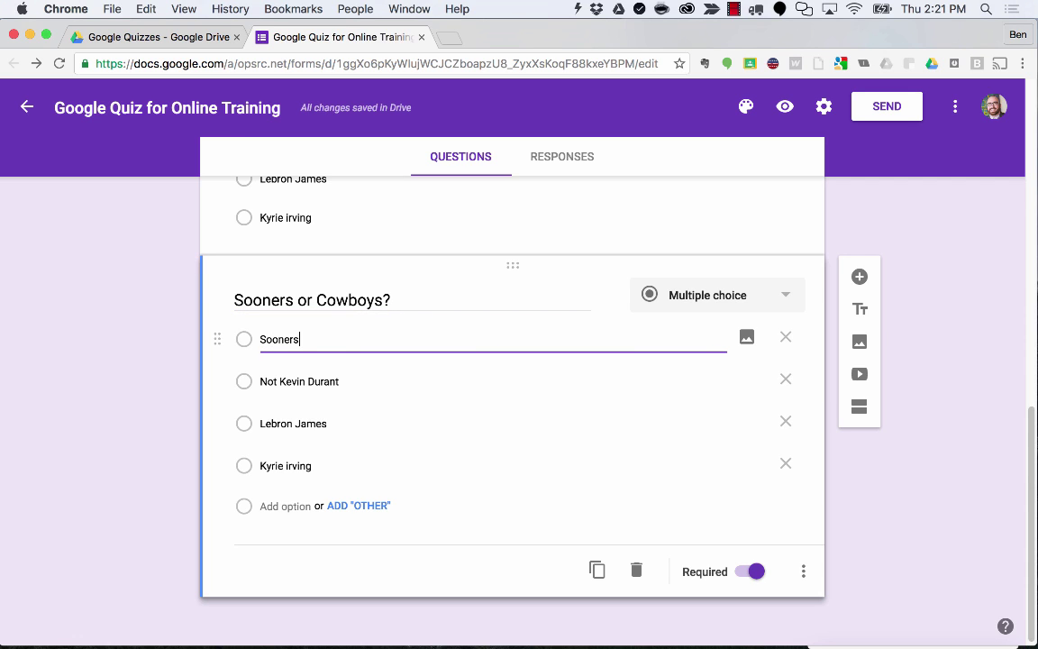
{"action": "left_click", "coordinate": [269, 381]}
{"action": "type", "text": "Cowb"}
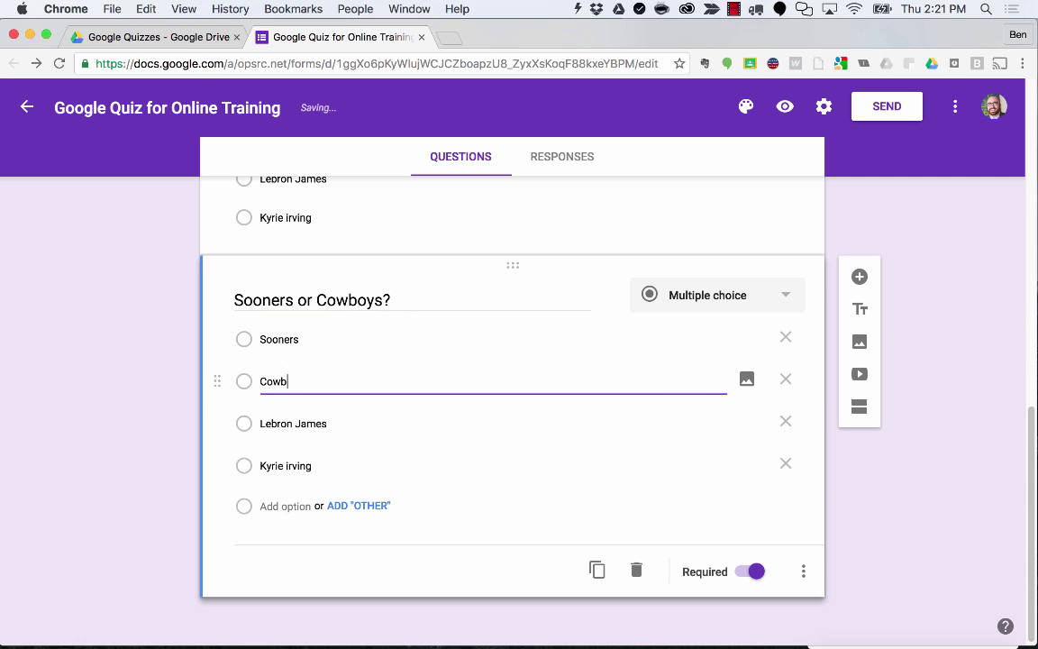
{"action": "type", "text": "oys"}
{"action": "left_click", "coordinate": [273, 414]}
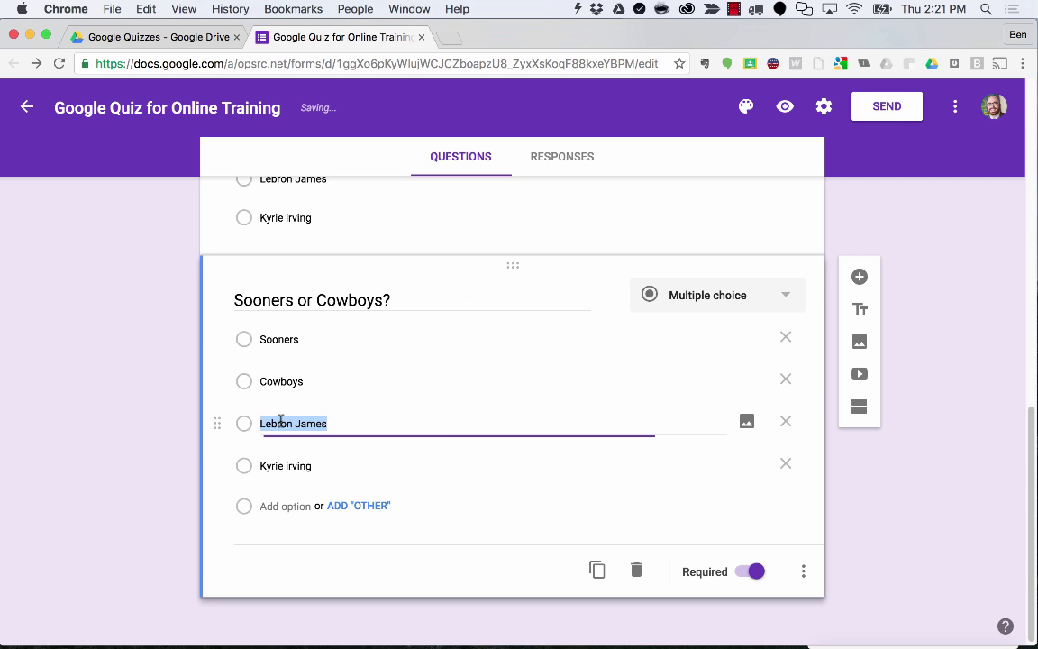
{"action": "type", "text": "I don't care!"}
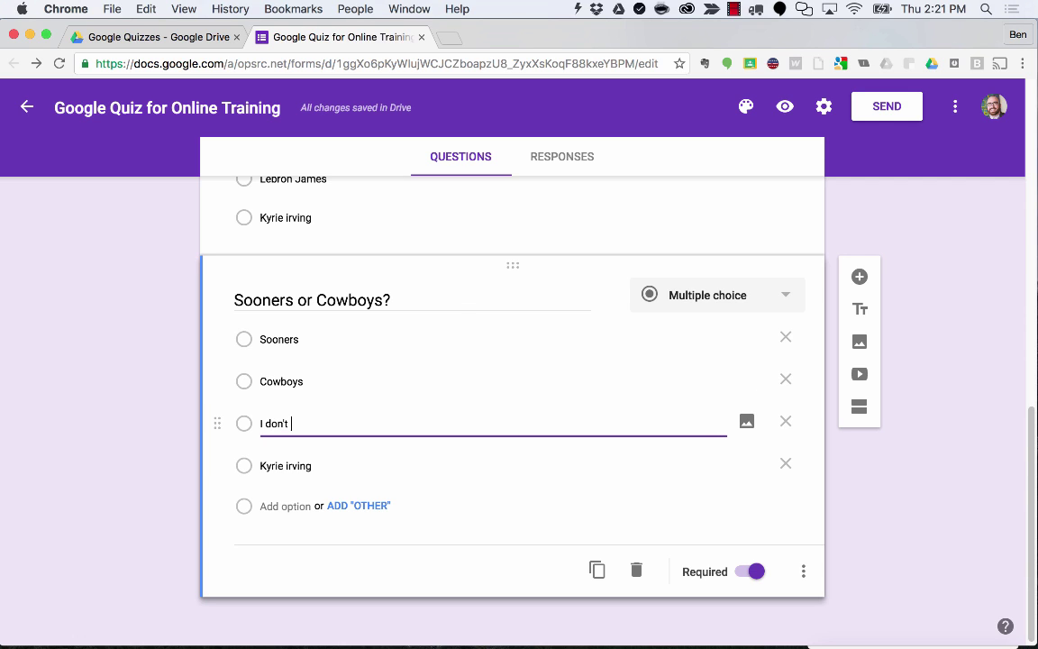
{"action": "left_click", "coordinate": [287, 466]}
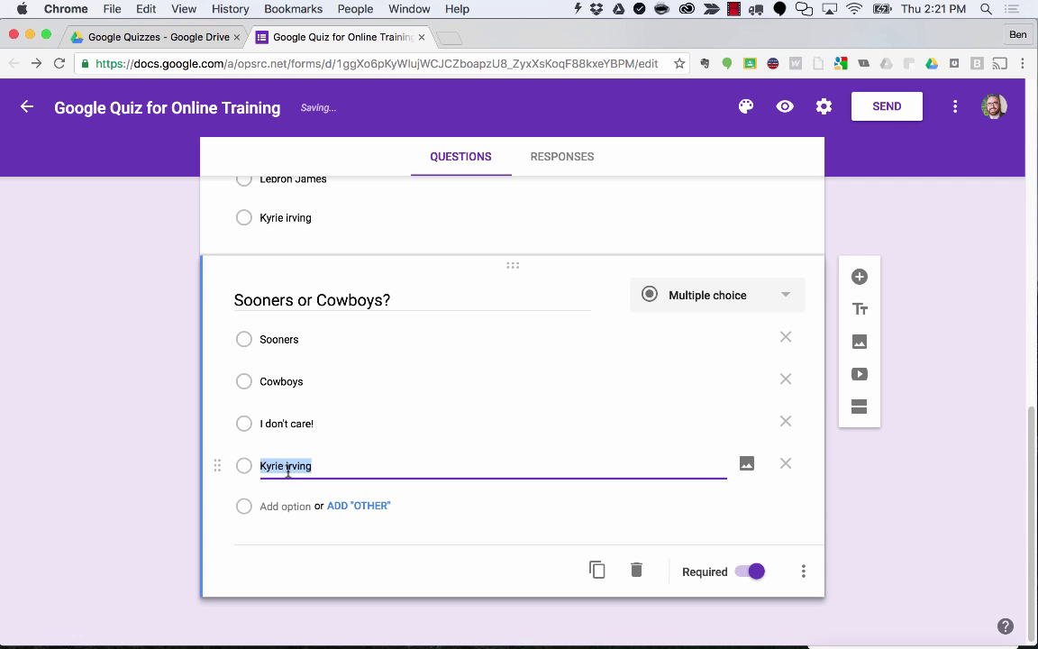
{"action": "type", "text": "Not Texas"}
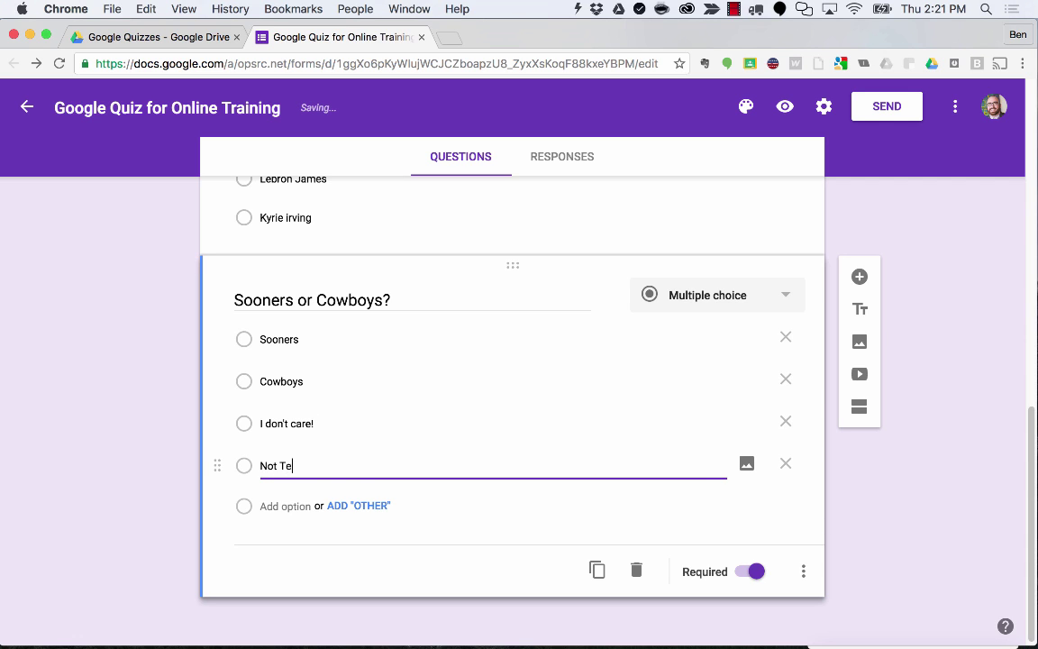
{"action": "left_click", "coordinate": [144, 479]}
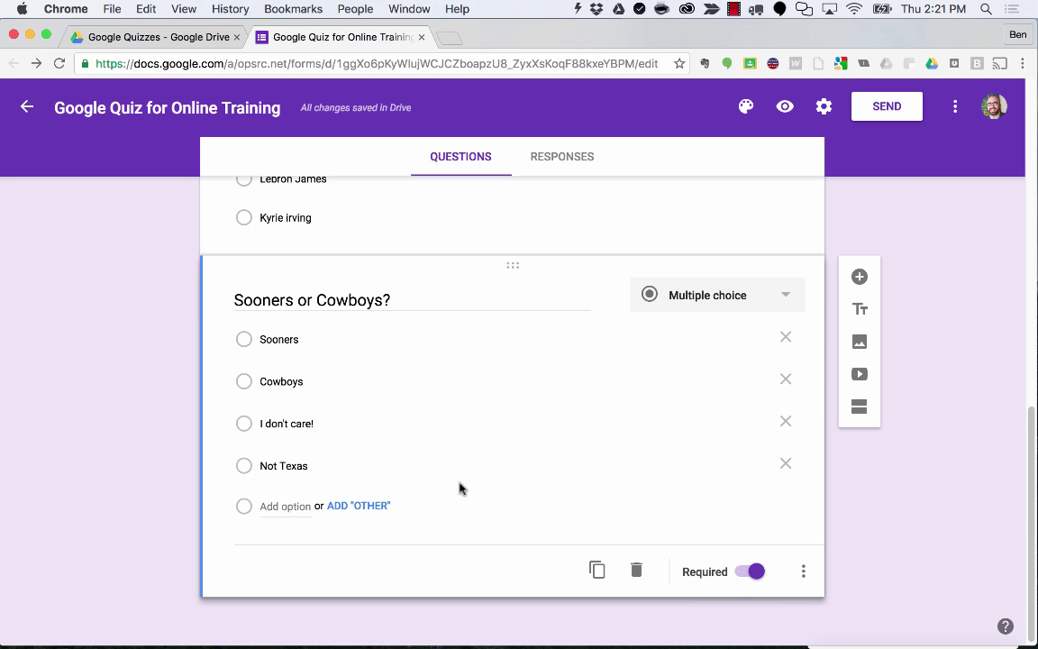
{"action": "scroll", "coordinate": [451, 482], "scroll_direction": "up", "scroll_amount": 3}
{"action": "scroll", "coordinate": [435, 471], "scroll_direction": "up", "scroll_amount": 8}
{"action": "scroll", "coordinate": [433, 470], "scroll_direction": "down", "scroll_amount": 11}
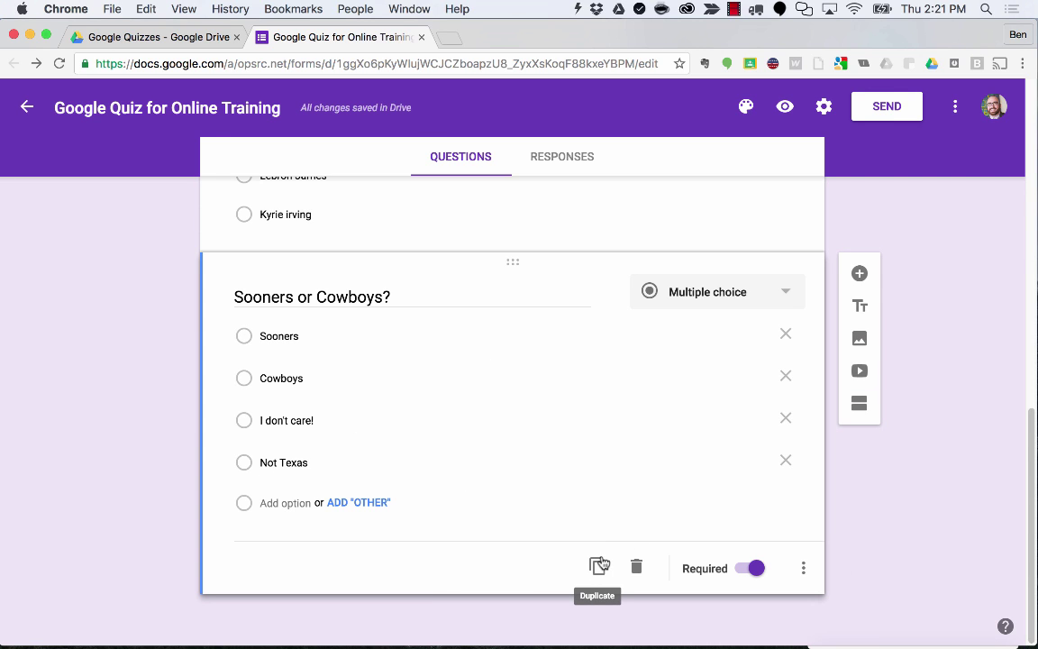
Duplicate the Sooners or Cowboys? question and retitle the copy 'Best book of all time'.
{"action": "left_click", "coordinate": [599, 565]}
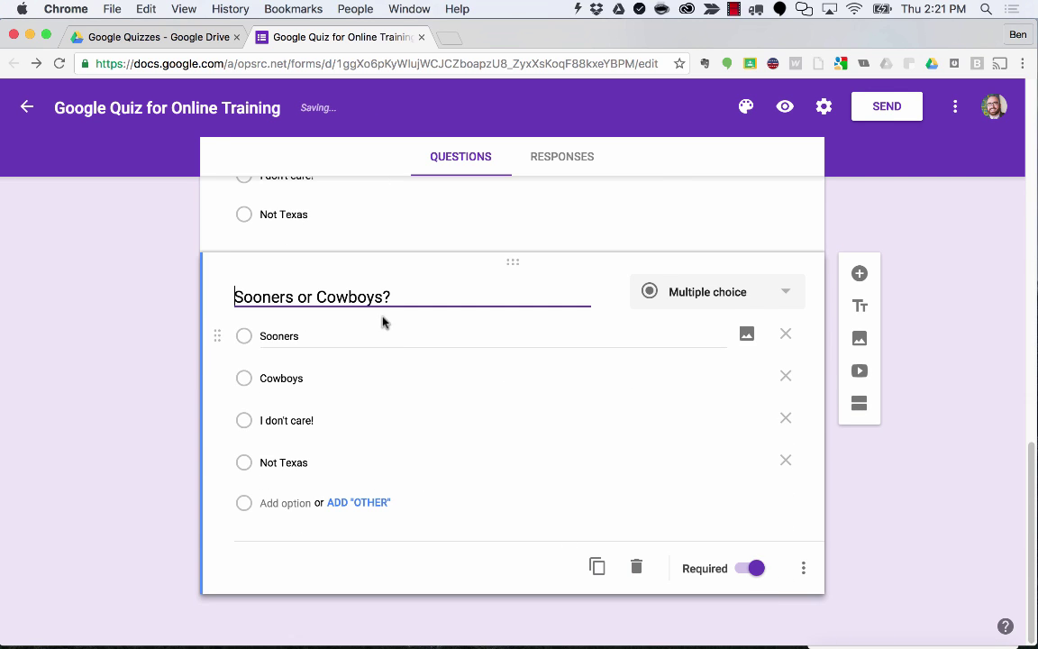
{"action": "left_click_drag", "start_coordinate": [380, 296], "coordinate": [216, 291]}
{"action": "type", "text": "Best B?"}
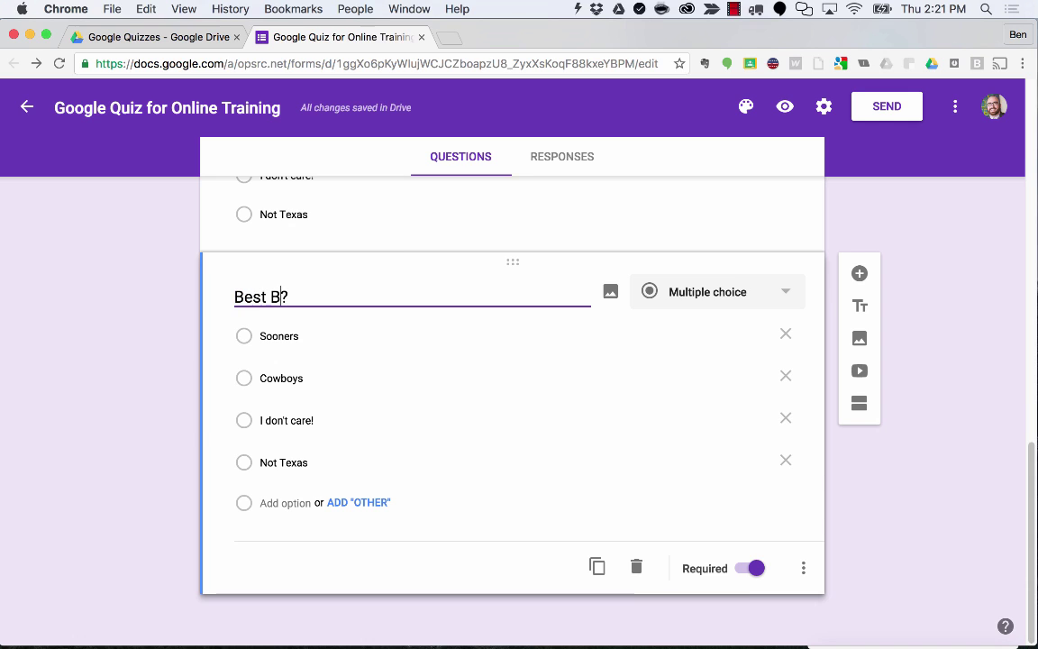
{"action": "key", "text": "BackSpace"}
{"action": "type", "text": "book of "}
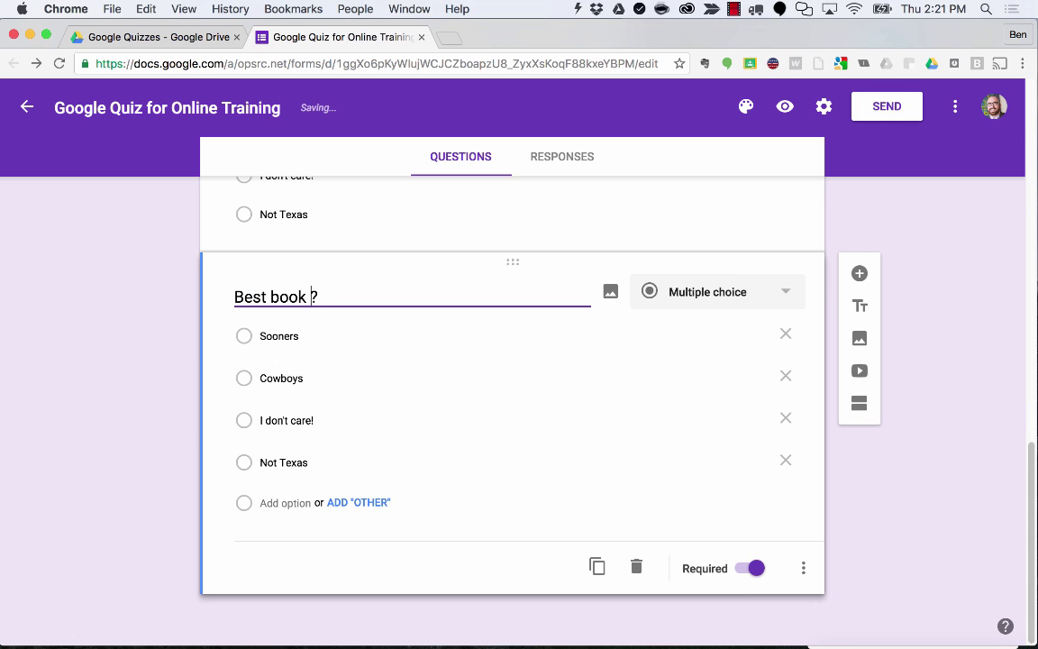
{"action": "type", "text": "all time"}
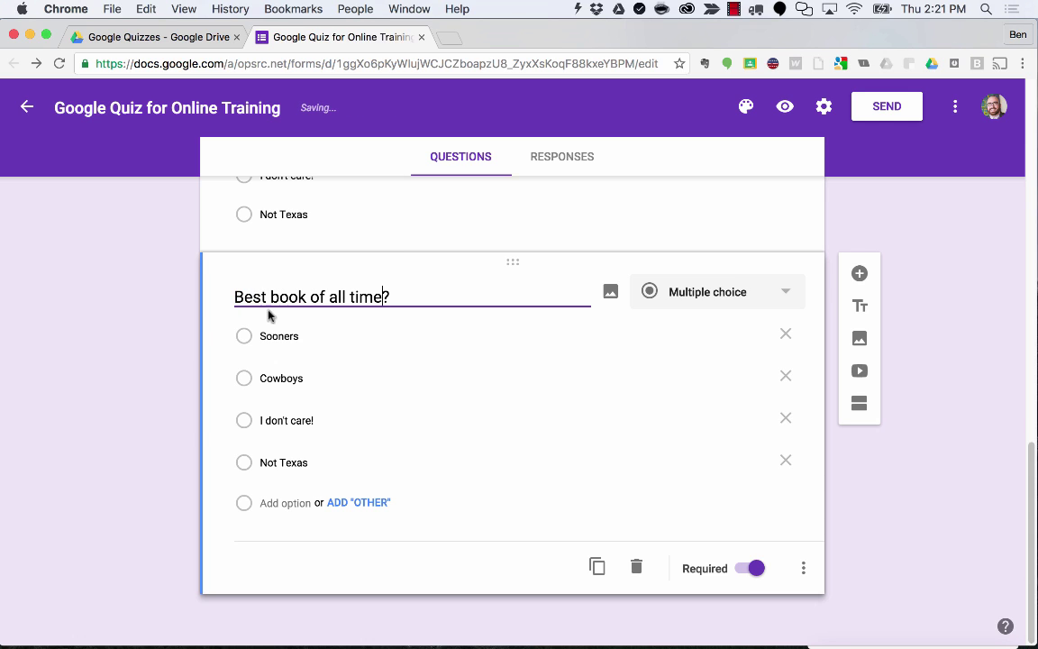
Replace its answers with To Kill A Mockingbord, Harry Potter, The Quiet Game and Black Ice.
{"action": "left_click", "coordinate": [261, 336]}
{"action": "type", "text": "to K"}
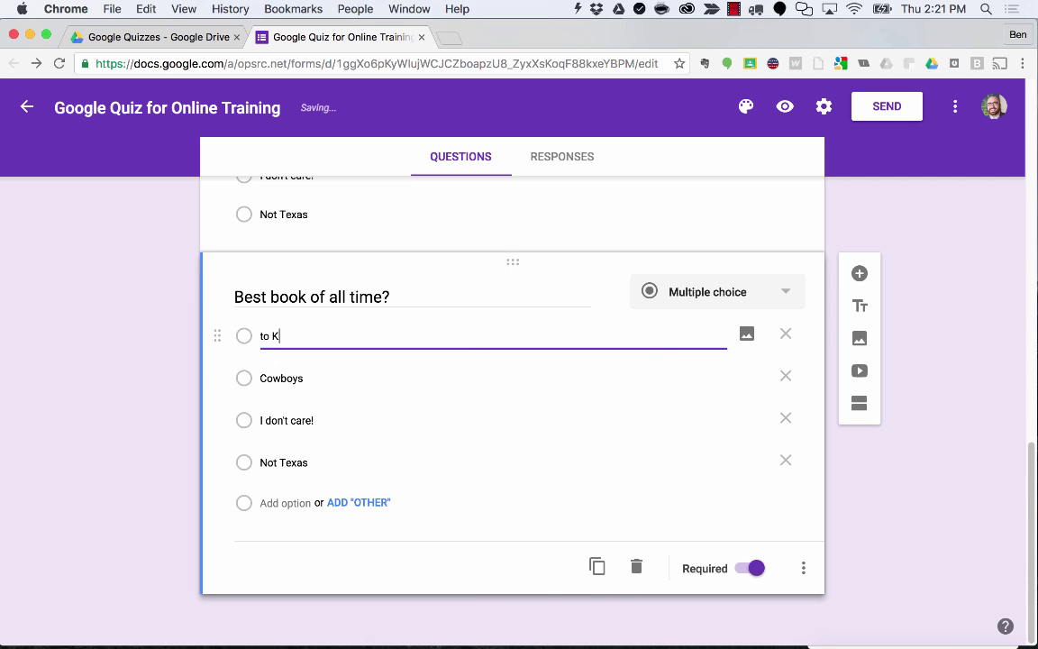
{"action": "type", "text": "To Kill A Mockingbord"}
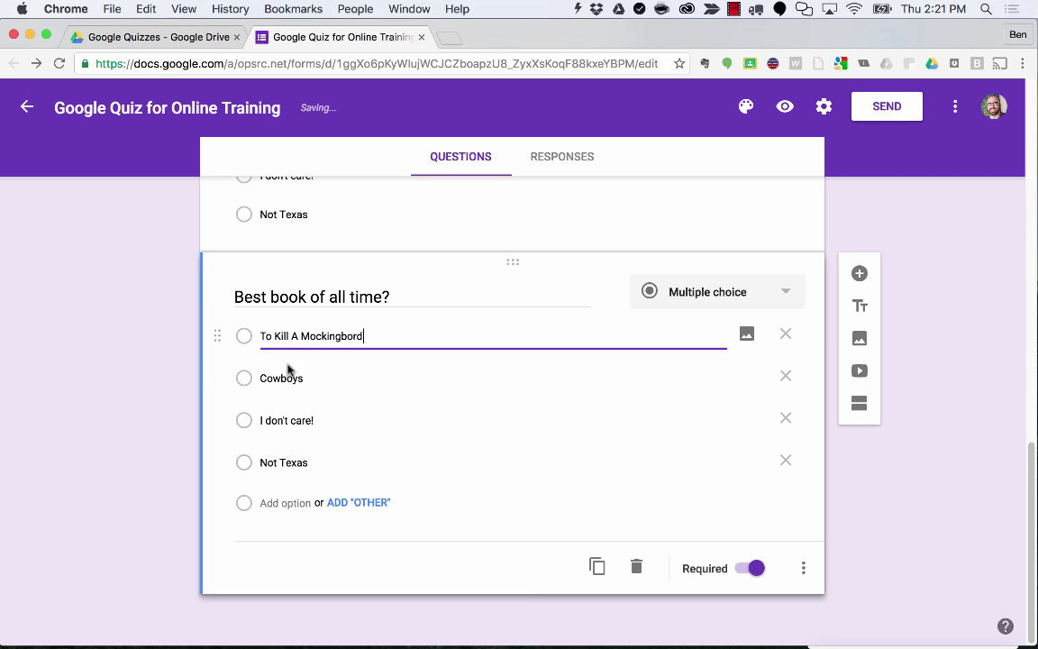
{"action": "left_click", "coordinate": [288, 378]}
{"action": "type", "text": "Harry"}
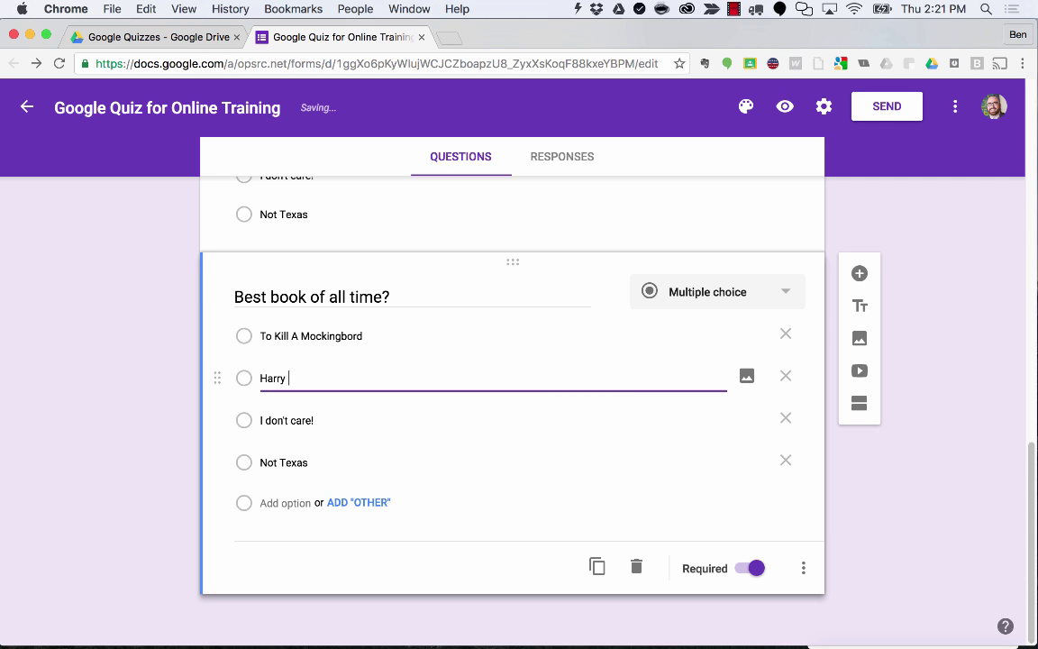
{"action": "type", "text": " Potter"}
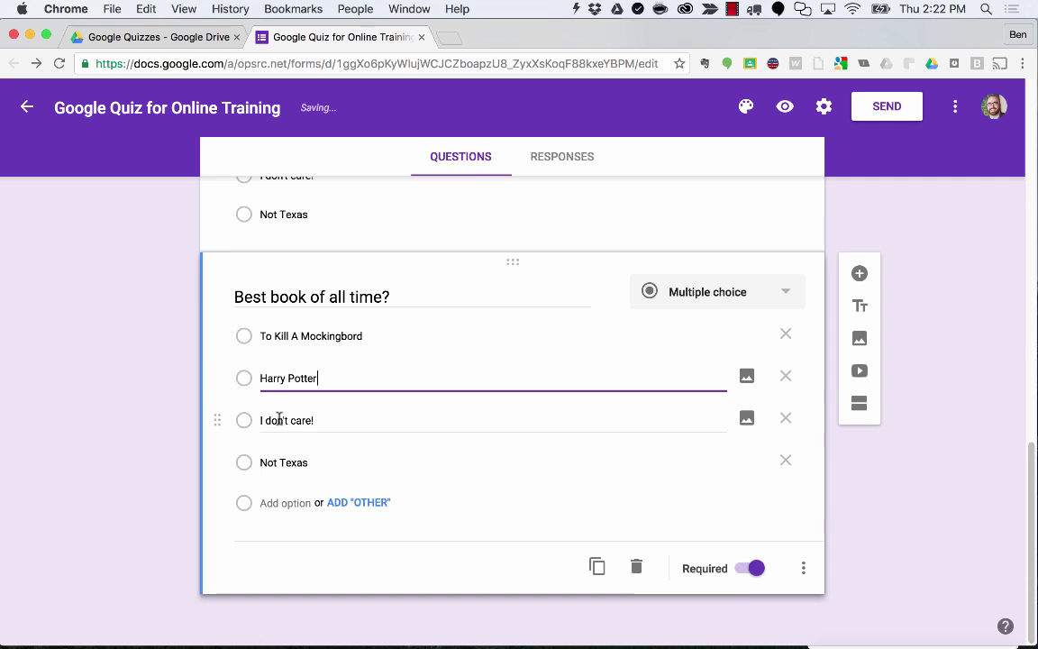
{"action": "left_click", "coordinate": [273, 419]}
{"action": "type", "text": "The Qui"}
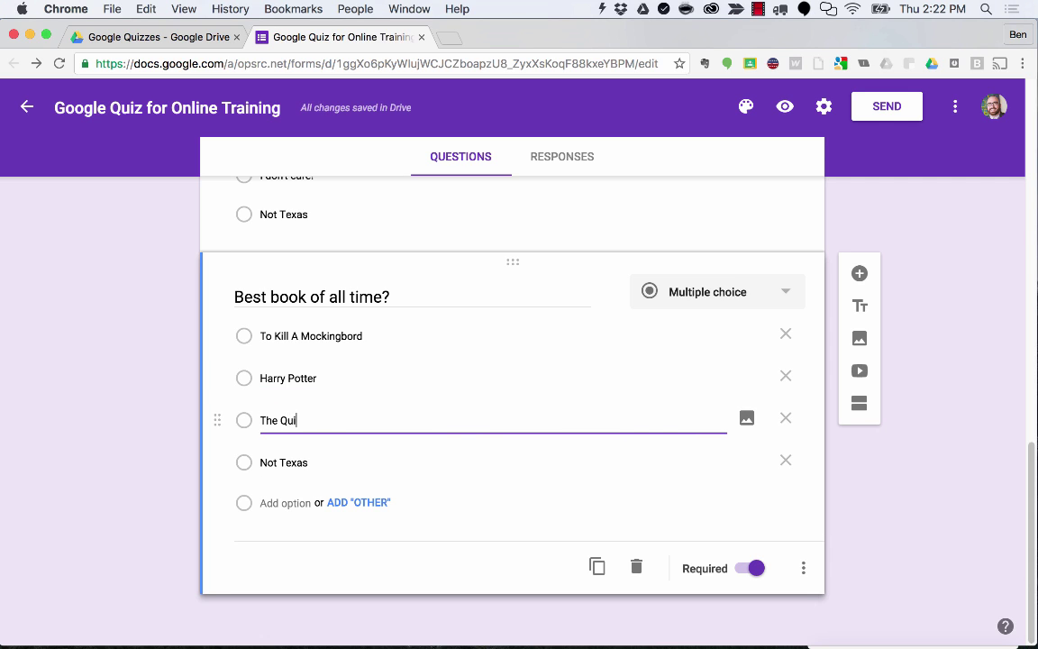
{"action": "type", "text": "et Game"}
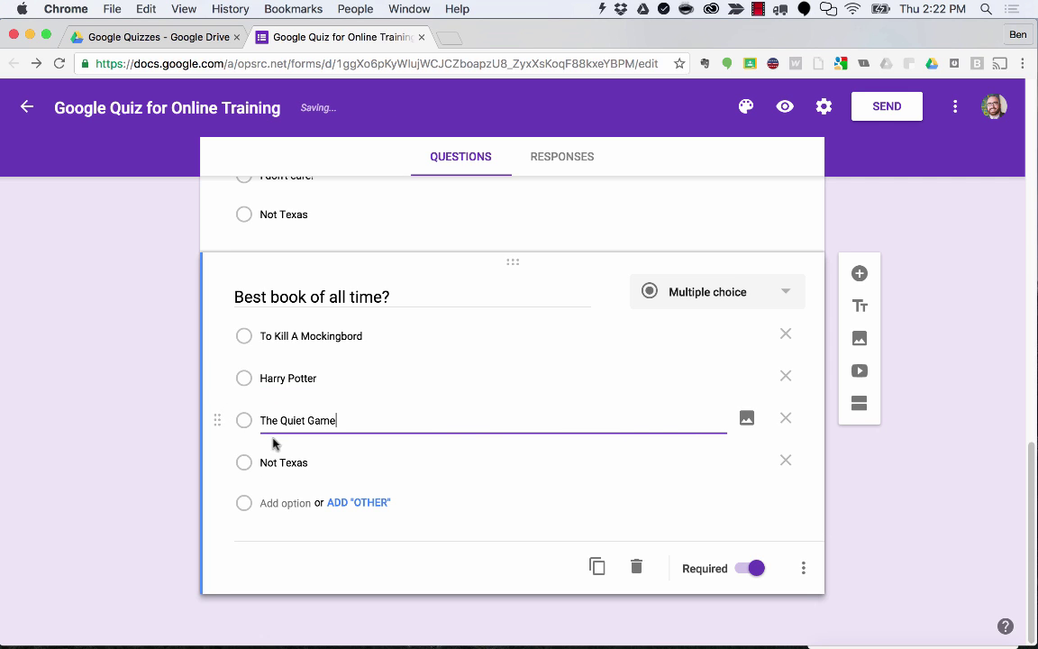
{"action": "left_click", "coordinate": [280, 463]}
{"action": "key", "text": "BackSpace"}
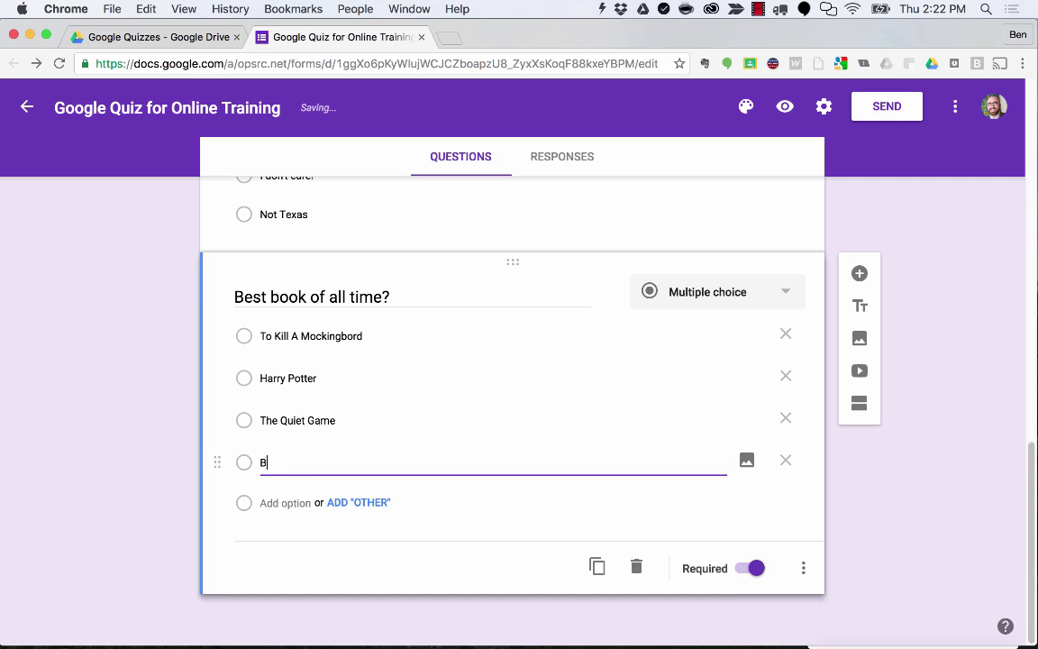
{"action": "type", "text": "Black Ic"}
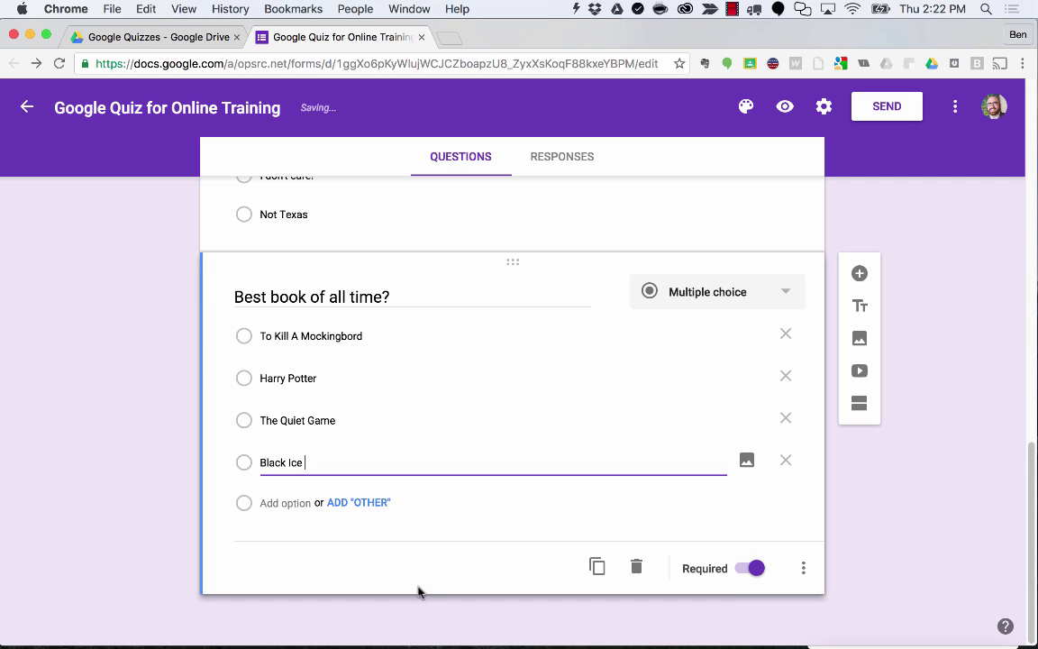
{"action": "type", "text": "e"}
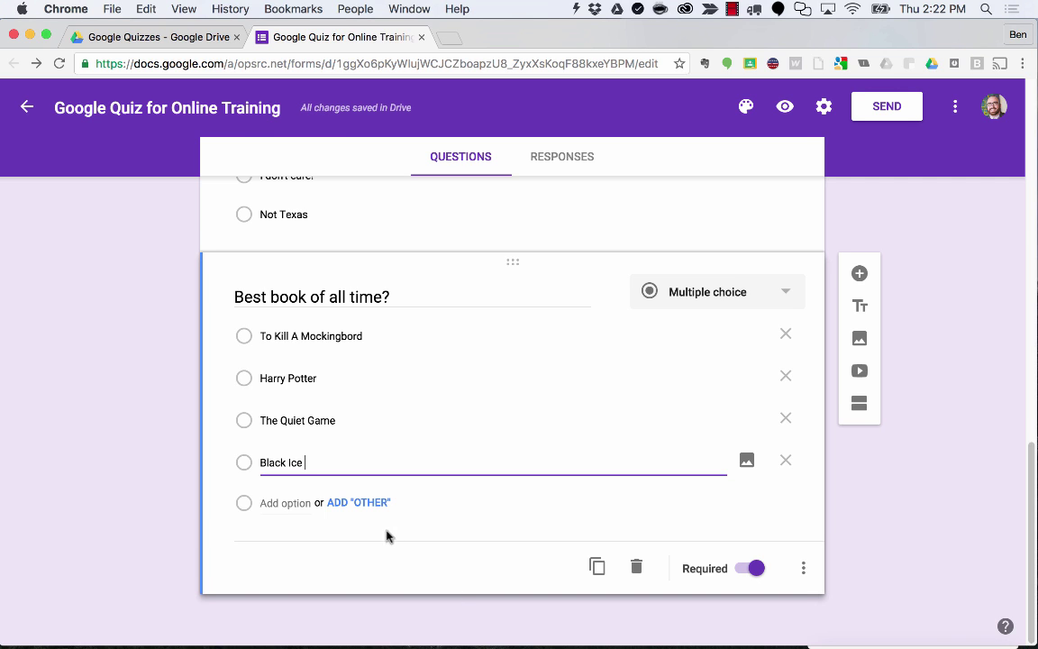
{"action": "scroll", "coordinate": [385, 496], "scroll_direction": "up", "scroll_amount": 1}
{"action": "scroll", "coordinate": [375, 482], "scroll_direction": "up", "scroll_amount": 1}
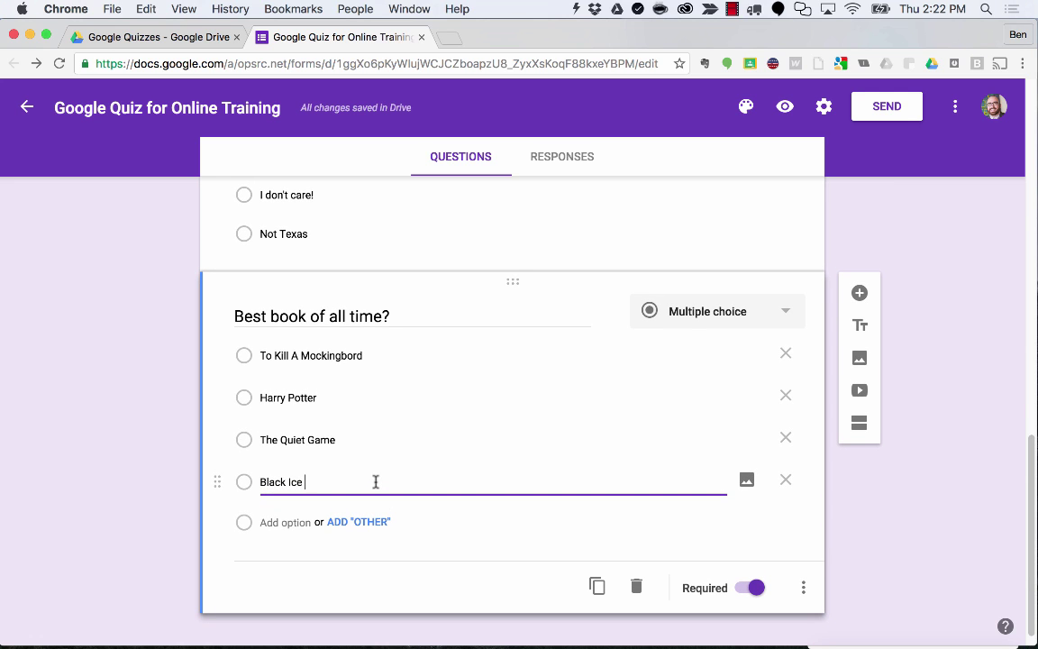
{"action": "scroll", "coordinate": [376, 482], "scroll_direction": "up", "scroll_amount": 10}
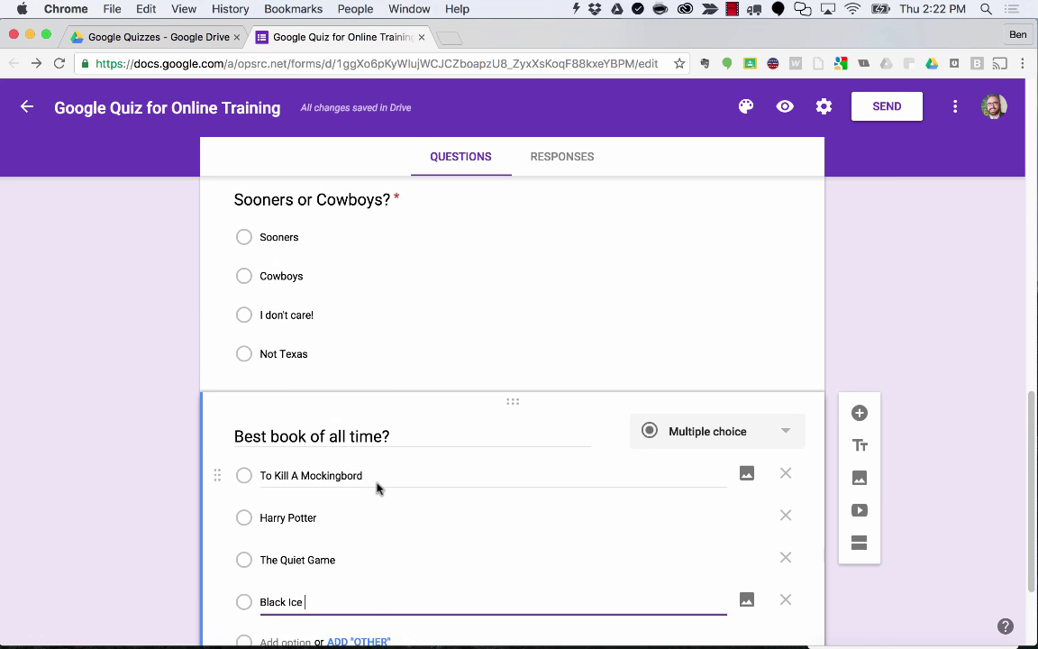
{"action": "scroll", "coordinate": [380, 482], "scroll_direction": "up", "scroll_amount": 12}
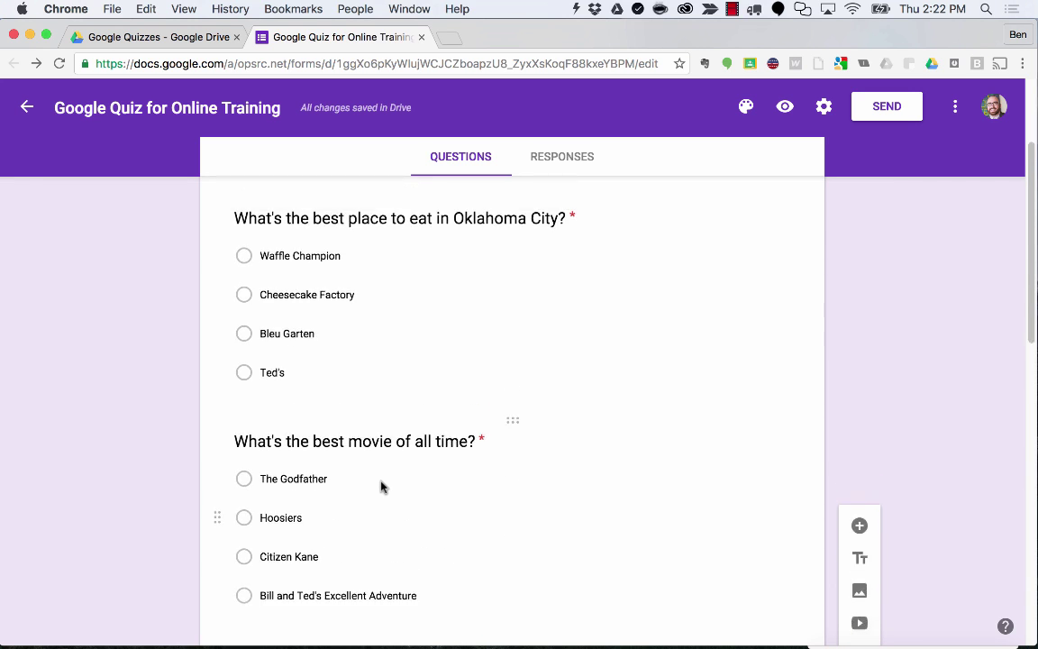
{"action": "scroll", "coordinate": [380, 482], "scroll_direction": "down", "scroll_amount": 12}
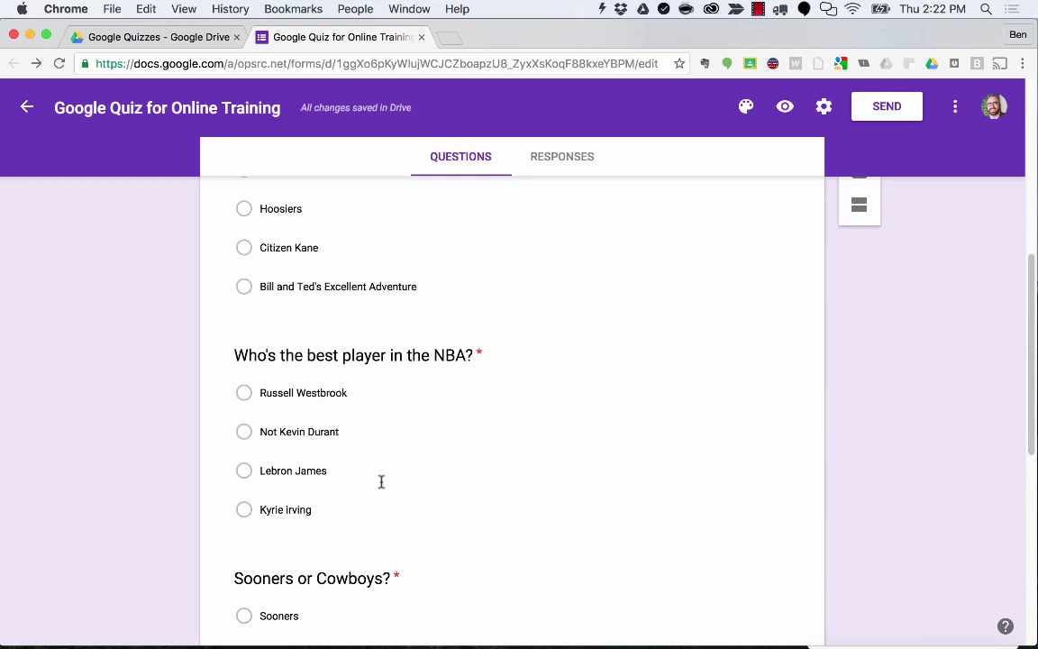
{"action": "scroll", "coordinate": [504, 479], "scroll_direction": "down", "scroll_amount": 1}
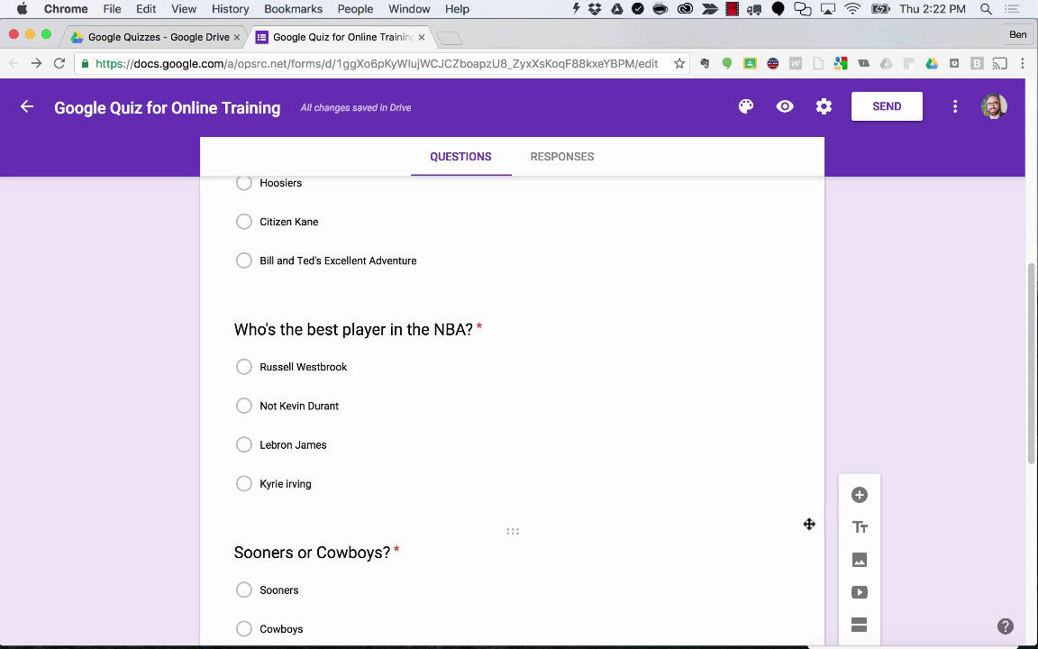
{"action": "scroll", "coordinate": [790, 524], "scroll_direction": "up", "scroll_amount": 1}
{"action": "scroll", "coordinate": [791, 523], "scroll_direction": "down", "scroll_amount": 6}
{"action": "scroll", "coordinate": [790, 523], "scroll_direction": "up", "scroll_amount": 15}
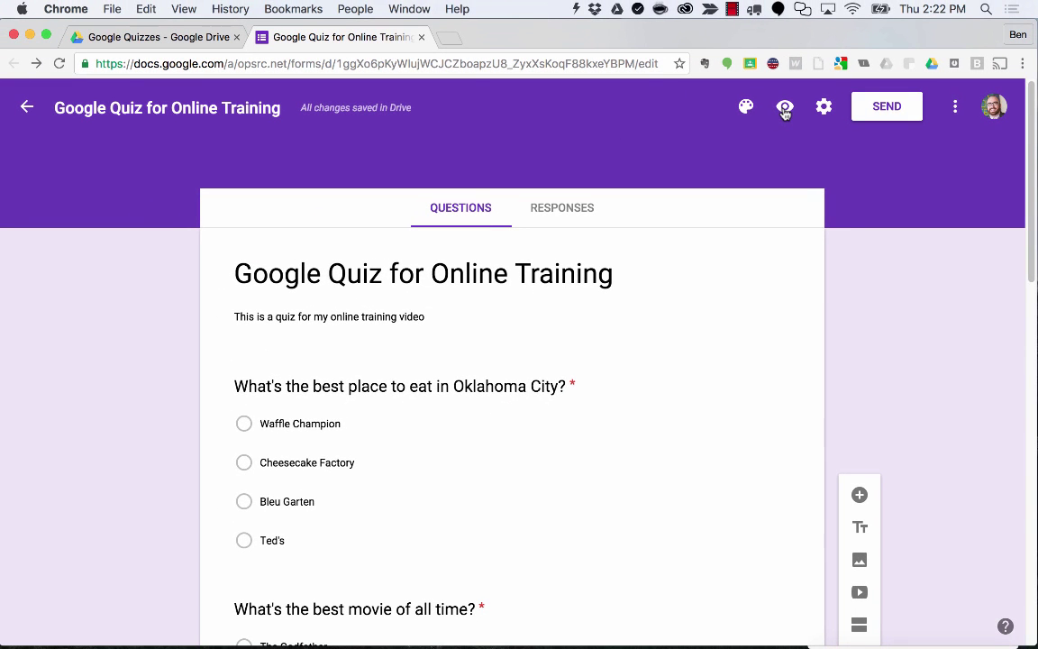
Preview the quiz, scroll through its shuffled answers, then close the preview tab.
{"action": "left_click", "coordinate": [785, 108]}
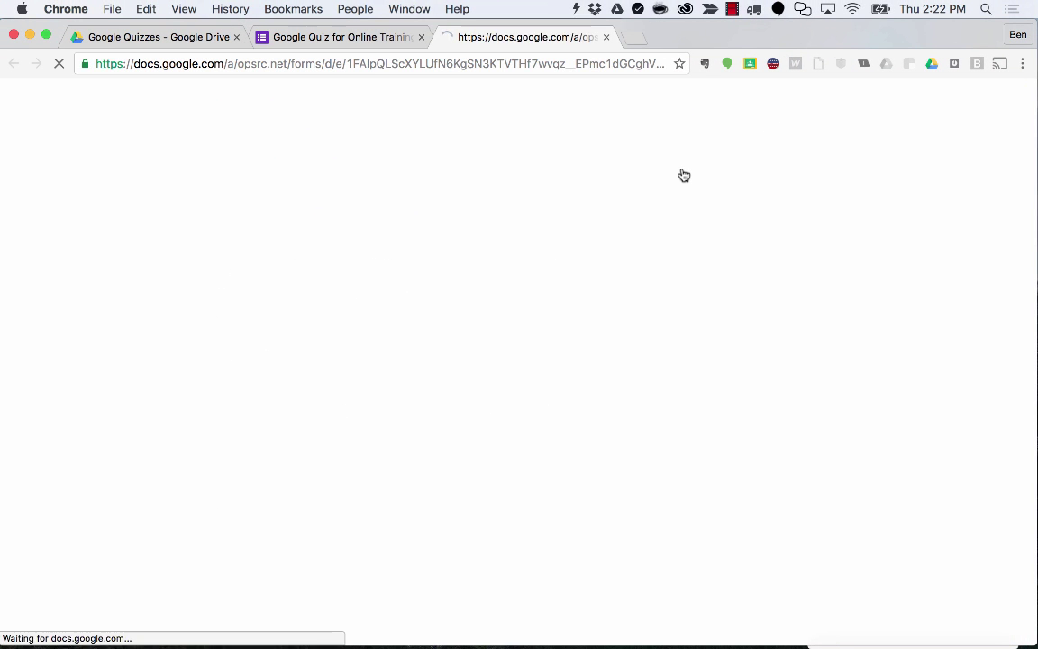
{"action": "scroll", "coordinate": [721, 270], "scroll_direction": "down", "scroll_amount": 5}
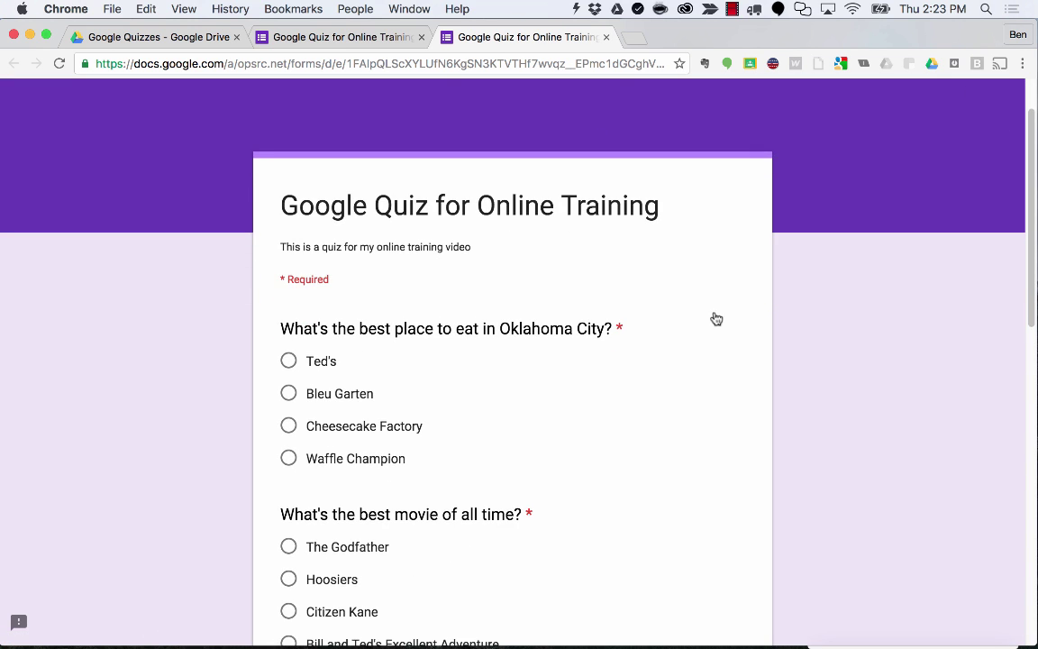
{"action": "scroll", "coordinate": [447, 203], "scroll_direction": "down", "scroll_amount": 1}
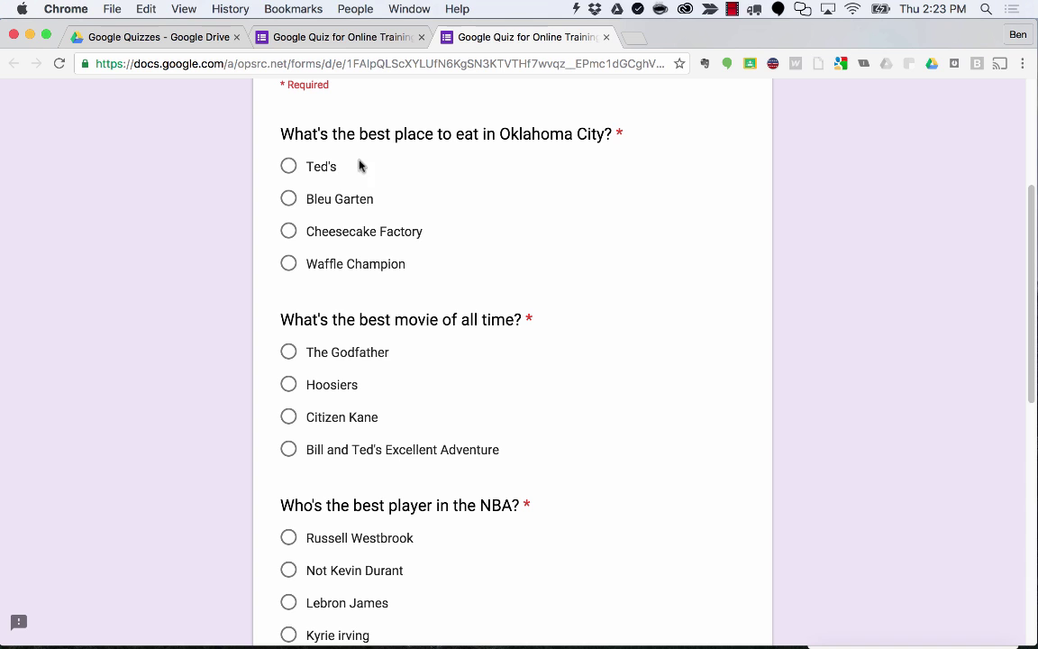
{"action": "scroll", "coordinate": [387, 300], "scroll_direction": "down", "scroll_amount": 4}
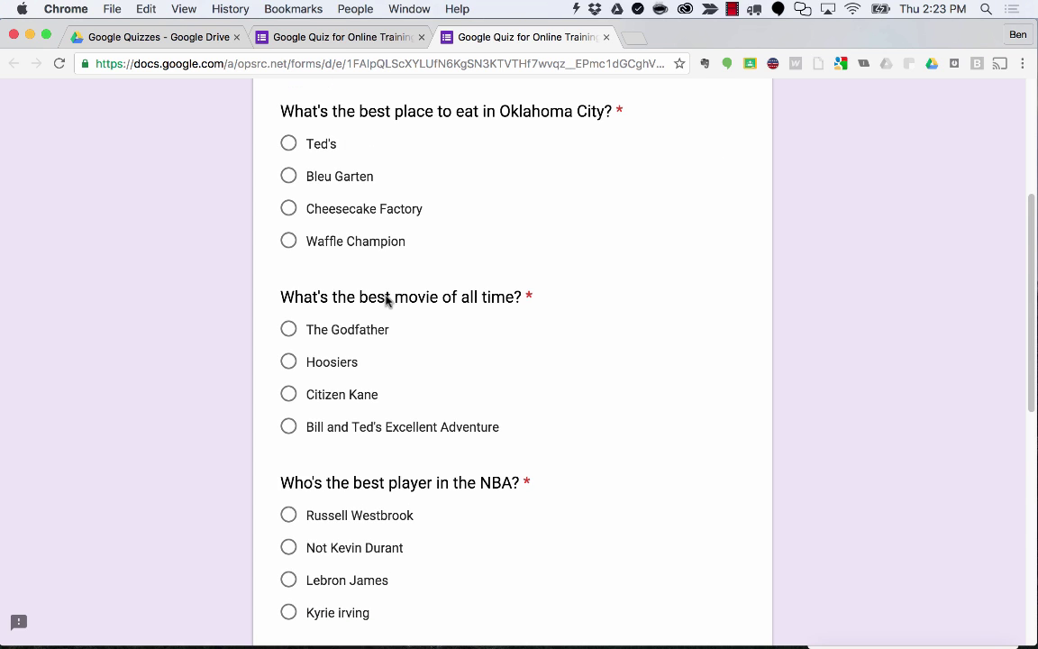
{"action": "scroll", "coordinate": [389, 288], "scroll_direction": "down", "scroll_amount": 6}
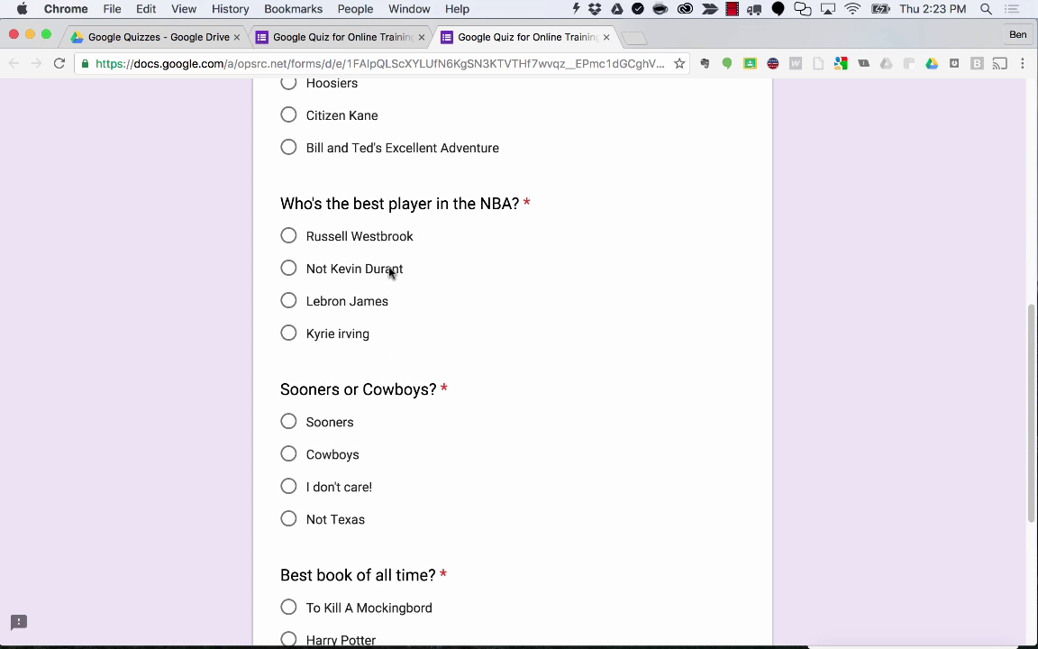
{"action": "scroll", "coordinate": [412, 317], "scroll_direction": "down", "scroll_amount": 3}
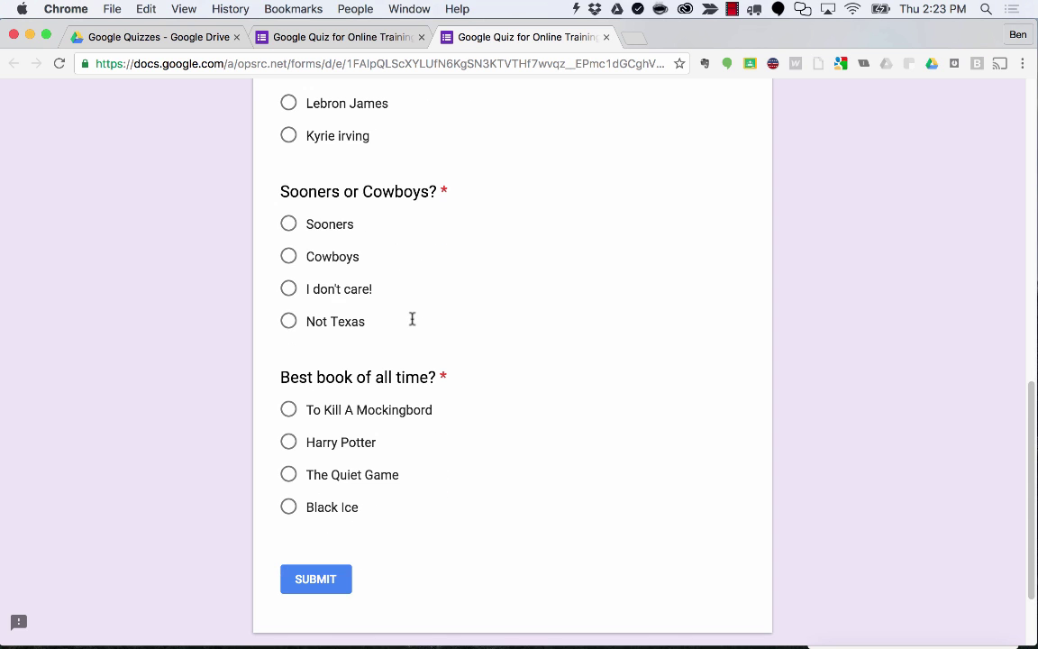
{"action": "scroll", "coordinate": [412, 319], "scroll_direction": "up", "scroll_amount": 5}
{"action": "scroll", "coordinate": [412, 320], "scroll_direction": "up", "scroll_amount": 12}
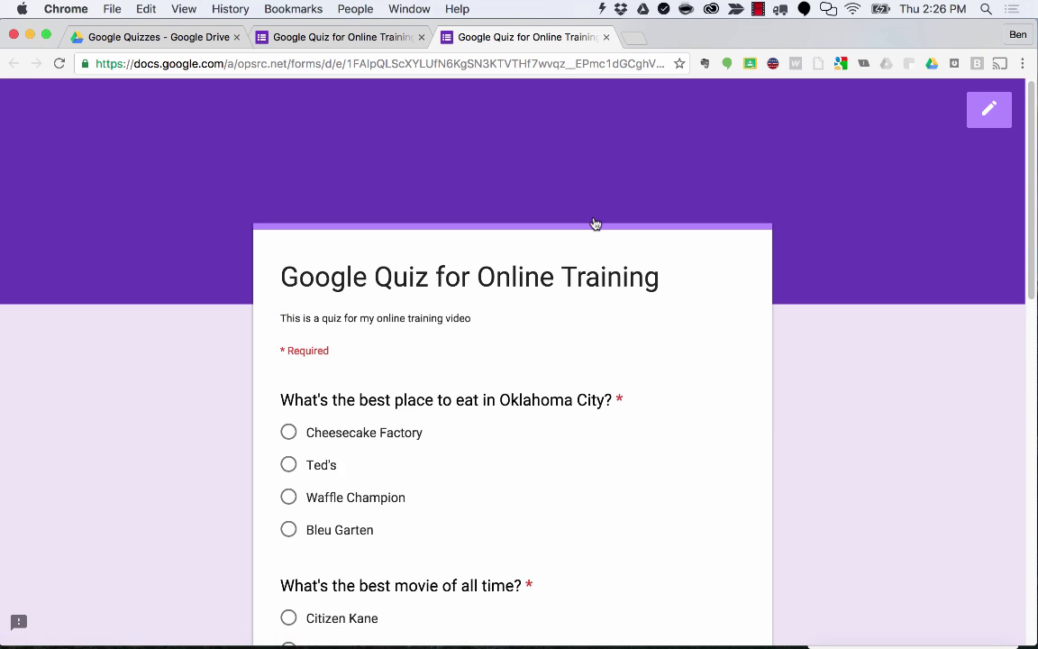
{"action": "scroll", "coordinate": [592, 227], "scroll_direction": "down", "scroll_amount": 3}
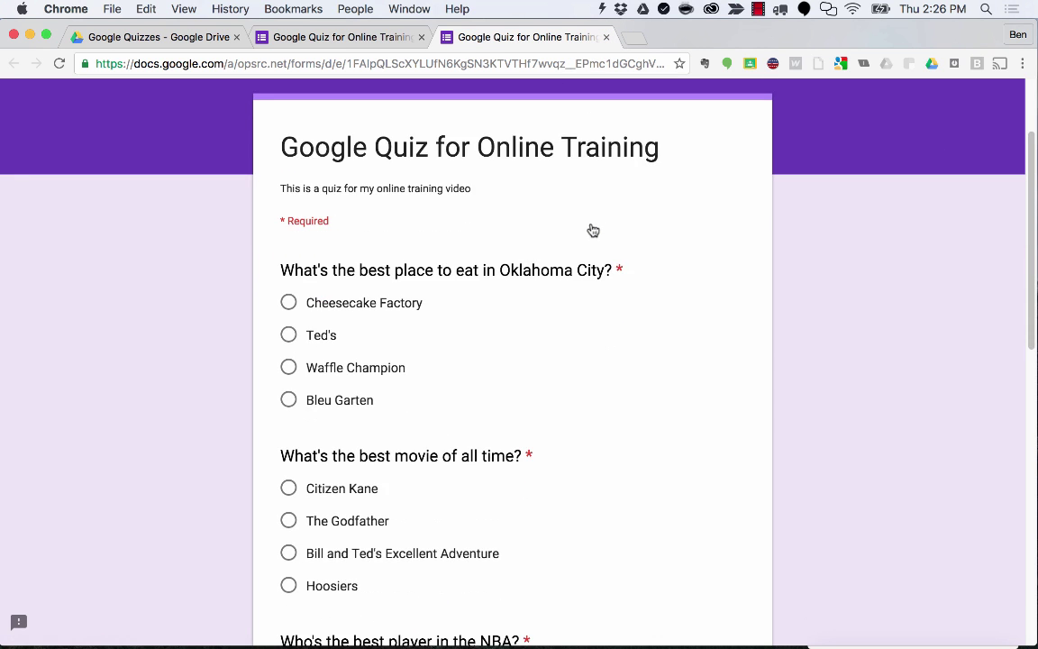
{"action": "scroll", "coordinate": [465, 308], "scroll_direction": "down", "scroll_amount": 15}
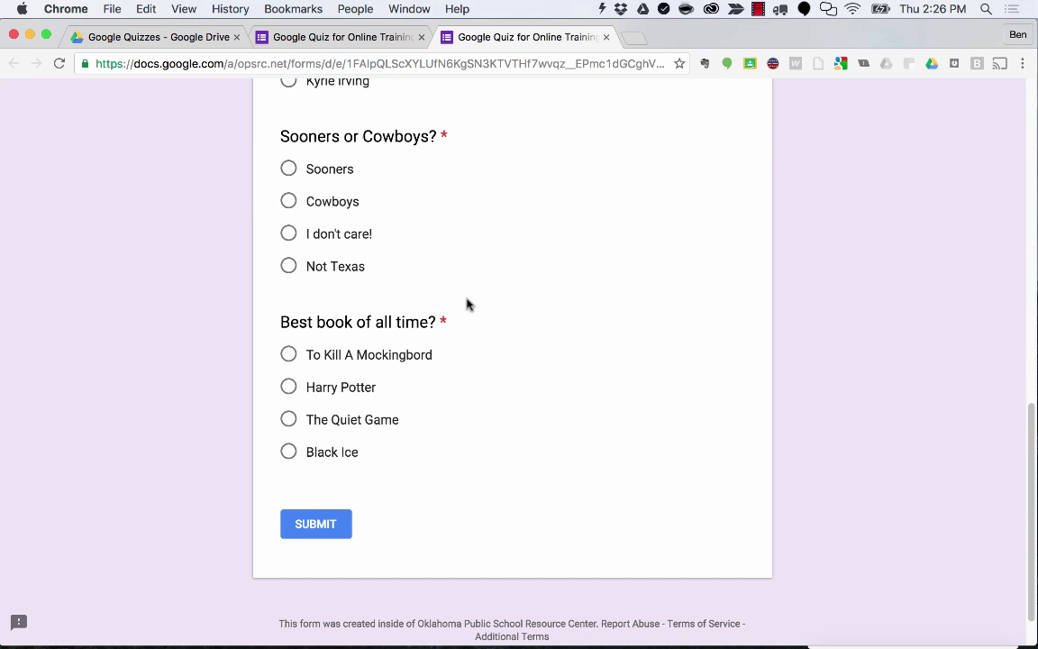
{"action": "scroll", "coordinate": [473, 297], "scroll_direction": "up", "scroll_amount": 15}
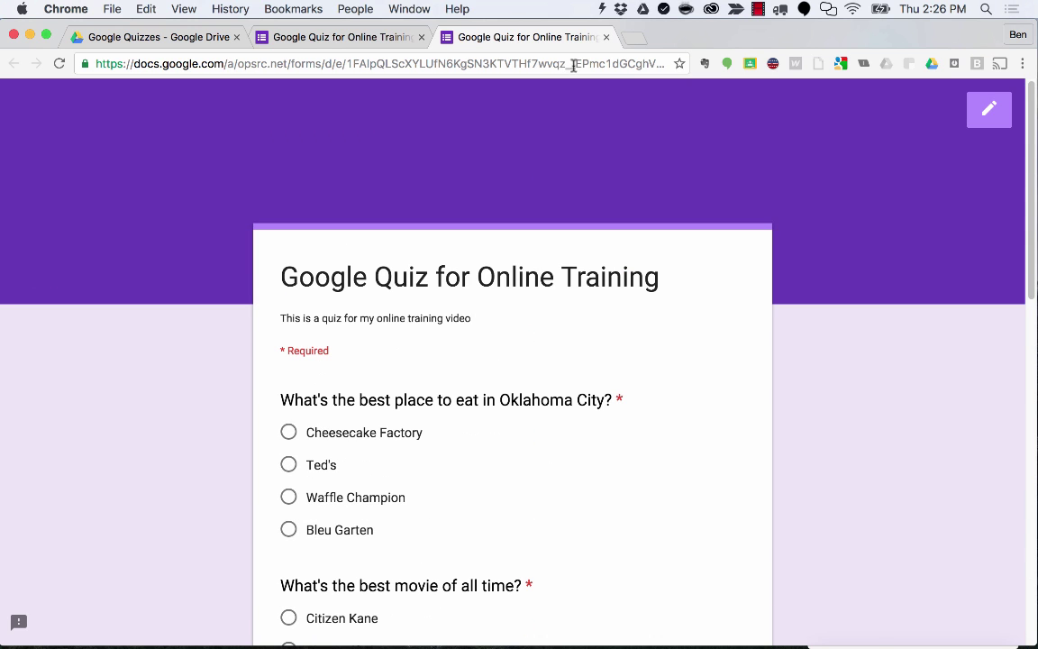
{"action": "left_click", "coordinate": [606, 37]}
{"action": "scroll", "coordinate": [637, 408], "scroll_direction": "down", "scroll_amount": 2}
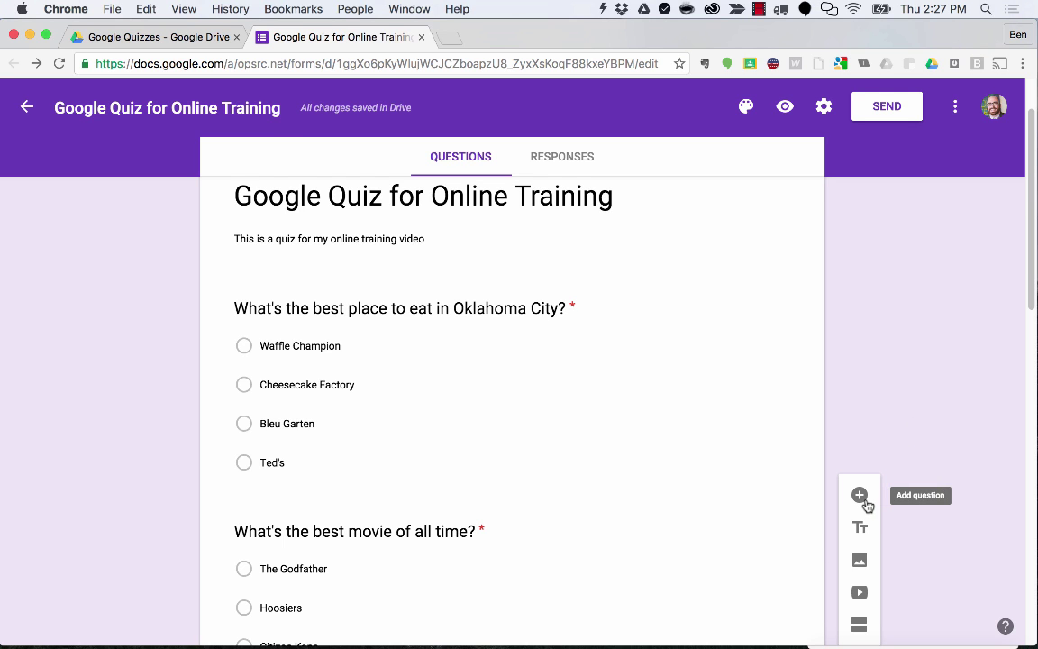
Add a required short-answer 'Name' question and drag it toward the top of the form.
{"action": "left_click", "coordinate": [861, 496]}
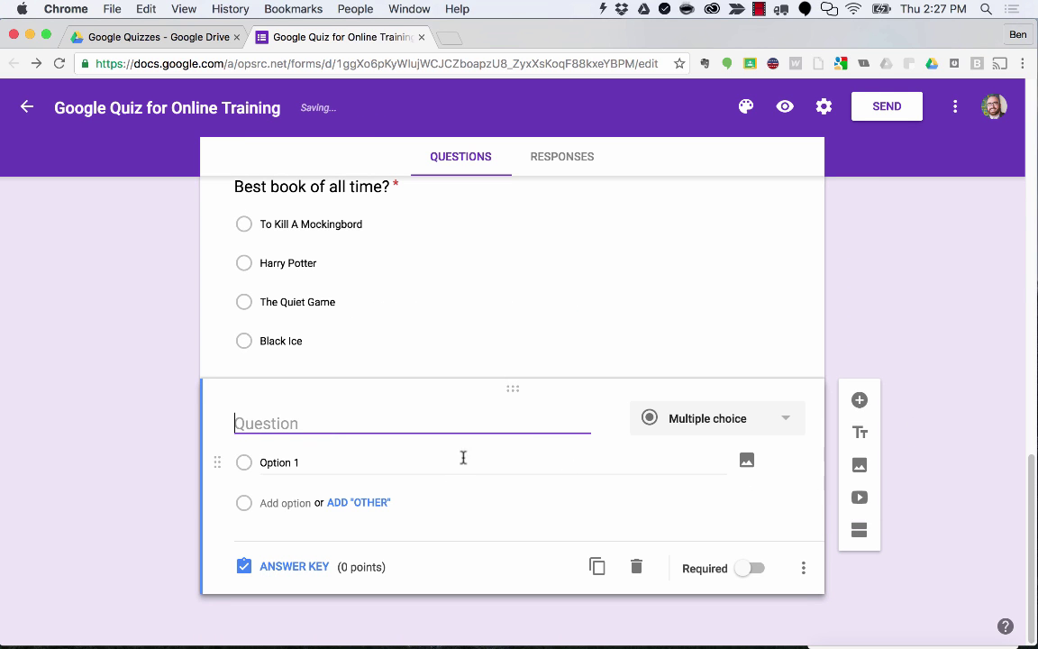
{"action": "left_click", "coordinate": [722, 429]}
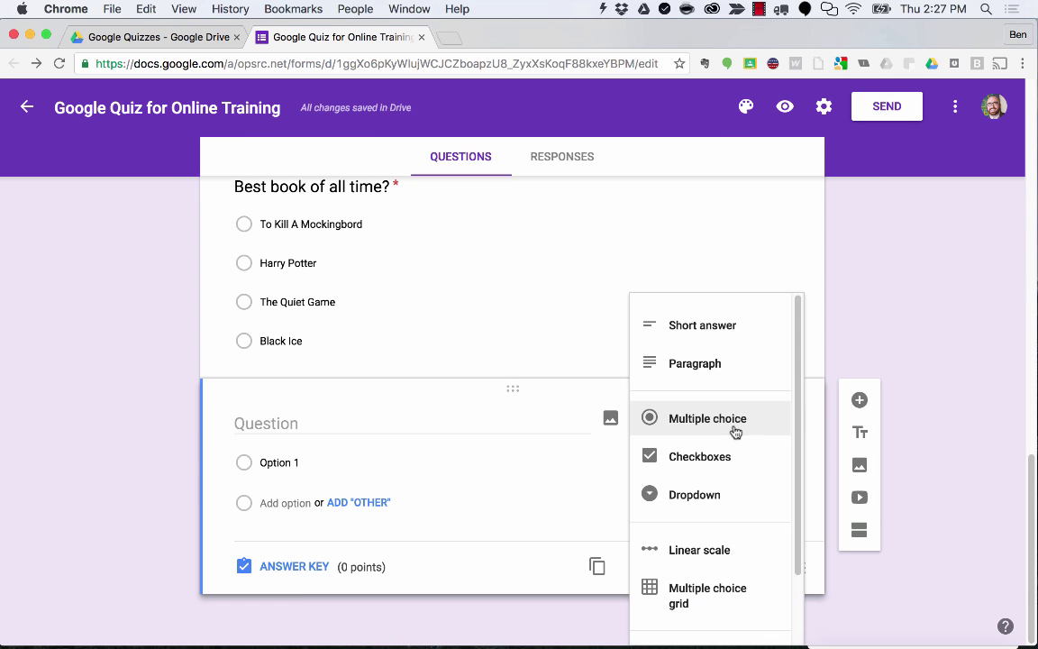
{"action": "left_click", "coordinate": [716, 332]}
{"action": "left_click", "coordinate": [283, 454]}
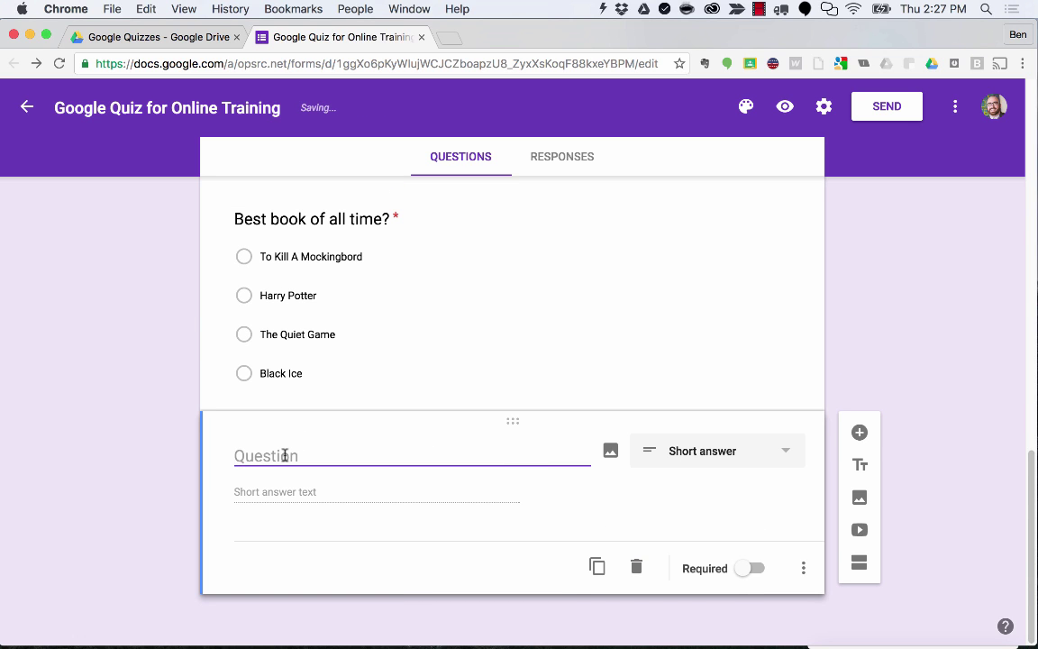
{"action": "type", "text": "Name"}
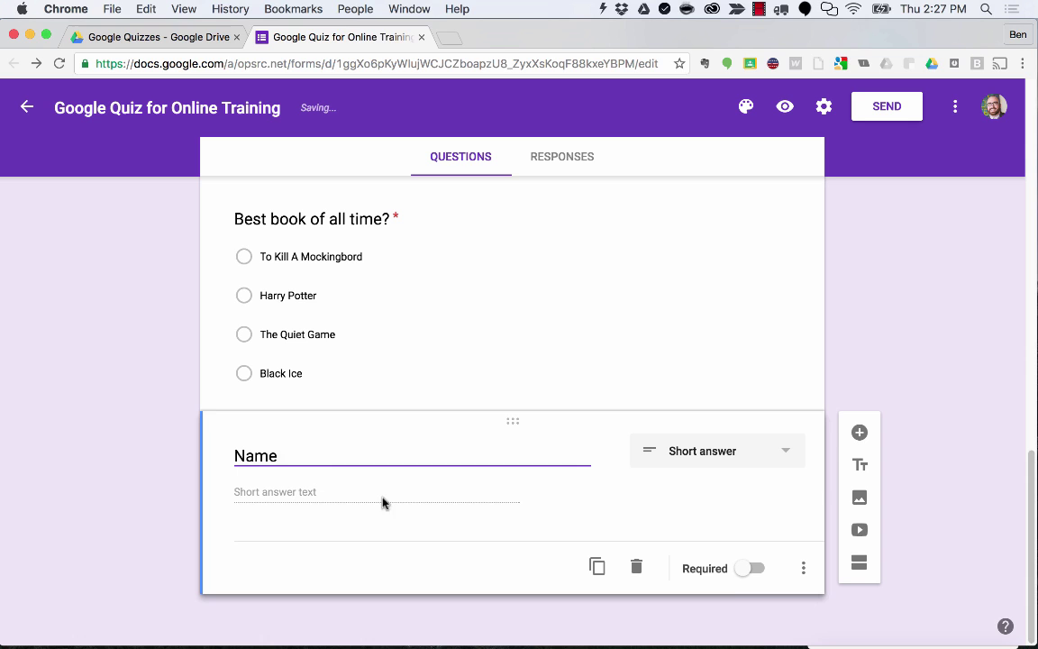
{"action": "left_click", "coordinate": [741, 570]}
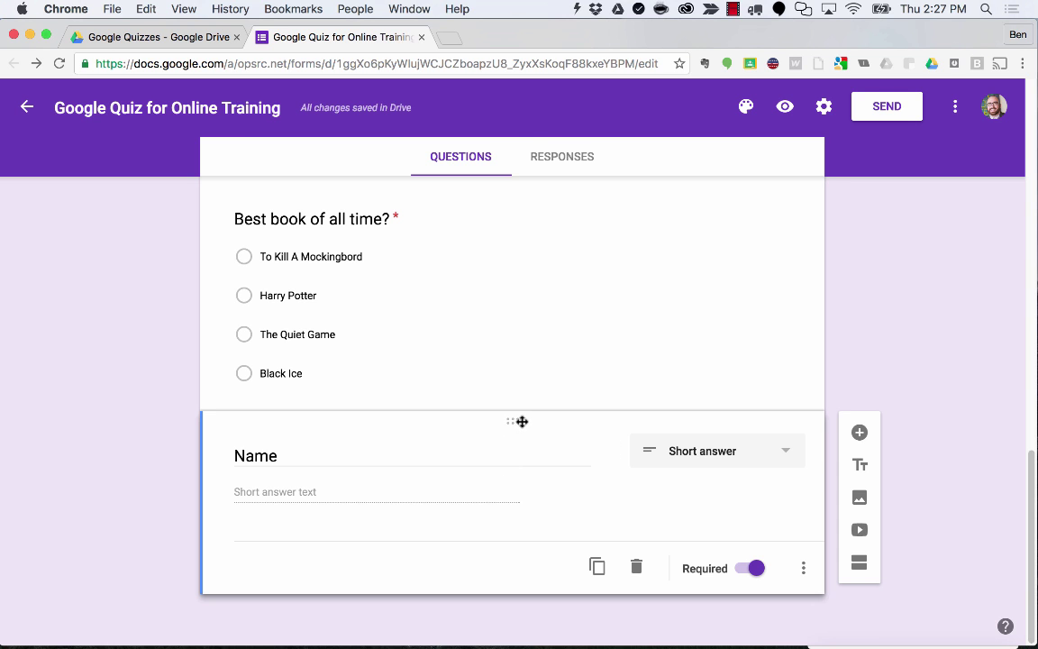
{"action": "left_click_drag", "start_coordinate": [522, 420], "coordinate": [445, 267]}
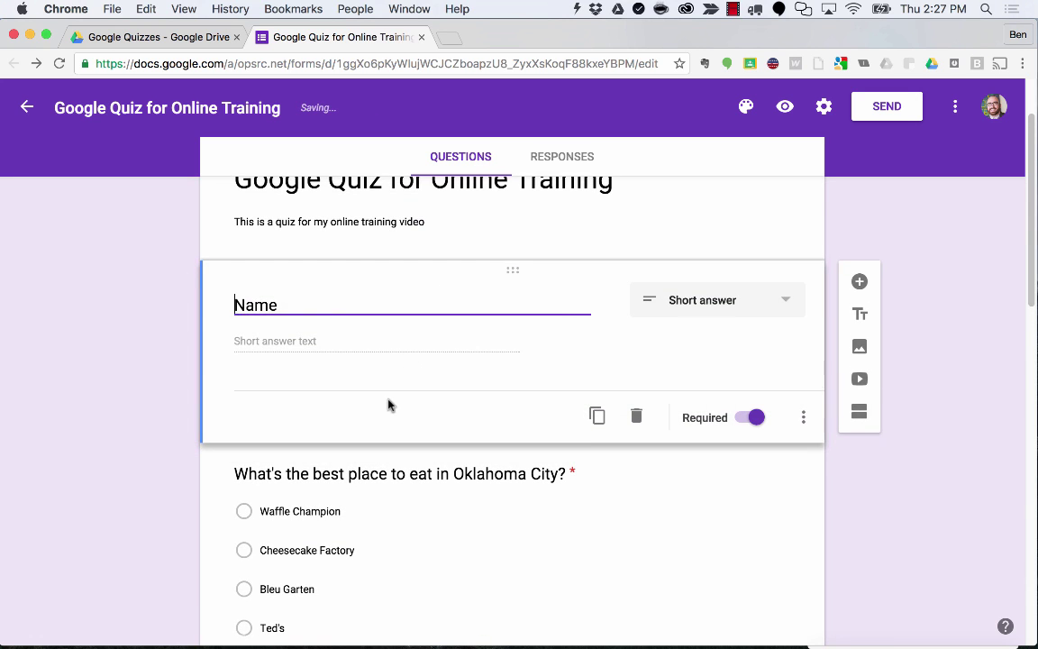
Drag the Oklahoma City question down below the best-movie question.
{"action": "left_click", "coordinate": [501, 396]}
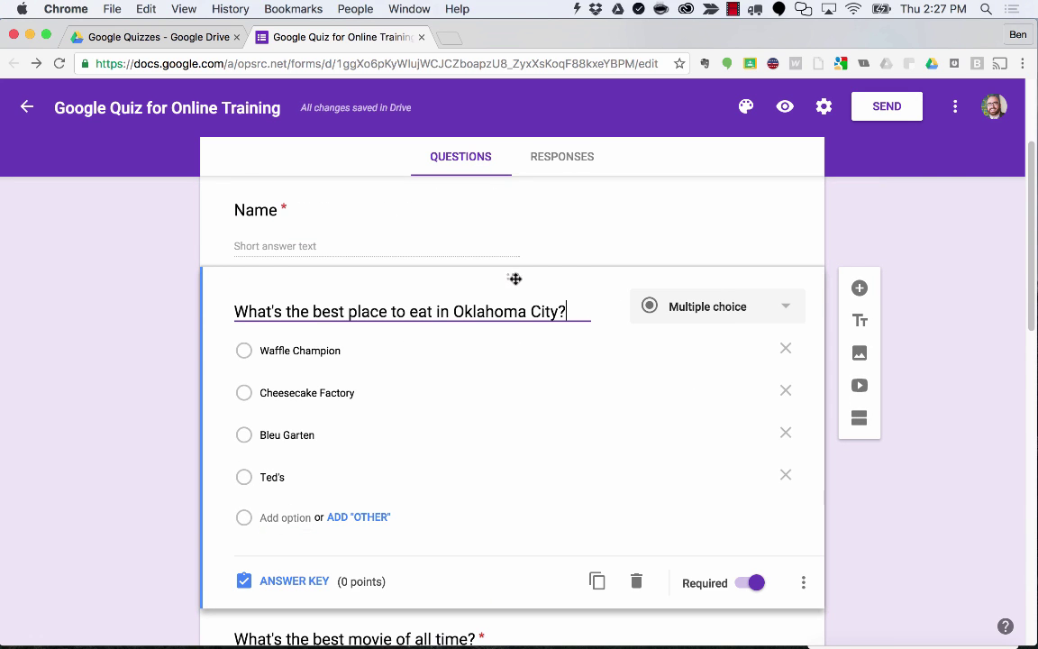
{"action": "left_click_drag", "start_coordinate": [514, 279], "coordinate": [491, 541]}
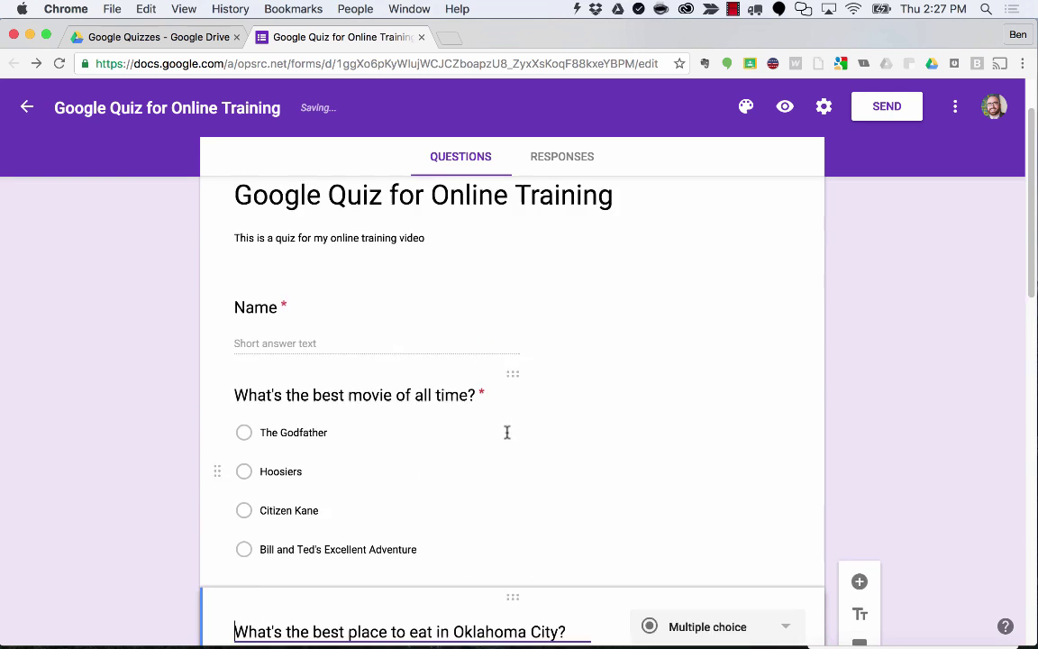
{"action": "scroll", "coordinate": [508, 432], "scroll_direction": "up", "scroll_amount": 2}
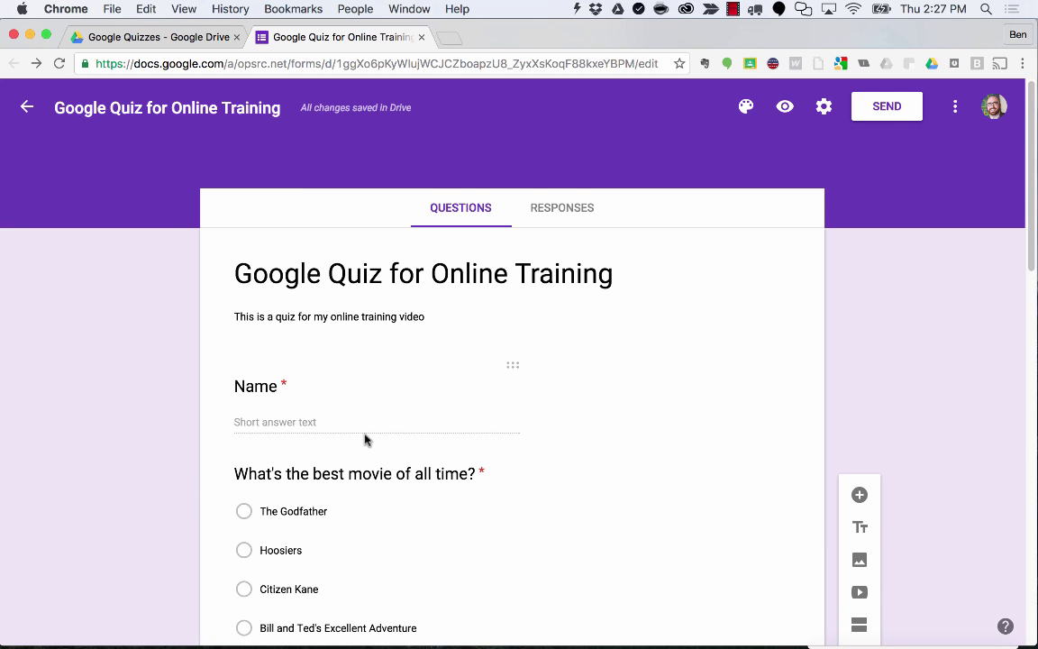
{"action": "left_click", "coordinate": [502, 386]}
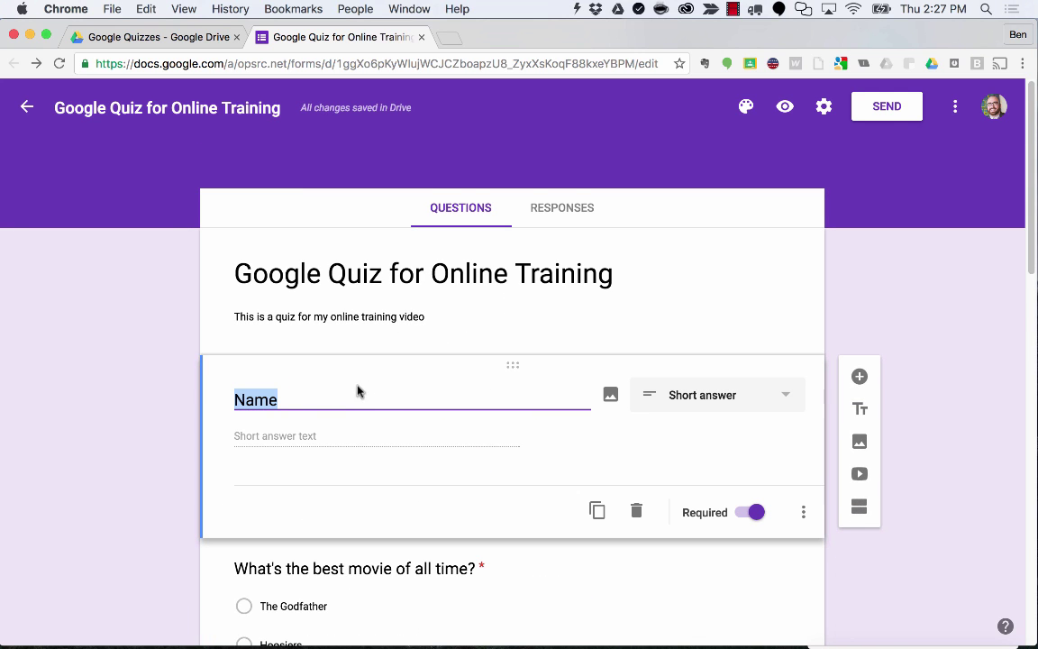
Duplicate the Name question as a required 'E-mail' short-answer question, then preview the quiz.
{"action": "left_click", "coordinate": [598, 512]}
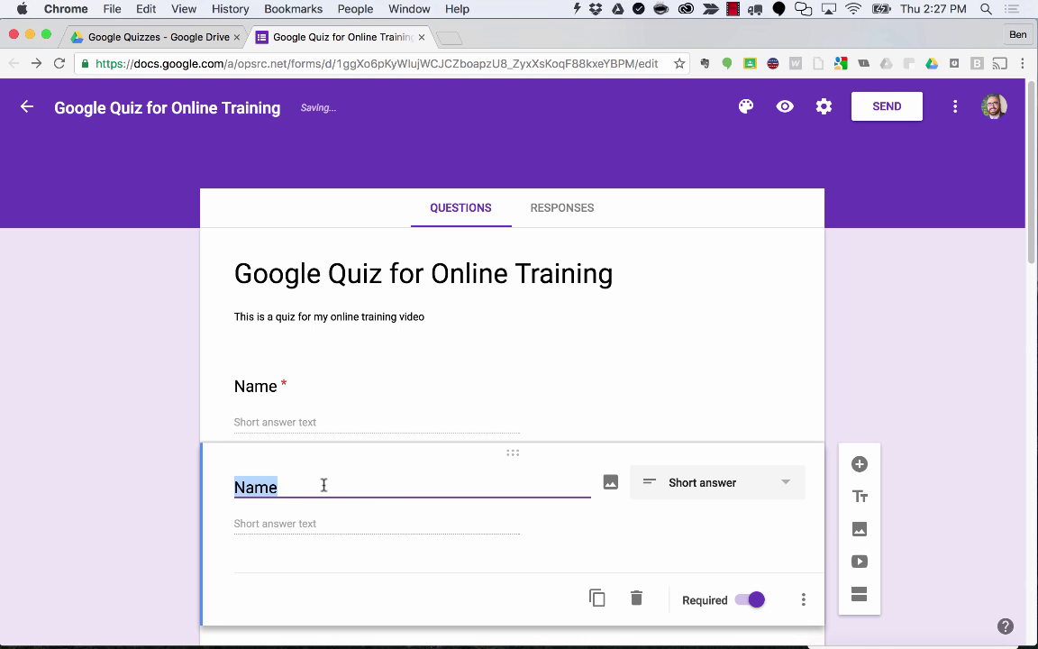
{"action": "type", "text": "E-mail"}
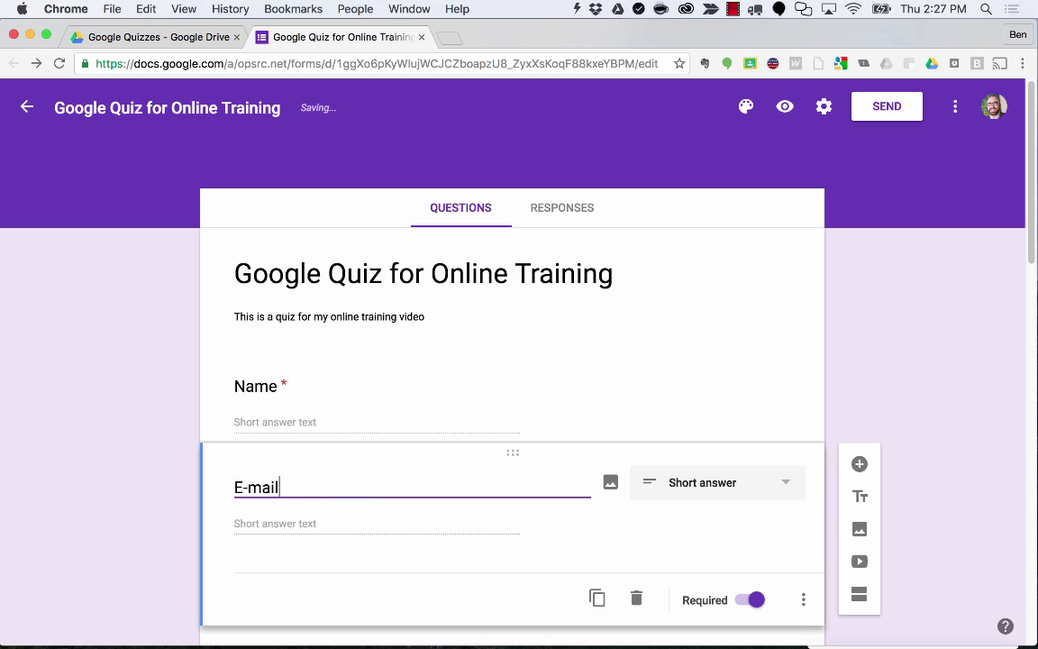
{"action": "left_click", "coordinate": [802, 440]}
{"action": "scroll", "coordinate": [799, 442], "scroll_direction": "down", "scroll_amount": 2}
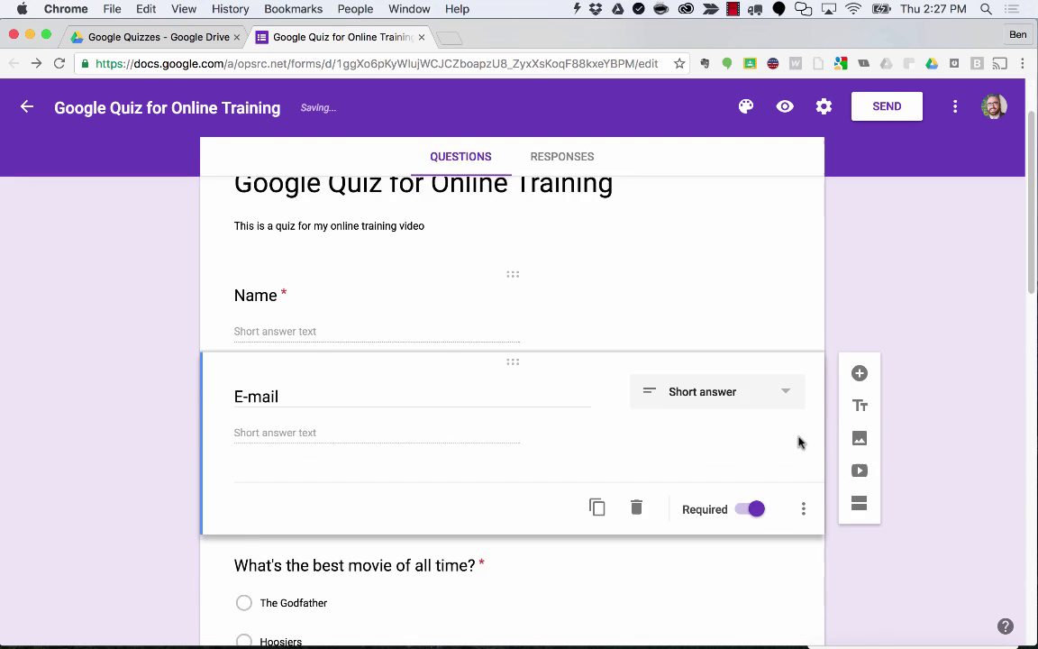
{"action": "scroll", "coordinate": [798, 442], "scroll_direction": "down", "scroll_amount": 10}
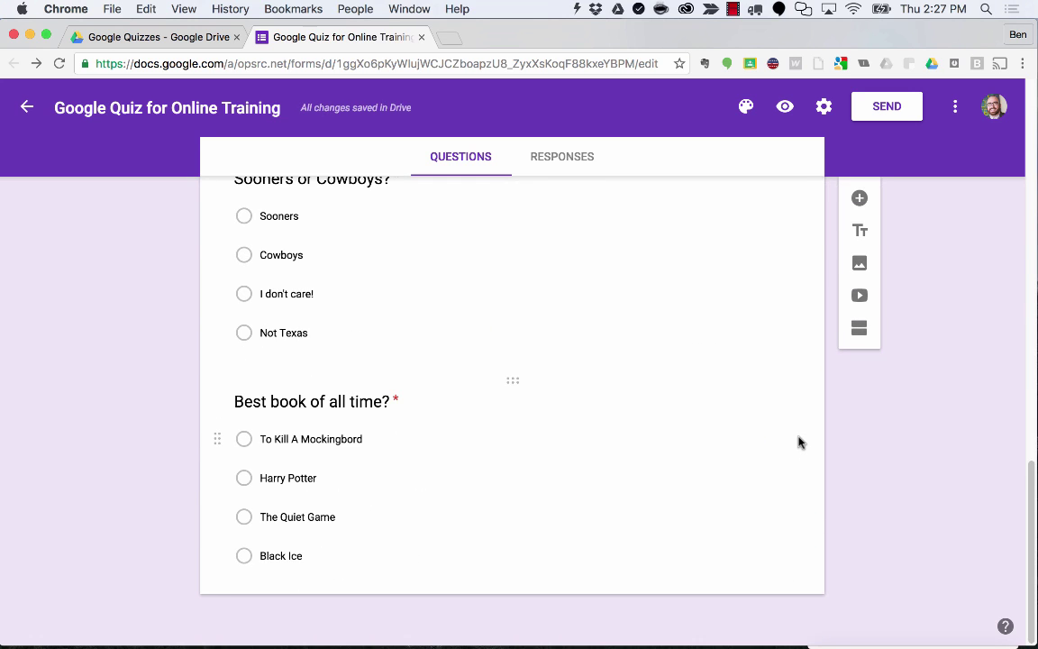
{"action": "scroll", "coordinate": [798, 442], "scroll_direction": "up", "scroll_amount": 10}
{"action": "left_click", "coordinate": [785, 107]}
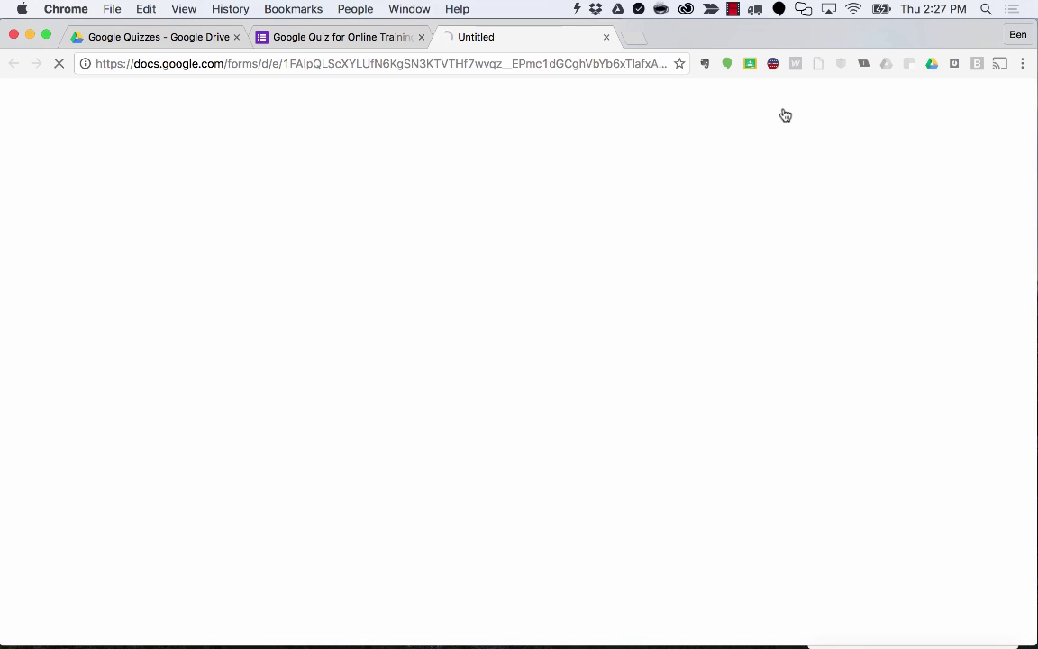
Scroll through the preview with Name and E-mail at the top, then close the preview.
{"action": "scroll", "coordinate": [471, 398], "scroll_direction": "down", "scroll_amount": 3}
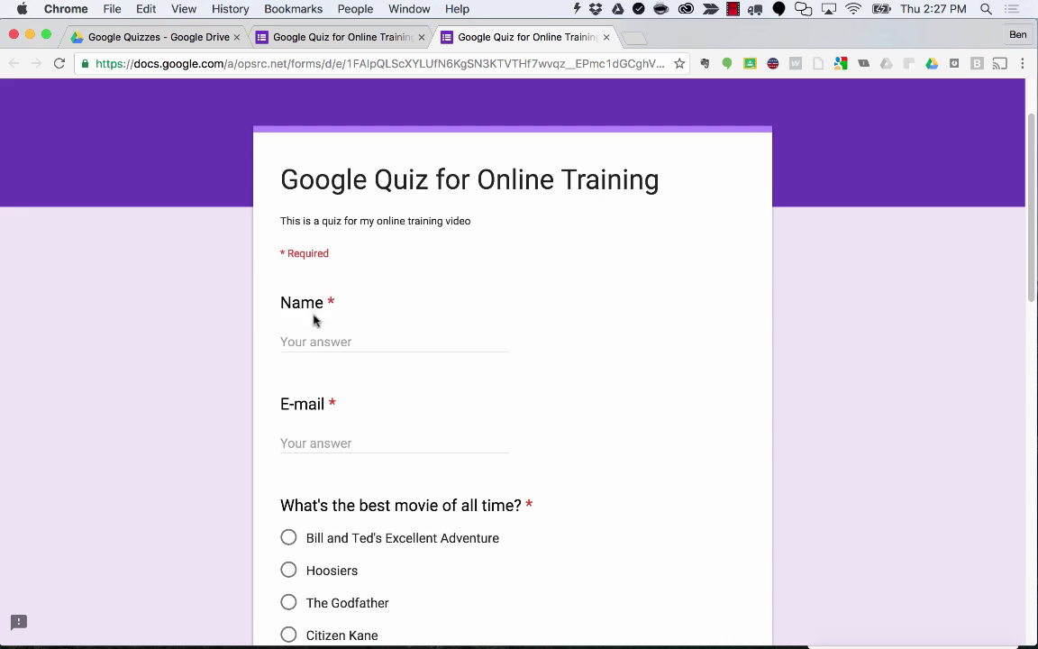
{"action": "scroll", "coordinate": [382, 352], "scroll_direction": "down", "scroll_amount": 5}
{"action": "scroll", "coordinate": [445, 257], "scroll_direction": "down", "scroll_amount": 5}
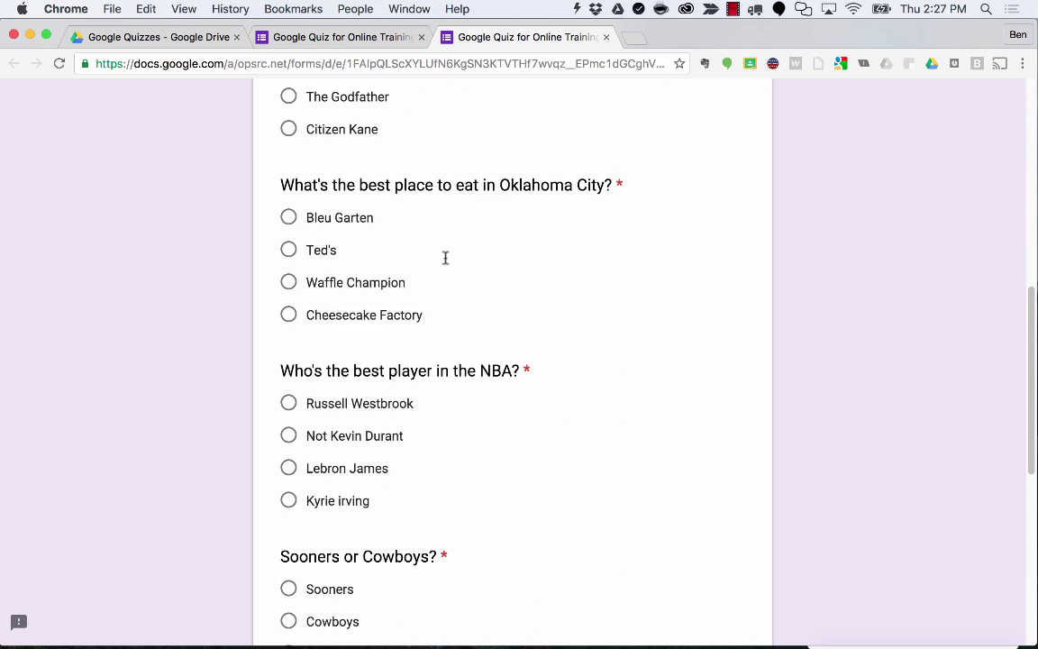
{"action": "scroll", "coordinate": [445, 258], "scroll_direction": "down", "scroll_amount": 2}
{"action": "scroll", "coordinate": [445, 258], "scroll_direction": "down", "scroll_amount": 8}
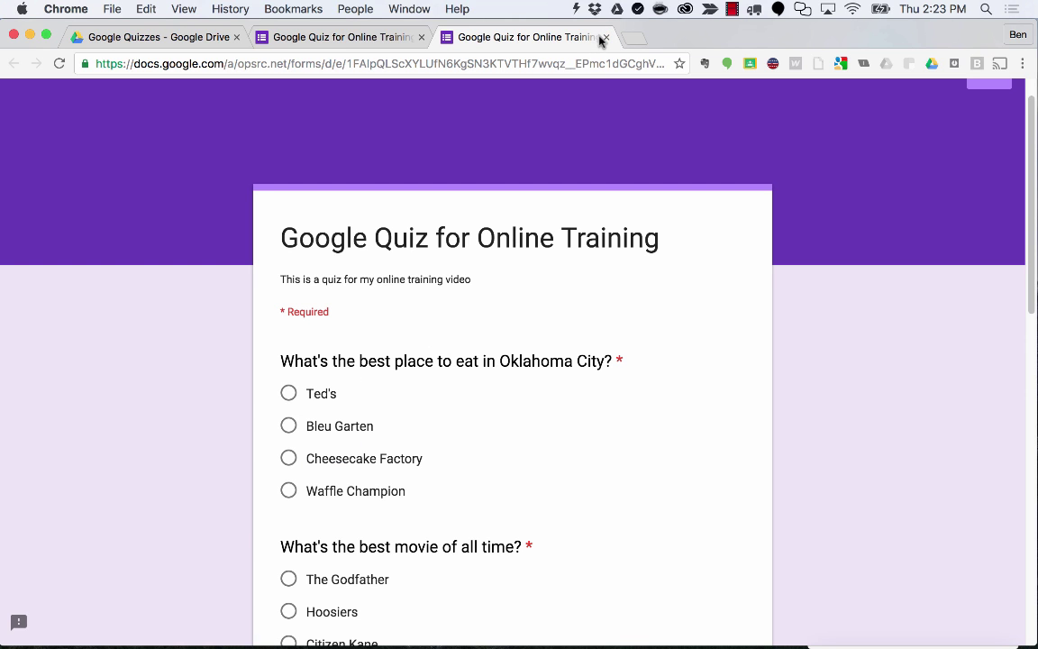
{"action": "left_click", "coordinate": [605, 37]}
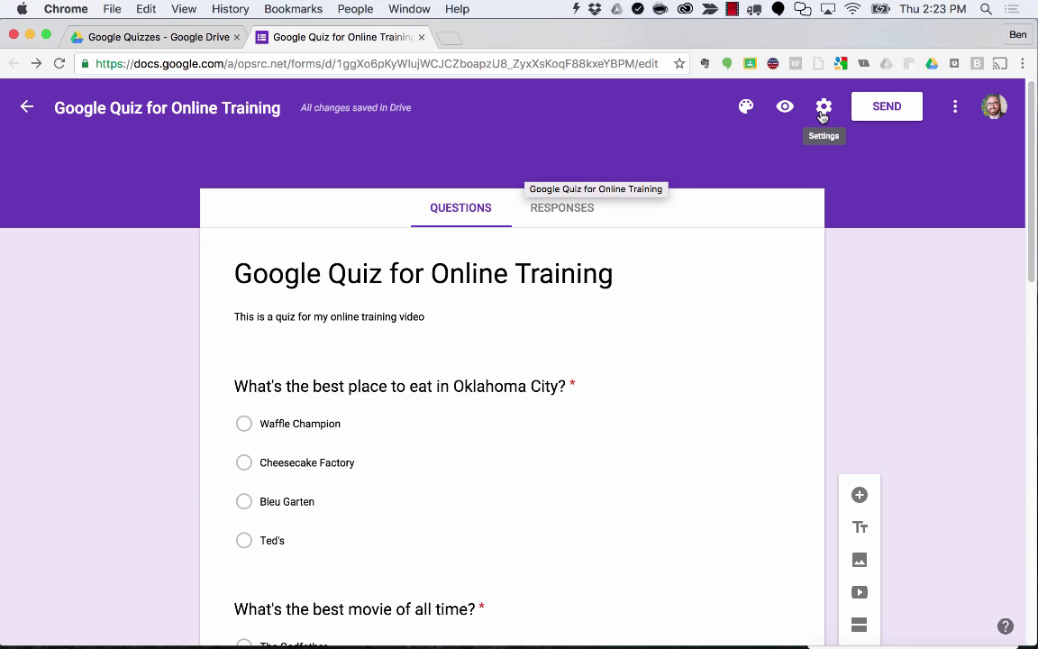
In Settings, uncheck 'Restrict to Oklahoma Public School Resource Center users'.
{"action": "left_click", "coordinate": [823, 108]}
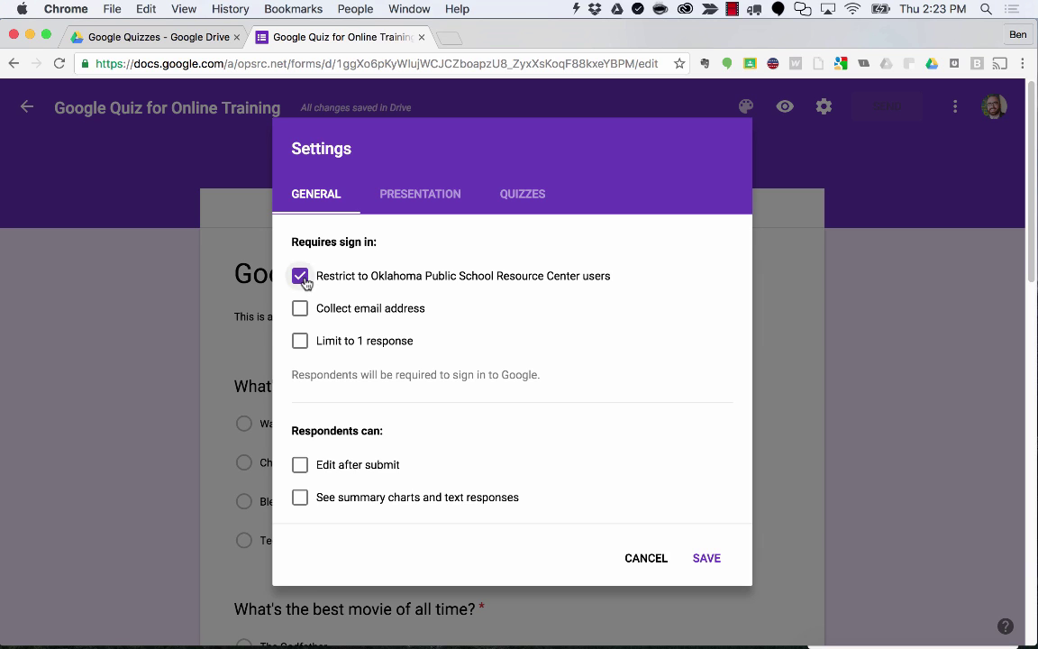
{"action": "left_click", "coordinate": [306, 279]}
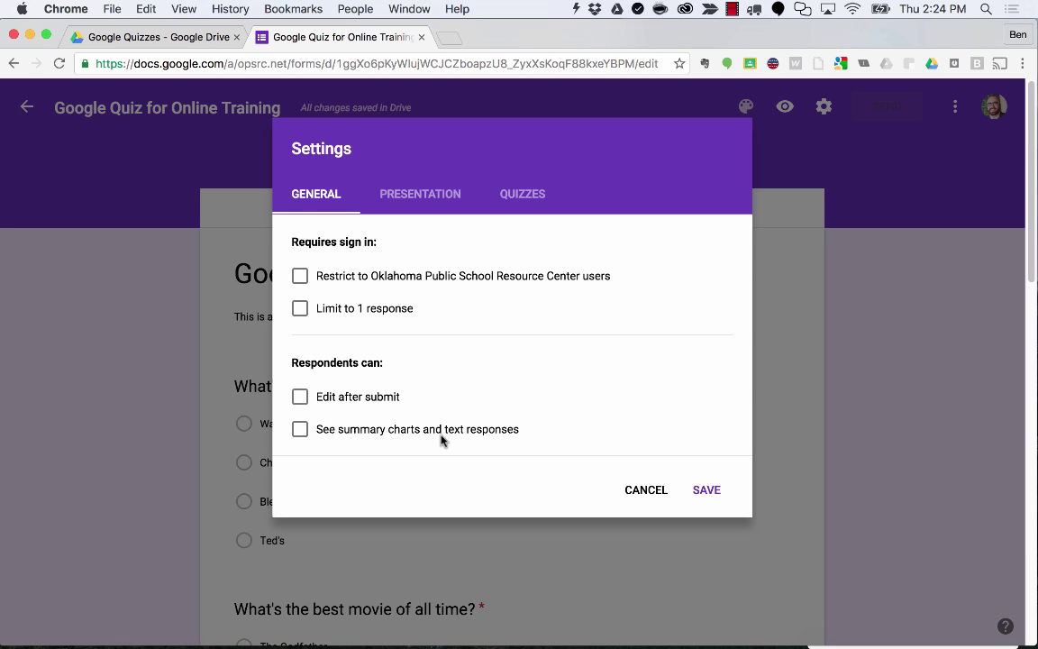
{"action": "left_click", "coordinate": [420, 197]}
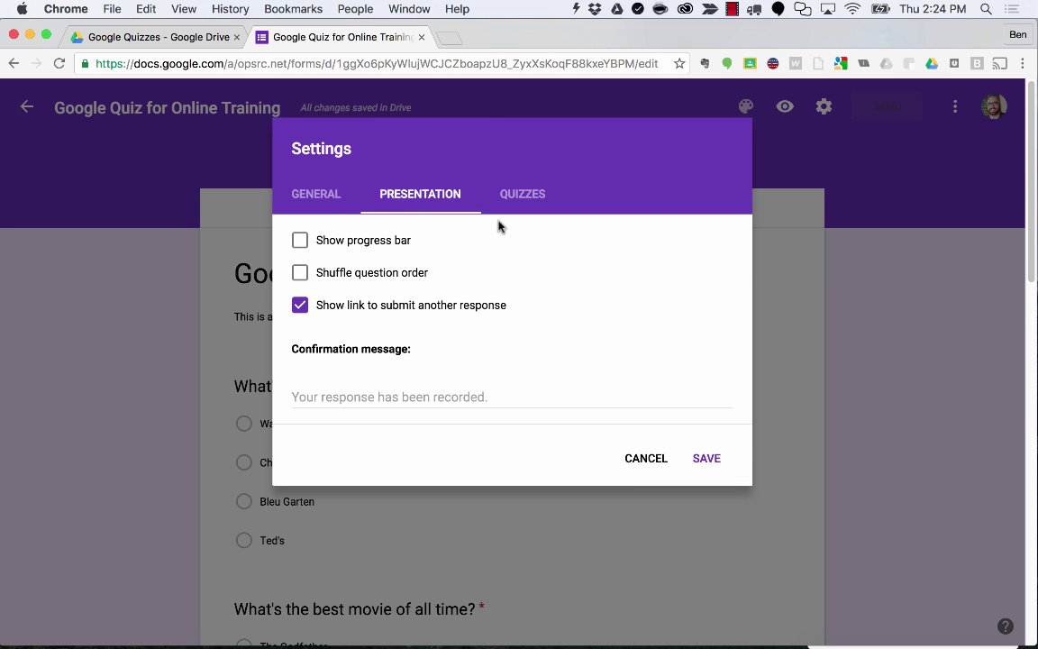
Turn off the submit-another-response link and set the confirmation message to 'Please be still and read Chapter 2 in your book.'.
{"action": "left_click", "coordinate": [301, 307]}
{"action": "left_click", "coordinate": [320, 402]}
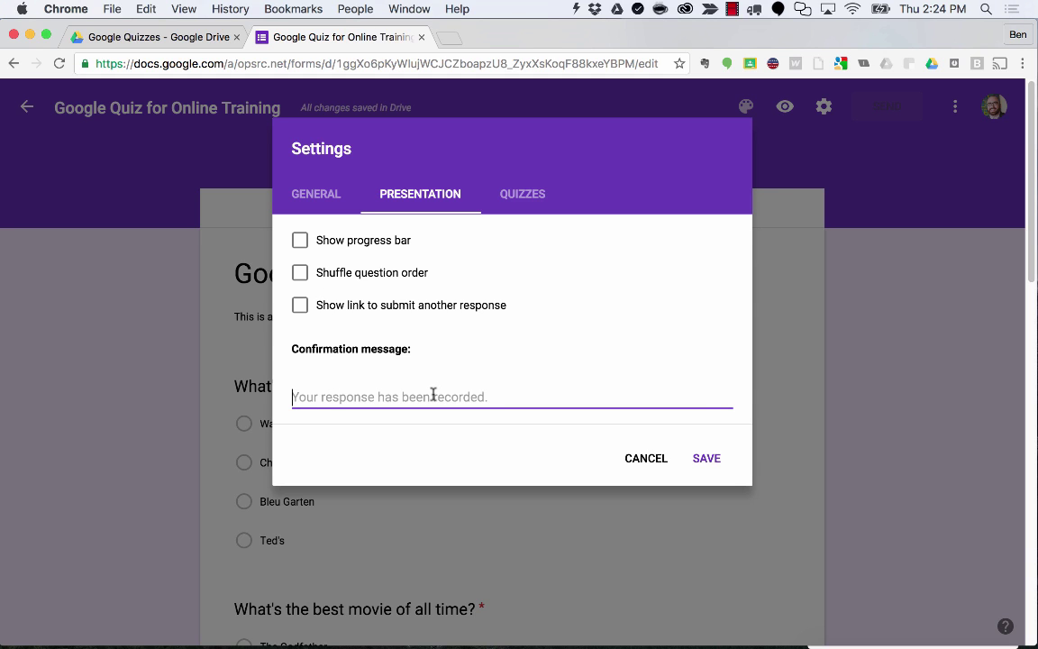
{"action": "type", "text": "Please be still and rea"}
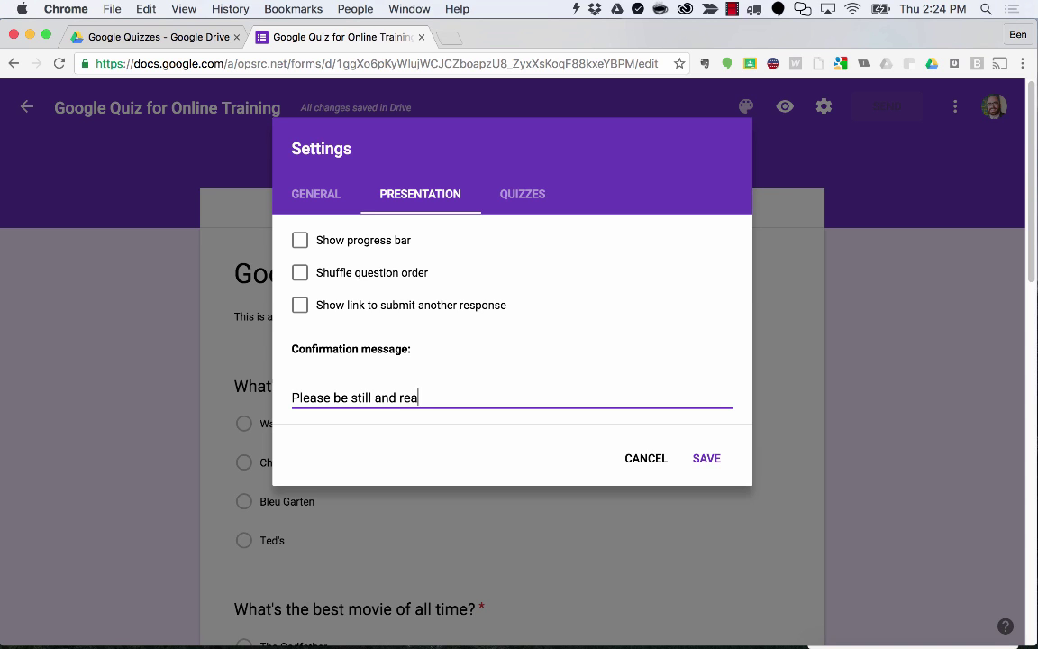
{"action": "type", "text": "d Chapter 2 in you r"}
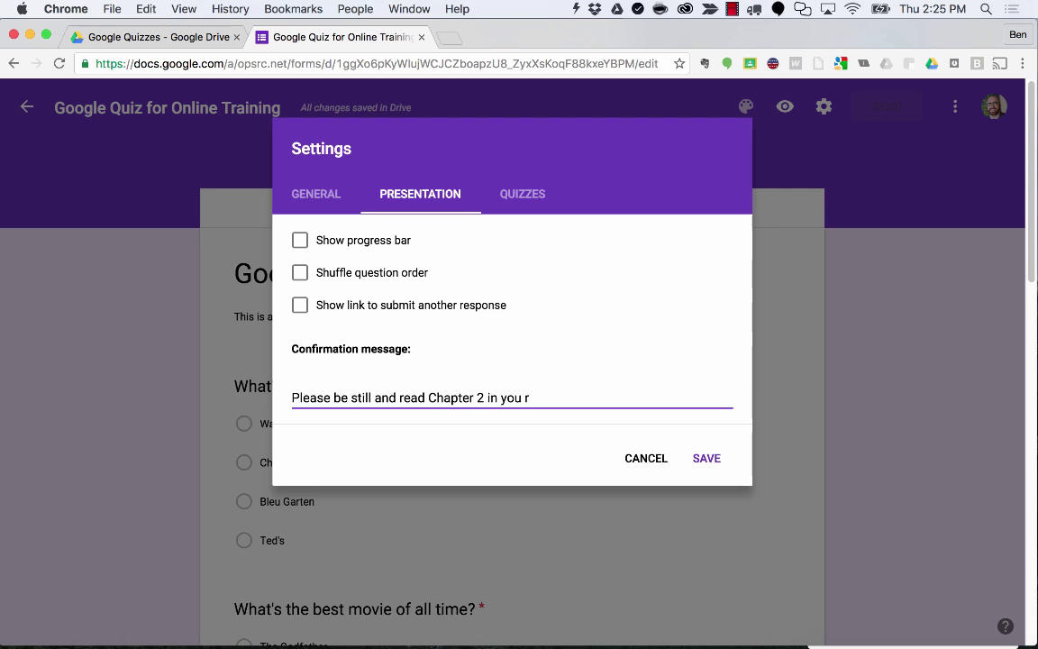
{"action": "type", "text": "book."}
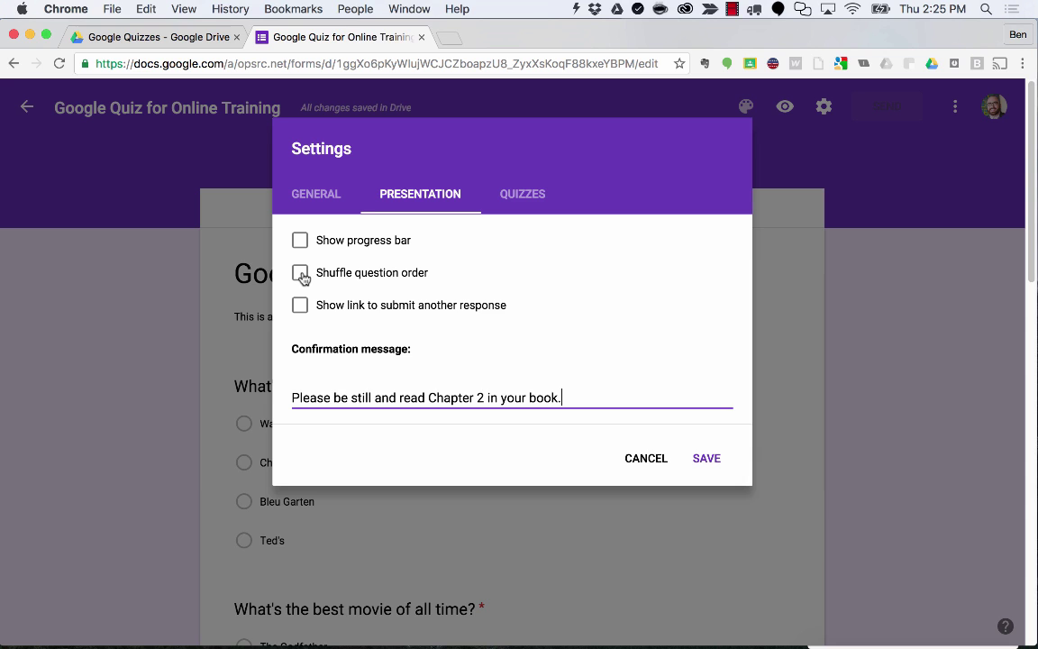
{"action": "left_click", "coordinate": [329, 193]}
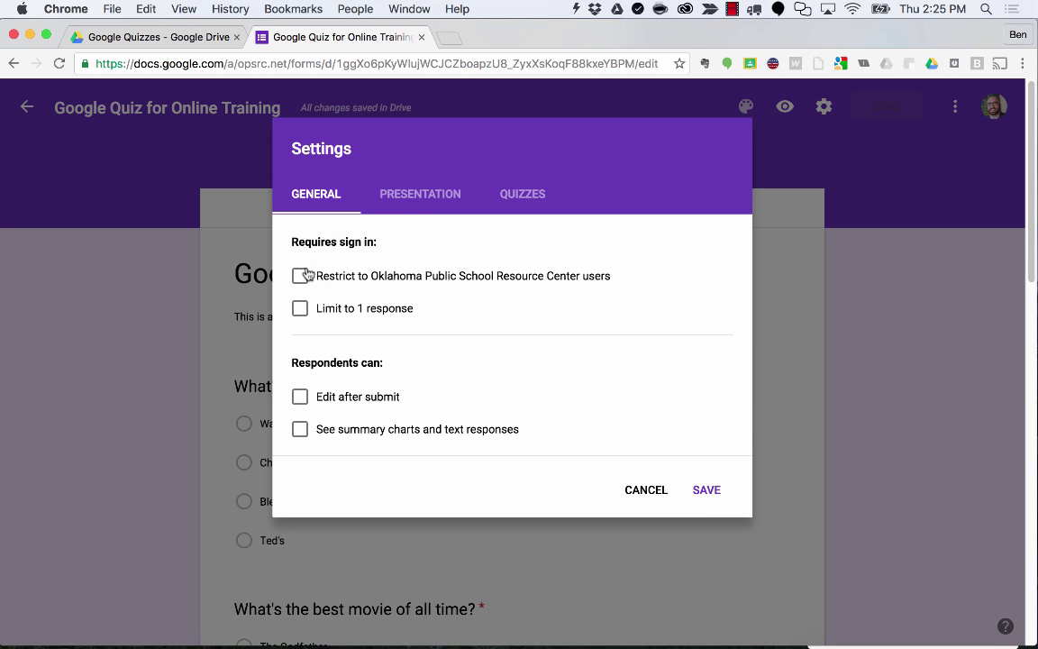
Open the Quizzes tab in Settings, where 'Make this a quiz' is still off.
{"action": "left_click", "coordinate": [408, 204]}
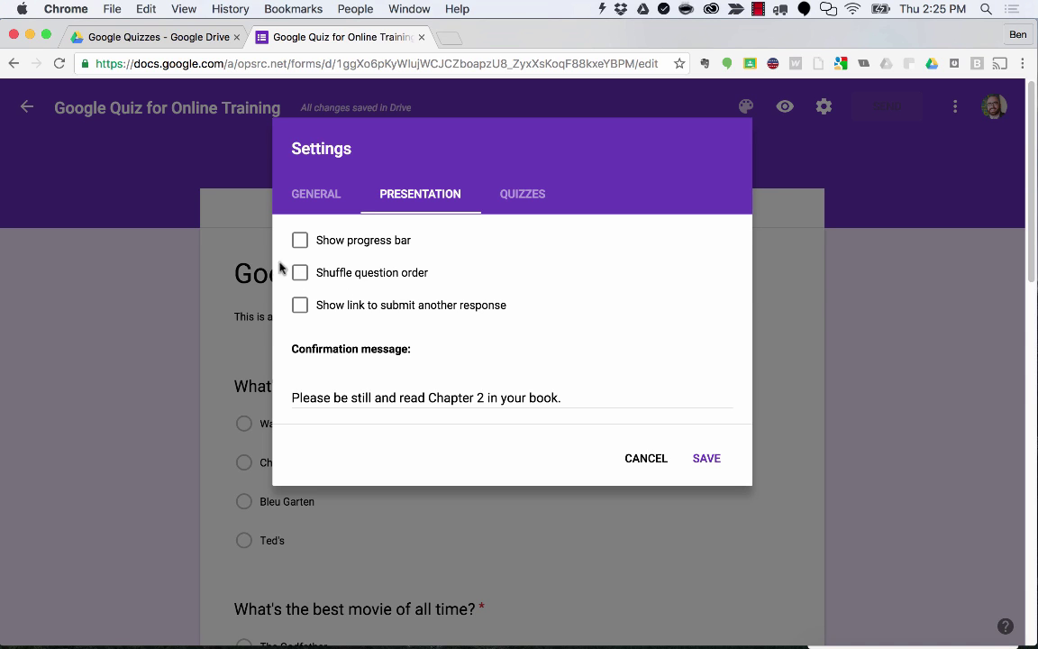
{"action": "left_click", "coordinate": [529, 198]}
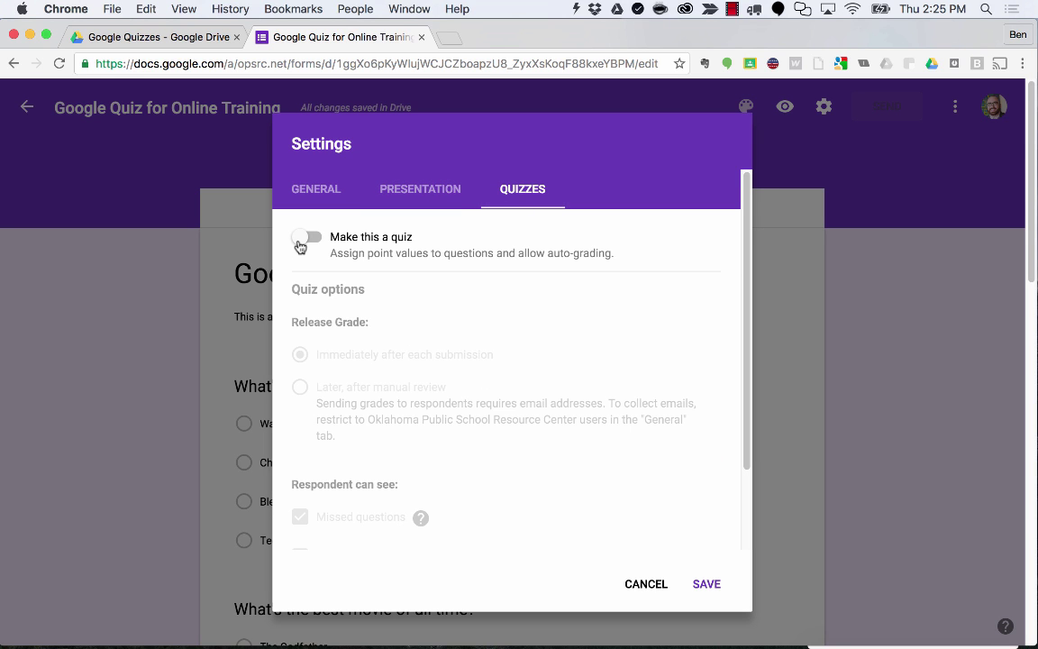
Turn on 'Make this a quiz', releasing grades immediately after each submission, and save the setting.
{"action": "left_click", "coordinate": [302, 240]}
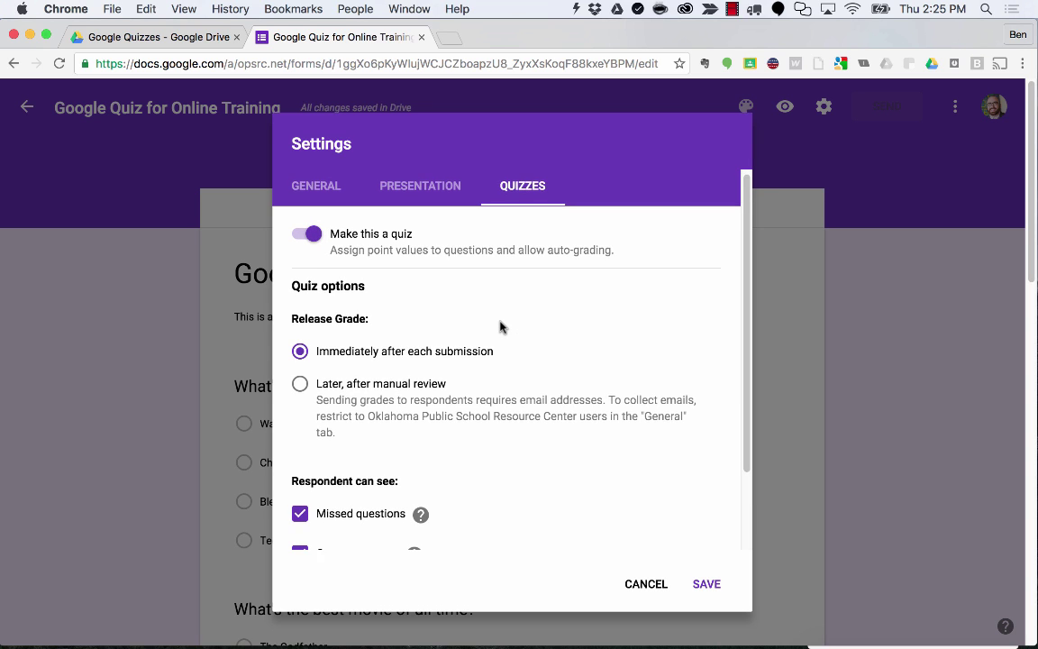
{"action": "scroll", "coordinate": [501, 326], "scroll_direction": "down", "scroll_amount": 3}
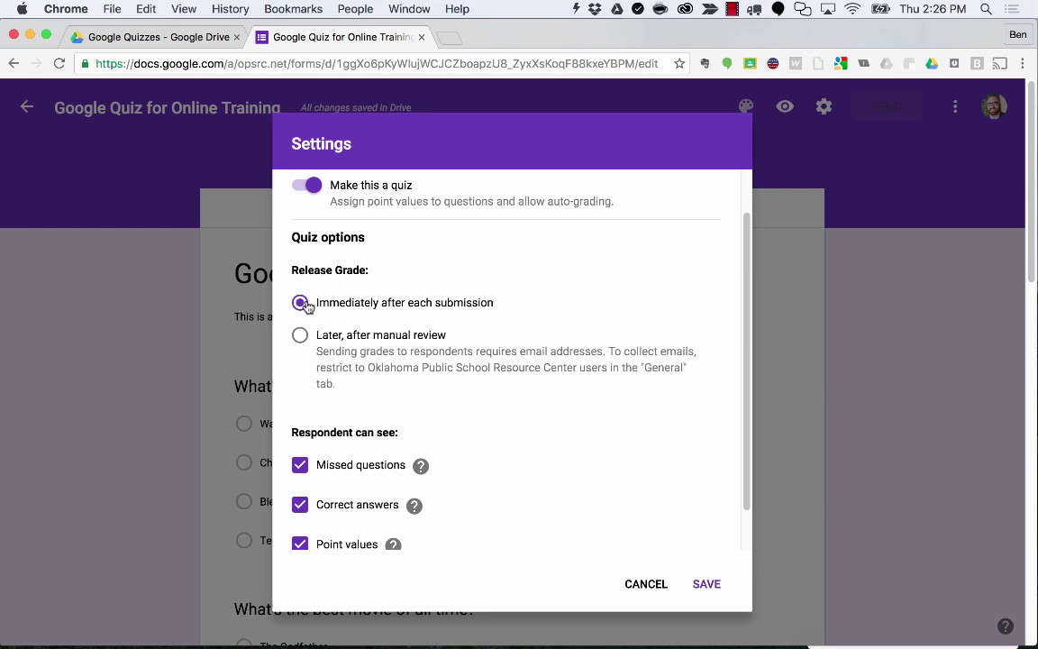
{"action": "scroll", "coordinate": [364, 410], "scroll_direction": "down", "scroll_amount": 1}
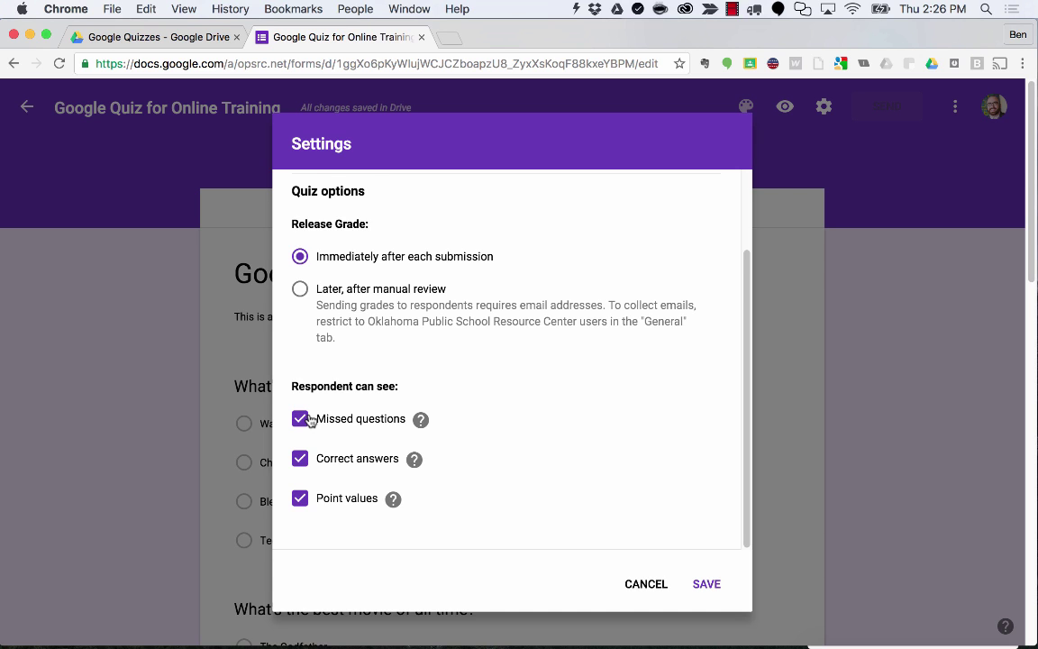
{"action": "scroll", "coordinate": [371, 410], "scroll_direction": "up", "scroll_amount": 2}
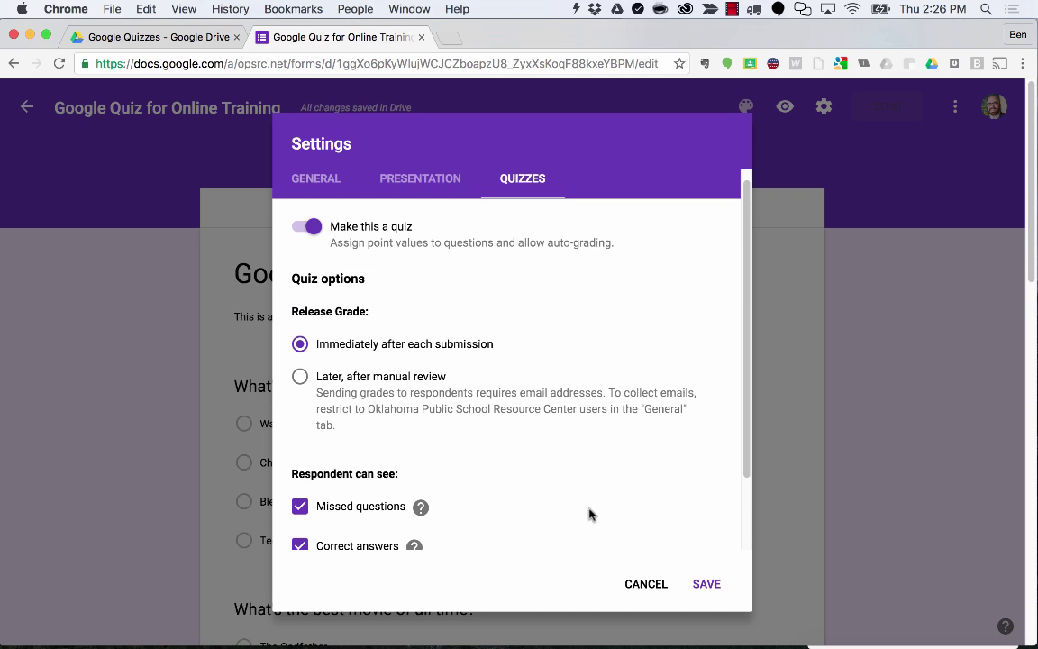
{"action": "left_click", "coordinate": [708, 586]}
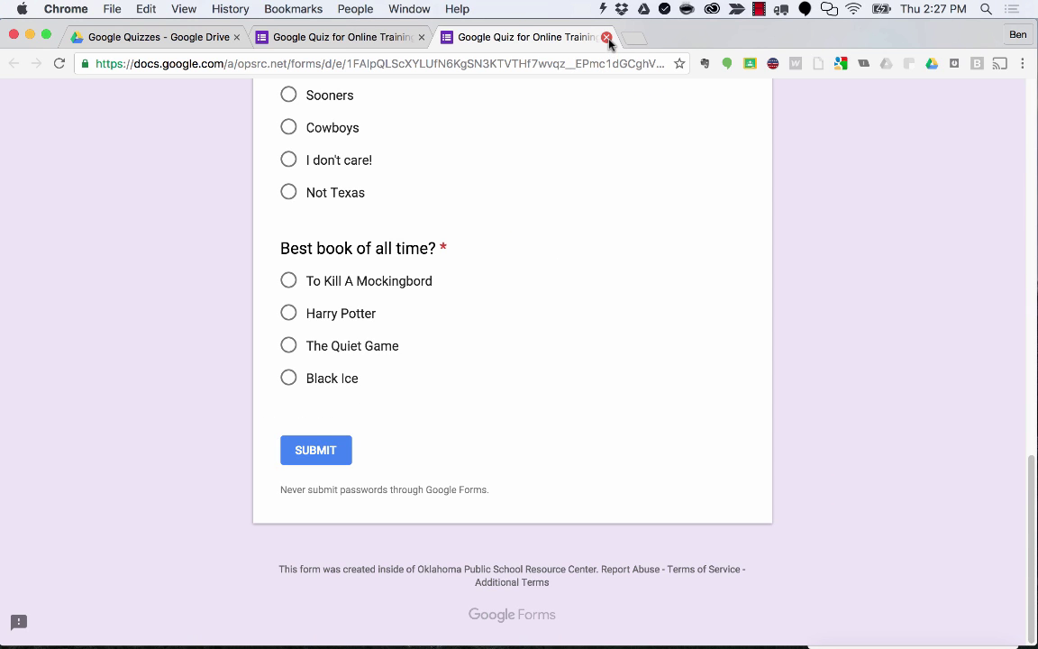
Close the live preview and select the 'What's the best movie of all time?' question in the editor.
{"action": "left_click", "coordinate": [608, 39]}
{"action": "scroll", "coordinate": [581, 222], "scroll_direction": "down", "scroll_amount": 3}
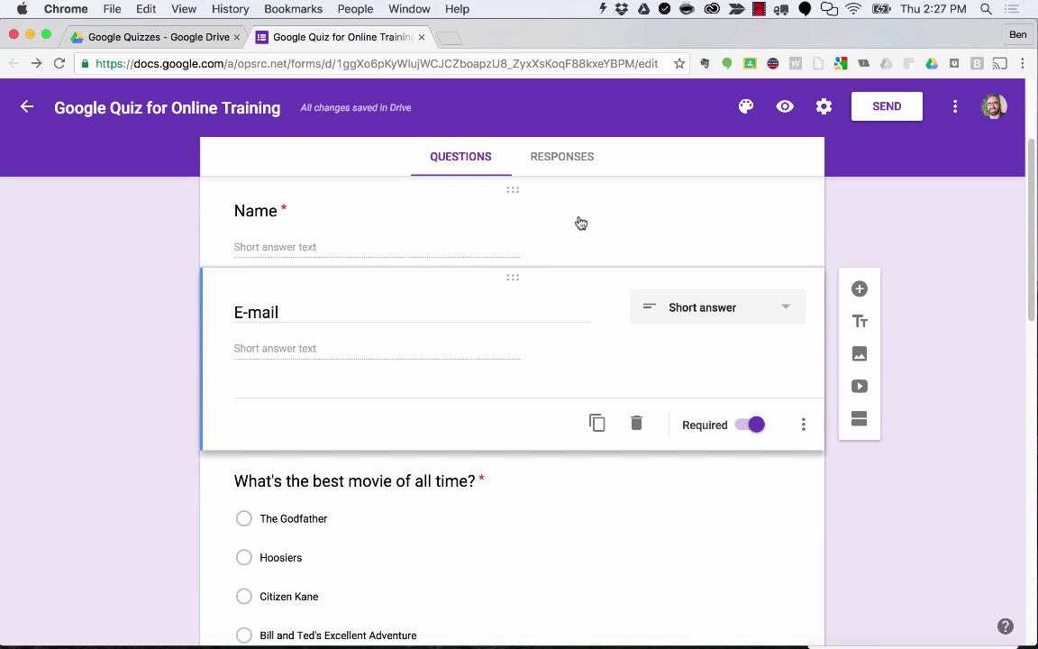
{"action": "scroll", "coordinate": [581, 222], "scroll_direction": "down", "scroll_amount": 2}
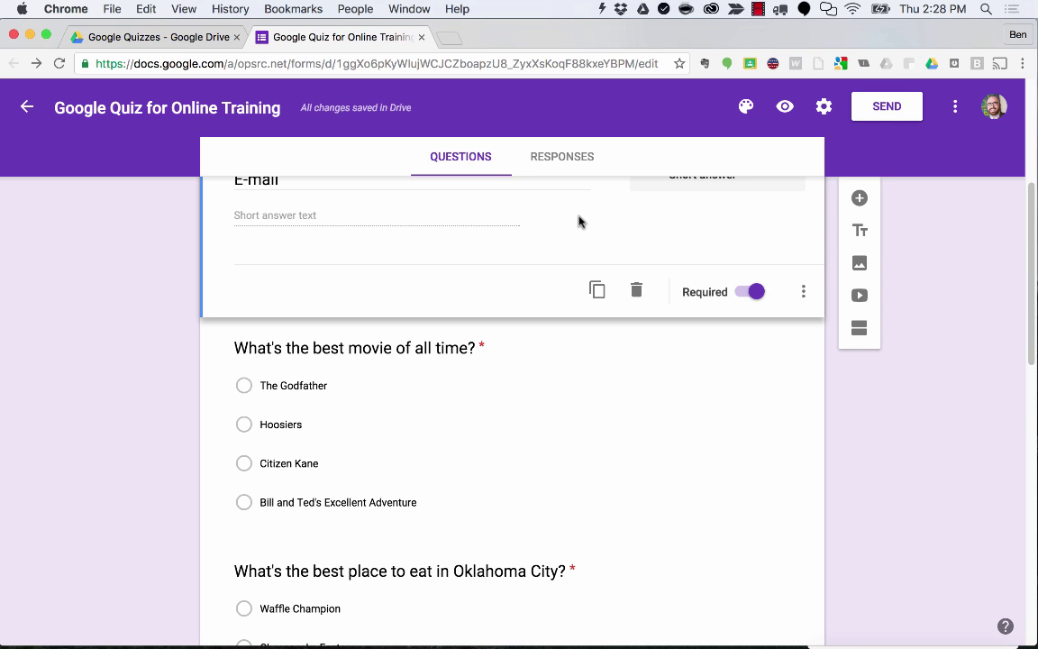
{"action": "scroll", "coordinate": [579, 222], "scroll_direction": "down", "scroll_amount": 3}
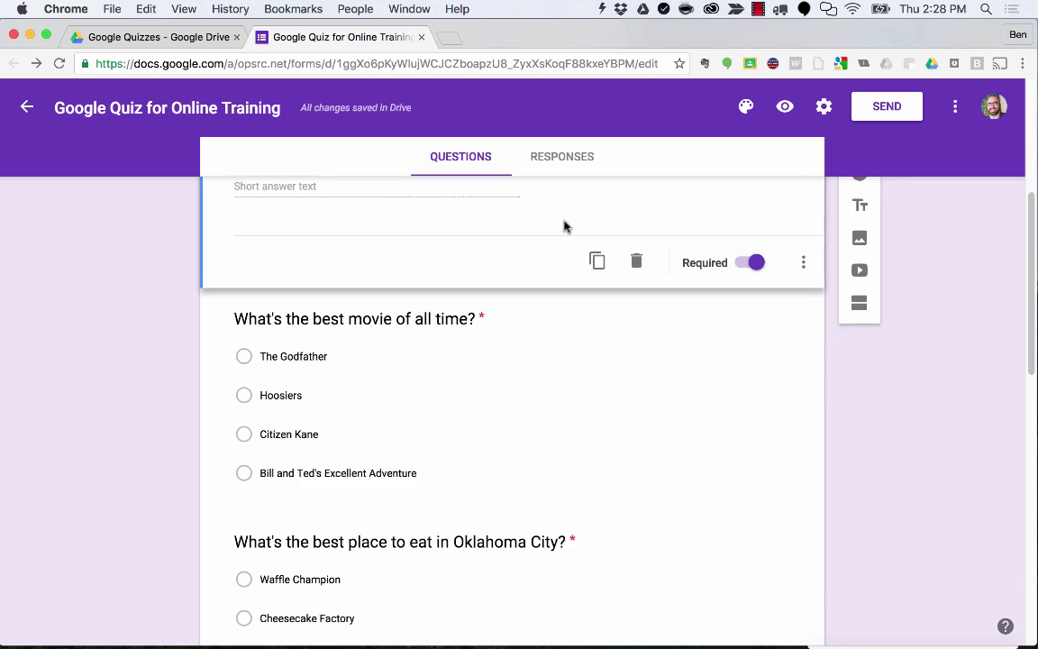
{"action": "left_click", "coordinate": [475, 275]}
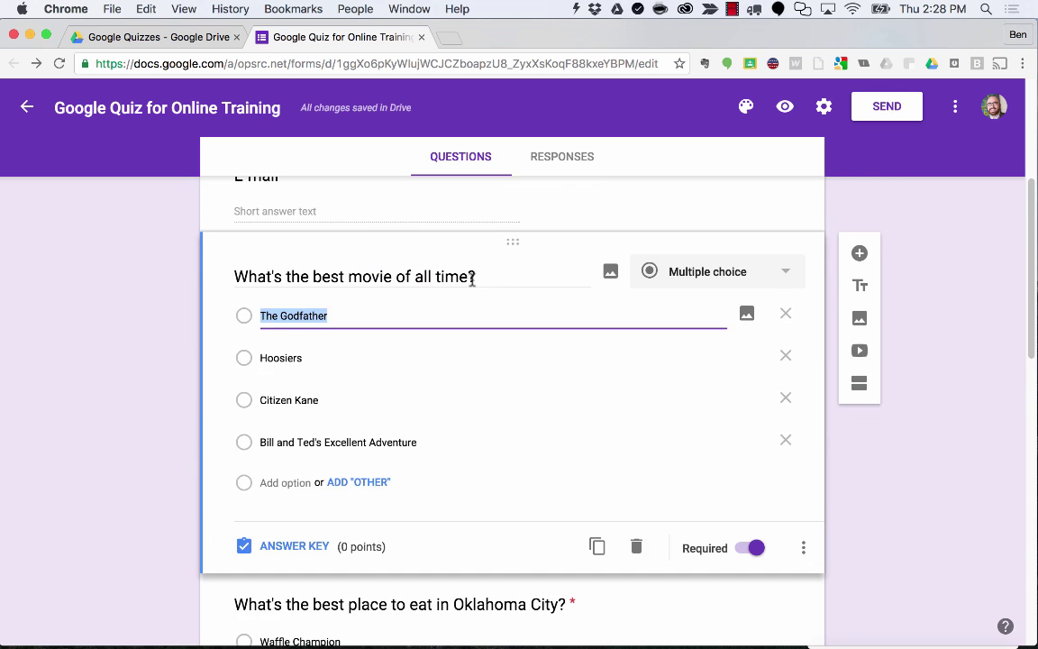
In the movie question's answer key, mark The Godfather correct and set the points to 20.
{"action": "left_click", "coordinate": [456, 256]}
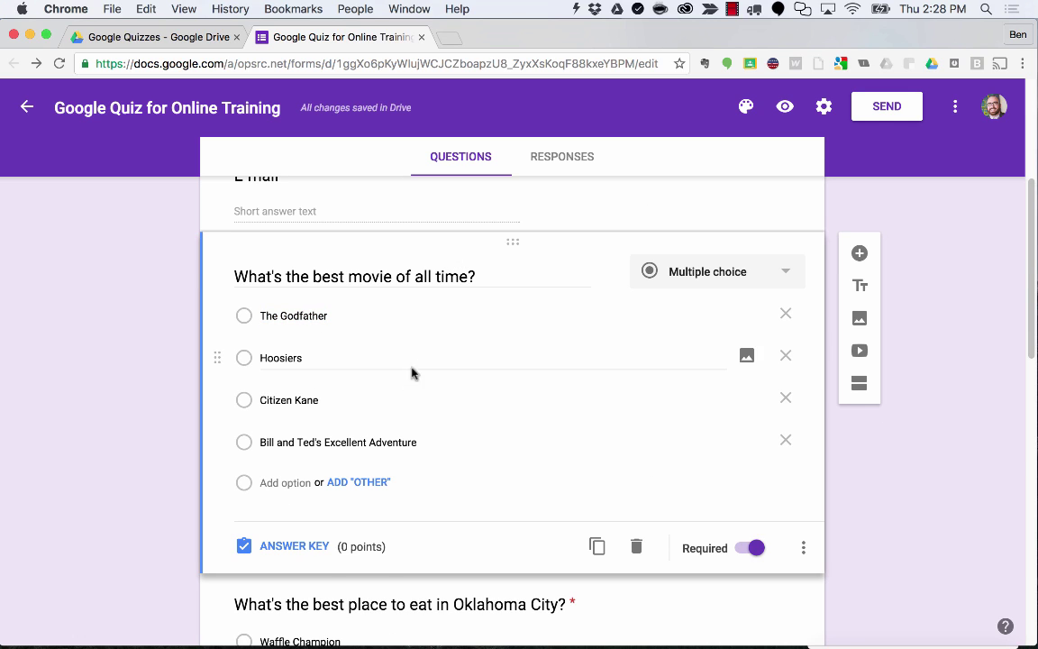
{"action": "left_click", "coordinate": [305, 554]}
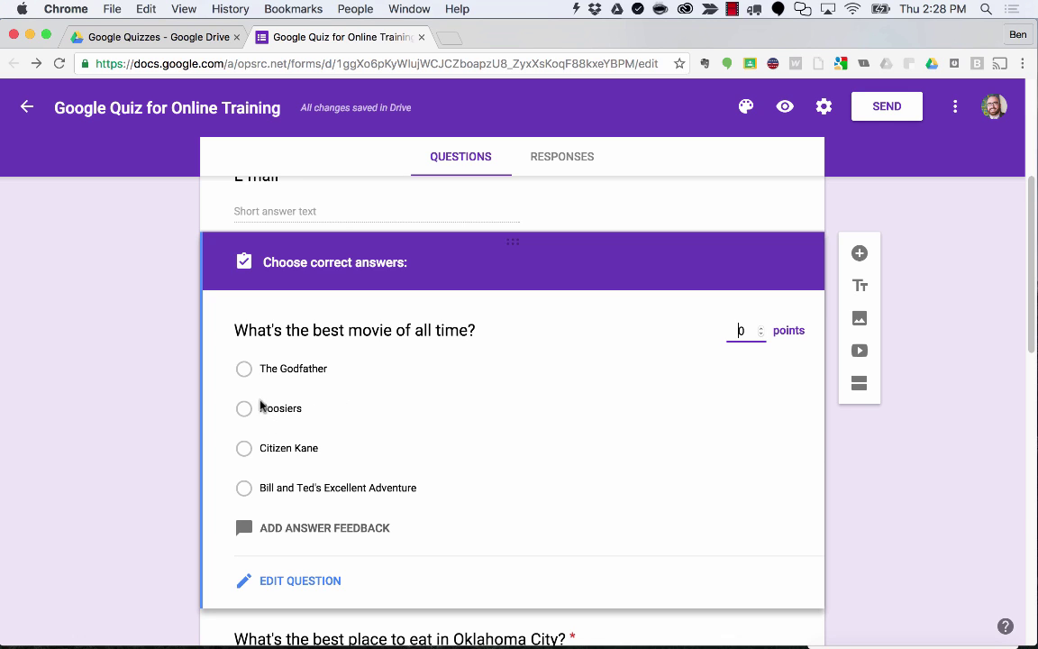
{"action": "left_click", "coordinate": [244, 369]}
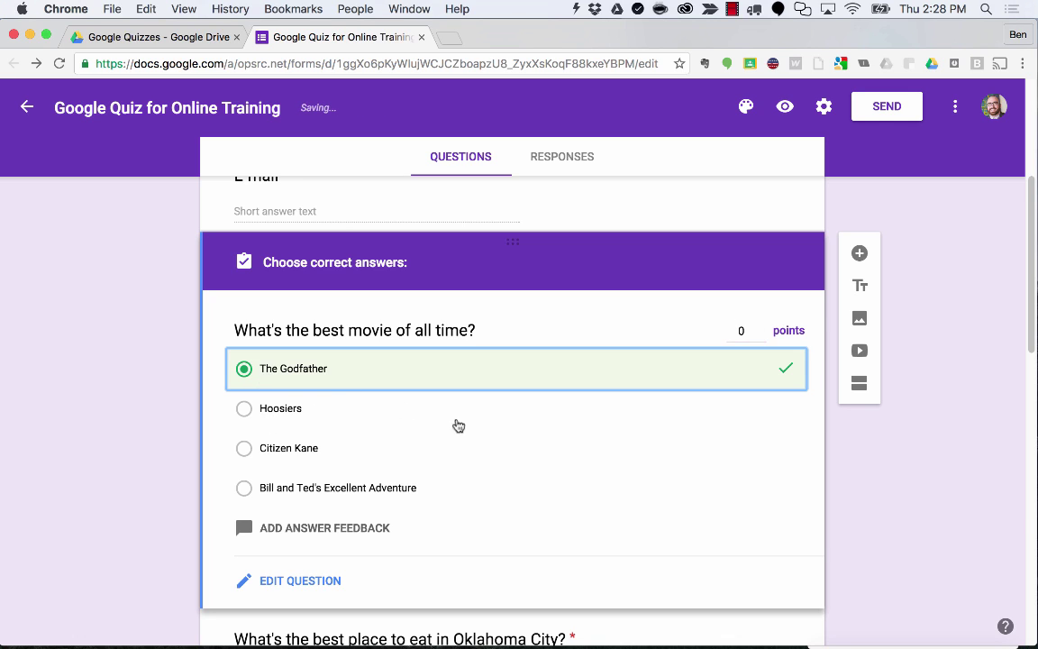
{"action": "left_click", "coordinate": [735, 331]}
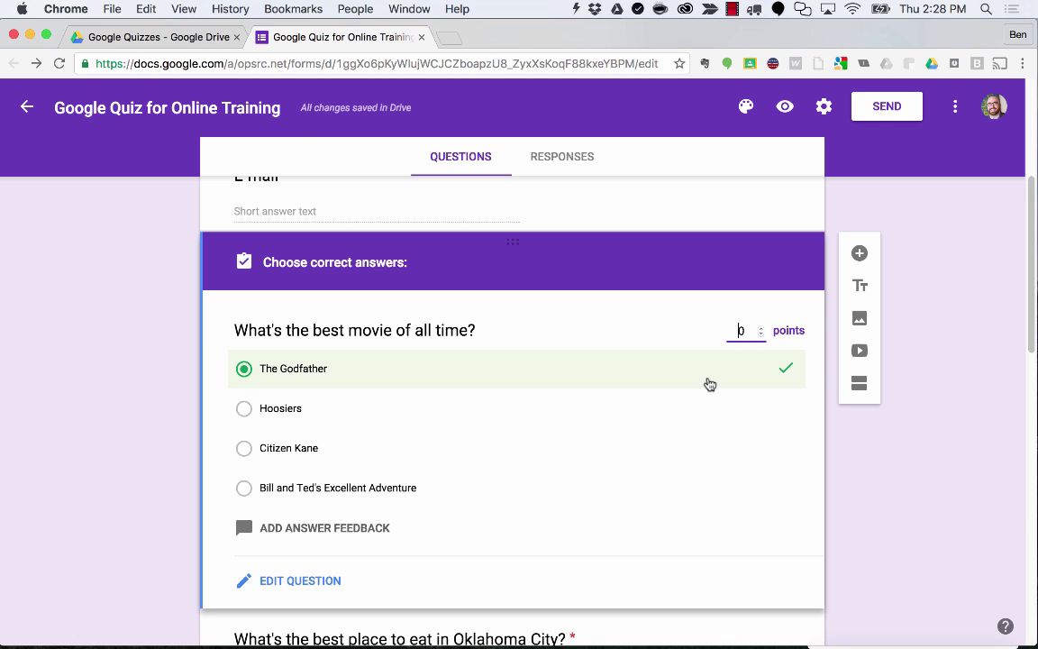
{"action": "type", "text": "2"}
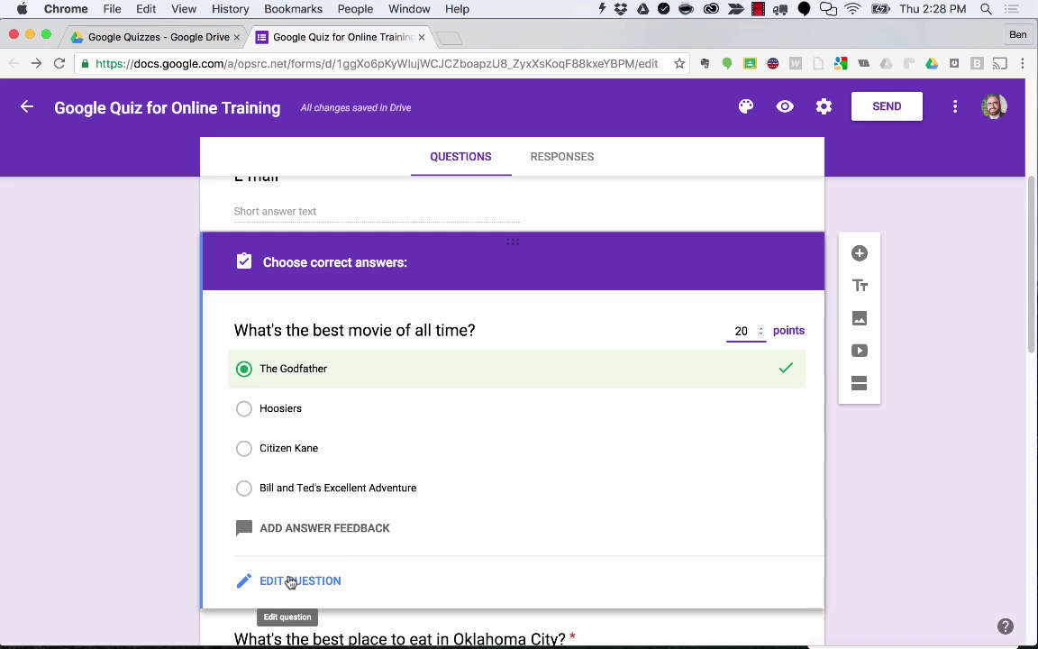
{"action": "left_click", "coordinate": [290, 582]}
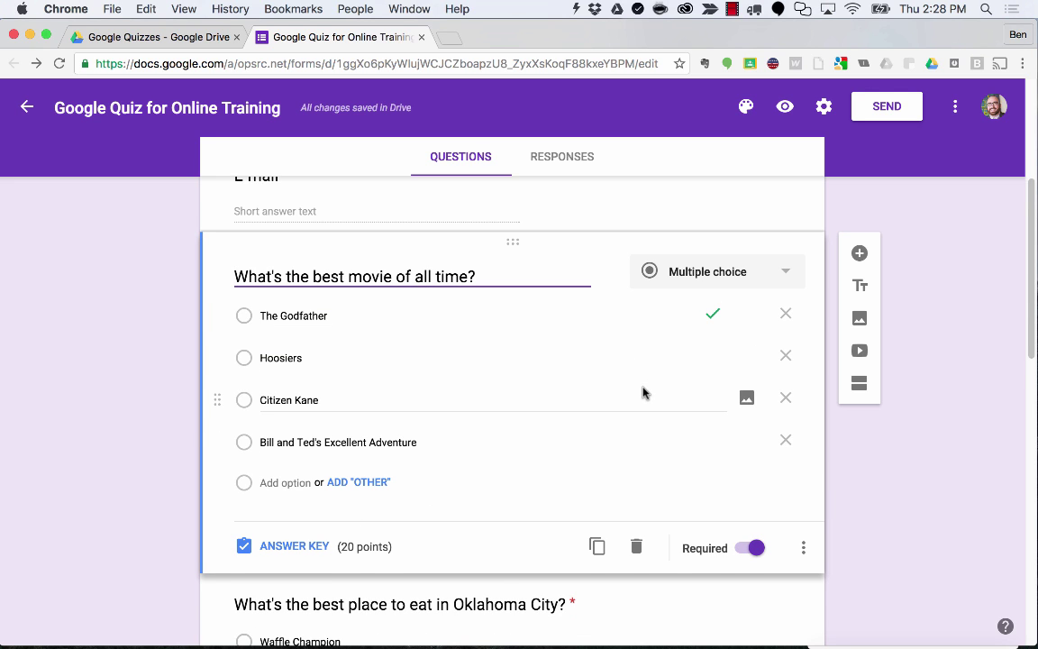
{"action": "scroll", "coordinate": [644, 394], "scroll_direction": "down", "scroll_amount": 2}
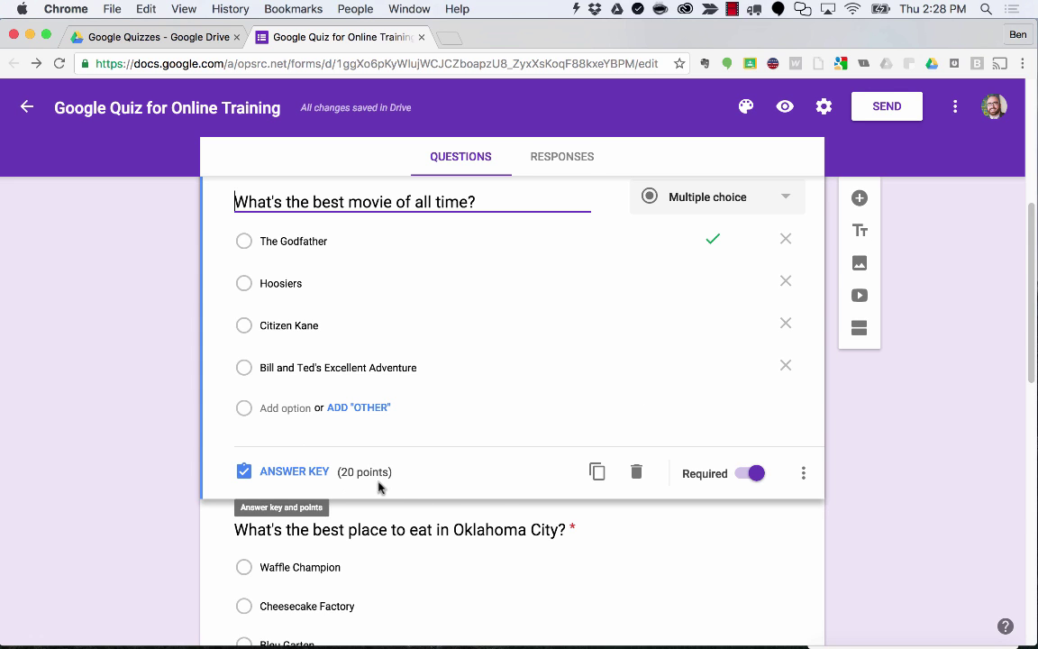
{"action": "scroll", "coordinate": [398, 376], "scroll_direction": "down", "scroll_amount": 5}
Key Ted's as the correct Oklahoma City restaurant answer and set the question to 20 points.
{"action": "left_click", "coordinate": [399, 375]}
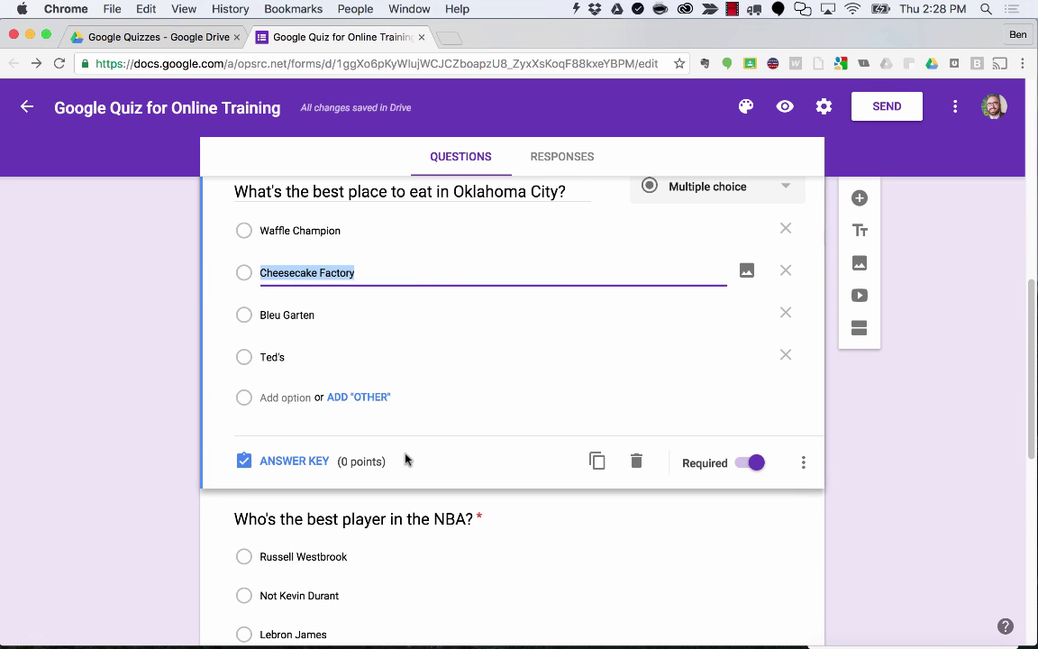
{"action": "left_click", "coordinate": [289, 462]}
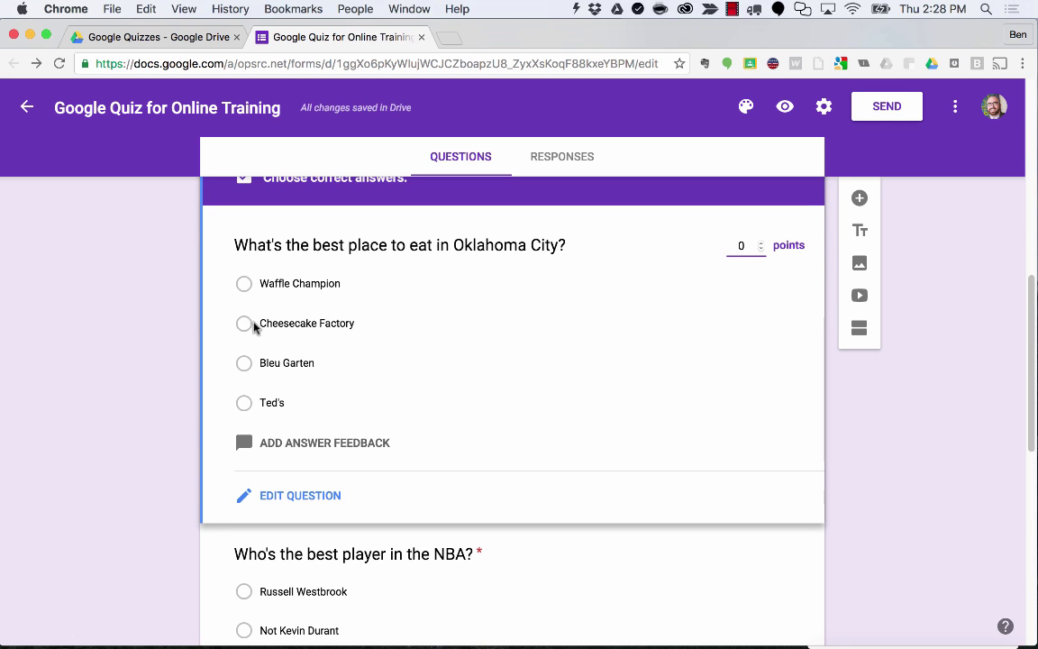
{"action": "left_click", "coordinate": [243, 403]}
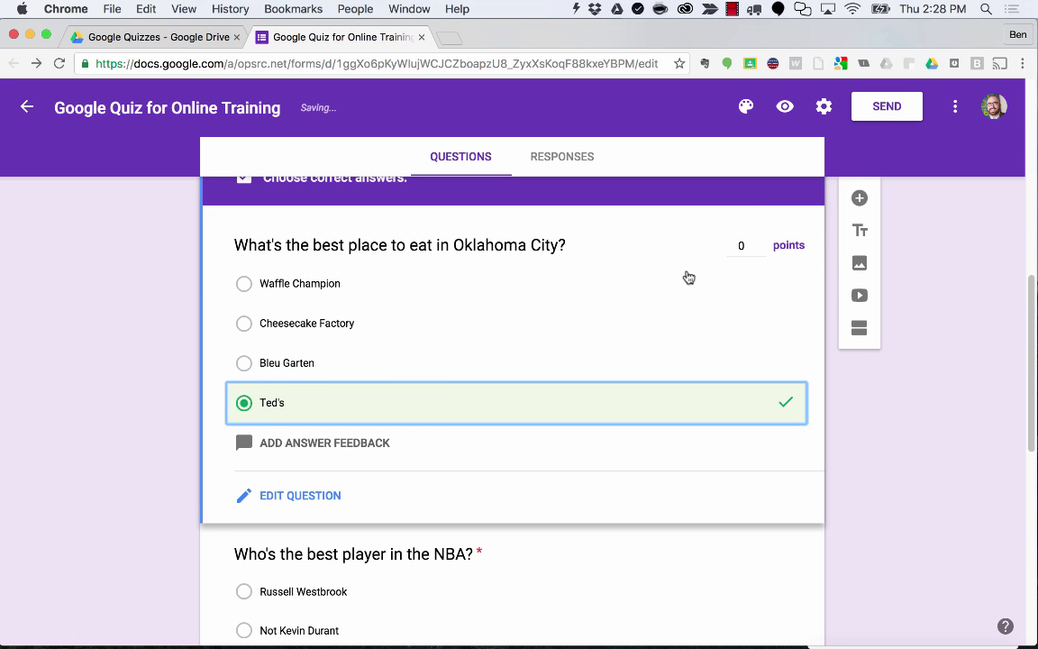
{"action": "left_click", "coordinate": [735, 245]}
{"action": "type", "text": "2"}
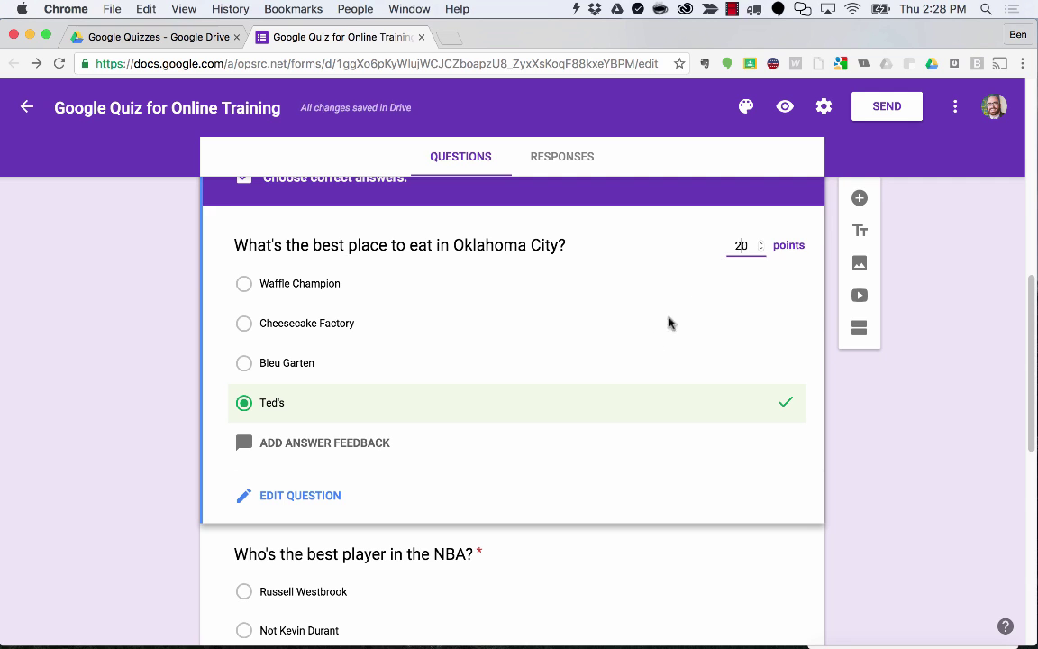
{"action": "left_click", "coordinate": [326, 499]}
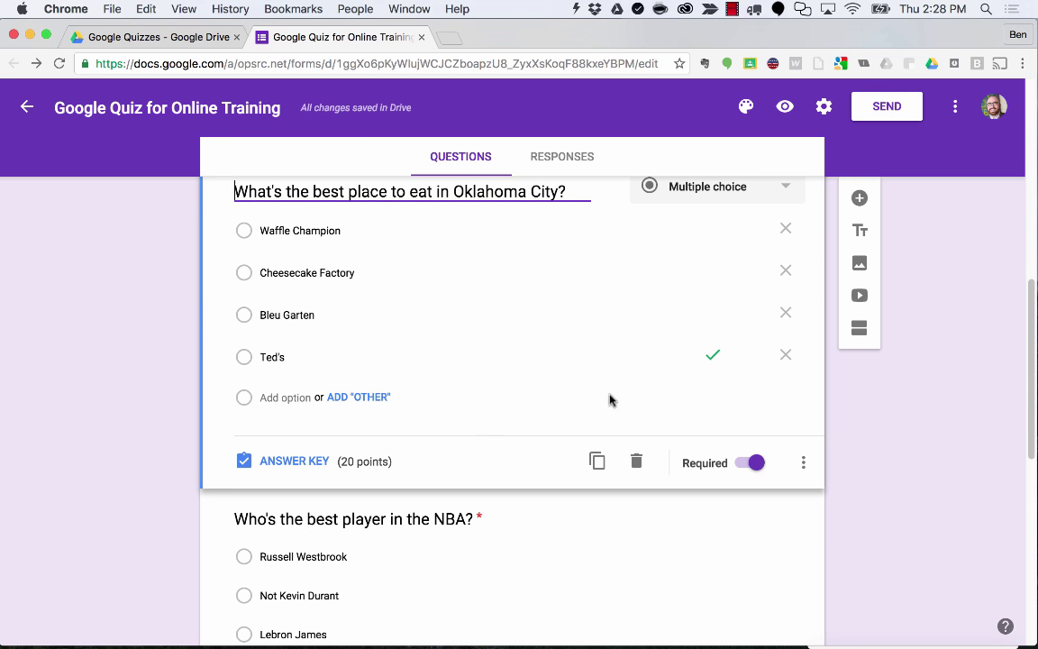
{"action": "scroll", "coordinate": [658, 399], "scroll_direction": "down", "scroll_amount": 3}
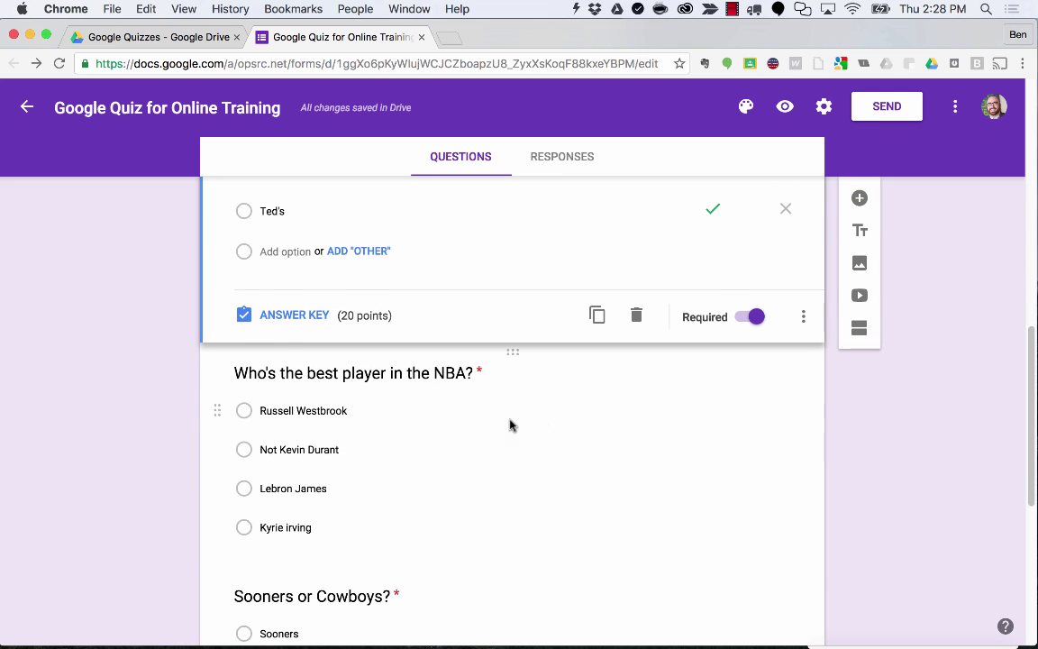
Give the NBA question 20 points and accept Russell Westbrook and Not Kevin Durant as correct.
{"action": "left_click", "coordinate": [478, 425]}
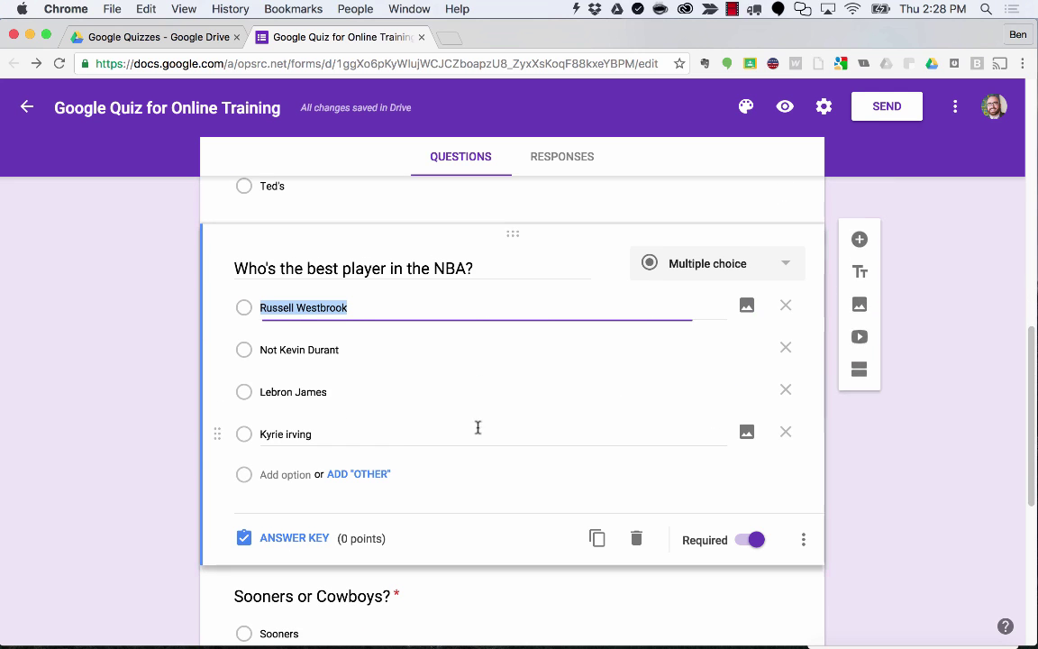
{"action": "left_click", "coordinate": [294, 538]}
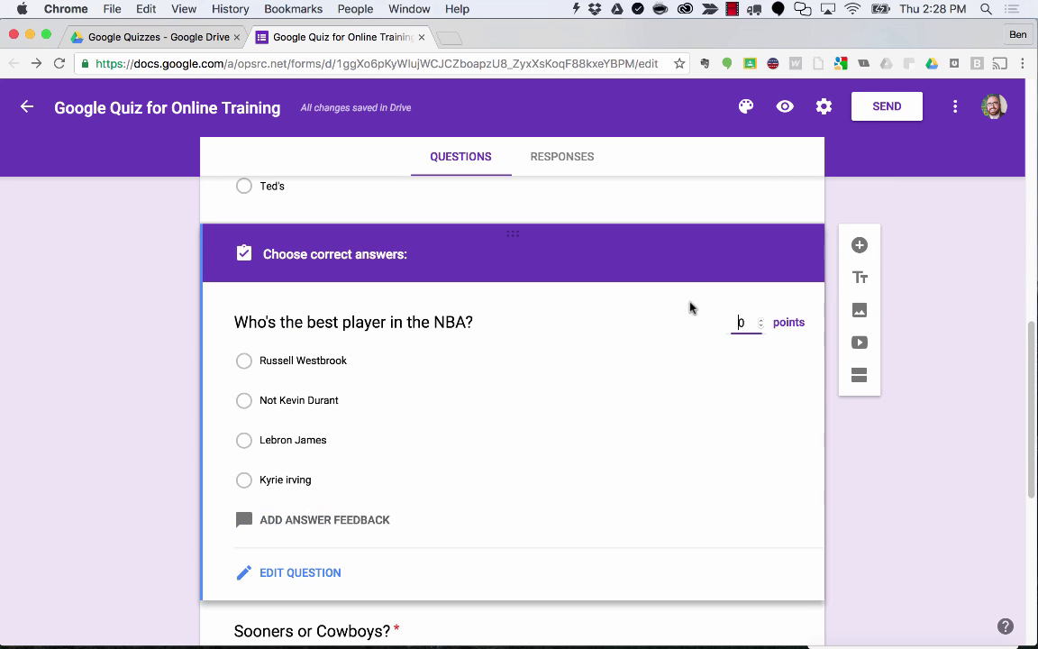
{"action": "left_click", "coordinate": [734, 322]}
{"action": "type", "text": "2"}
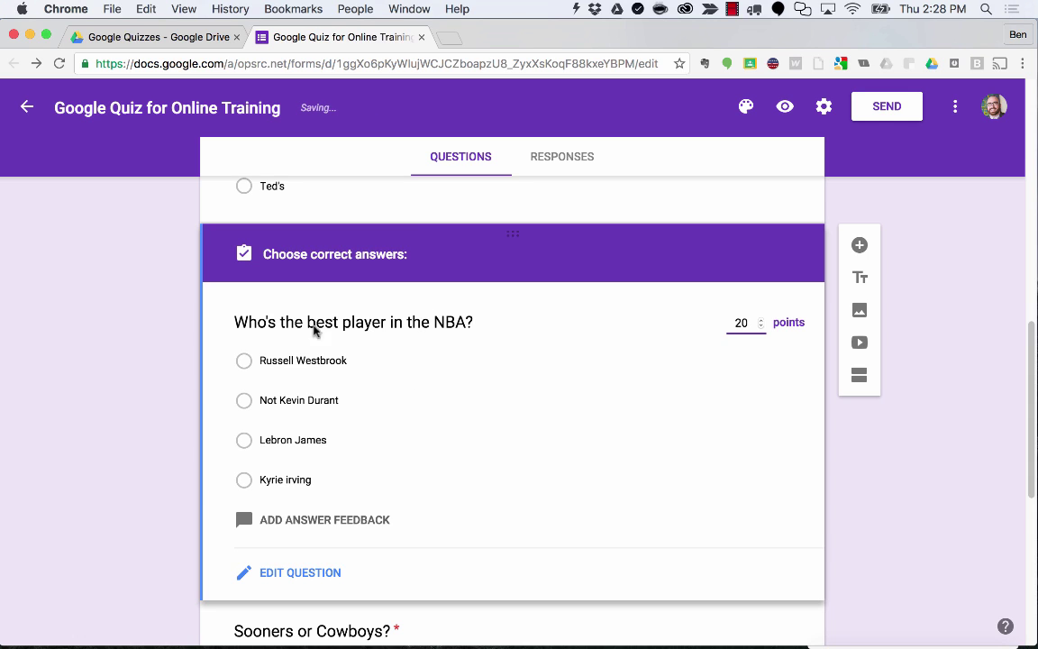
{"action": "left_click", "coordinate": [246, 361]}
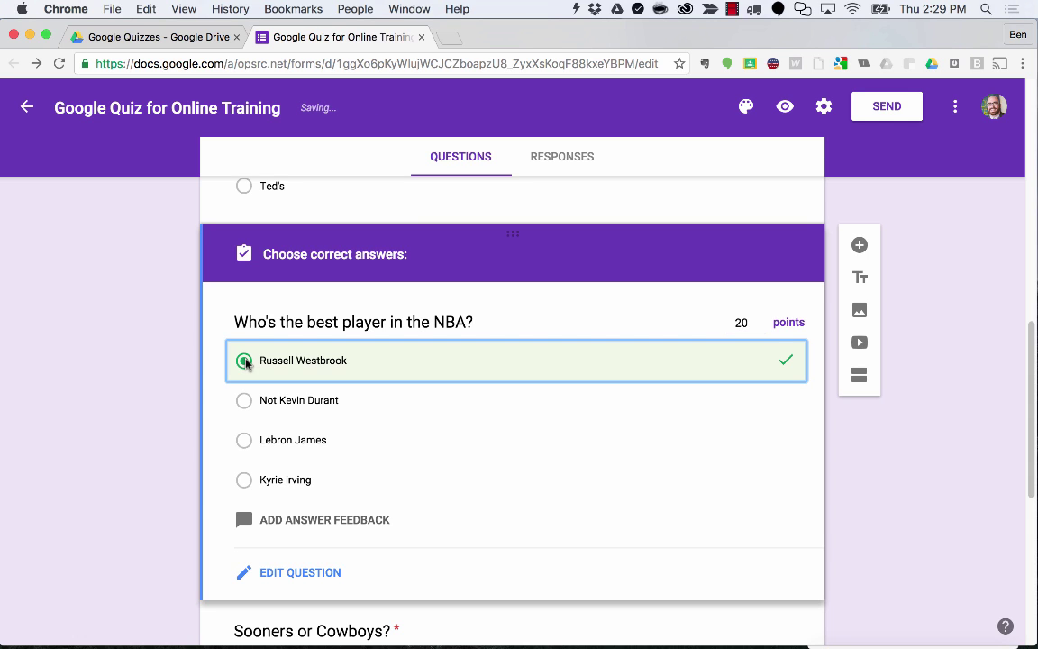
{"action": "left_click", "coordinate": [244, 400]}
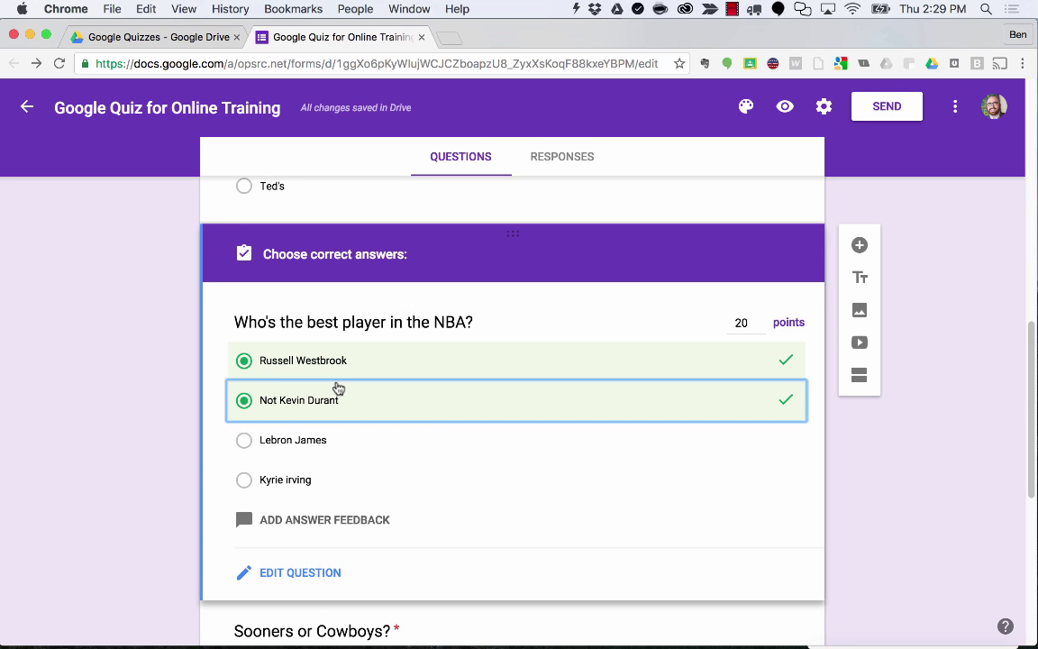
{"action": "left_click", "coordinate": [292, 577]}
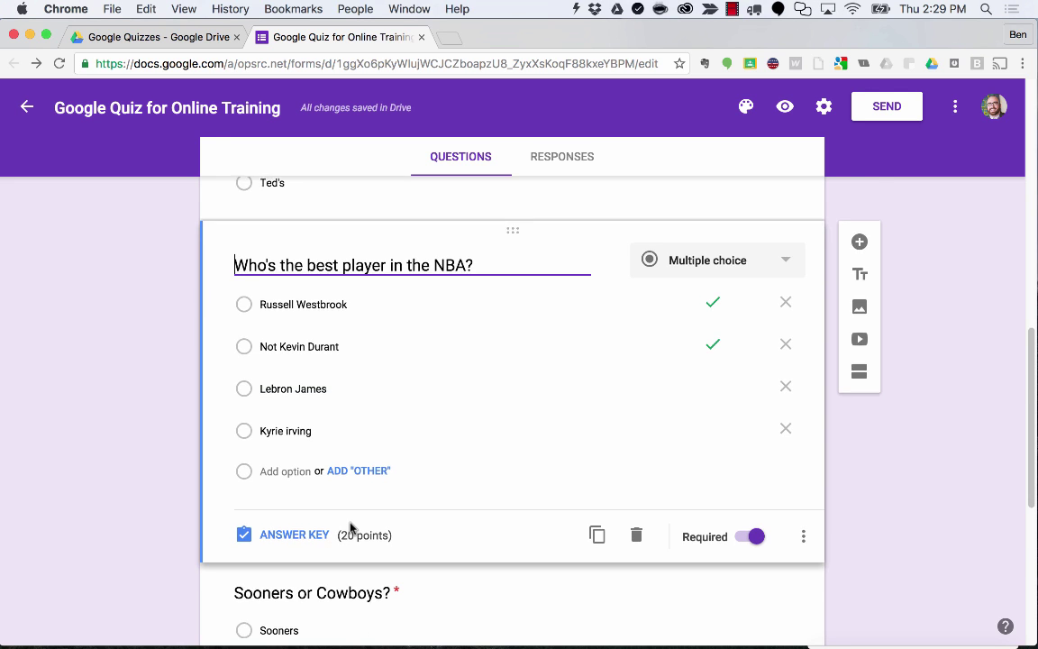
{"action": "scroll", "coordinate": [352, 530], "scroll_direction": "down", "scroll_amount": 4}
Set Sooners or Cowboys? to 20 points, keying Sooners, I don't care! and Not Texas correct.
{"action": "left_click", "coordinate": [369, 487]}
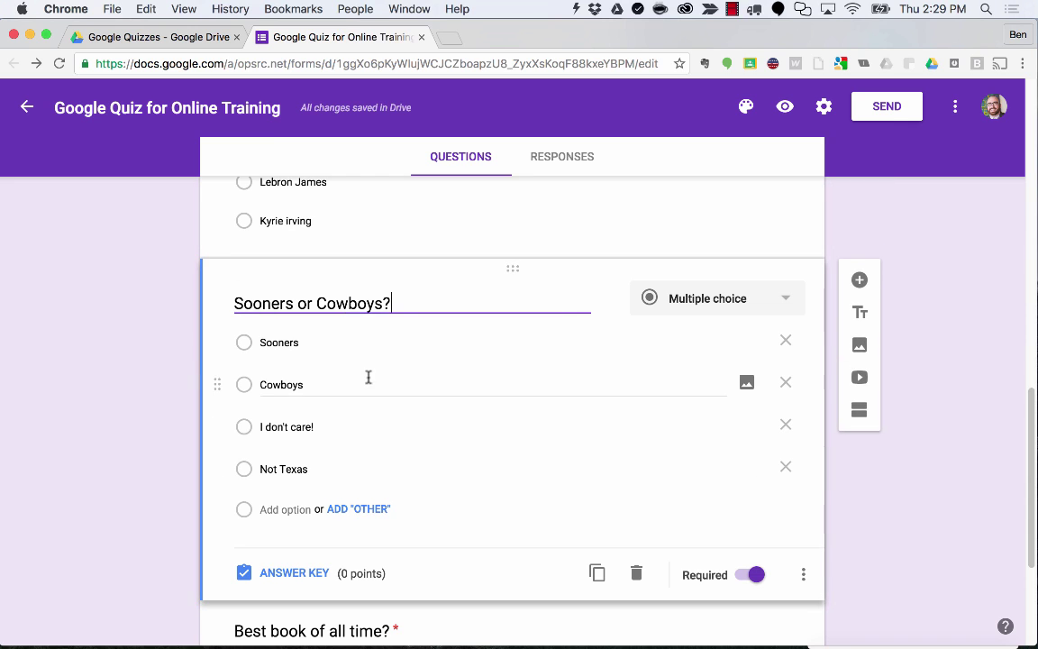
{"action": "left_click", "coordinate": [295, 573]}
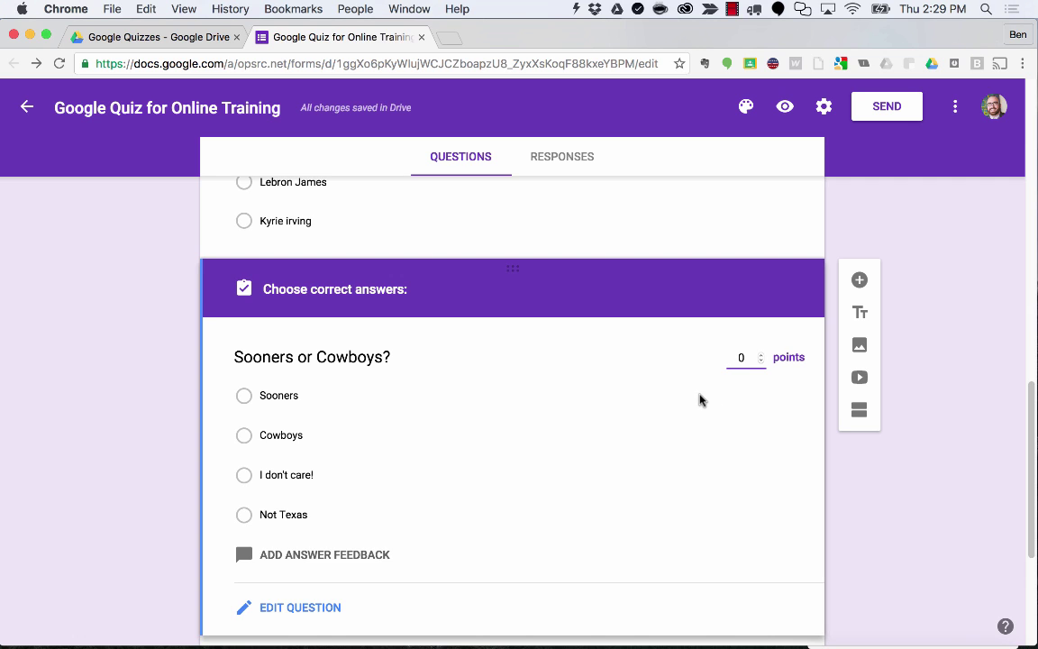
{"action": "type", "text": "20"}
{"action": "left_click", "coordinate": [265, 397]}
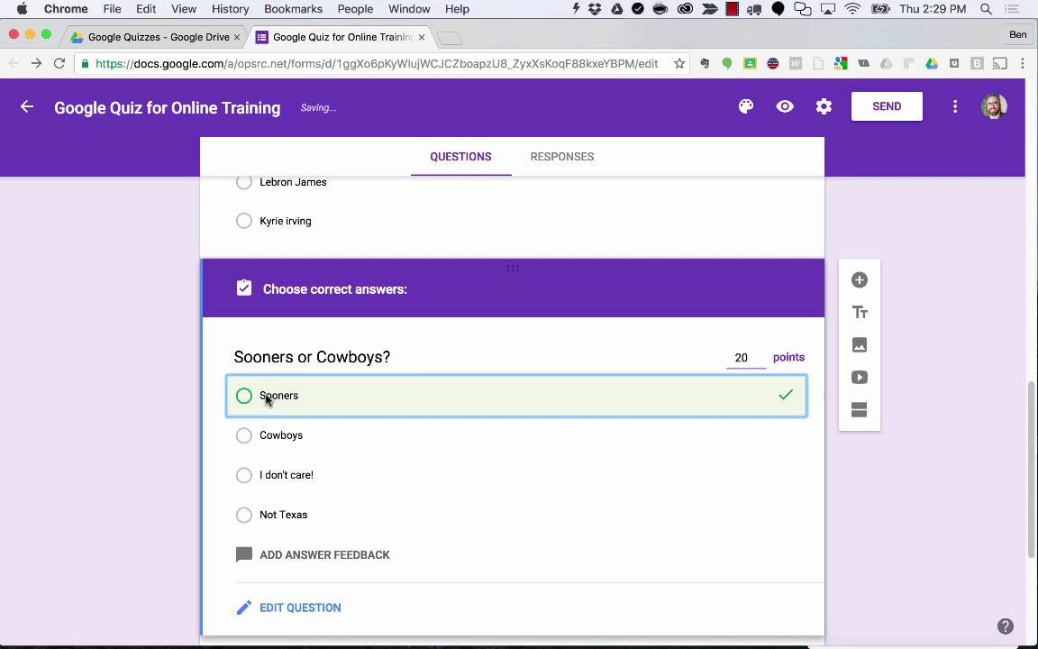
{"action": "left_click", "coordinate": [279, 475]}
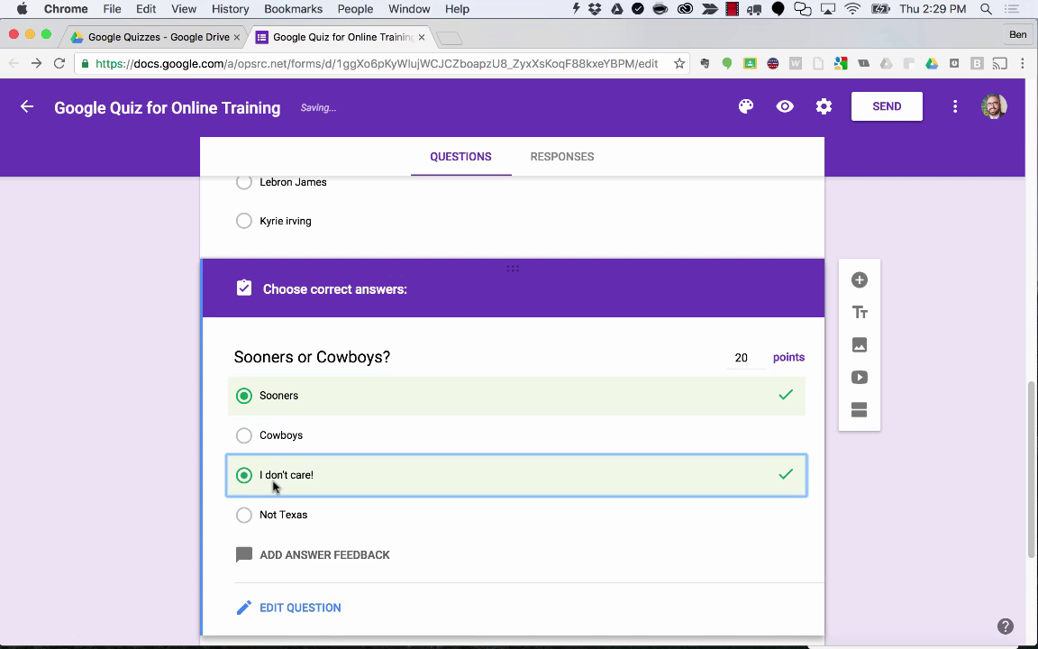
{"action": "left_click", "coordinate": [269, 515]}
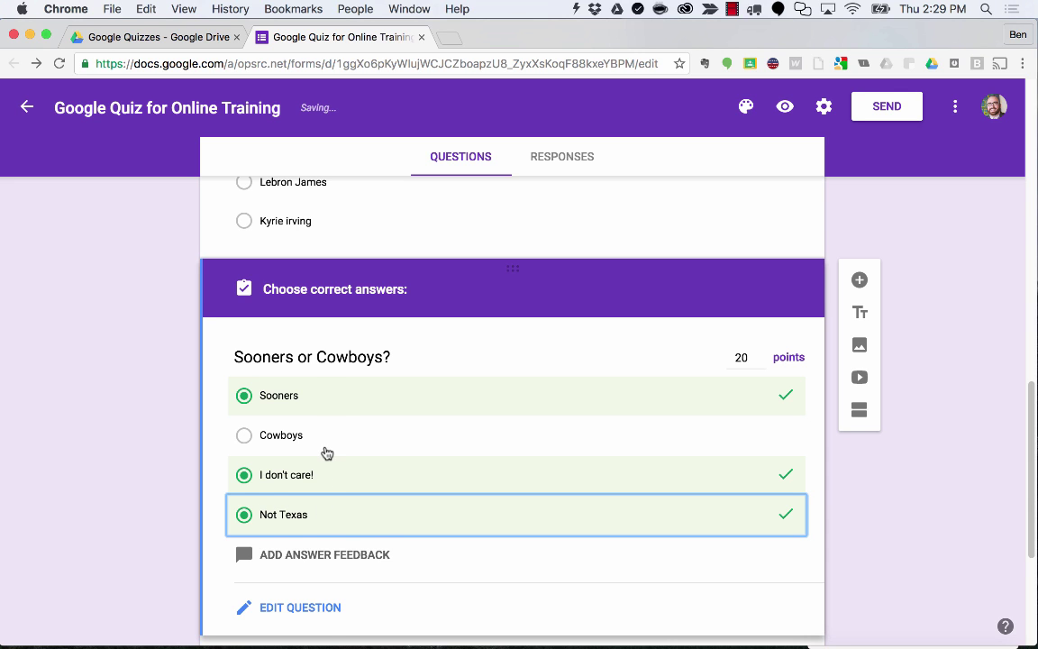
{"action": "scroll", "coordinate": [290, 454], "scroll_direction": "down", "scroll_amount": 3}
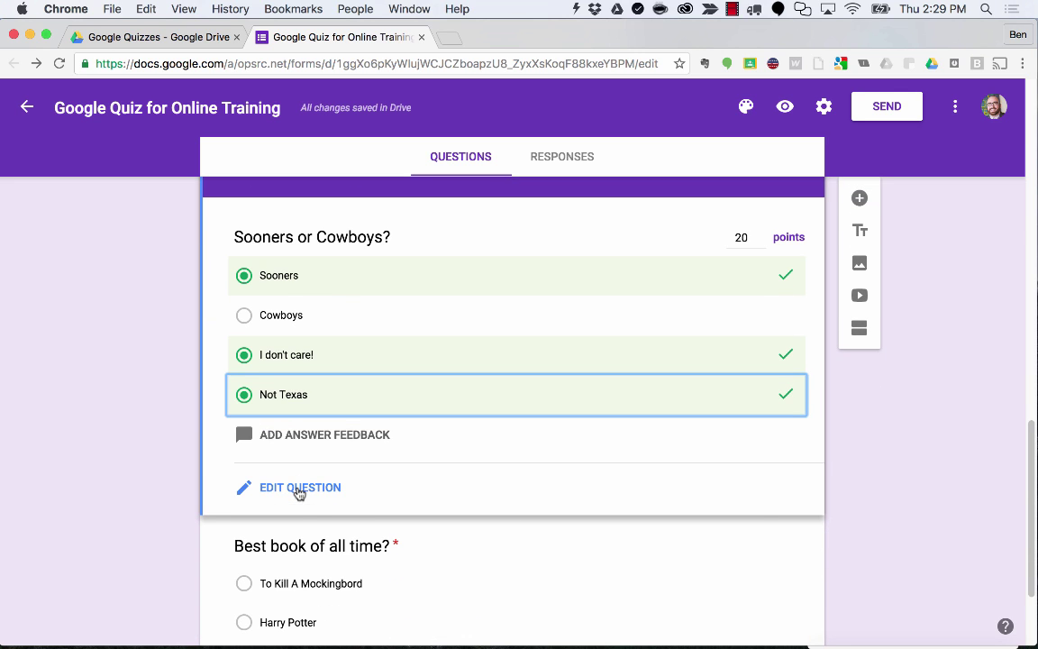
{"action": "left_click", "coordinate": [298, 488]}
{"action": "scroll", "coordinate": [305, 500], "scroll_direction": "up", "scroll_amount": 5}
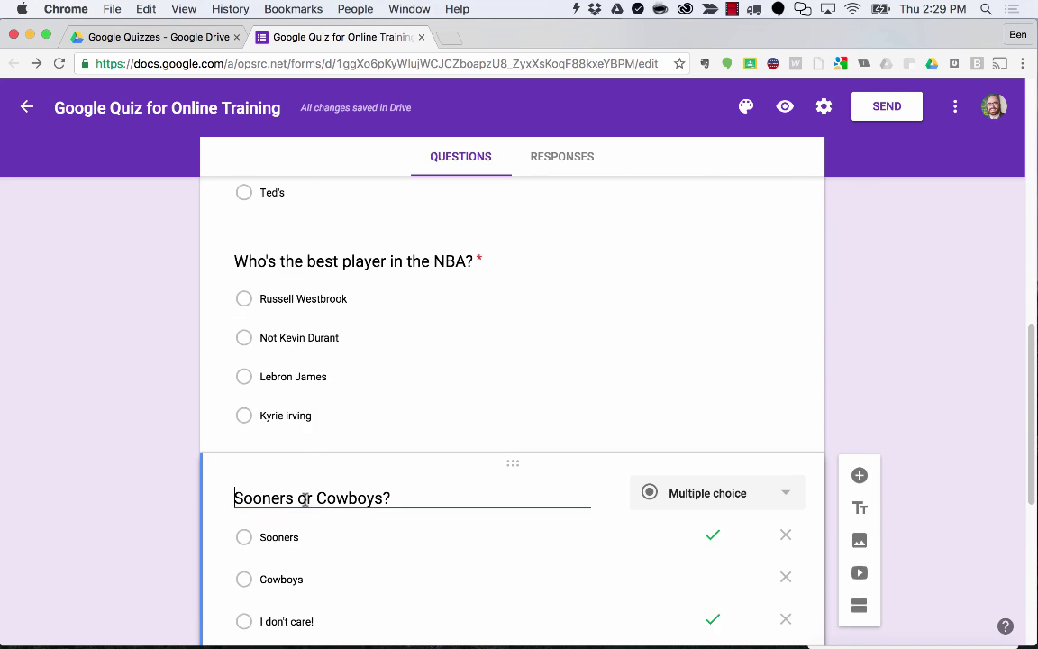
{"action": "scroll", "coordinate": [372, 385], "scroll_direction": "down", "scroll_amount": 6}
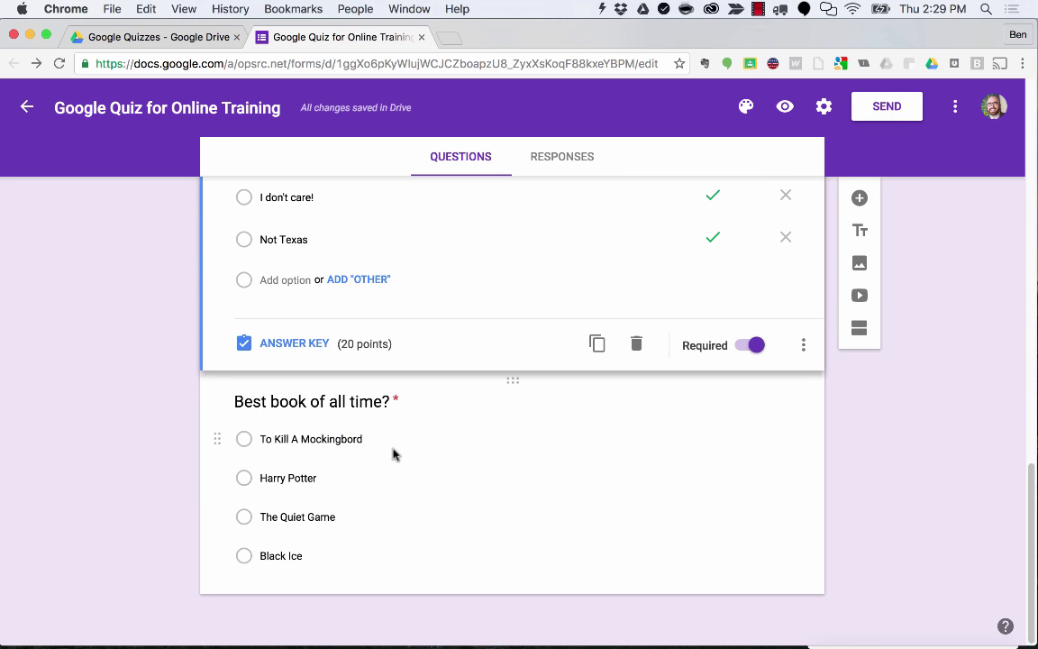
Key To Kill A Mockingbord as the book question's correct answer, worth 20 points.
{"action": "left_click", "coordinate": [399, 425]}
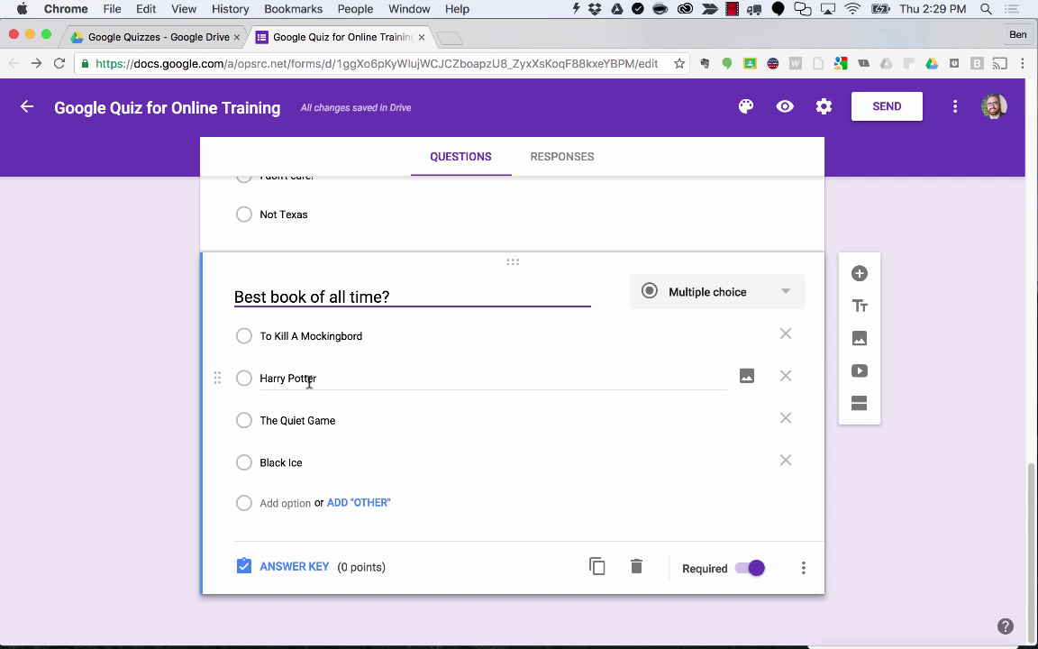
{"action": "left_click", "coordinate": [242, 337]}
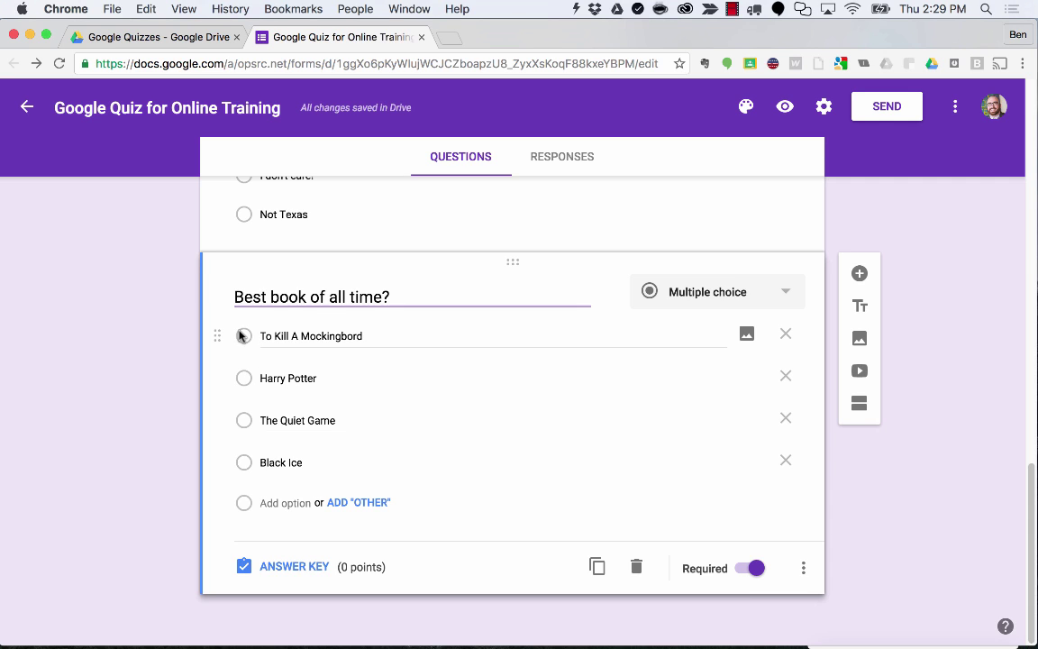
{"action": "left_click", "coordinate": [278, 564]}
{"action": "left_click", "coordinate": [243, 411]}
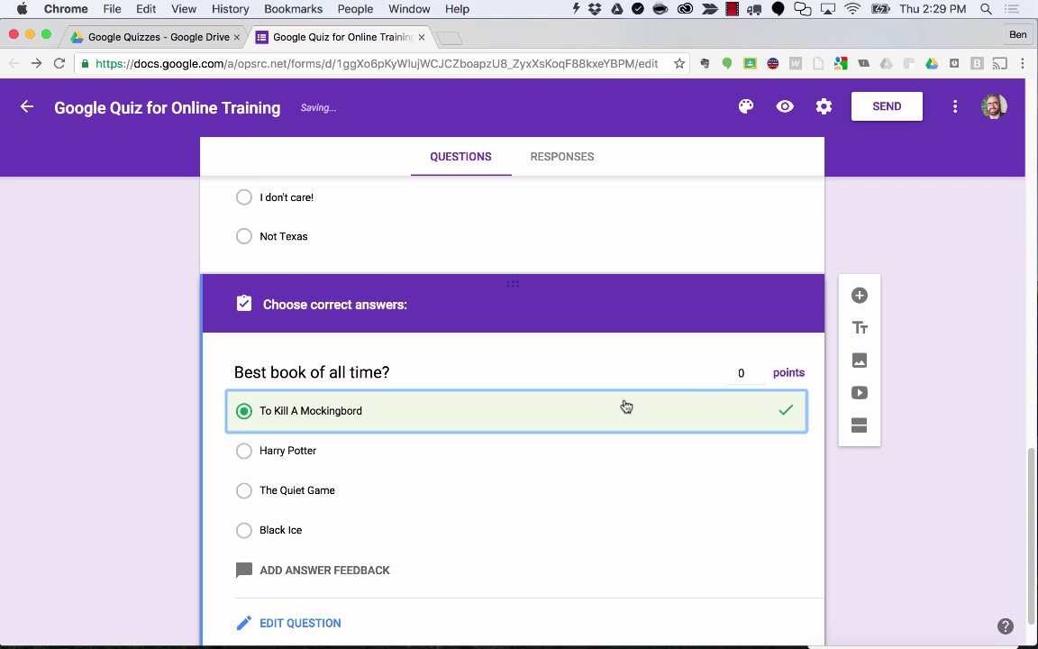
{"action": "left_click", "coordinate": [733, 372]}
{"action": "type", "text": "20"}
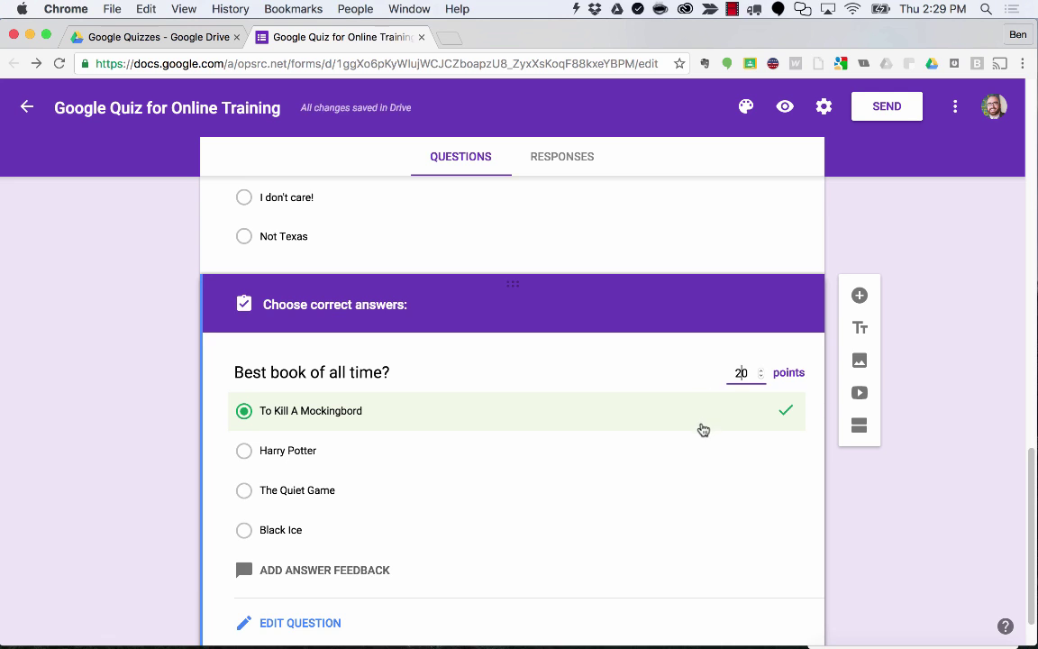
{"action": "scroll", "coordinate": [700, 429], "scroll_direction": "down", "scroll_amount": 1}
{"action": "left_click", "coordinate": [310, 562]}
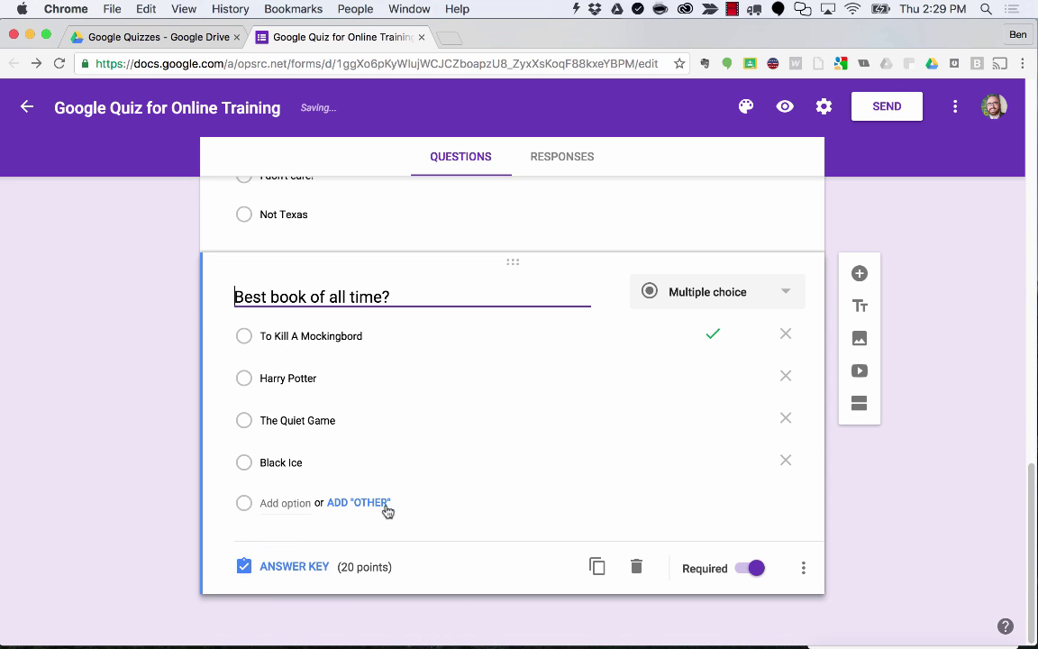
Reopen the Sooners or Cowboys? question to review its settings.
{"action": "left_click", "coordinate": [413, 272]}
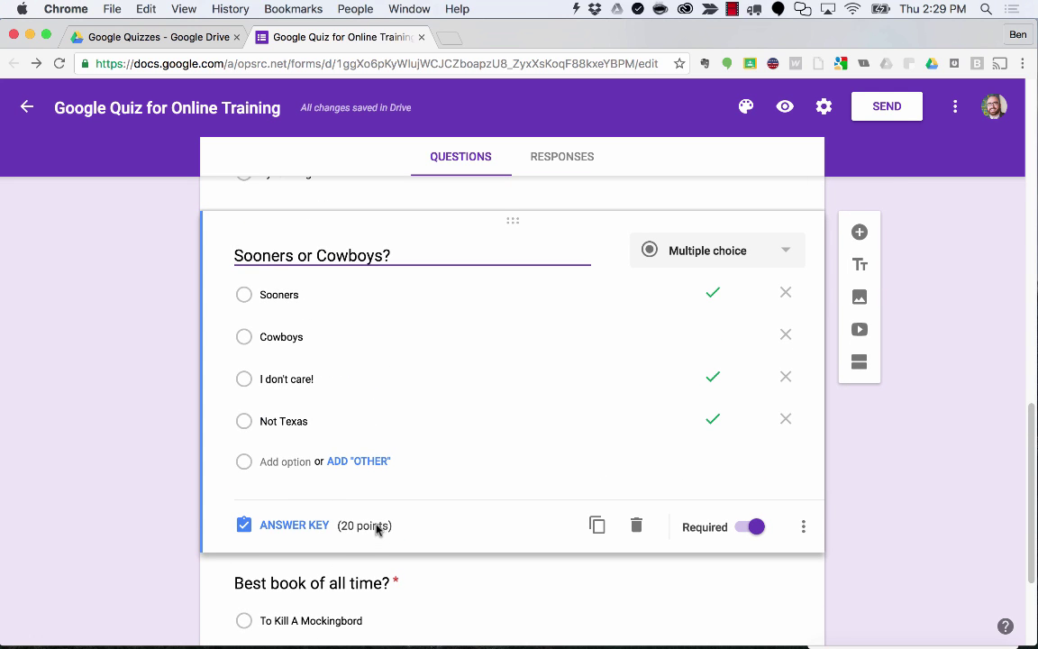
{"action": "scroll", "coordinate": [371, 538], "scroll_direction": "up", "scroll_amount": 2}
{"action": "scroll", "coordinate": [418, 415], "scroll_direction": "up", "scroll_amount": 2}
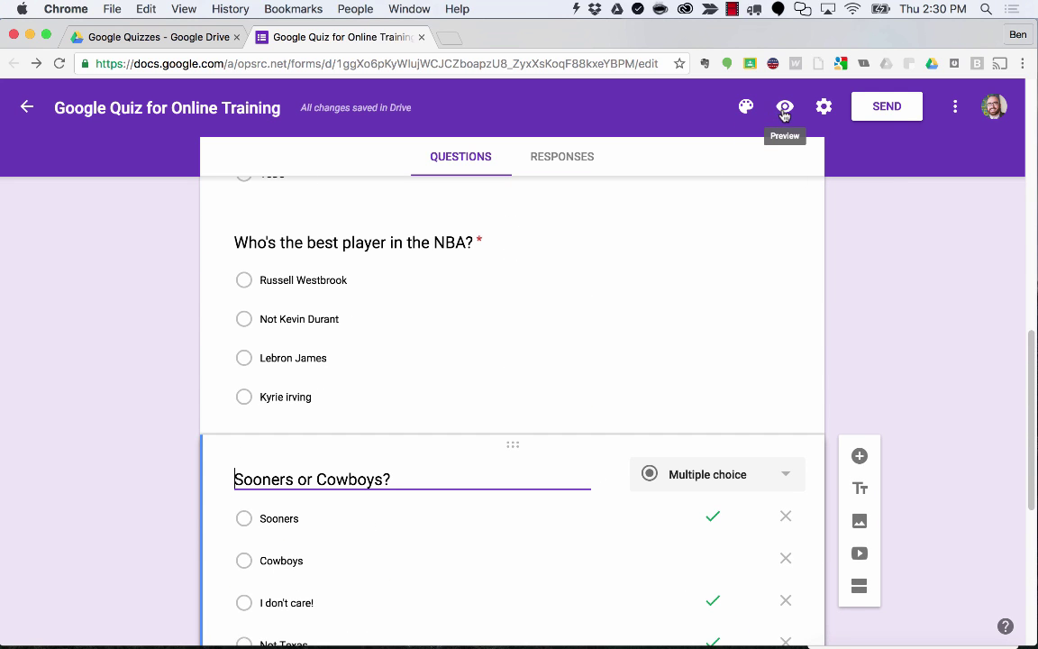
{"action": "left_click", "coordinate": [785, 109]}
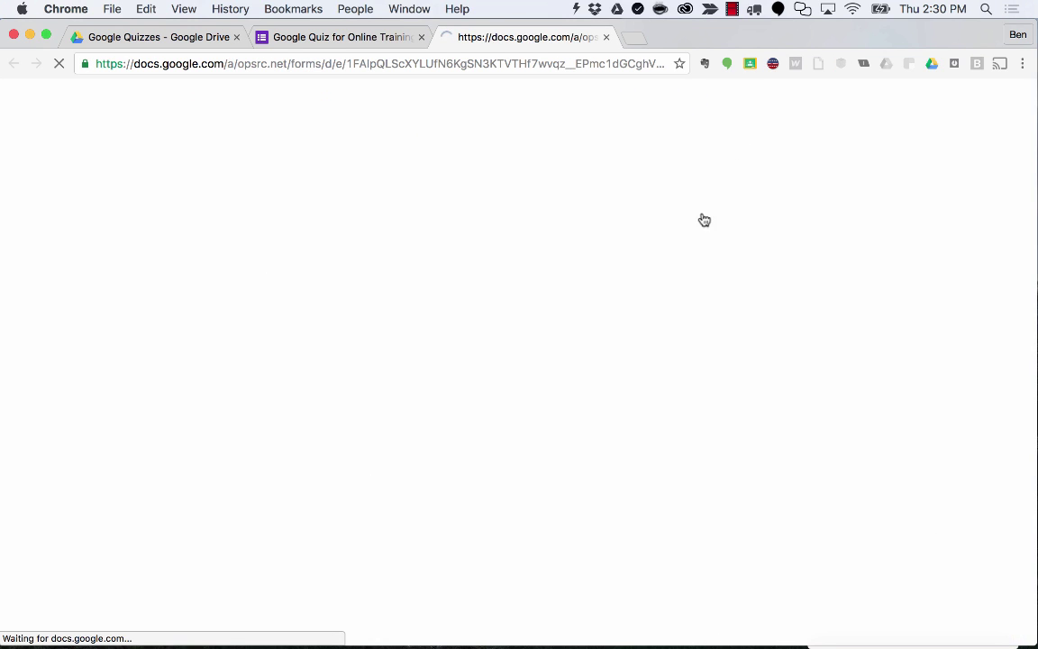
{"action": "scroll", "coordinate": [675, 259], "scroll_direction": "down", "scroll_amount": 4}
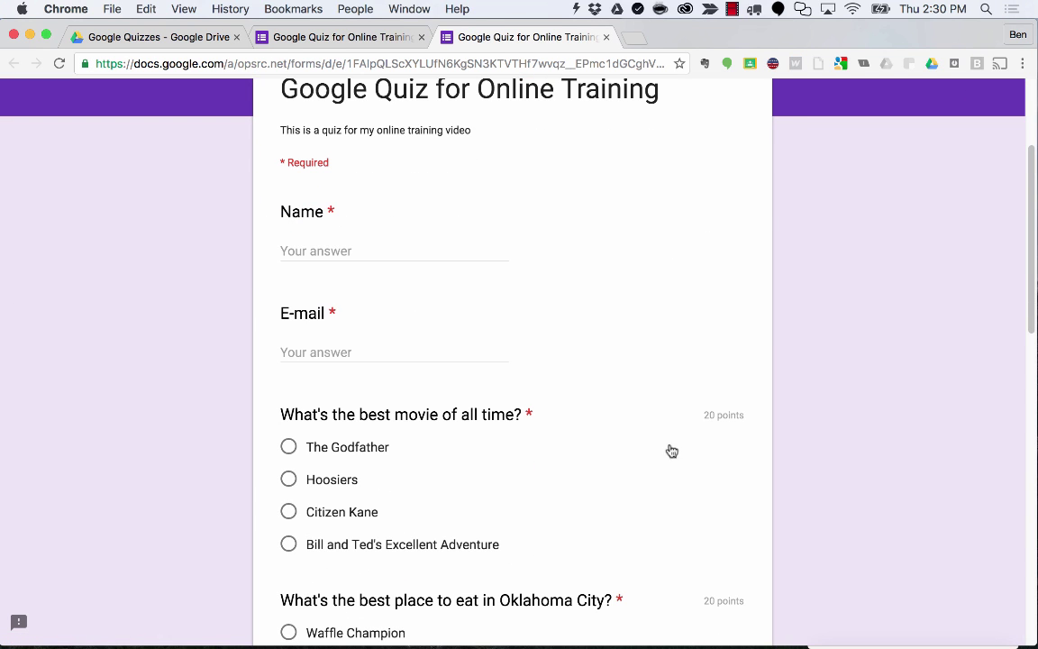
{"action": "scroll", "coordinate": [719, 415], "scroll_direction": "down", "scroll_amount": 1}
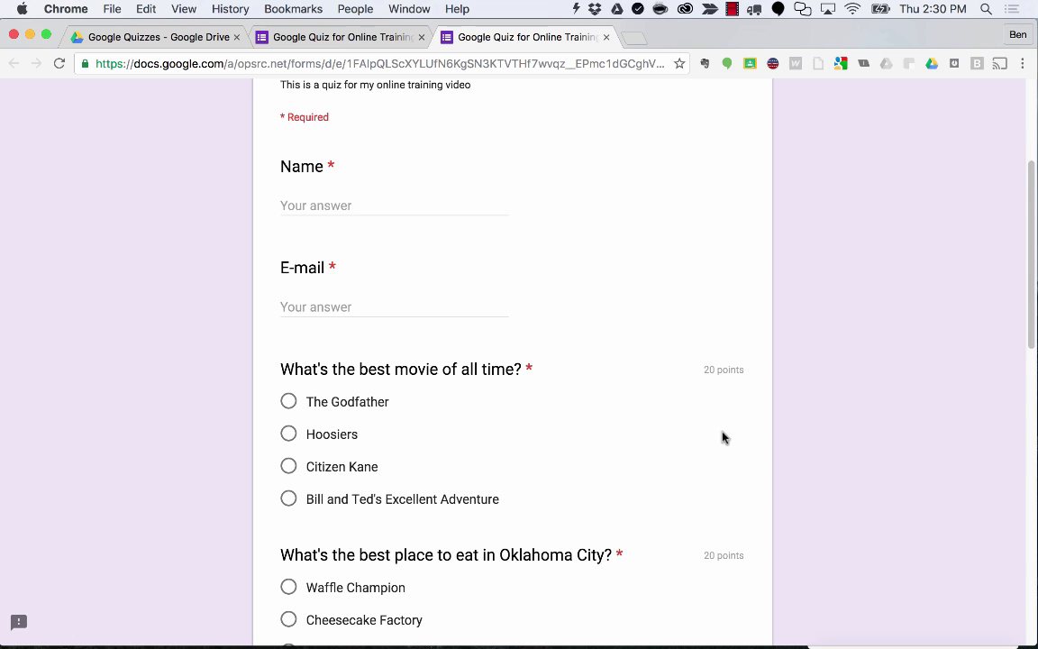
{"action": "scroll", "coordinate": [718, 452], "scroll_direction": "down", "scroll_amount": 1}
{"action": "scroll", "coordinate": [699, 373], "scroll_direction": "down", "scroll_amount": 2}
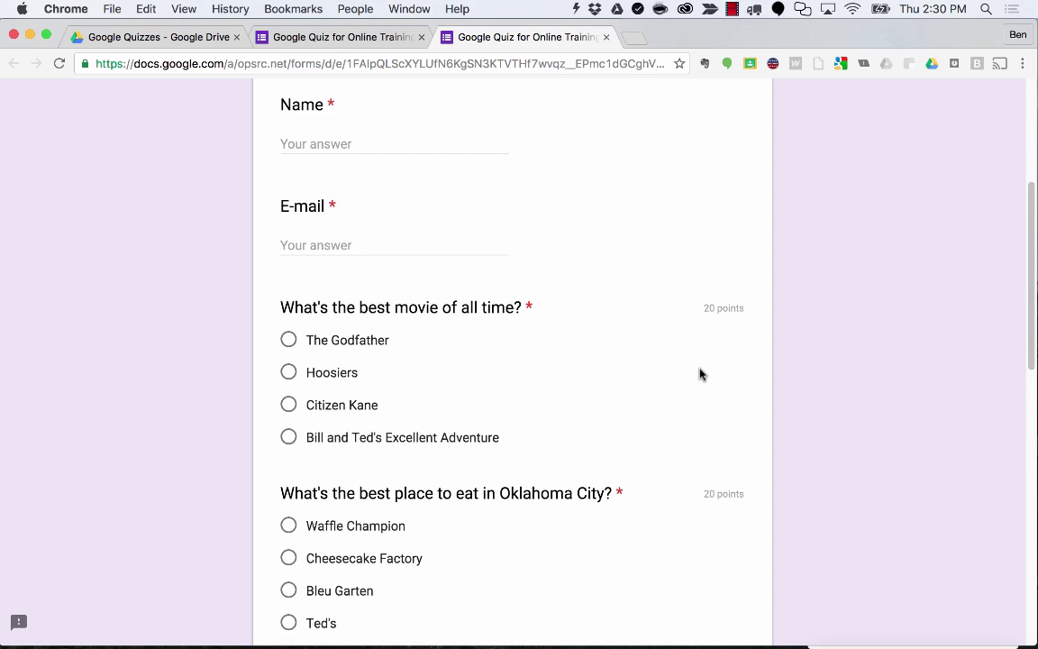
{"action": "scroll", "coordinate": [714, 414], "scroll_direction": "down", "scroll_amount": 3}
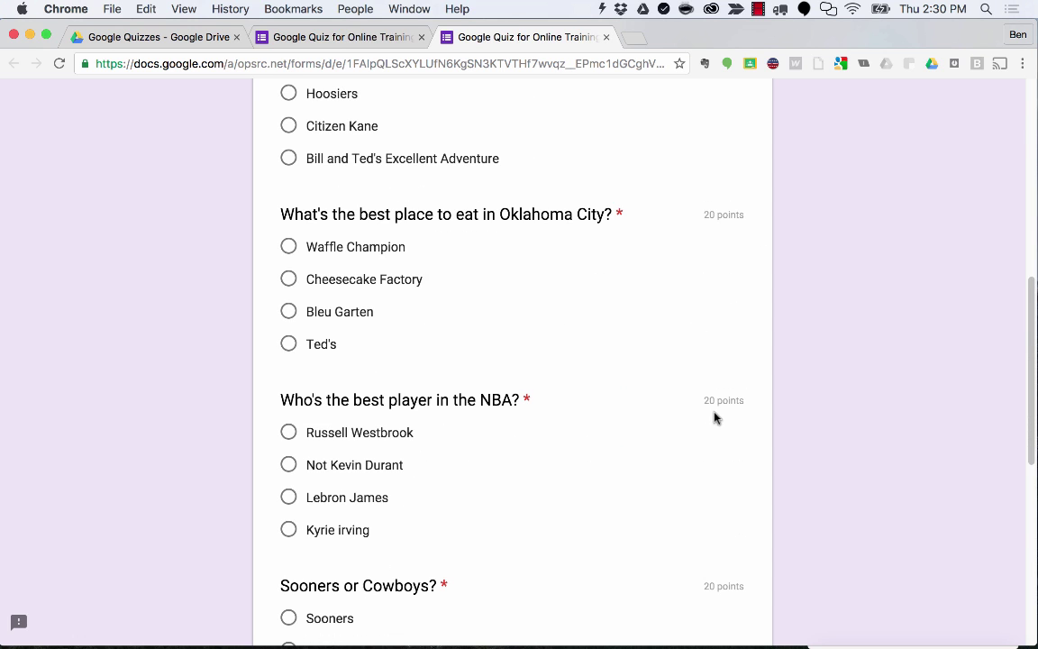
{"action": "scroll", "coordinate": [700, 402], "scroll_direction": "down", "scroll_amount": 5}
{"action": "scroll", "coordinate": [700, 409], "scroll_direction": "down", "scroll_amount": 1}
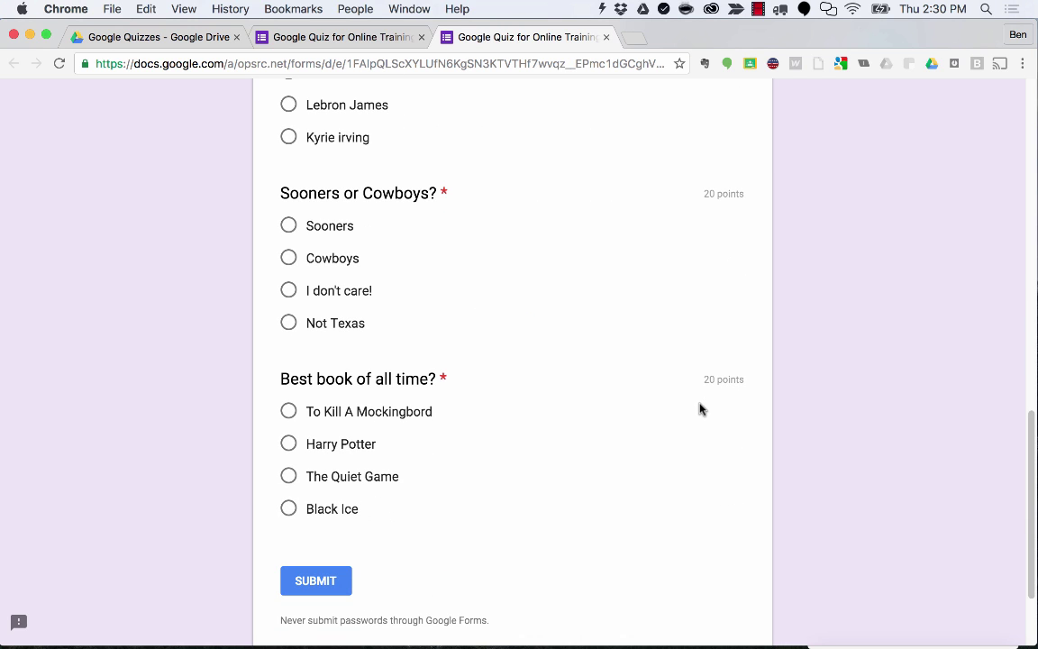
Close the quiz preview and show the Best book question's answer key at 20 points.
{"action": "left_click", "coordinate": [606, 37]}
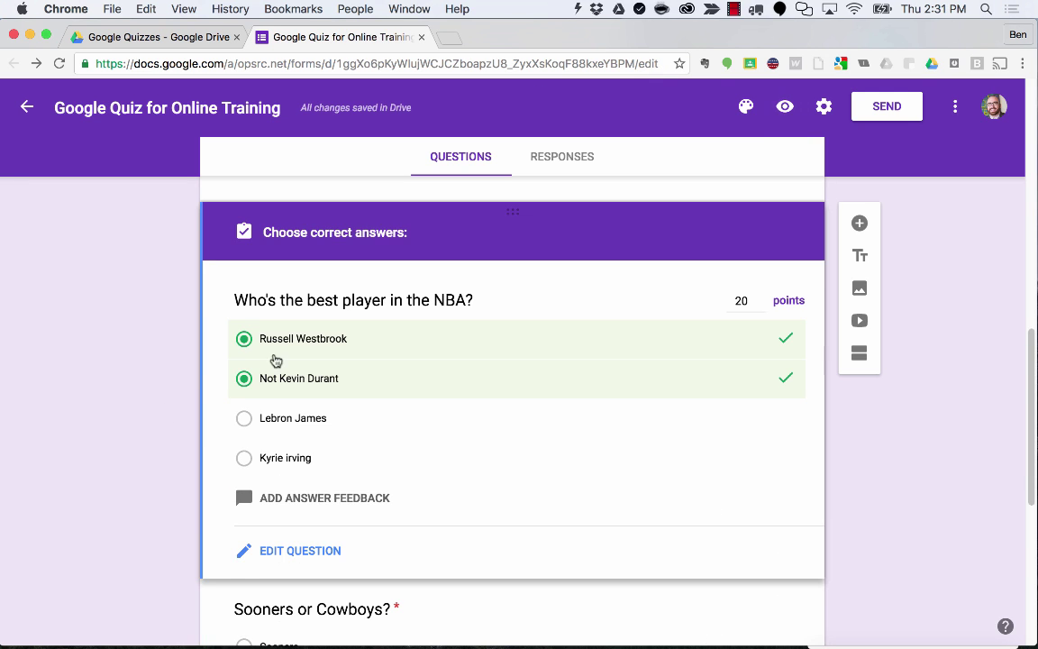
{"action": "scroll", "coordinate": [318, 304], "scroll_direction": "up", "scroll_amount": 5}
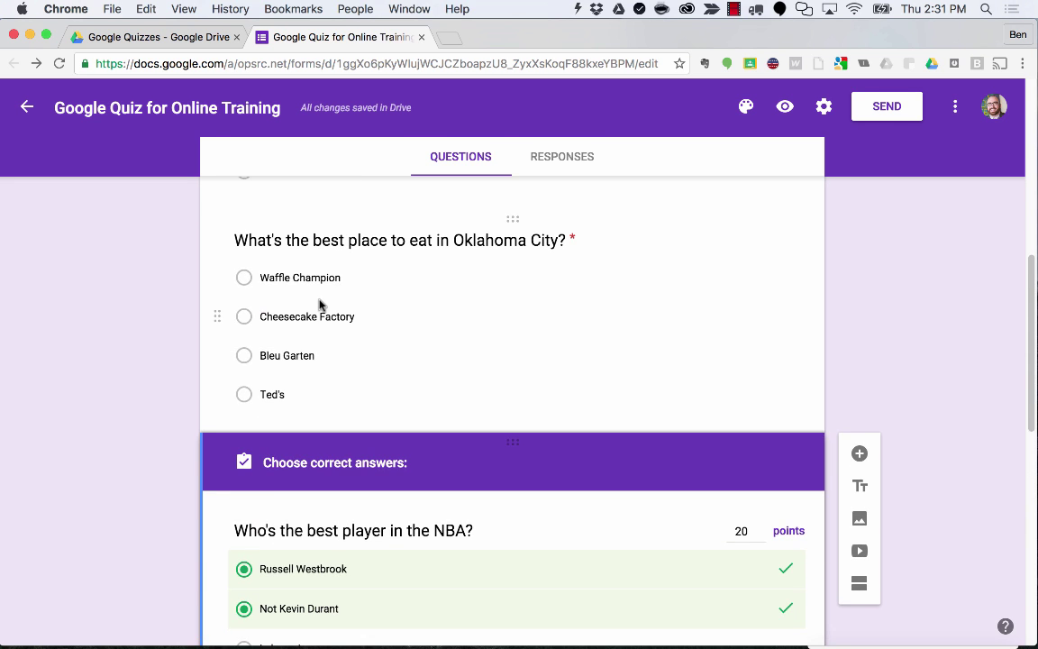
{"action": "scroll", "coordinate": [317, 304], "scroll_direction": "up", "scroll_amount": 2}
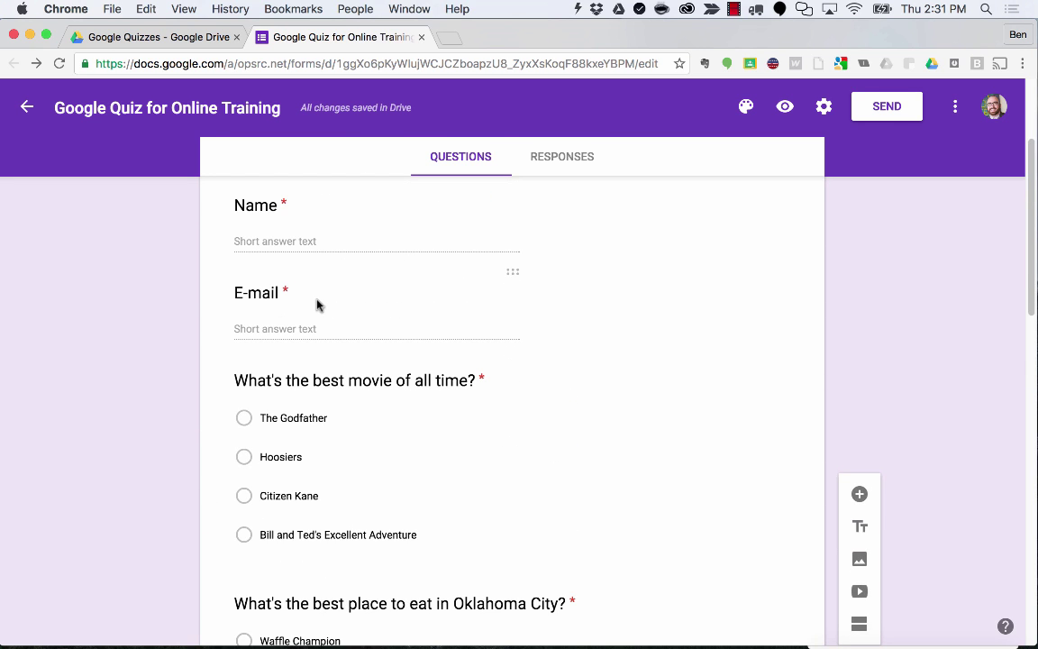
{"action": "scroll", "coordinate": [317, 304], "scroll_direction": "down", "scroll_amount": 10}
{"action": "left_click", "coordinate": [375, 470]}
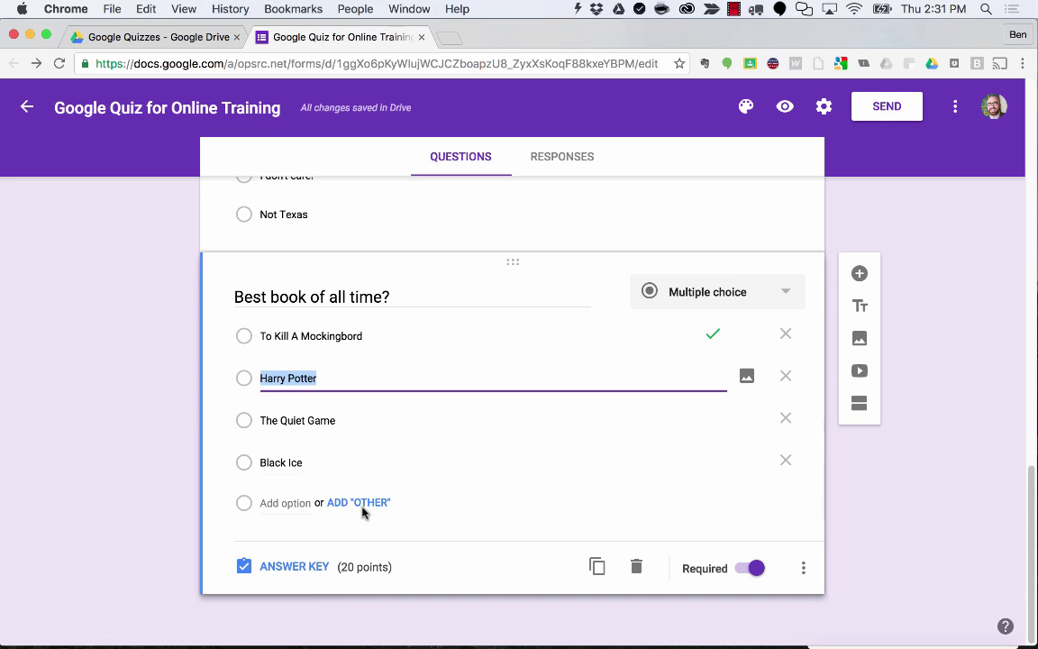
{"action": "left_click", "coordinate": [306, 573]}
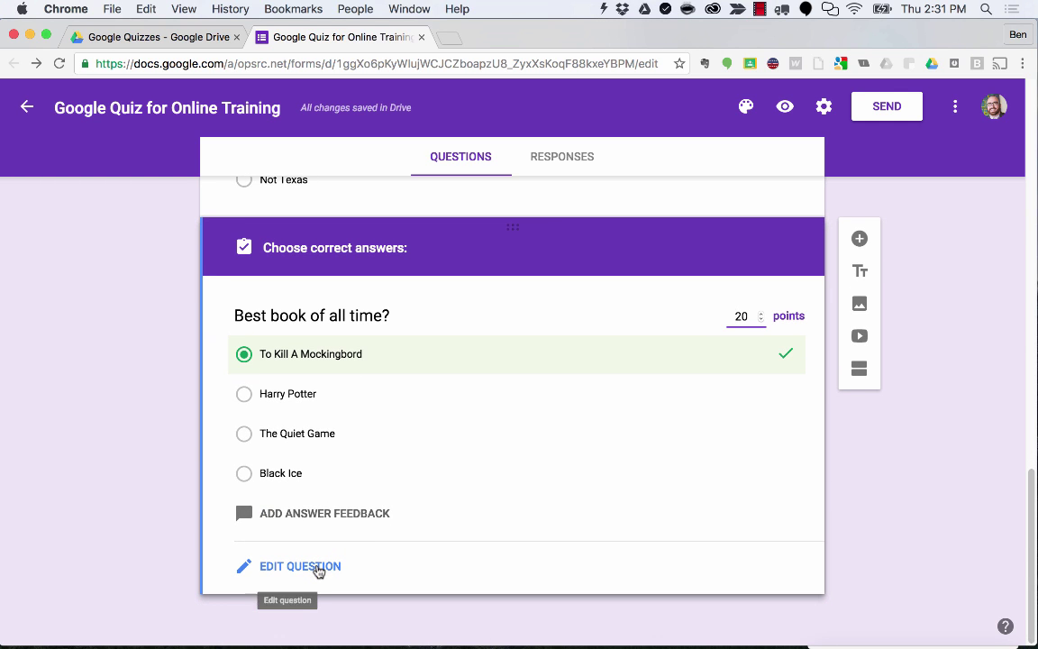
Save feedback on the book question: a Mockingbird explanation for wrong answers, "Correct! Don't you love Harper Lee?" for right ones.
{"action": "left_click", "coordinate": [322, 514]}
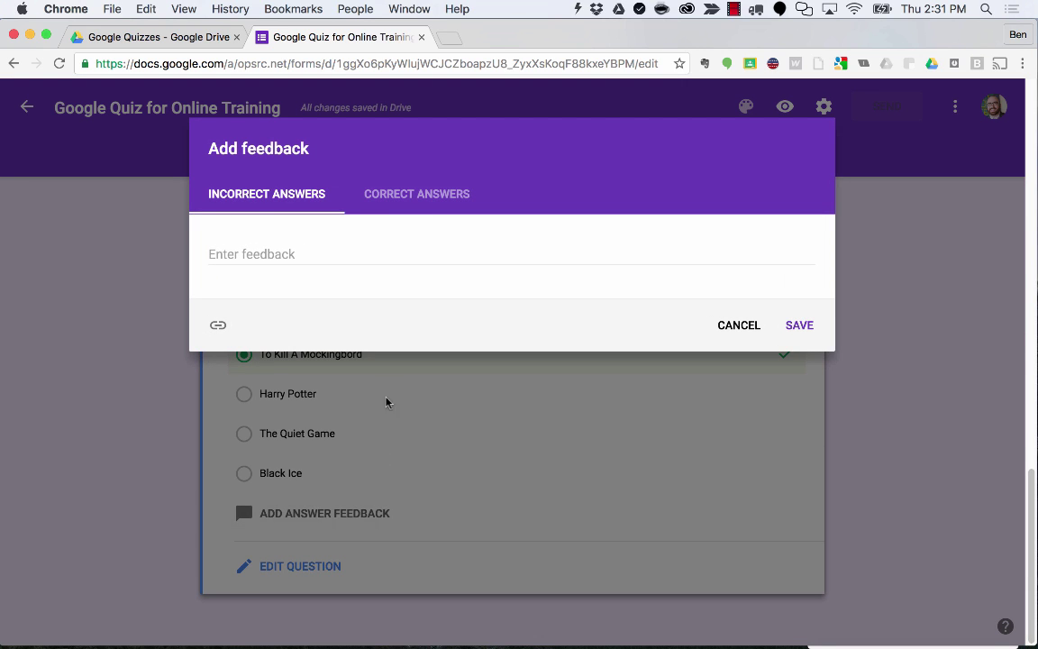
{"action": "left_click", "coordinate": [273, 256]}
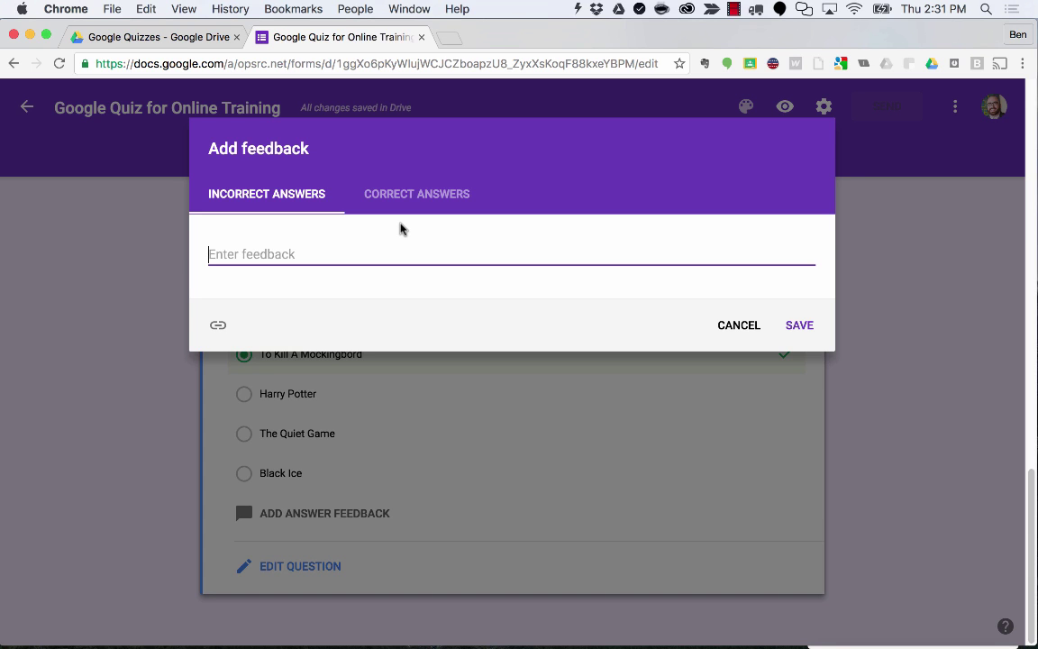
{"action": "type", "text": "To Kill A Mockingbird is the"}
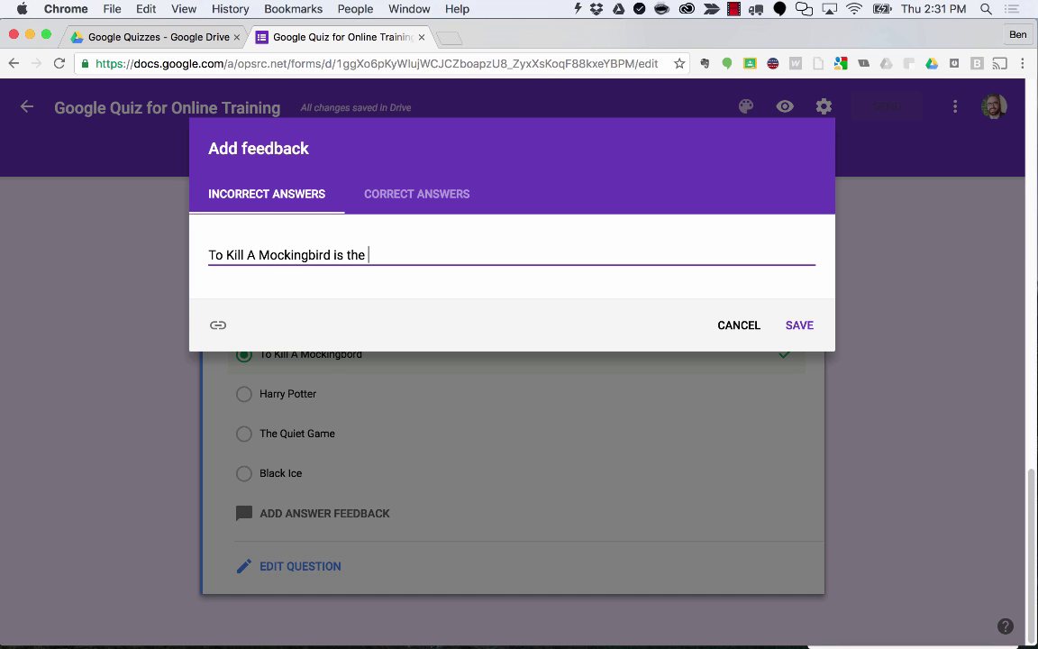
{"action": "type", "text": "obvious right answer becaus"}
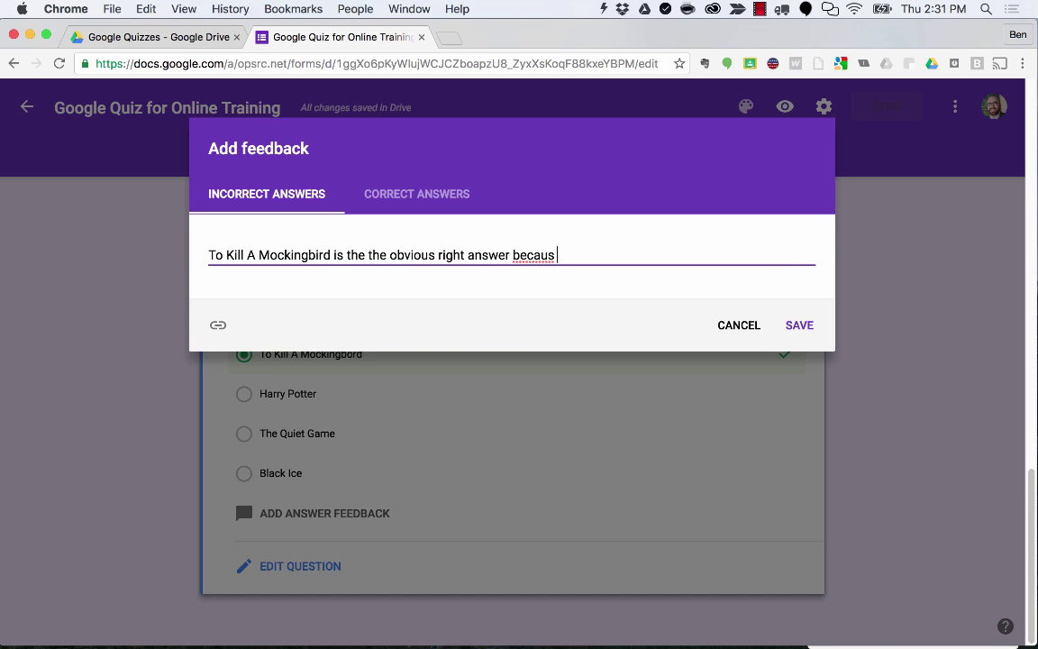
{"action": "type", "text": "e I'm making the quiz!"}
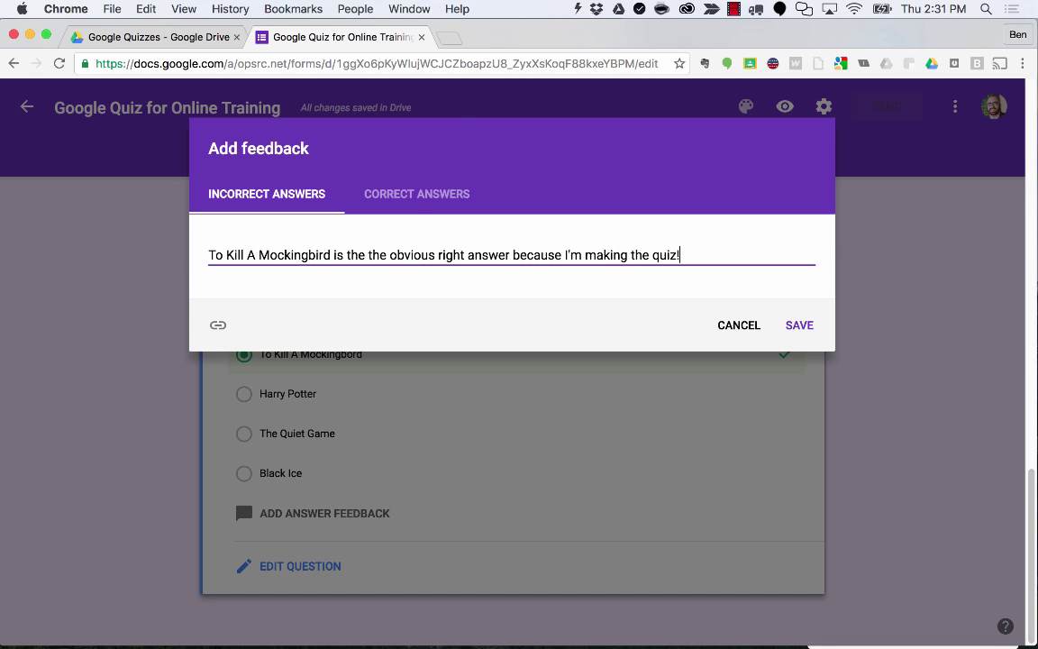
{"action": "left_click", "coordinate": [410, 213]}
{"action": "left_click", "coordinate": [379, 252]}
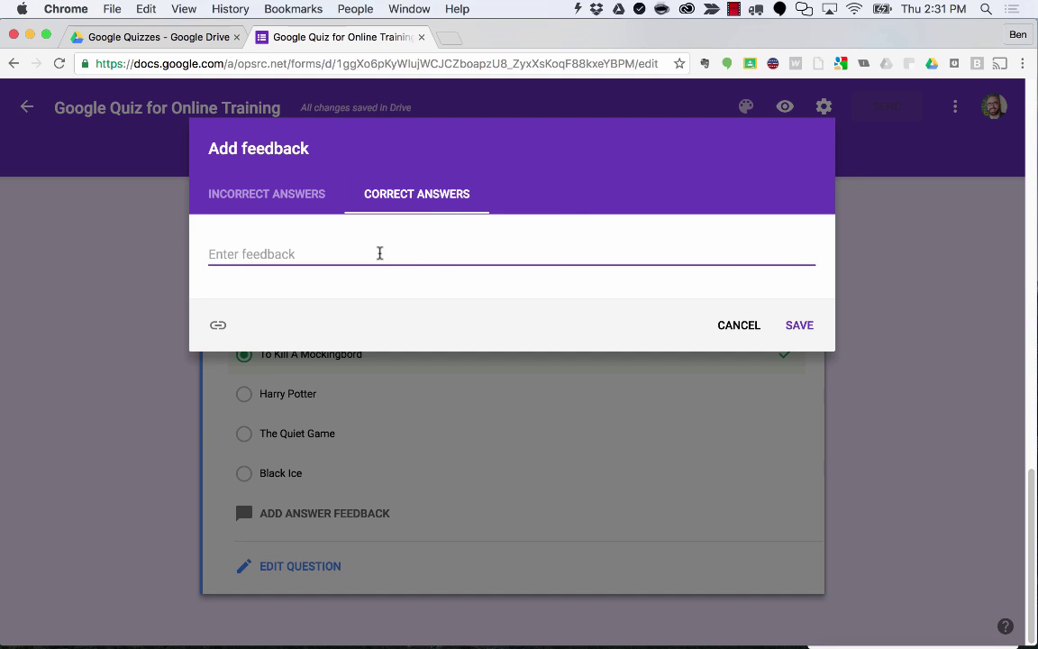
{"action": "type", "text": "Correct! Don't you love Harper Lee?"}
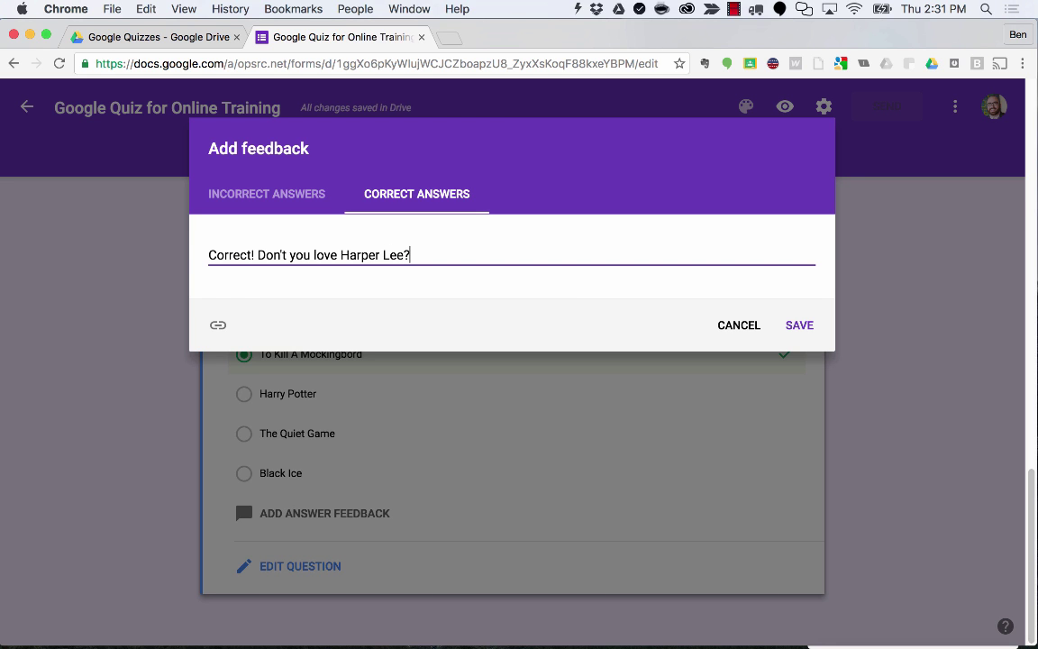
{"action": "left_click", "coordinate": [802, 325]}
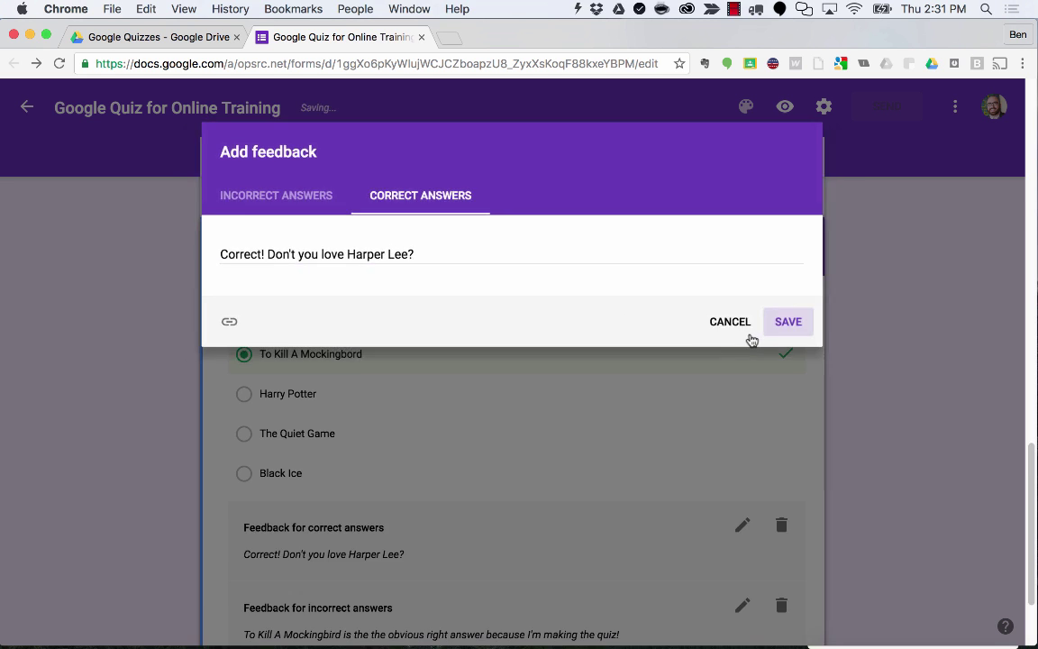
{"action": "scroll", "coordinate": [577, 428], "scroll_direction": "down", "scroll_amount": 2}
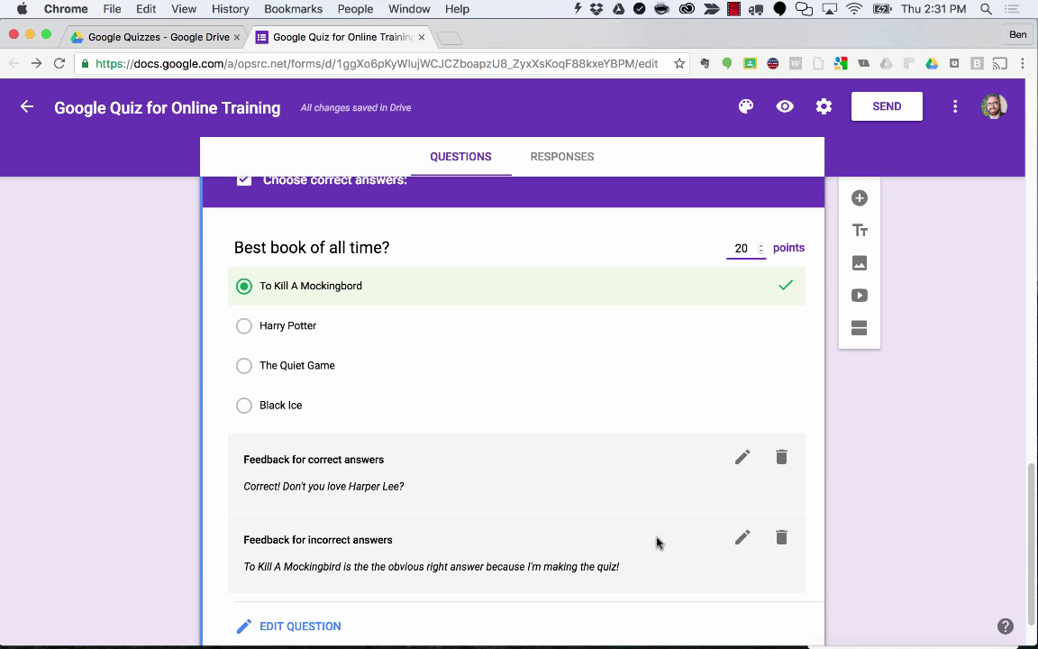
{"action": "scroll", "coordinate": [650, 459], "scroll_direction": "down", "scroll_amount": 1}
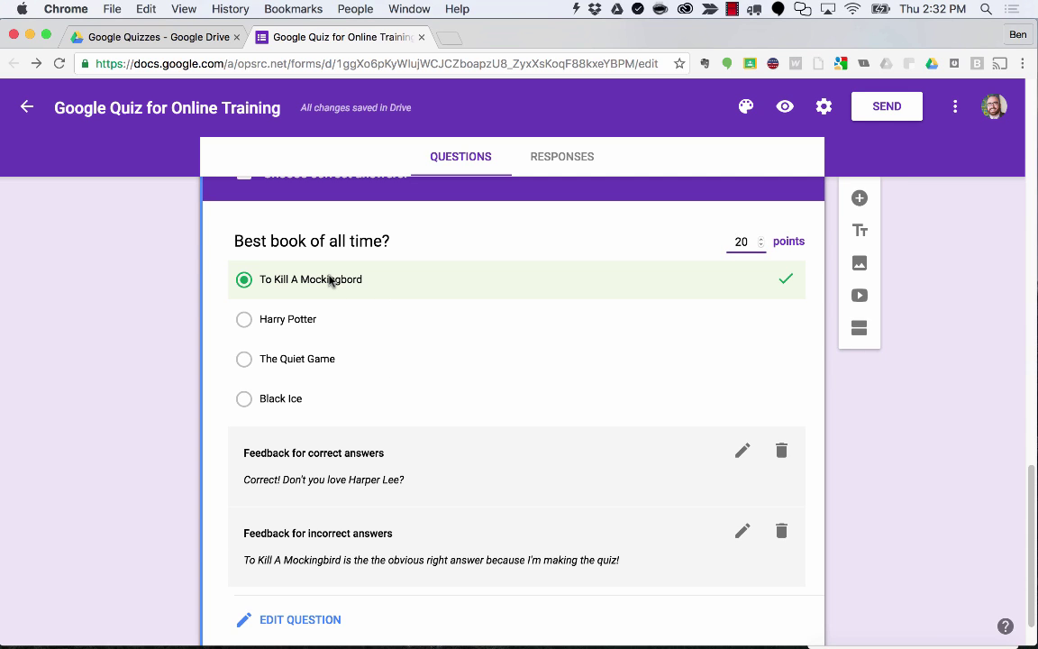
{"action": "scroll", "coordinate": [334, 315], "scroll_direction": "down", "scroll_amount": 2}
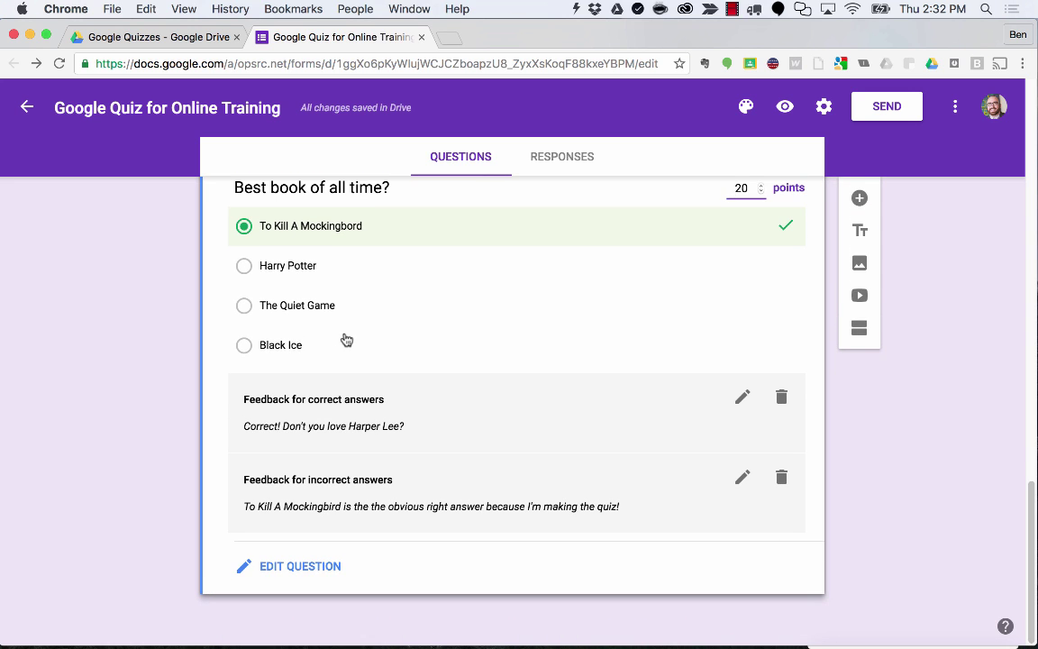
{"action": "scroll", "coordinate": [346, 339], "scroll_direction": "up", "scroll_amount": 10}
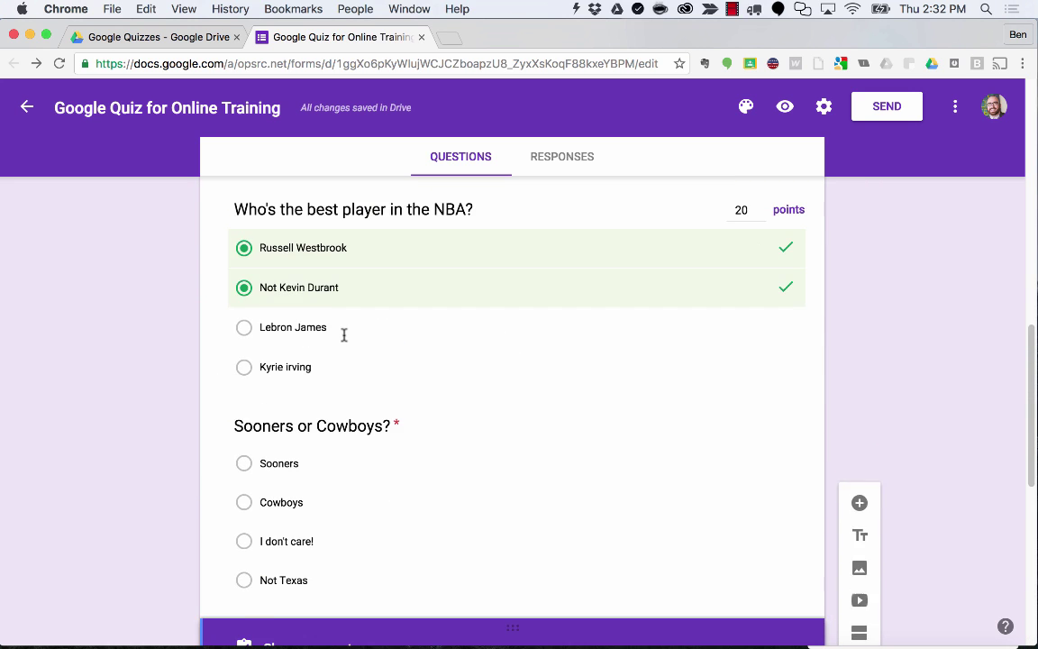
{"action": "scroll", "coordinate": [343, 335], "scroll_direction": "up", "scroll_amount": 15}
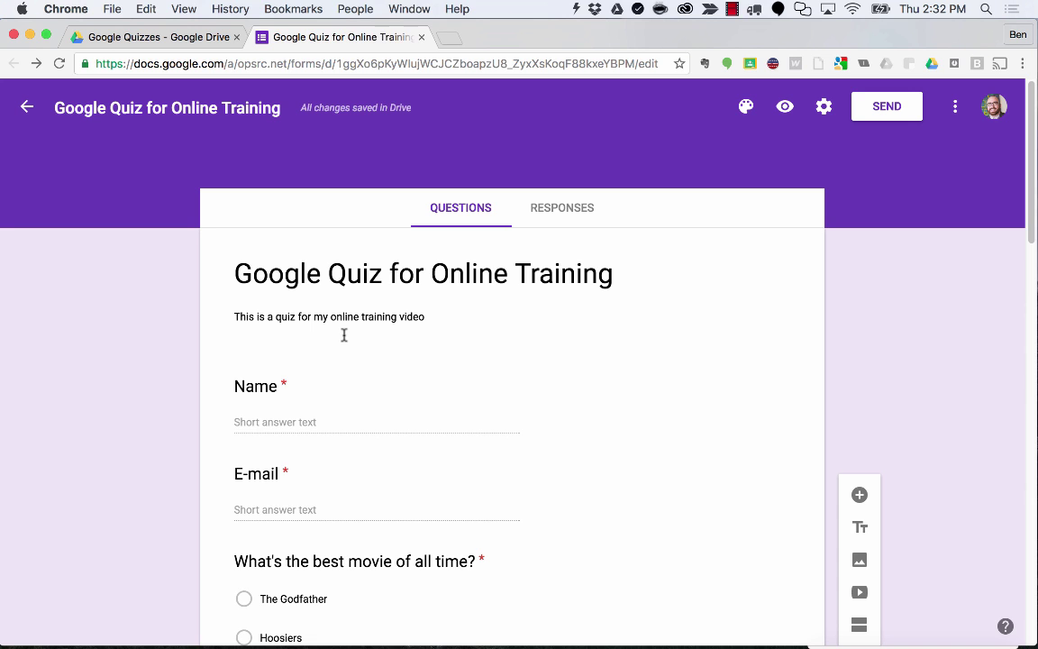
{"action": "scroll", "coordinate": [343, 335], "scroll_direction": "down", "scroll_amount": 20}
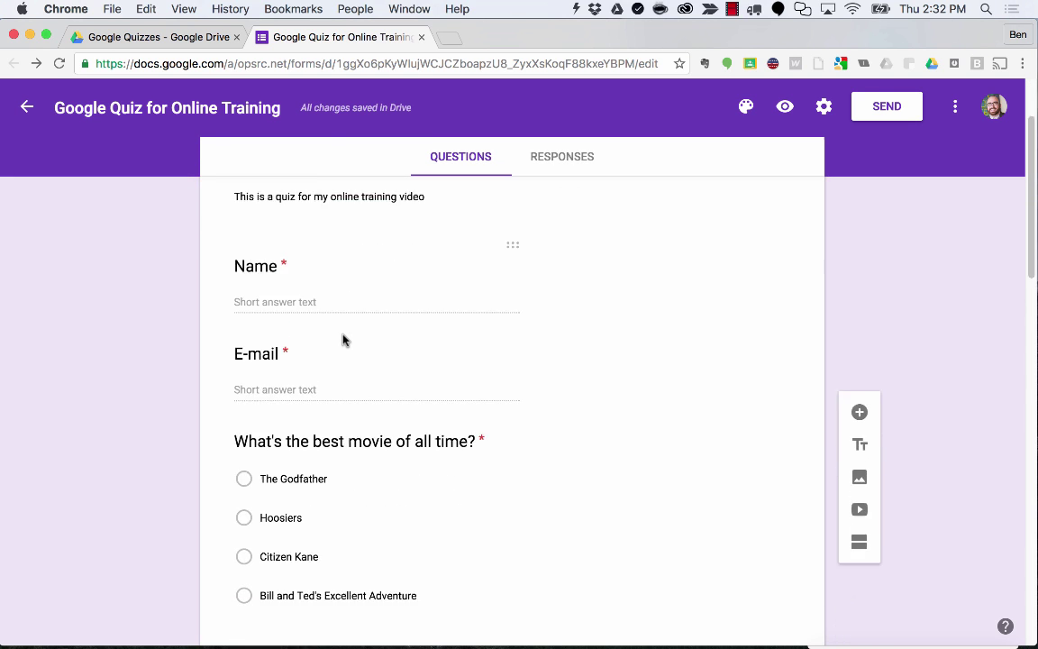
{"action": "scroll", "coordinate": [208, 293], "scroll_direction": "up", "scroll_amount": 20}
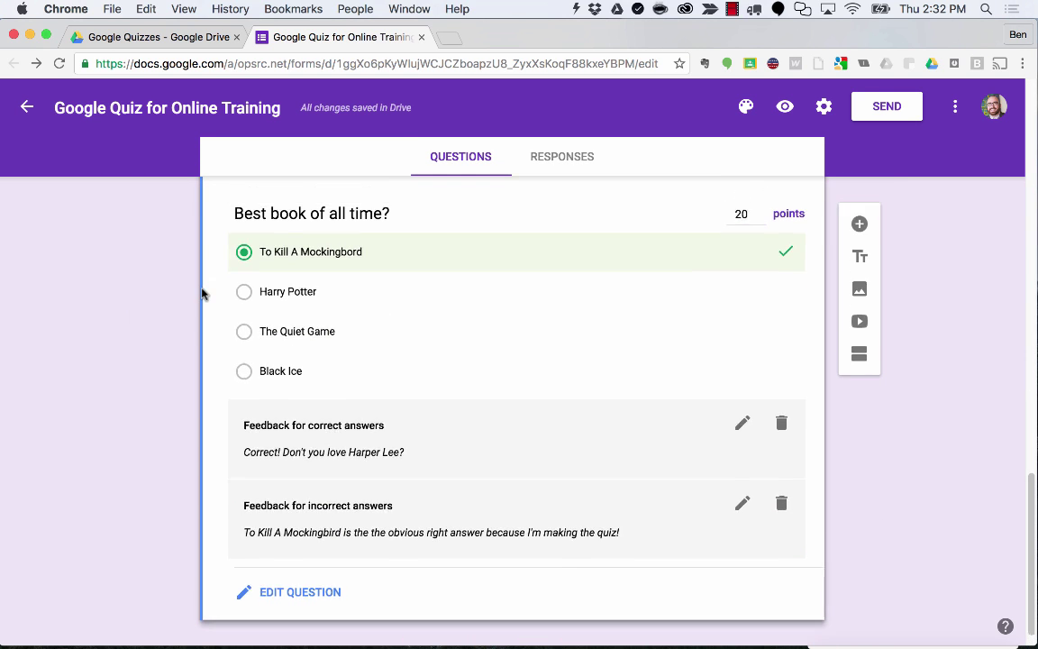
{"action": "scroll", "coordinate": [214, 293], "scroll_direction": "up", "scroll_amount": 2}
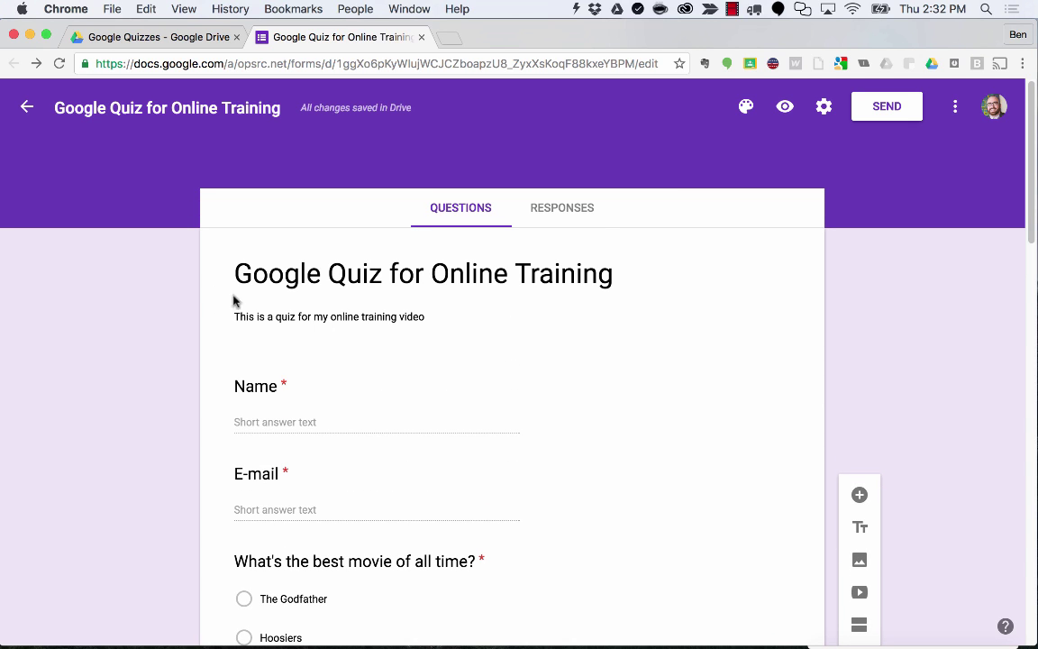
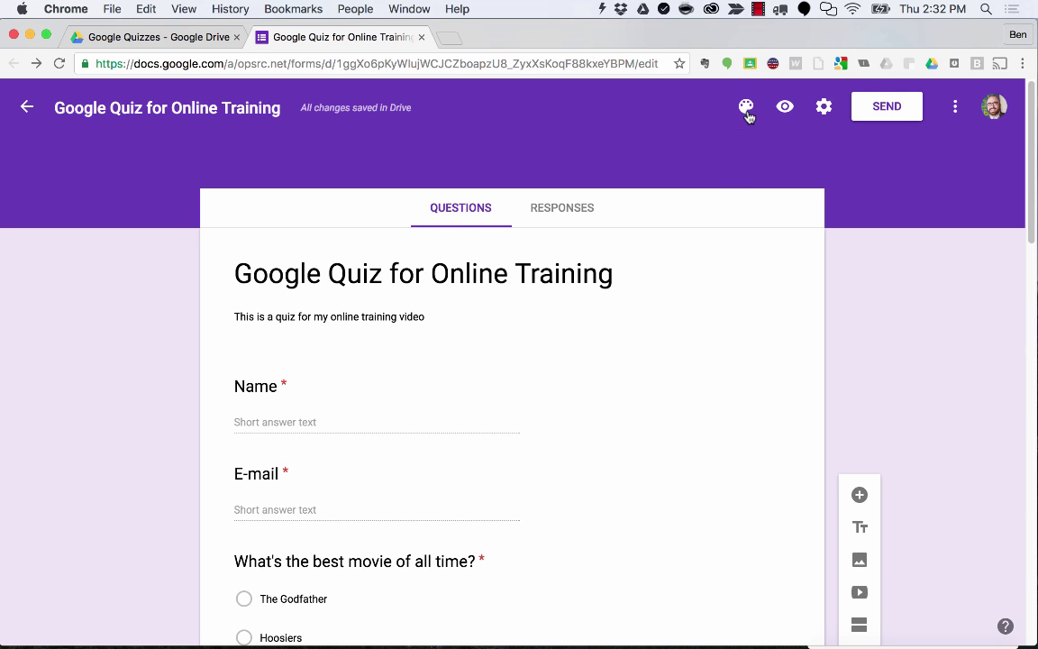
Try a blue theme colour, then apply the Travel river image as the form header.
{"action": "left_click", "coordinate": [747, 110]}
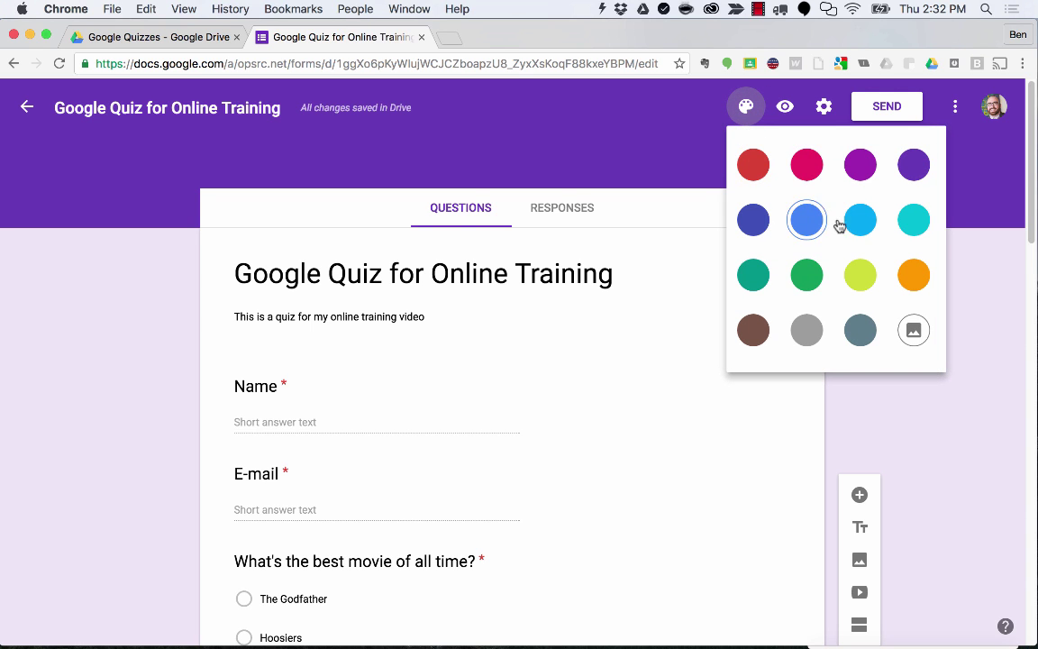
{"action": "left_click", "coordinate": [807, 220]}
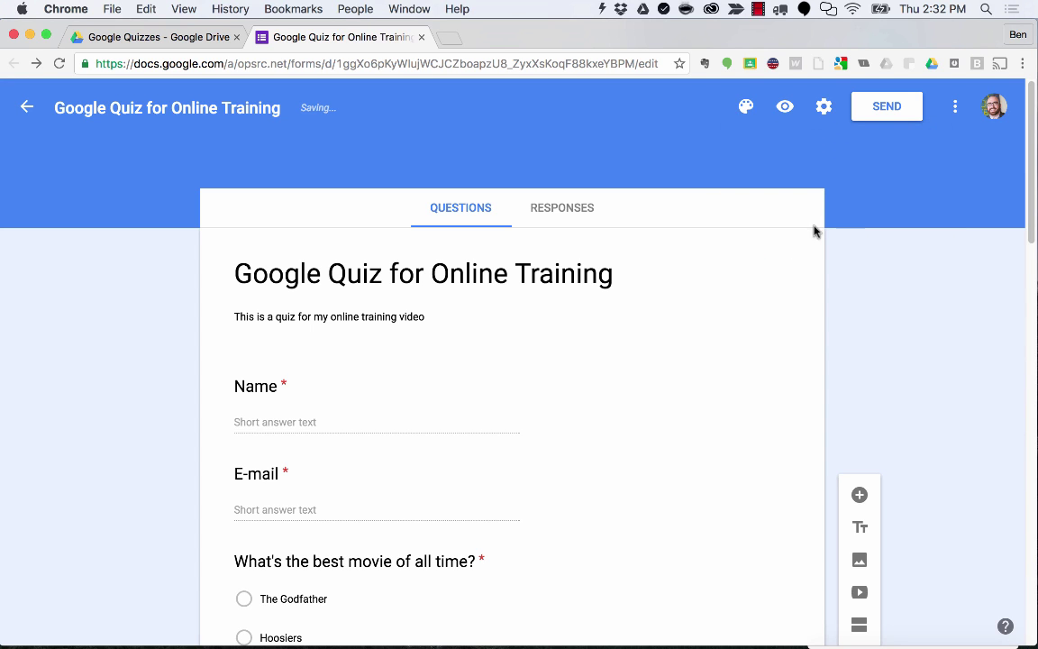
{"action": "left_click", "coordinate": [740, 106]}
{"action": "left_click", "coordinate": [916, 332]}
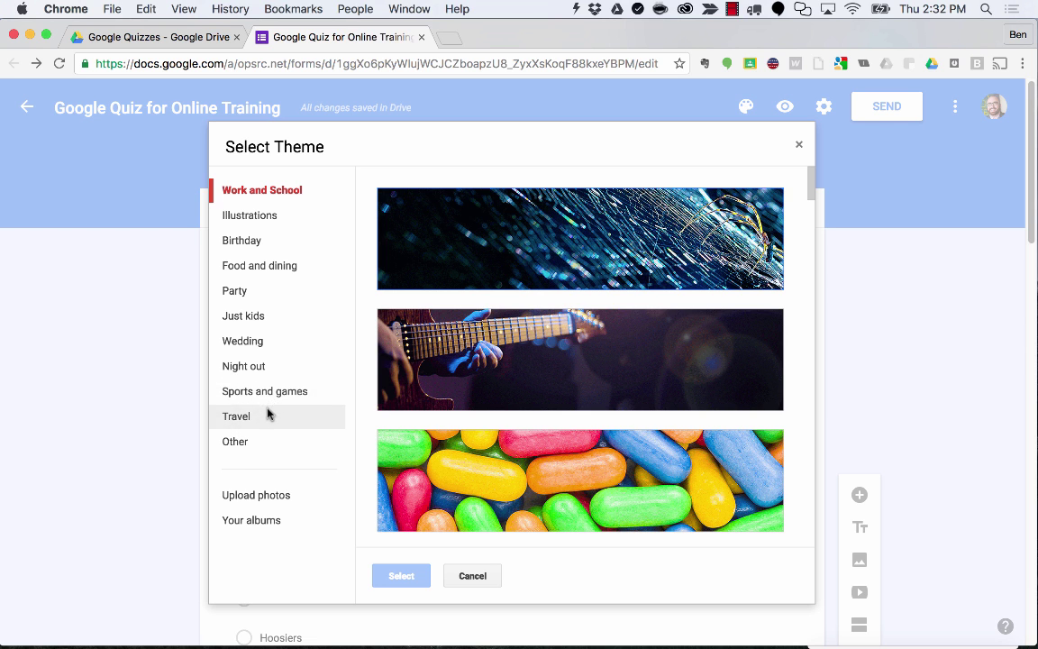
{"action": "left_click", "coordinate": [268, 416]}
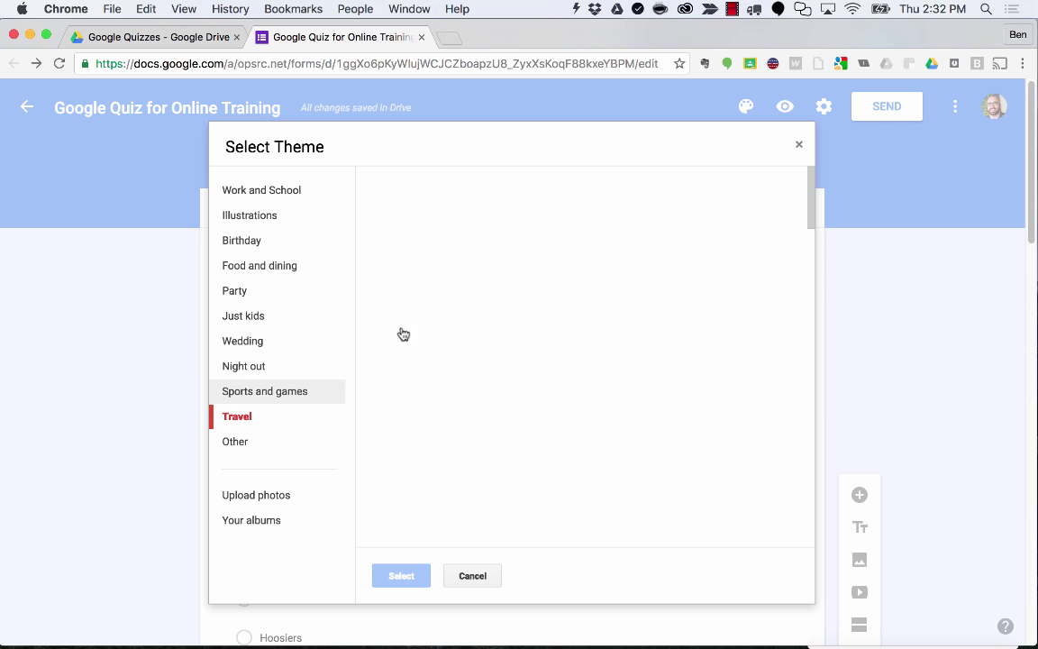
{"action": "left_click", "coordinate": [405, 261]}
{"action": "left_click", "coordinate": [401, 576]}
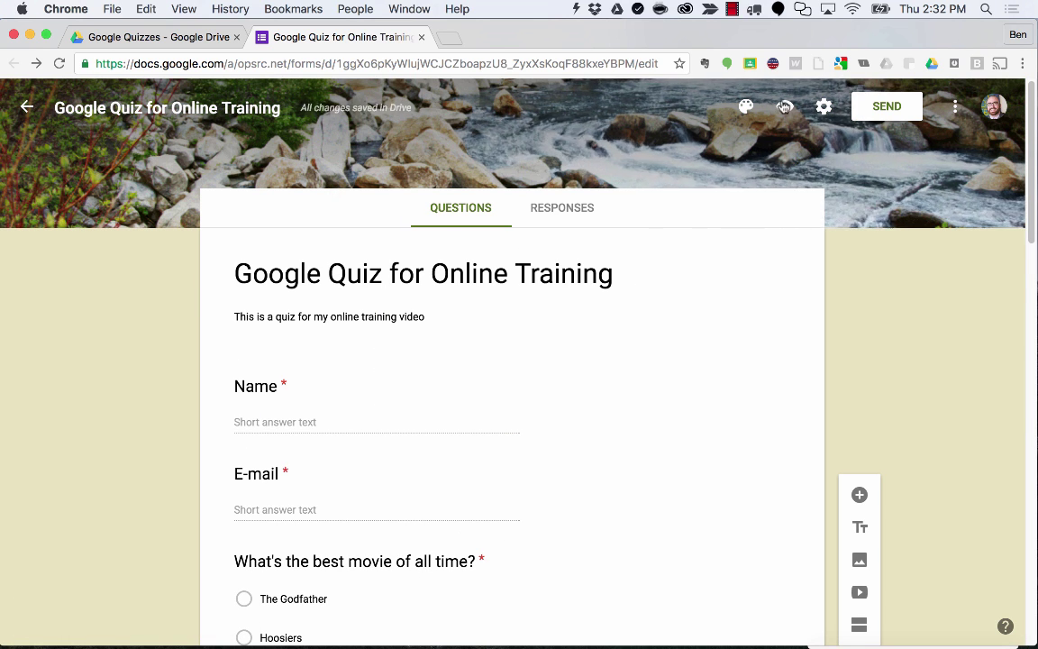
Switch the theme to plain green, replacing the river header image.
{"action": "left_click", "coordinate": [745, 110]}
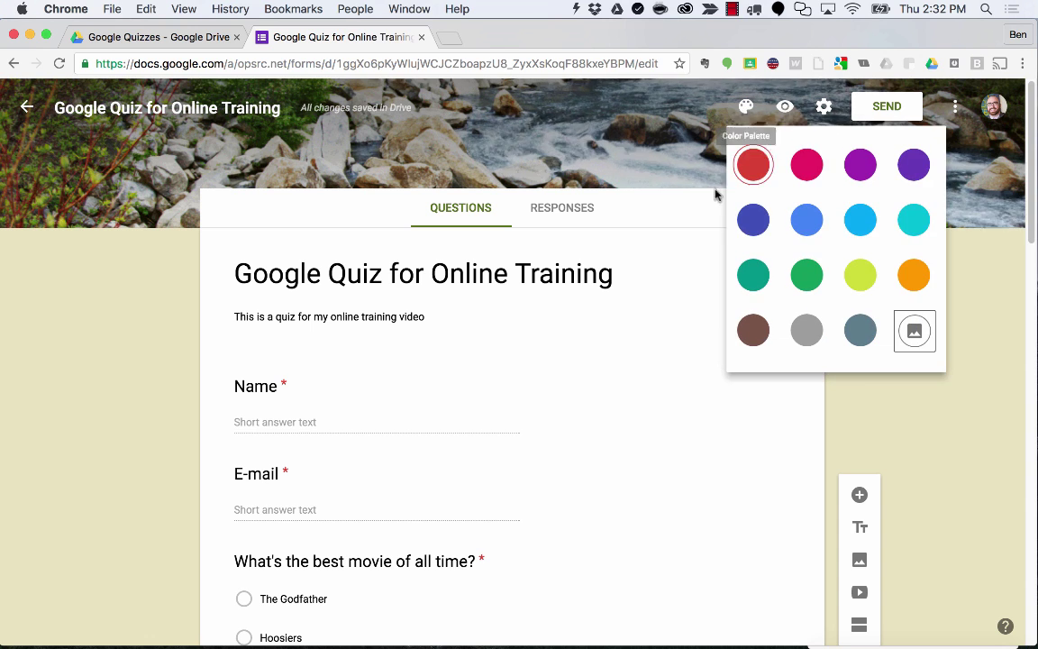
{"action": "left_click", "coordinate": [807, 276]}
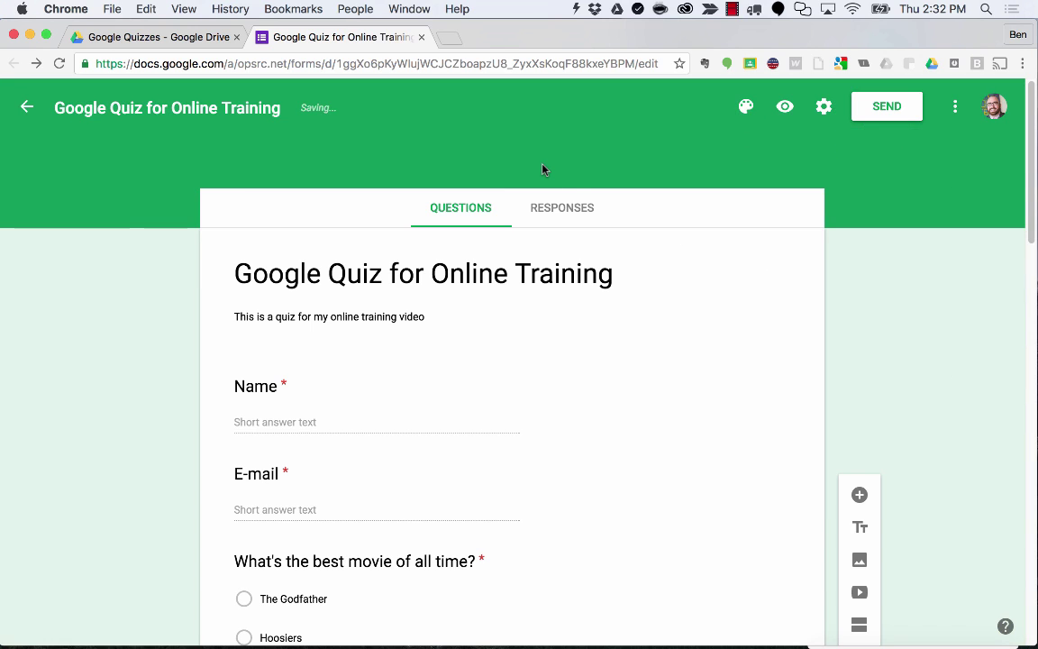
{"action": "scroll", "coordinate": [623, 191], "scroll_direction": "down", "scroll_amount": 1}
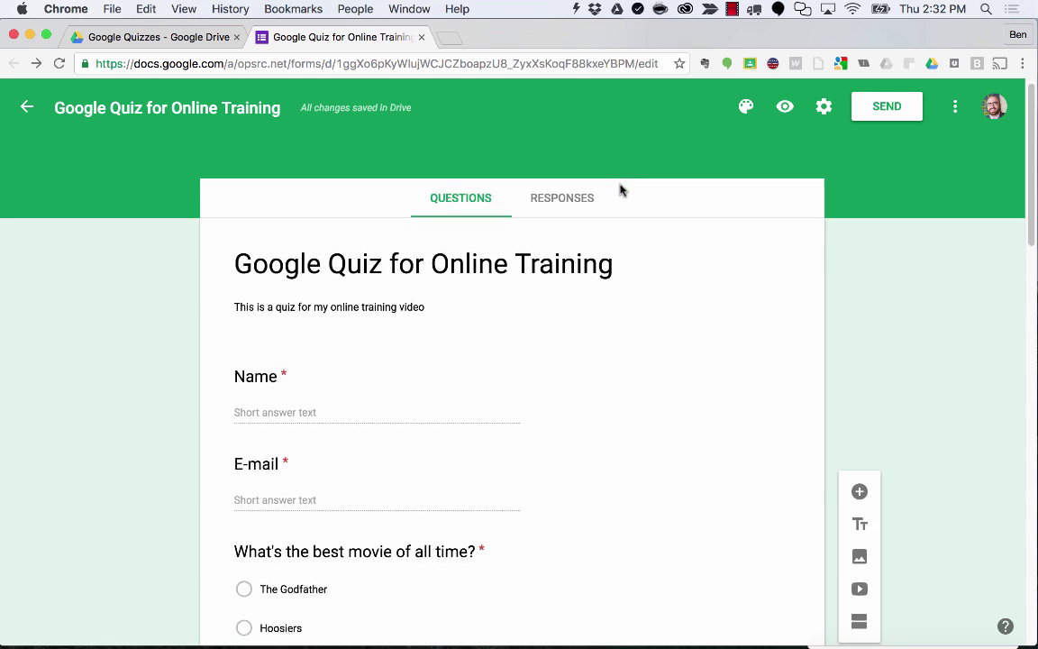
{"action": "scroll", "coordinate": [620, 189], "scroll_direction": "down", "scroll_amount": 20}
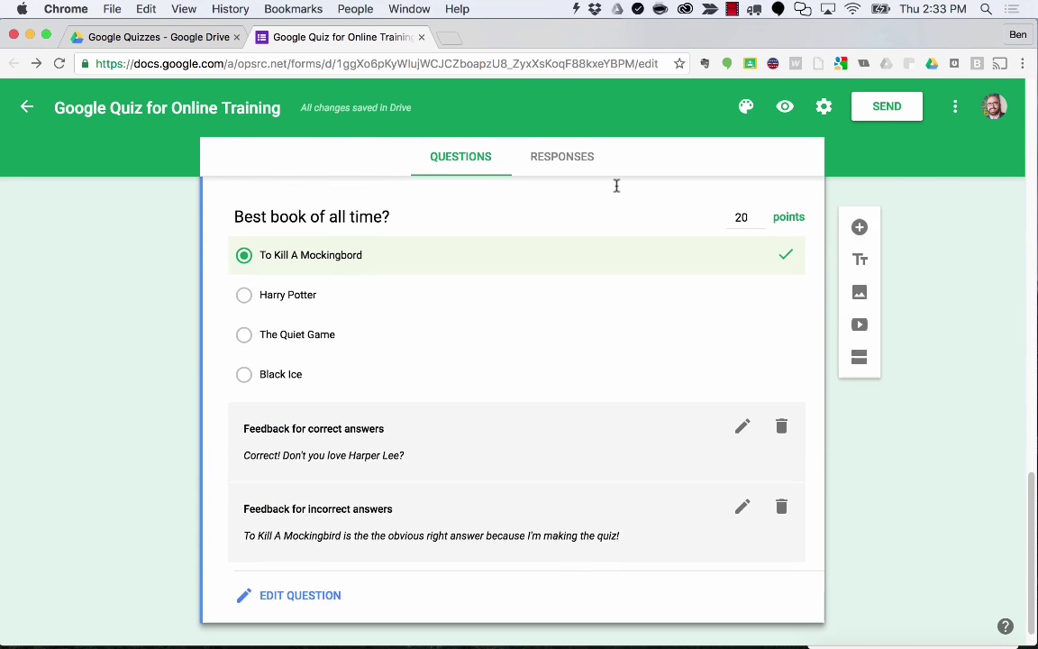
{"action": "scroll", "coordinate": [616, 185], "scroll_direction": "up", "scroll_amount": 20}
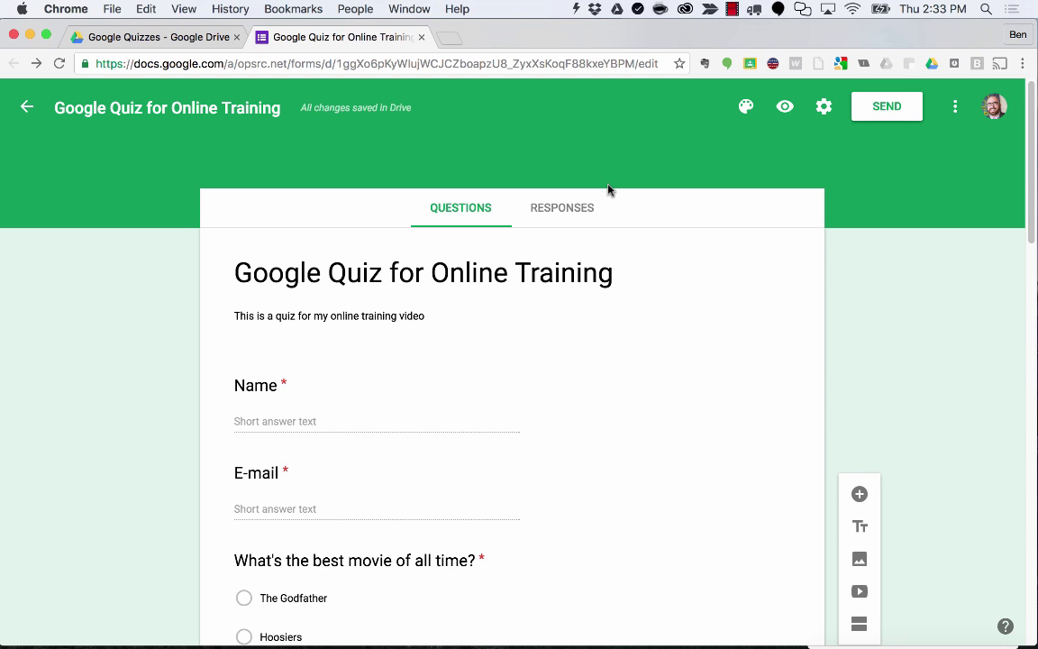
Preview the quiz and enter the first respondent's name, e-mail and movie answer.
{"action": "left_click", "coordinate": [786, 108]}
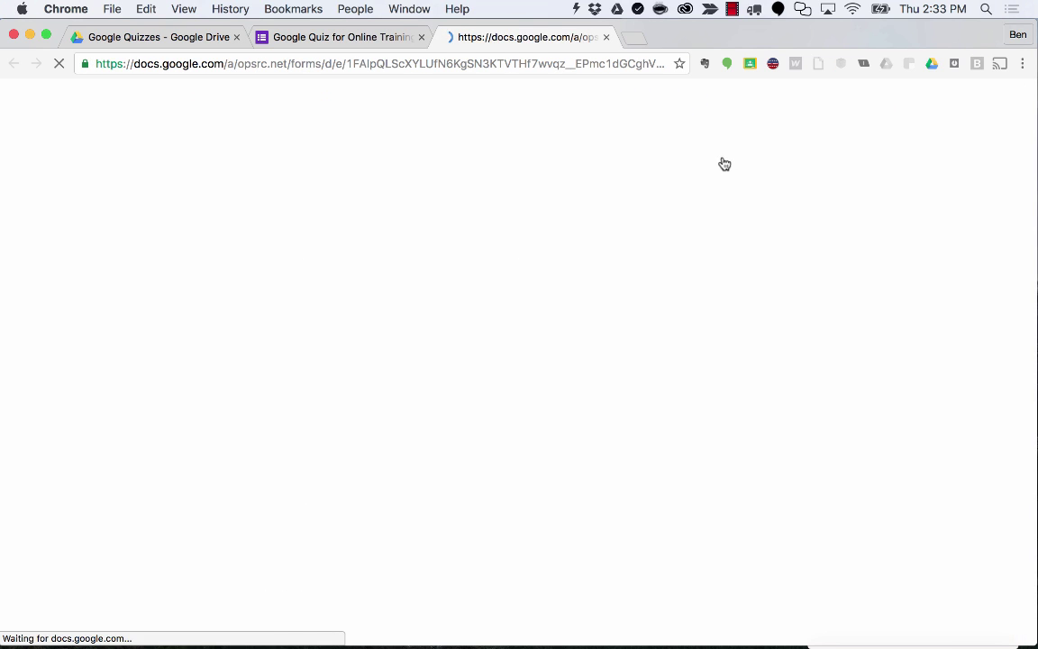
{"action": "scroll", "coordinate": [709, 165], "scroll_direction": "down", "scroll_amount": 3}
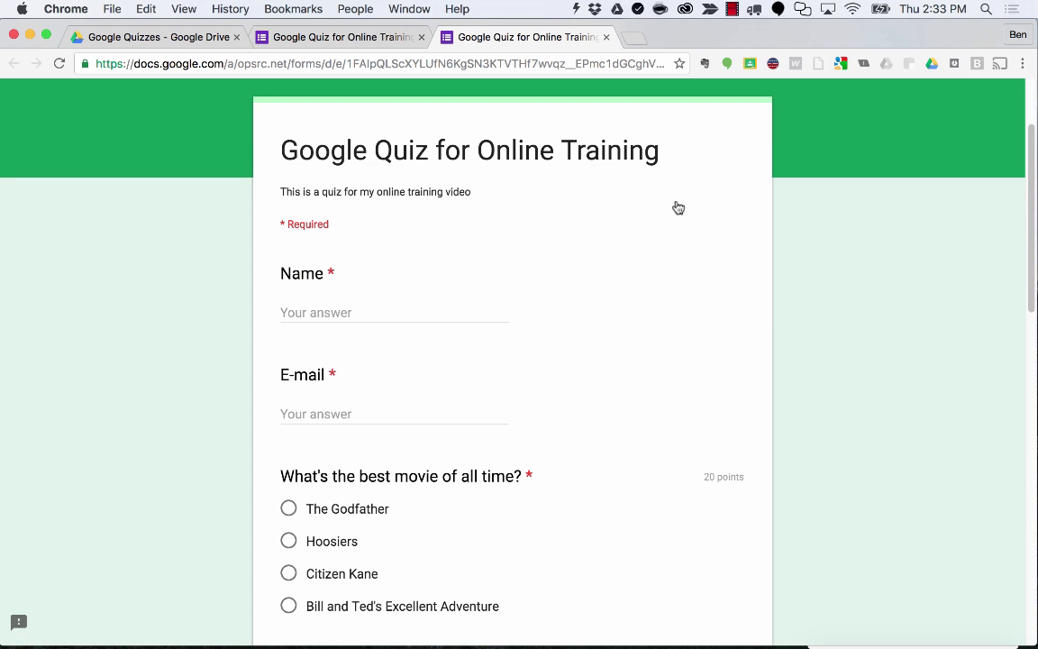
{"action": "left_click", "coordinate": [352, 306]}
{"action": "type", "text": "Indiana Jones"}
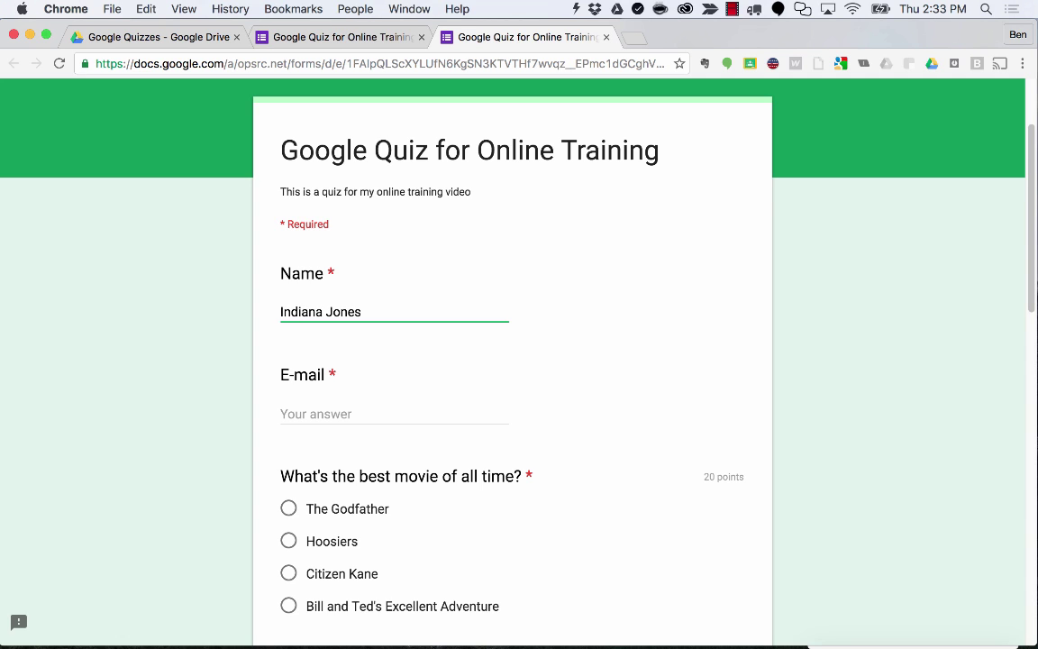
{"action": "key", "text": "Tab"}
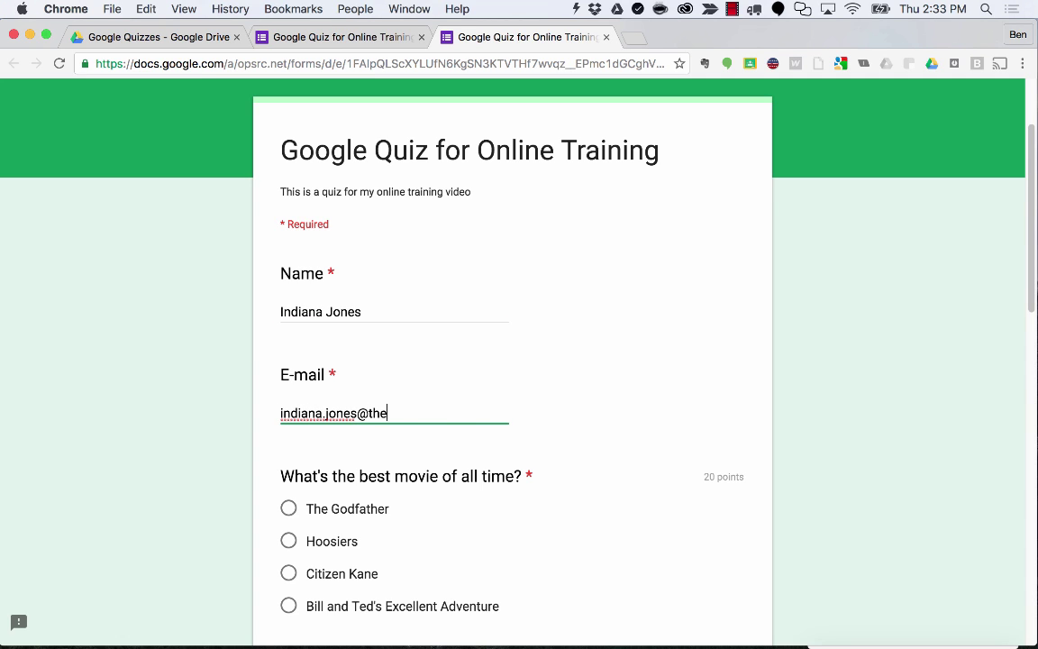
{"action": "key", "text": "Tab"}
{"action": "key", "text": "space"}
{"action": "scroll", "coordinate": [309, 342], "scroll_direction": "down", "scroll_amount": 3}
Answer Waffle Champion, Lebron James, Cowboys and To Kill A Mockingbird, submit, and check the score.
{"action": "left_click", "coordinate": [289, 444]}
{"action": "scroll", "coordinate": [290, 448], "scroll_direction": "down", "scroll_amount": 3}
{"action": "left_click", "coordinate": [289, 421]}
{"action": "scroll", "coordinate": [290, 437], "scroll_direction": "down", "scroll_amount": 3}
{"action": "left_click", "coordinate": [289, 446]}
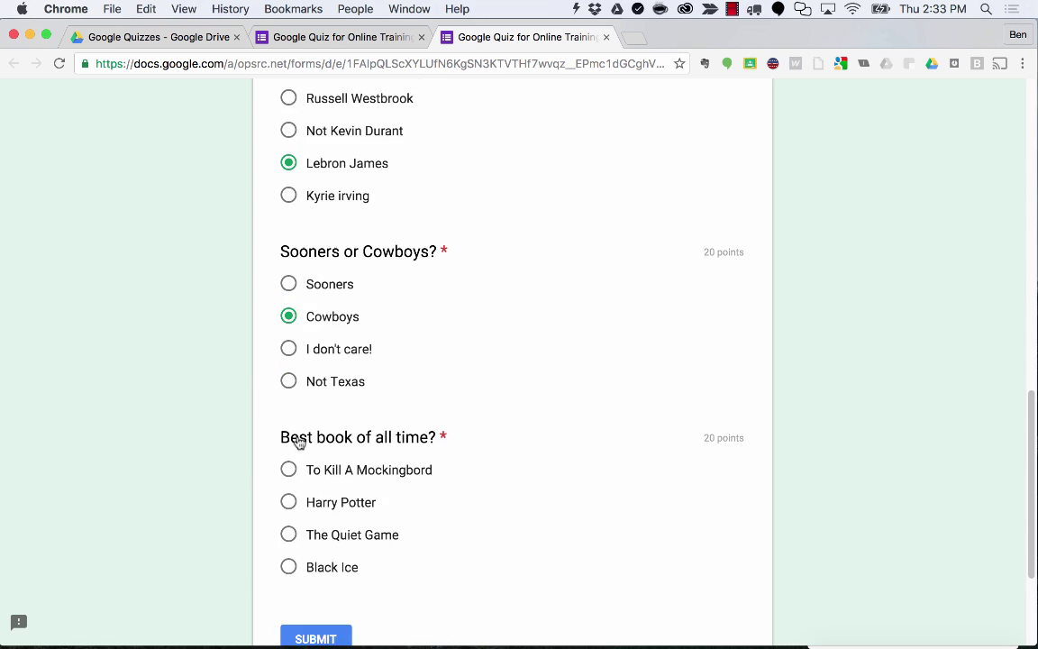
{"action": "left_click", "coordinate": [289, 466]}
{"action": "scroll", "coordinate": [293, 467], "scroll_direction": "down", "scroll_amount": 2}
{"action": "left_click", "coordinate": [322, 524]}
{"action": "left_click", "coordinate": [361, 358]}
{"action": "left_click", "coordinate": [791, 37]}
{"action": "left_click", "coordinate": [605, 38]}
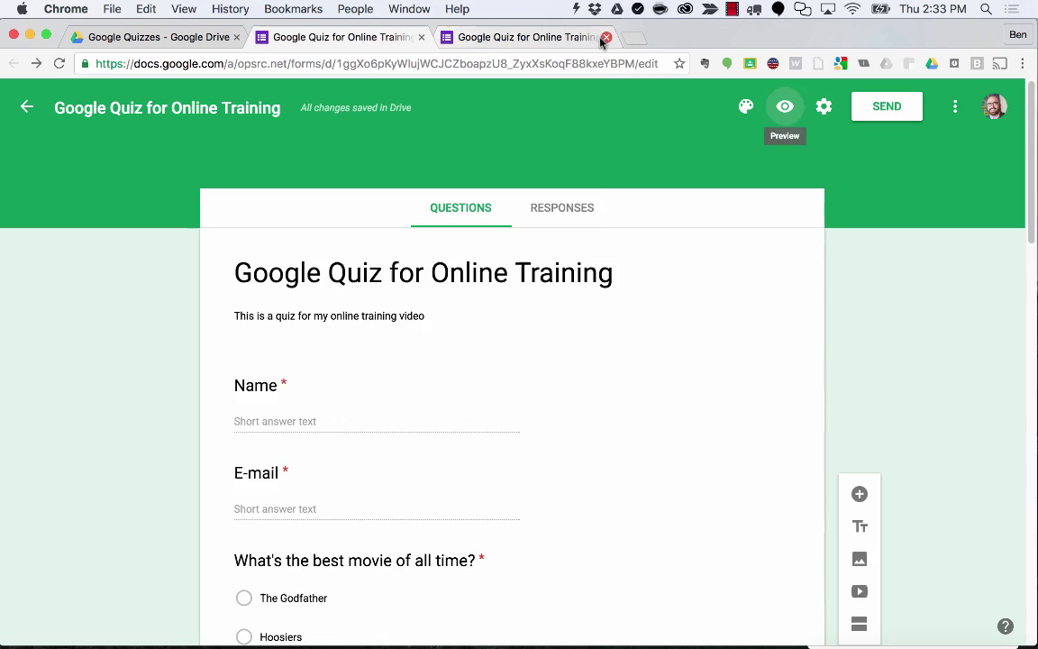
Fill a second response with name, e-mail, Hoosiers, Bleu Garten, Not Kevin Durant and Sooners.
{"action": "left_click", "coordinate": [783, 105]}
{"action": "left_click", "coordinate": [330, 436]}
{"action": "type", "text": "Harry Potter"}
{"action": "key", "text": "Tab"}
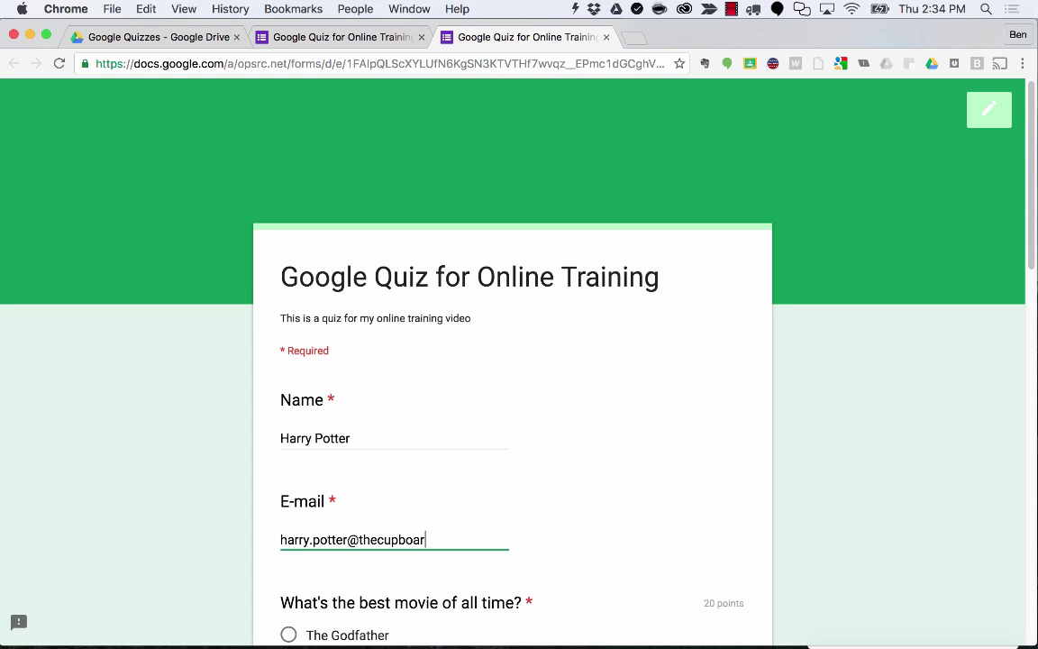
{"action": "key", "text": "Tab"}
{"action": "left_click", "coordinate": [288, 427]}
{"action": "scroll", "coordinate": [361, 469], "scroll_direction": "down", "scroll_amount": 3}
{"action": "left_click", "coordinate": [288, 528]}
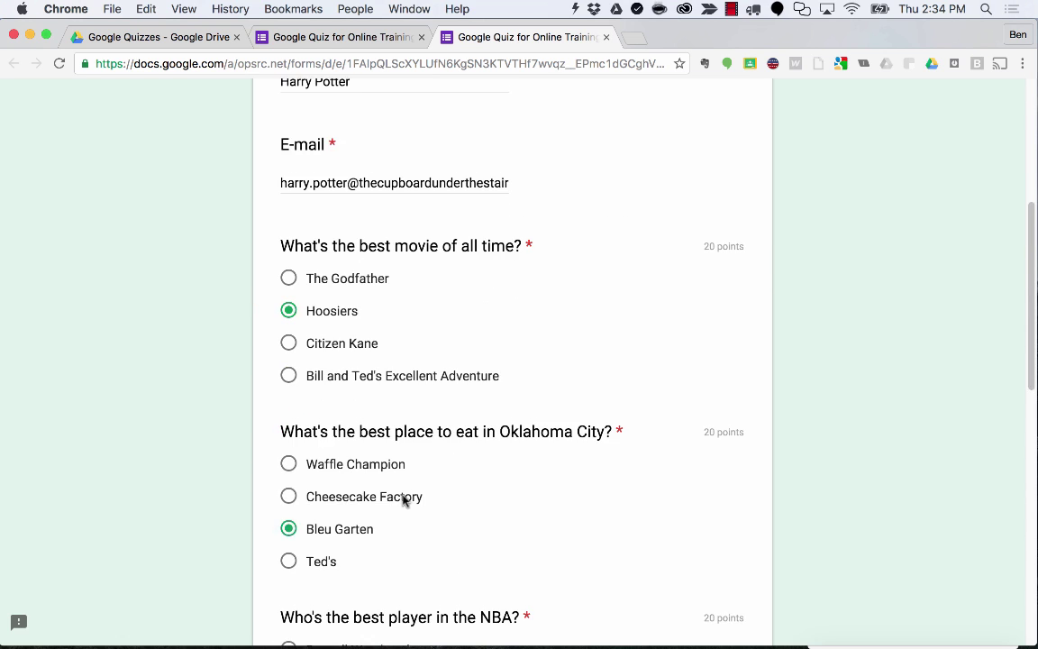
{"action": "scroll", "coordinate": [360, 504], "scroll_direction": "down", "scroll_amount": 3}
{"action": "left_click", "coordinate": [288, 526]}
{"action": "scroll", "coordinate": [315, 492], "scroll_direction": "down", "scroll_amount": 5}
{"action": "left_click", "coordinate": [289, 377]}
{"action": "scroll", "coordinate": [347, 455], "scroll_direction": "down", "scroll_amount": 3}
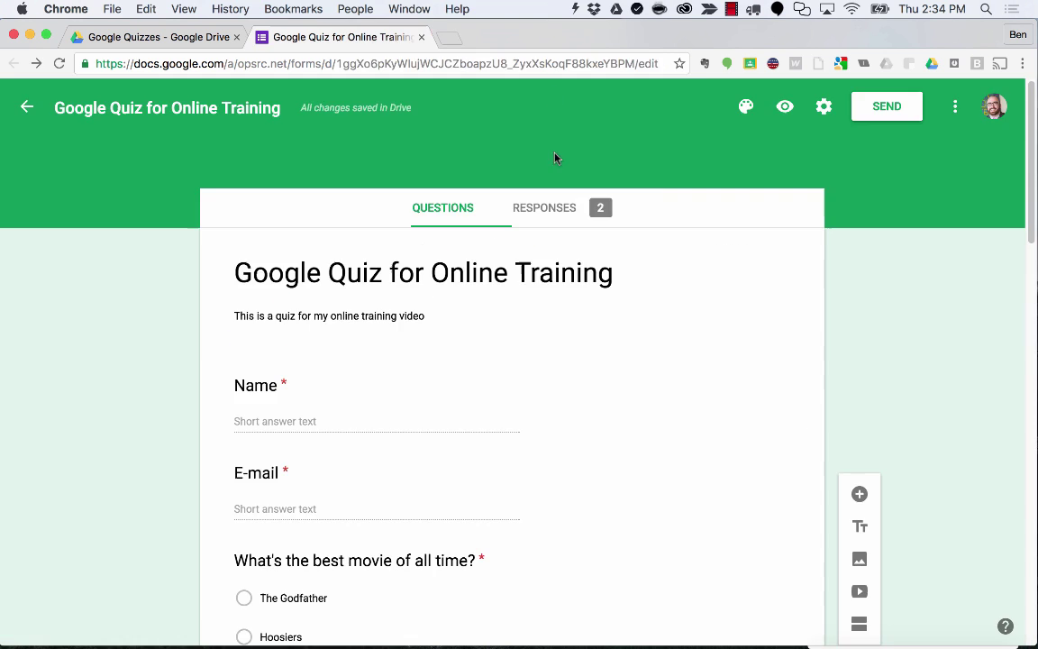
Submit a third response: The Godfather, Ted's, Russell Westbrook, Sooners, To Kill A Mockingbird.
{"action": "left_click", "coordinate": [343, 327]}
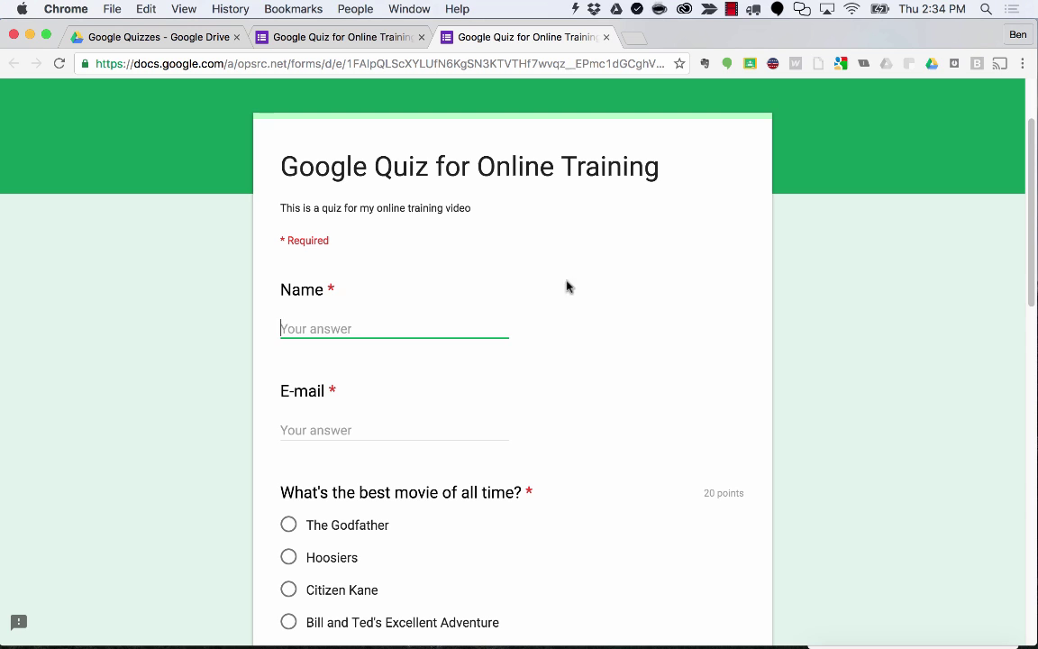
{"action": "type", "text": "Dwight Schrute"}
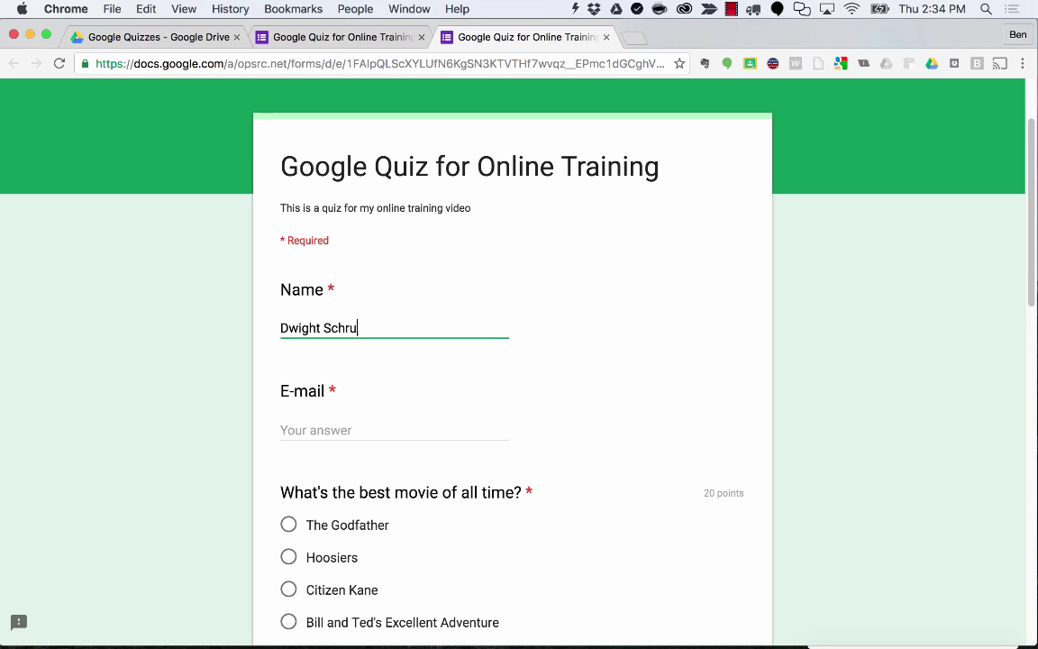
{"action": "key", "text": "Tab"}
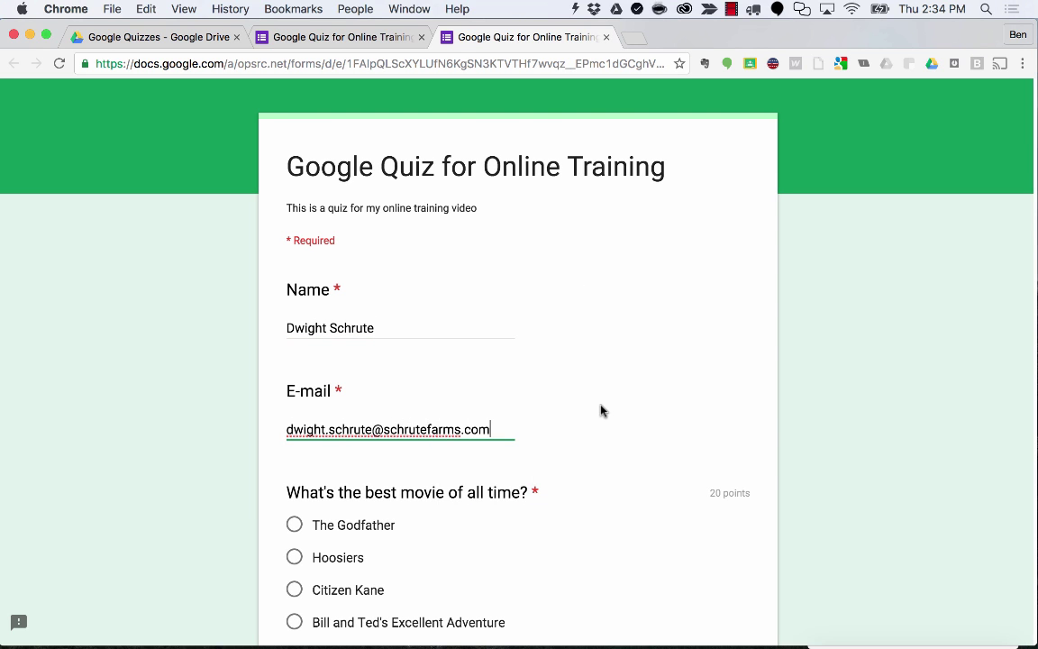
{"action": "scroll", "coordinate": [318, 408], "scroll_direction": "down", "scroll_amount": 3}
{"action": "left_click", "coordinate": [315, 409]}
{"action": "scroll", "coordinate": [297, 469], "scroll_direction": "down", "scroll_amount": 4}
{"action": "left_click", "coordinate": [287, 513]}
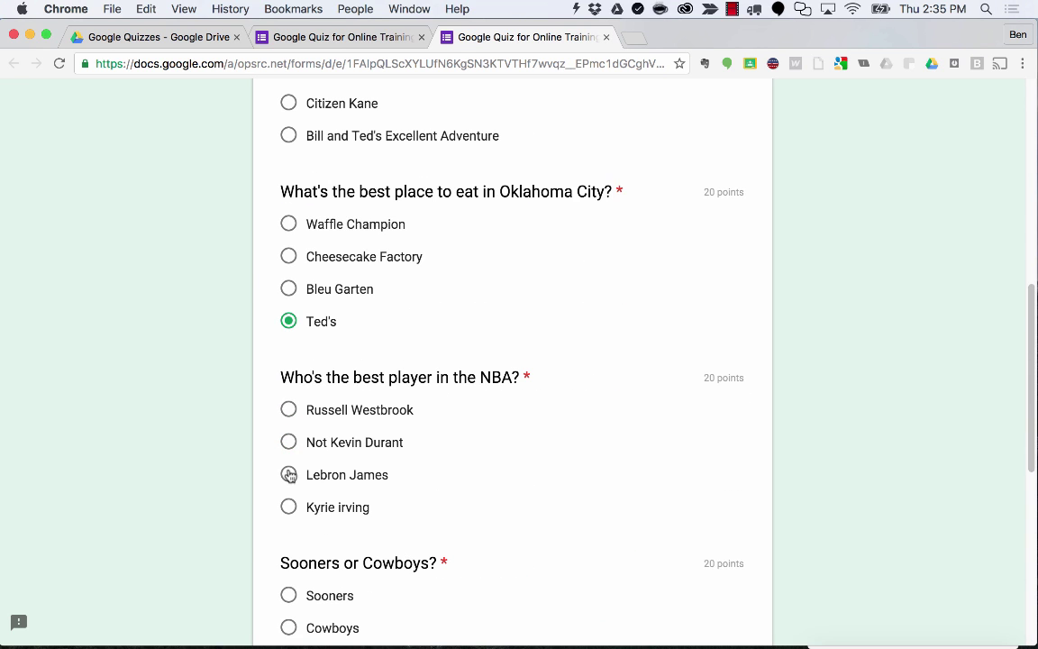
{"action": "left_click", "coordinate": [289, 410]}
{"action": "scroll", "coordinate": [290, 415], "scroll_direction": "down", "scroll_amount": 5}
{"action": "left_click", "coordinate": [291, 406]}
{"action": "left_click", "coordinate": [293, 404]}
{"action": "left_click", "coordinate": [348, 488]}
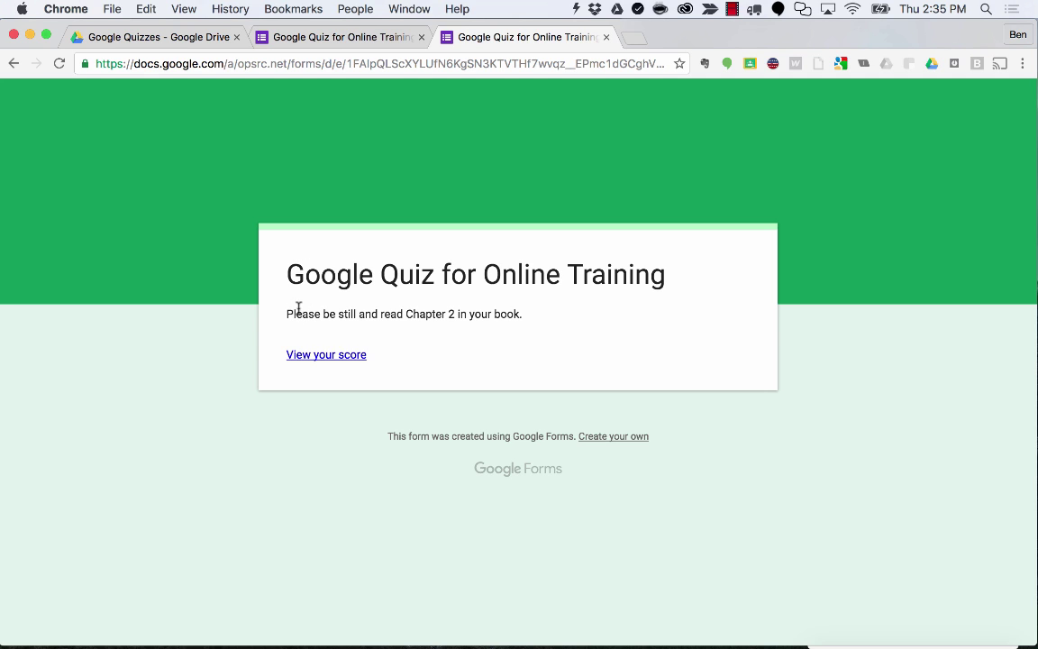
{"action": "left_click_drag", "start_coordinate": [372, 312], "coordinate": [527, 315]}
{"action": "left_click", "coordinate": [530, 318]}
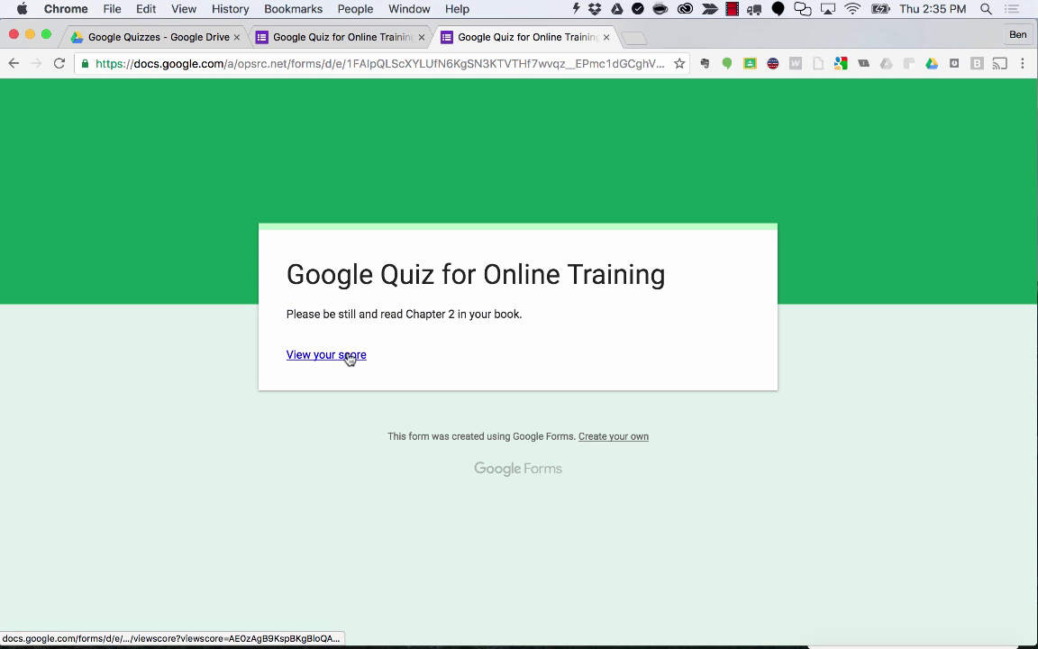
{"action": "left_click", "coordinate": [346, 357]}
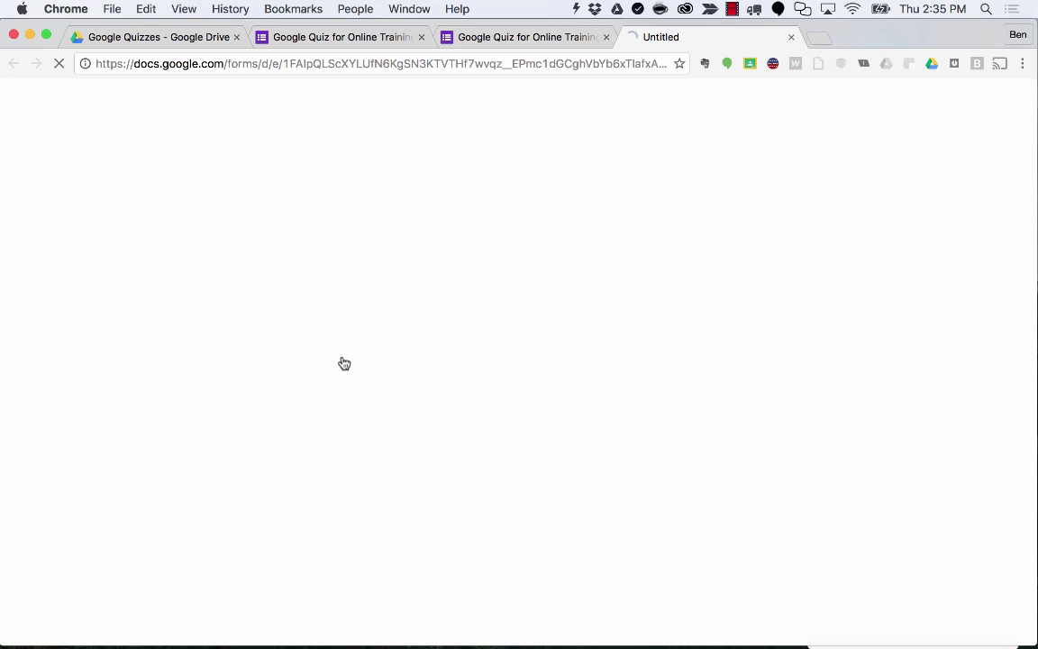
{"action": "scroll", "coordinate": [531, 368], "scroll_direction": "down", "scroll_amount": 1}
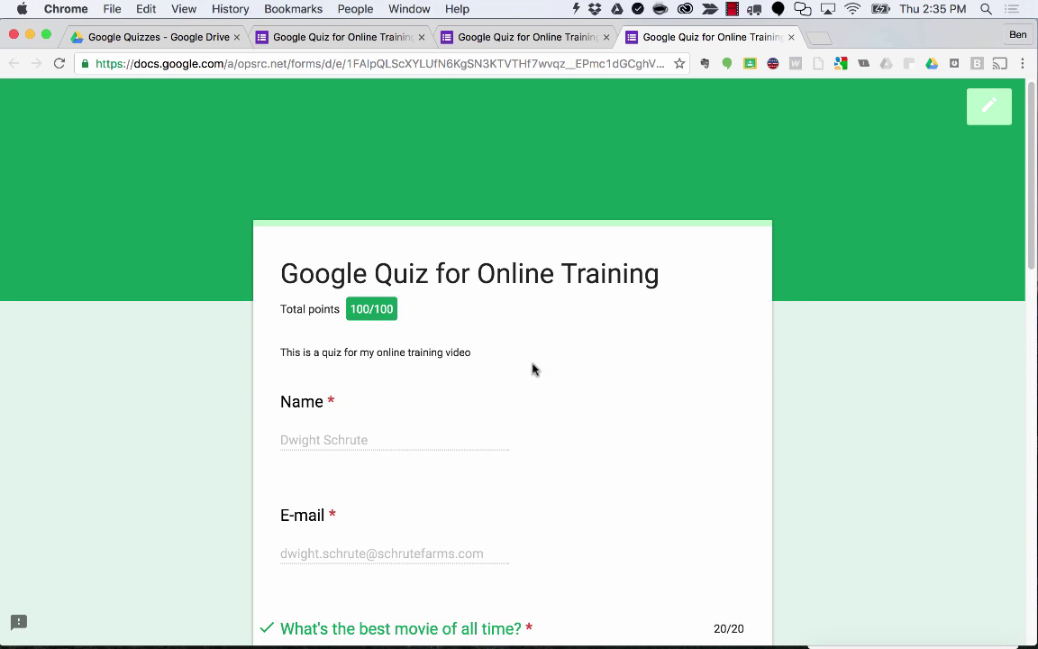
{"action": "scroll", "coordinate": [531, 369], "scroll_direction": "down", "scroll_amount": 1}
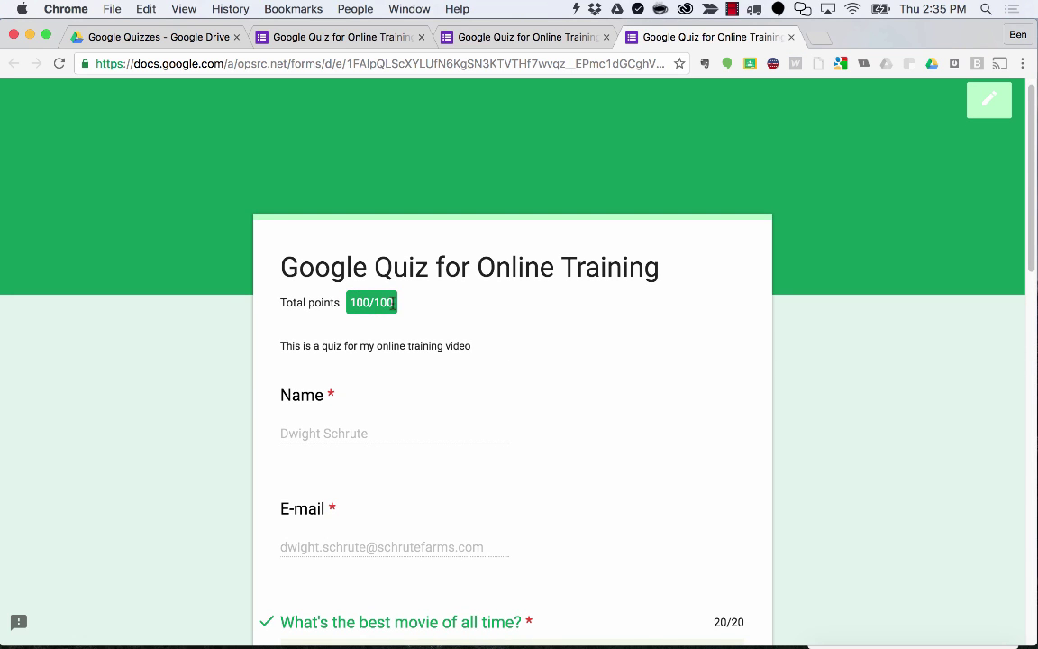
{"action": "scroll", "coordinate": [433, 431], "scroll_direction": "down", "scroll_amount": 3}
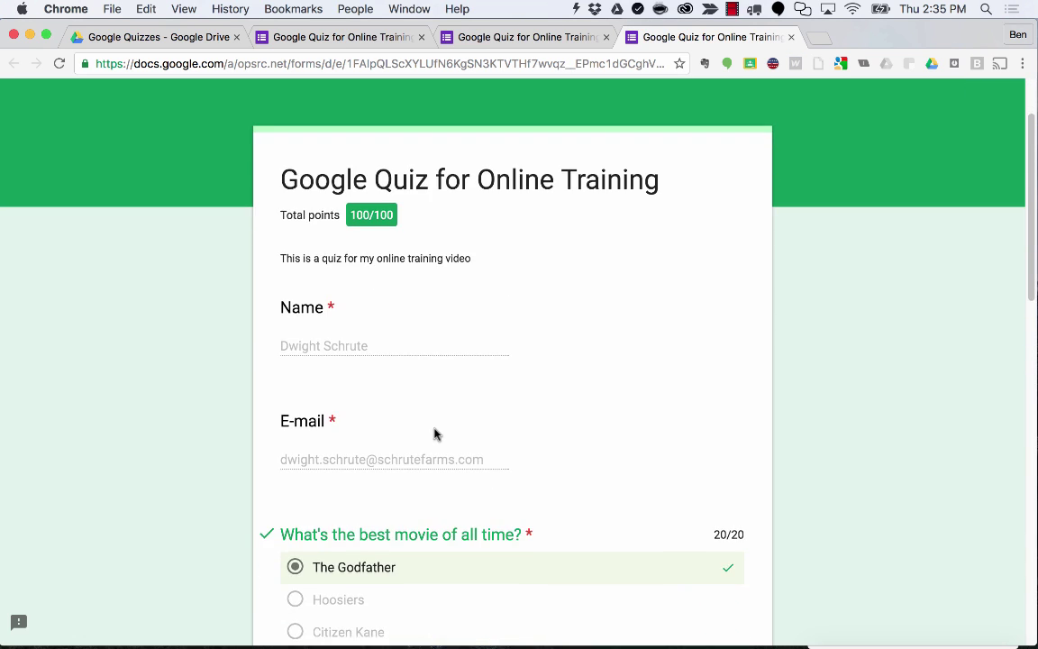
{"action": "scroll", "coordinate": [434, 431], "scroll_direction": "down", "scroll_amount": 3}
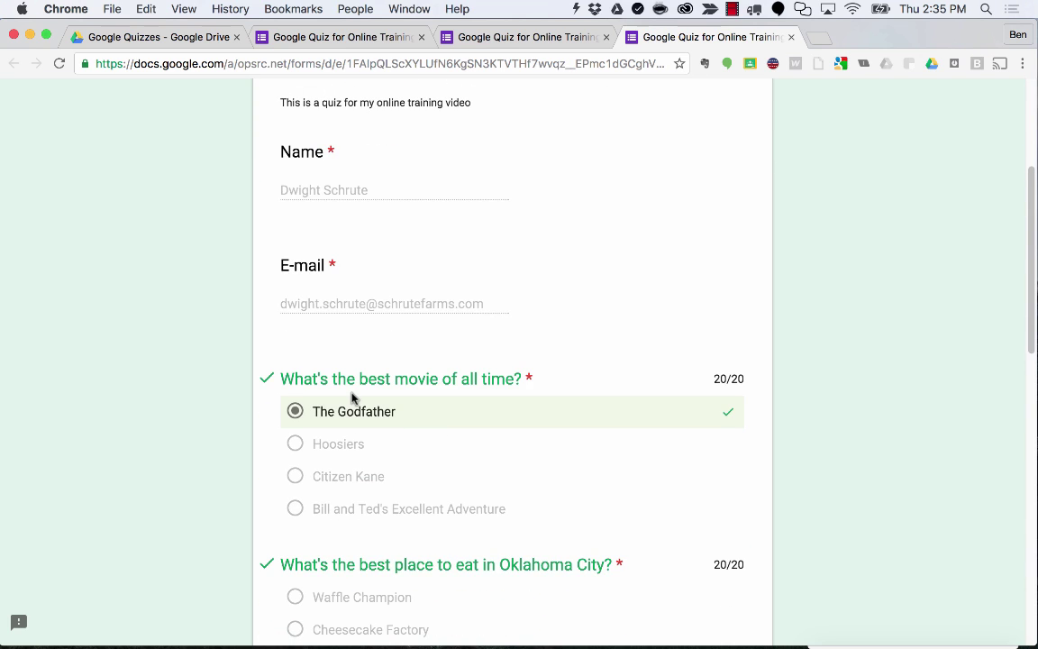
{"action": "scroll", "coordinate": [352, 398], "scroll_direction": "down", "scroll_amount": 1}
{"action": "scroll", "coordinate": [360, 362], "scroll_direction": "down", "scroll_amount": 1}
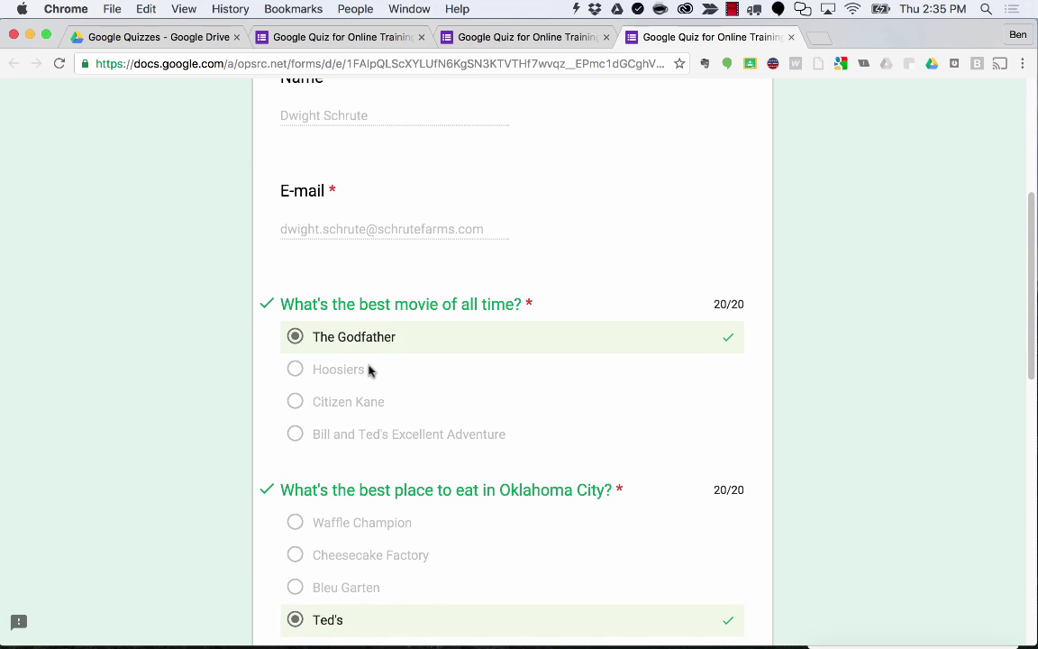
{"action": "scroll", "coordinate": [368, 378], "scroll_direction": "down", "scroll_amount": 4}
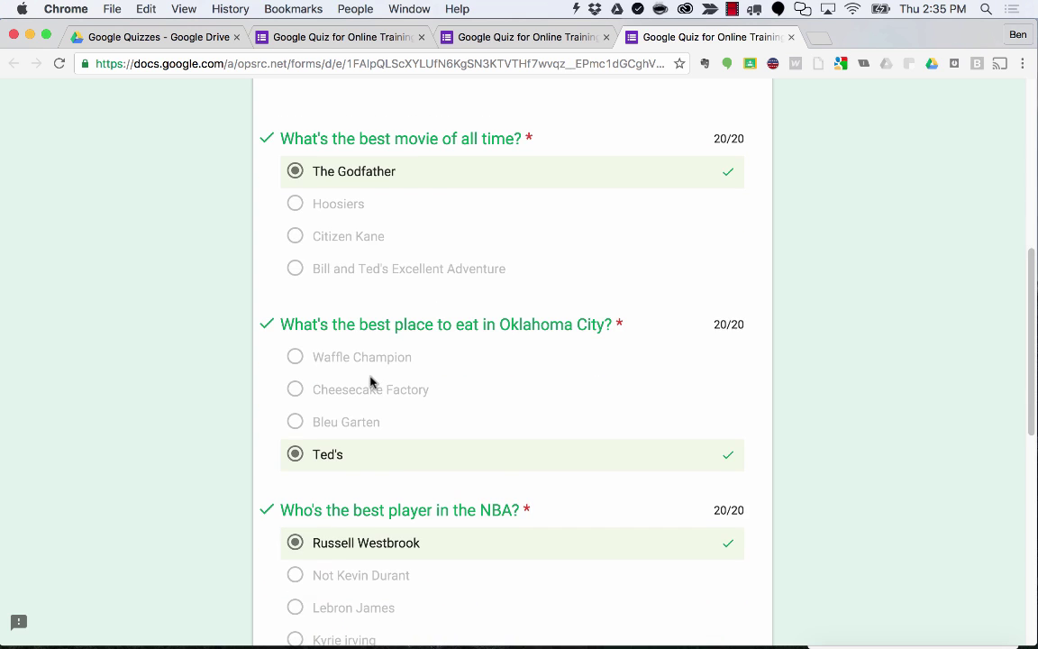
{"action": "scroll", "coordinate": [383, 433], "scroll_direction": "down", "scroll_amount": 4}
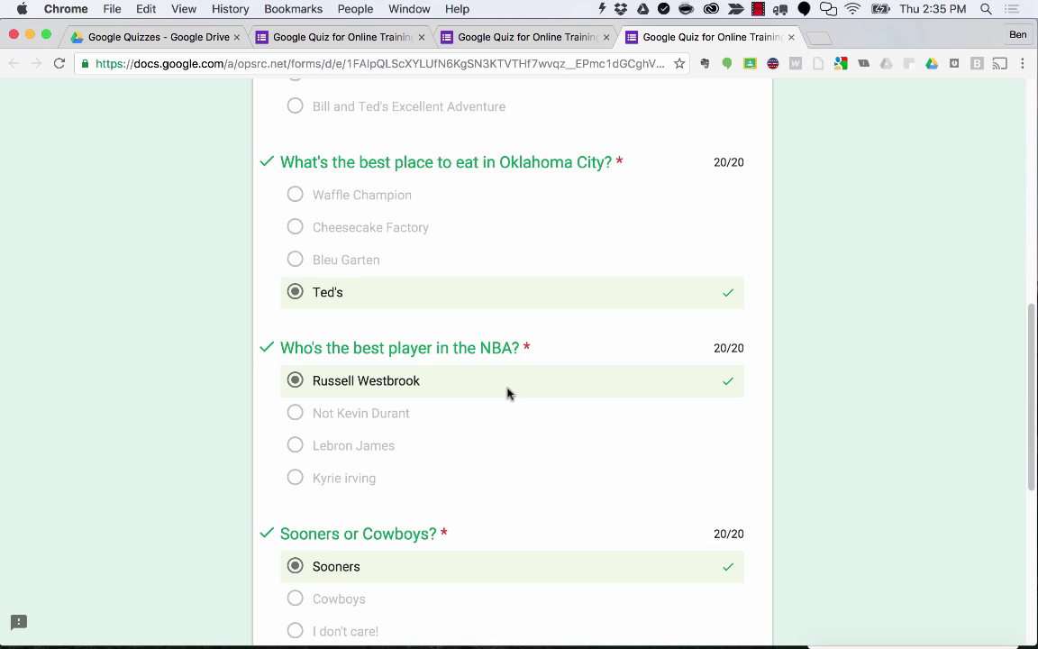
{"action": "scroll", "coordinate": [456, 384], "scroll_direction": "down", "scroll_amount": 4}
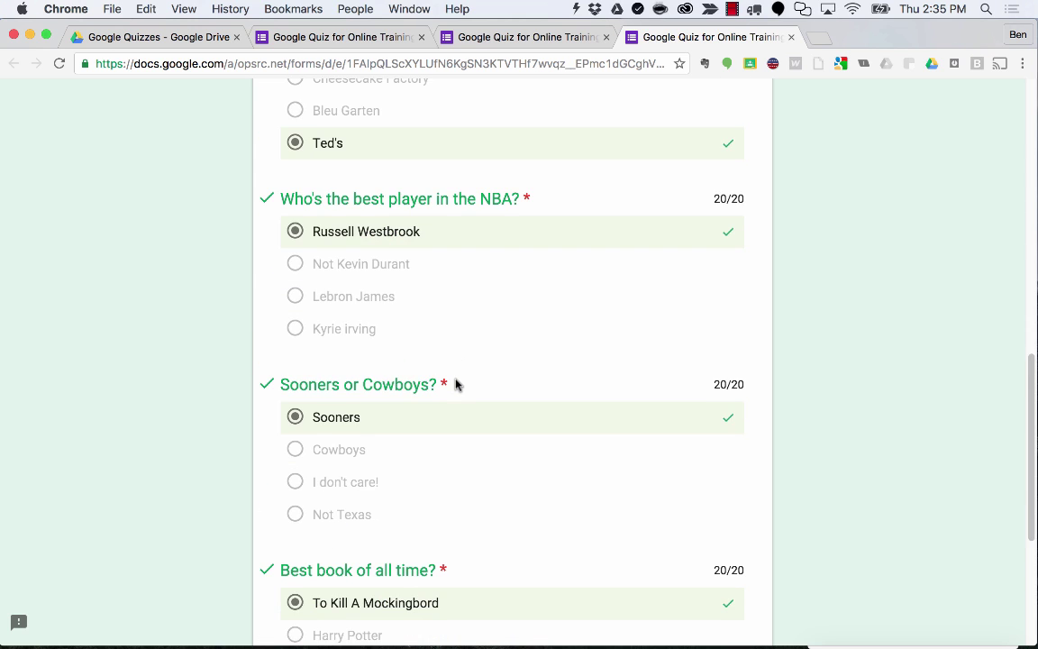
{"action": "scroll", "coordinate": [406, 373], "scroll_direction": "down", "scroll_amount": 2}
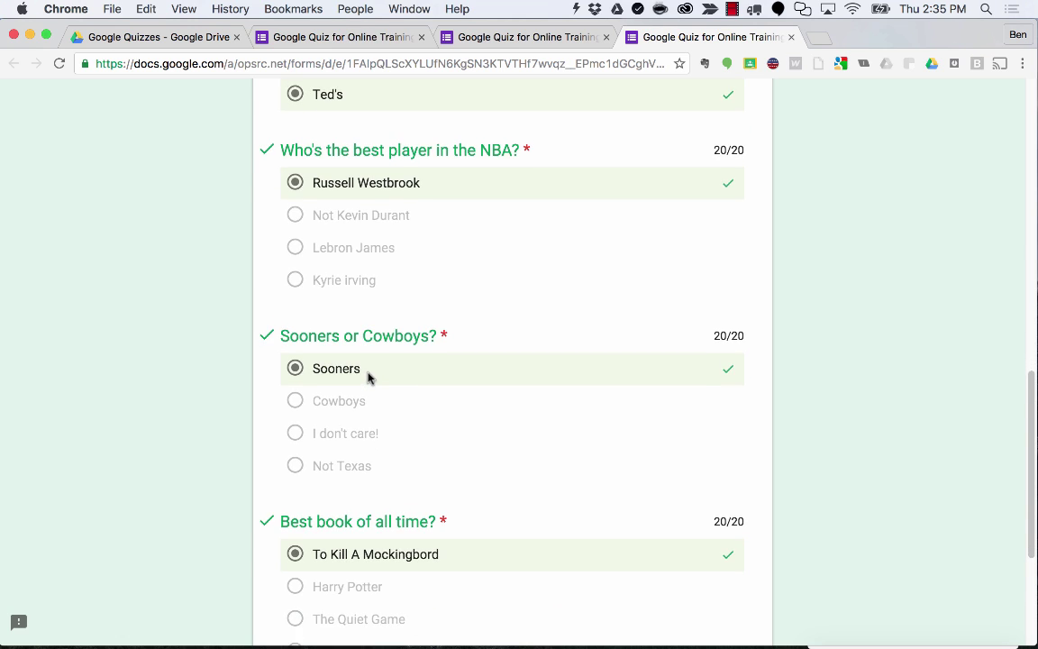
{"action": "scroll", "coordinate": [368, 378], "scroll_direction": "down", "scroll_amount": 3}
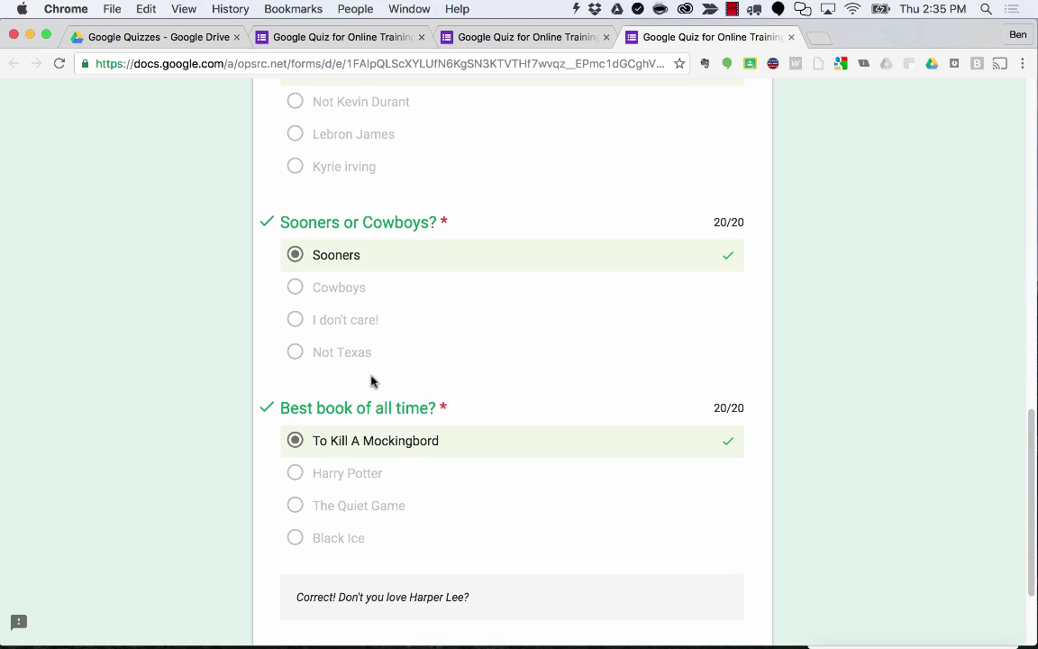
{"action": "scroll", "coordinate": [371, 381], "scroll_direction": "down", "scroll_amount": 2}
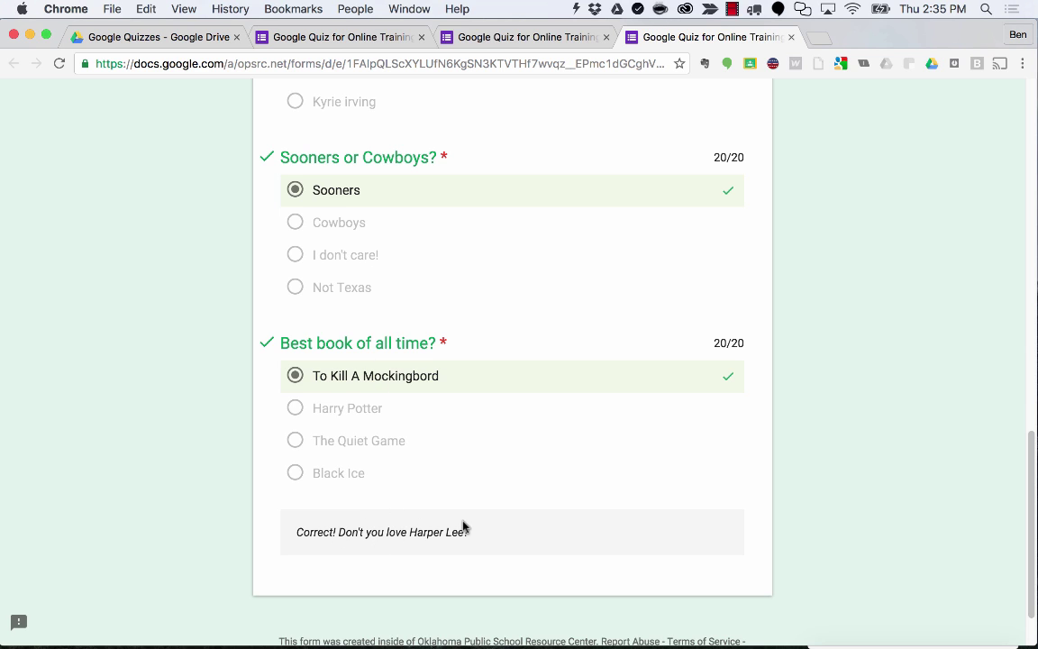
{"action": "scroll", "coordinate": [540, 523], "scroll_direction": "down", "scroll_amount": 2}
{"action": "scroll", "coordinate": [538, 479], "scroll_direction": "up", "scroll_amount": 3}
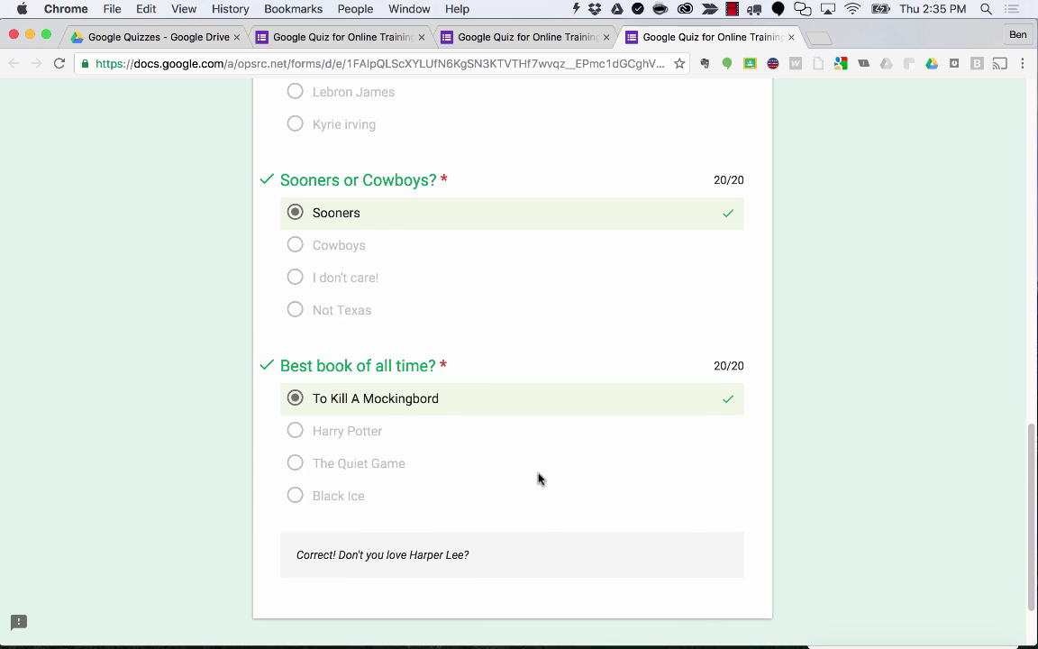
{"action": "scroll", "coordinate": [541, 469], "scroll_direction": "up", "scroll_amount": 10}
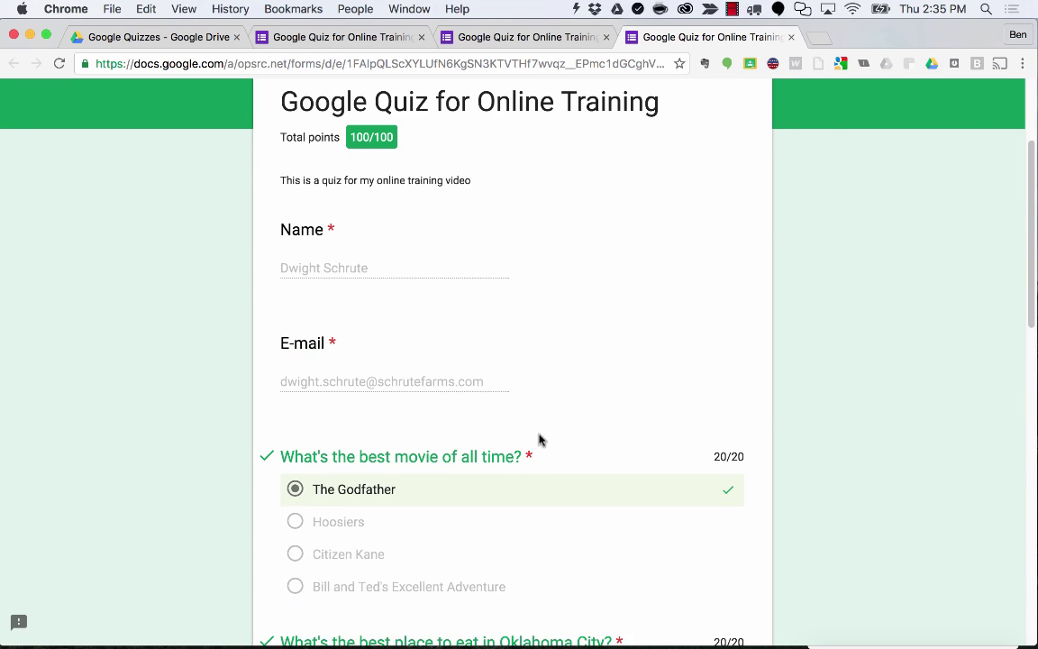
{"action": "scroll", "coordinate": [539, 439], "scroll_direction": "up", "scroll_amount": 2}
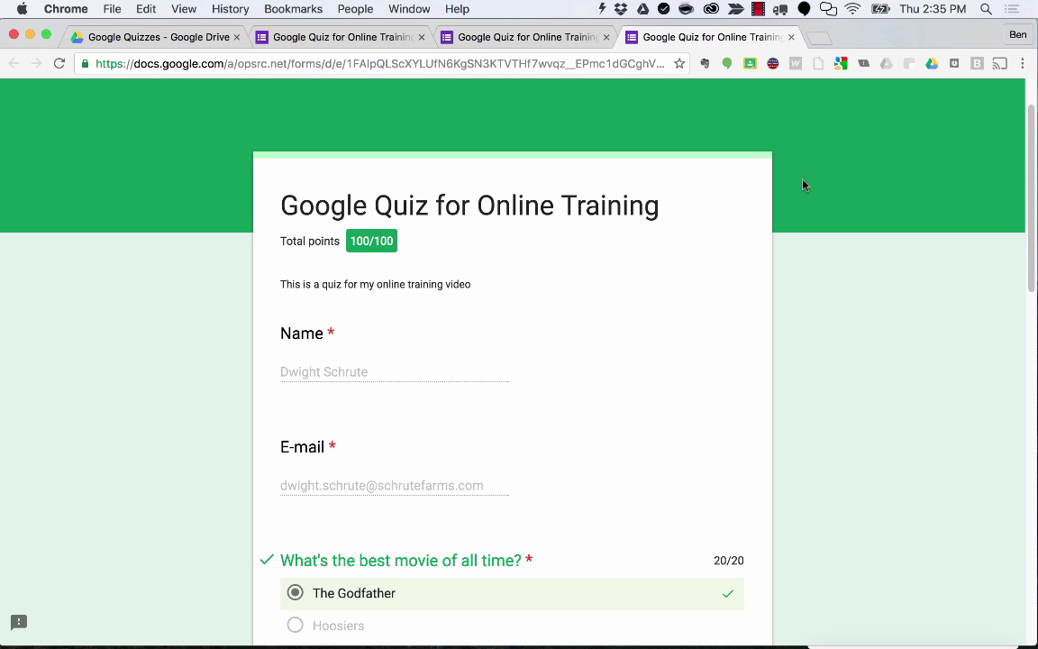
Close the graded results and confirmation tabs and scroll the quiz questions in the editor.
{"action": "left_click", "coordinate": [800, 37]}
{"action": "left_click", "coordinate": [606, 37]}
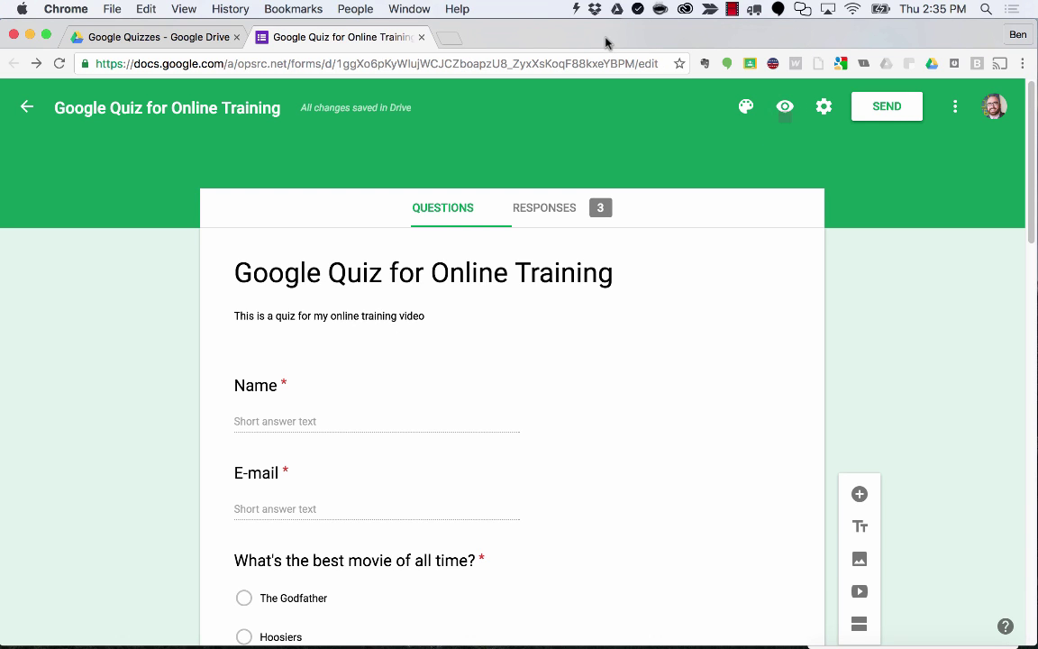
{"action": "scroll", "coordinate": [480, 301], "scroll_direction": "down", "scroll_amount": 6}
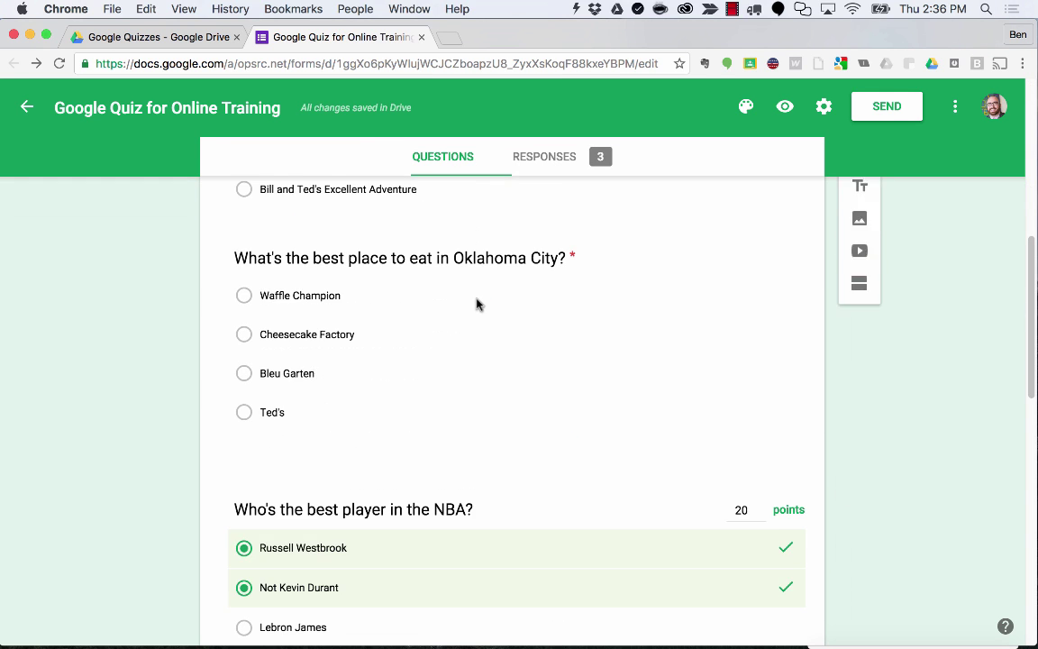
{"action": "scroll", "coordinate": [478, 303], "scroll_direction": "down", "scroll_amount": 5}
{"action": "scroll", "coordinate": [487, 303], "scroll_direction": "up", "scroll_amount": 15}
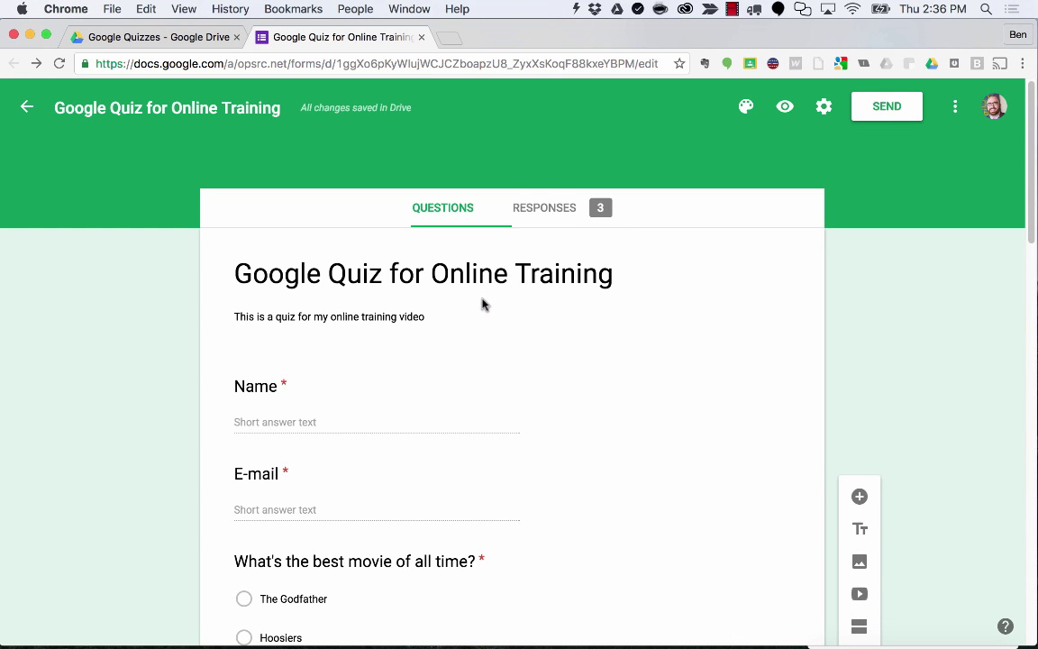
Review the 3-response summary: average 66.67, median 60, range 40–100 and the points chart.
{"action": "left_click", "coordinate": [544, 209]}
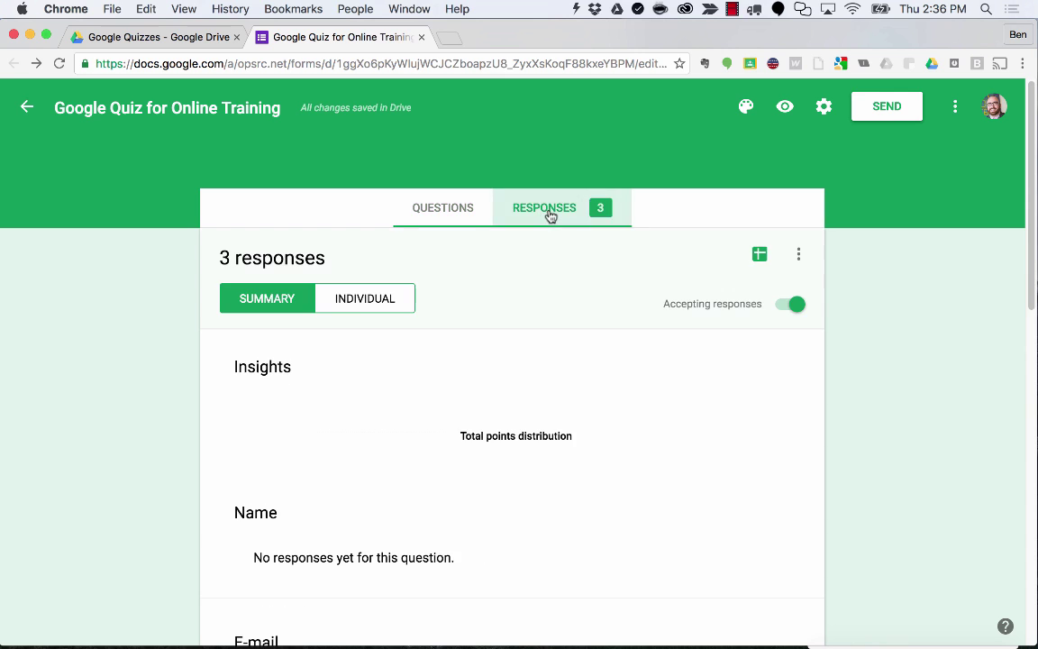
{"action": "scroll", "coordinate": [582, 277], "scroll_direction": "down", "scroll_amount": 1}
{"action": "scroll", "coordinate": [581, 277], "scroll_direction": "down", "scroll_amount": 3}
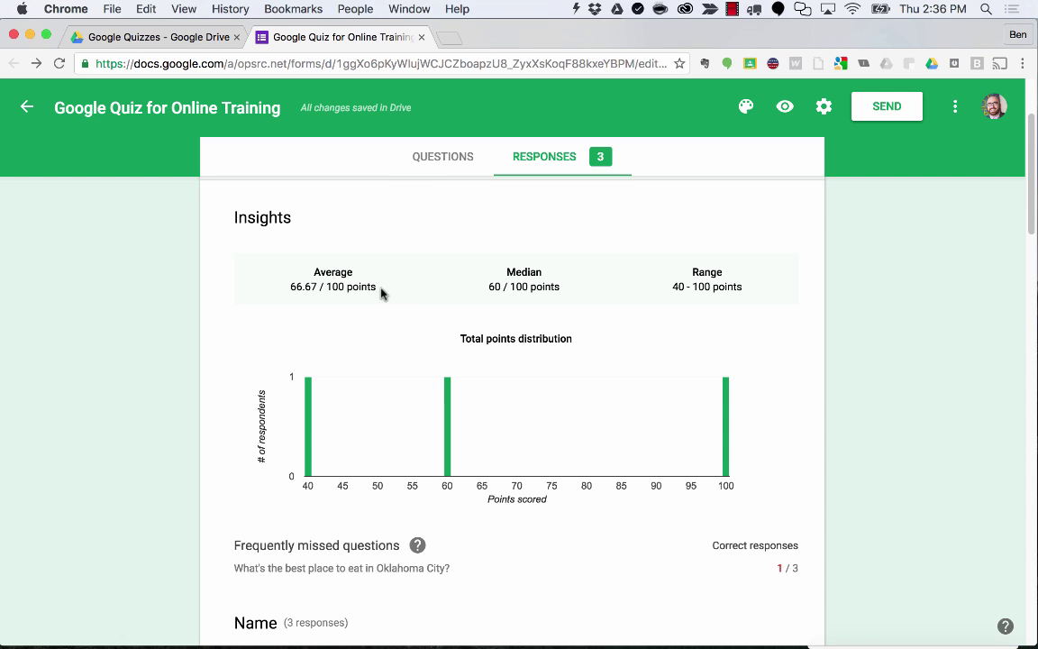
{"action": "left_click_drag", "start_coordinate": [300, 285], "coordinate": [347, 285]}
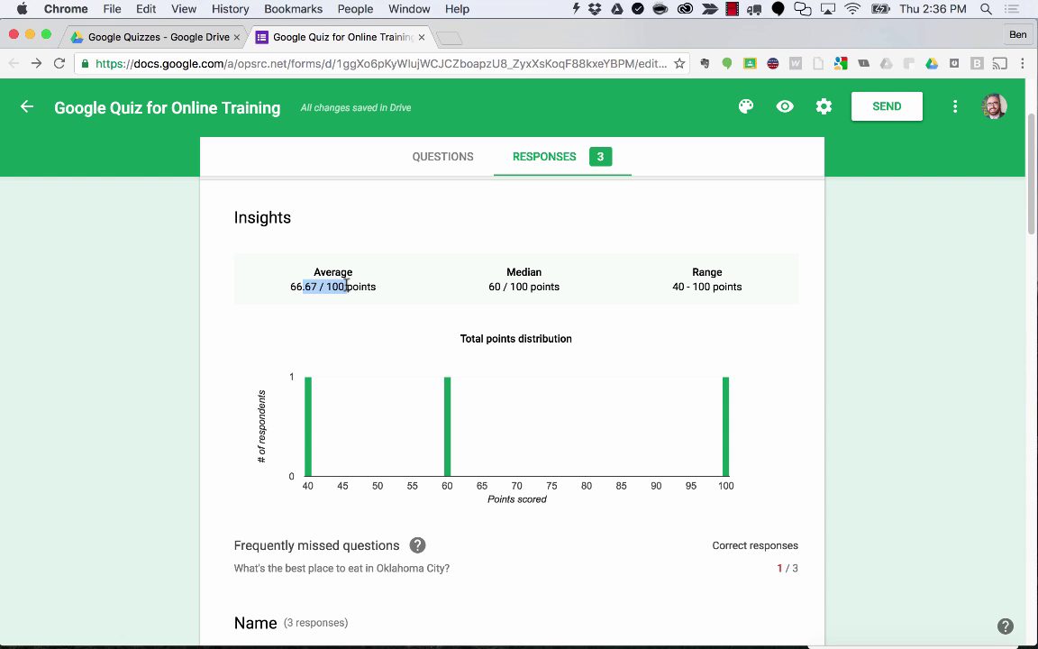
{"action": "left_click", "coordinate": [654, 292]}
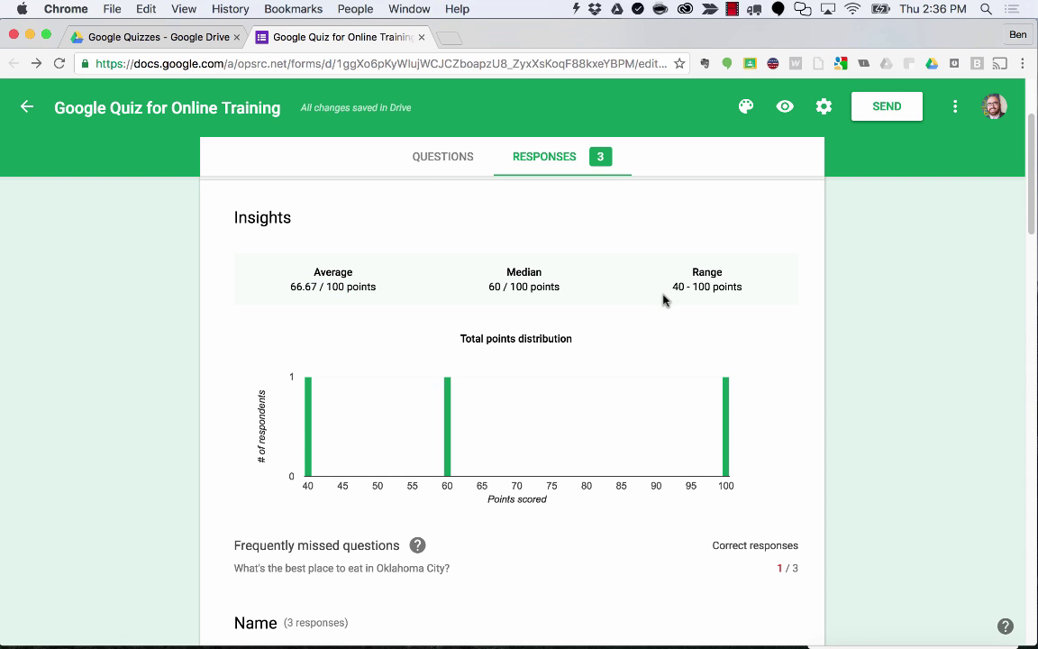
{"action": "scroll", "coordinate": [733, 331], "scroll_direction": "down", "scroll_amount": 15}
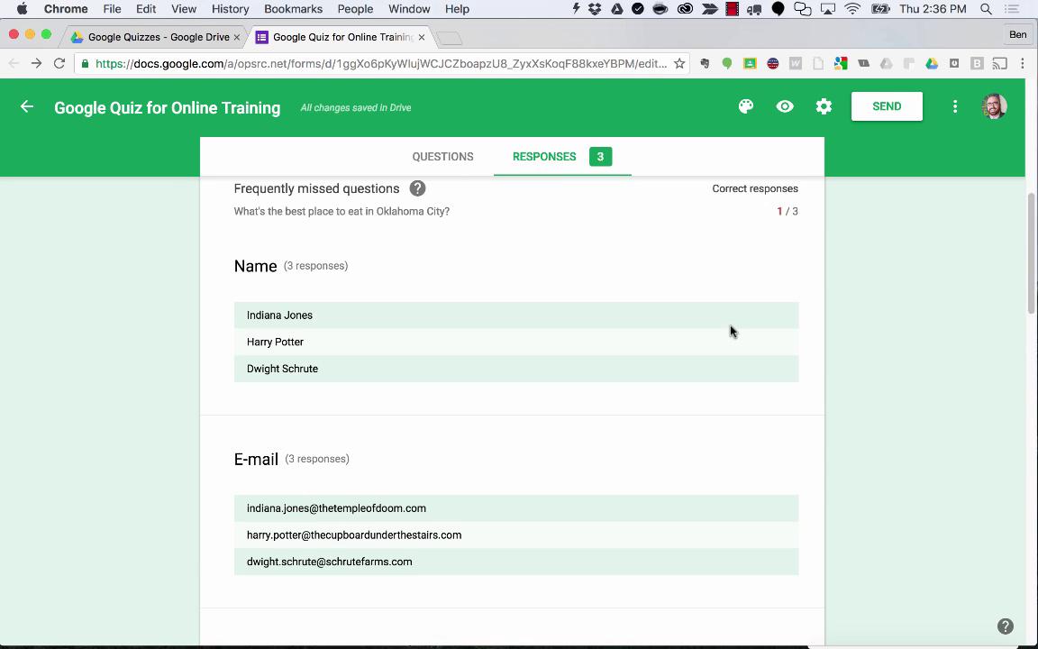
{"action": "scroll", "coordinate": [730, 331], "scroll_direction": "down", "scroll_amount": 5}
{"action": "scroll", "coordinate": [730, 330], "scroll_direction": "up", "scroll_amount": 4}
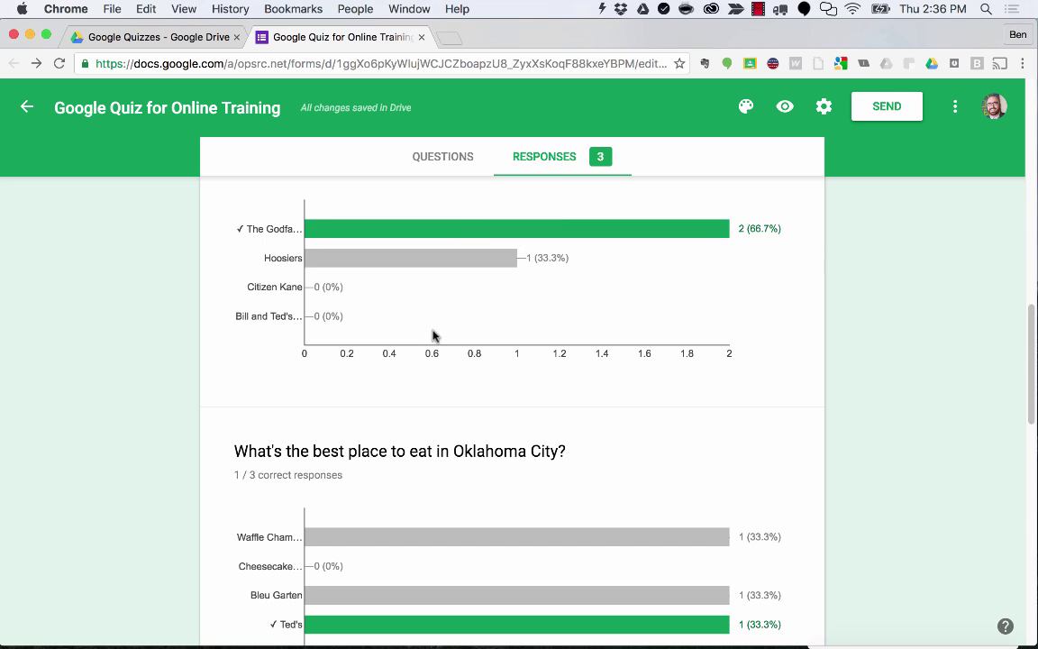
{"action": "scroll", "coordinate": [434, 335], "scroll_direction": "down", "scroll_amount": 3}
{"action": "scroll", "coordinate": [434, 335], "scroll_direction": "down", "scroll_amount": 18}
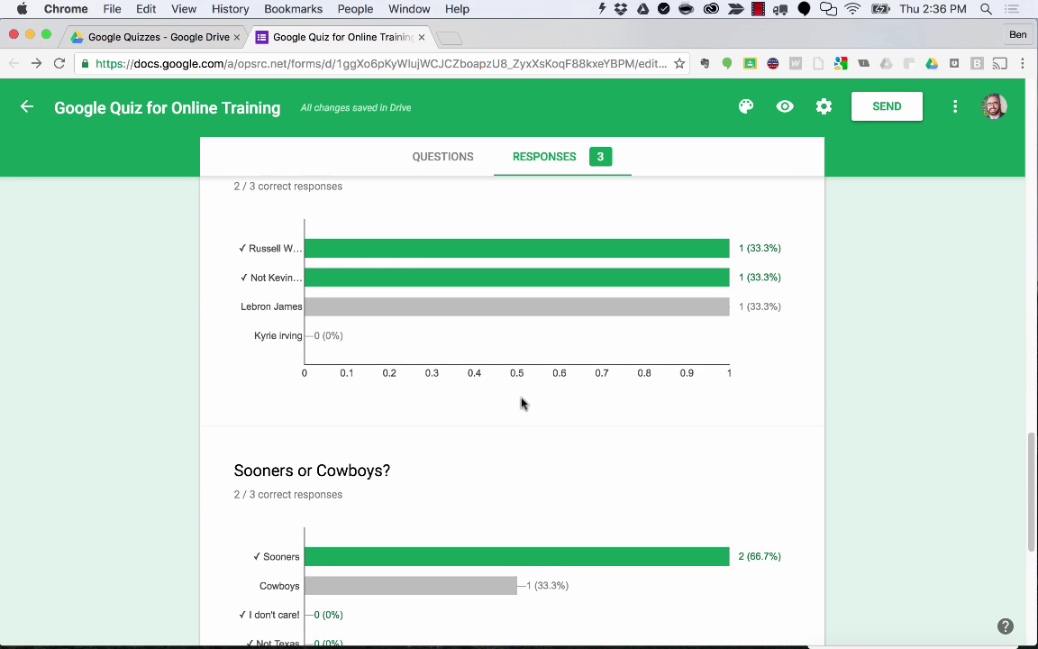
{"action": "scroll", "coordinate": [521, 392], "scroll_direction": "down", "scroll_amount": 3}
{"action": "scroll", "coordinate": [520, 394], "scroll_direction": "up", "scroll_amount": 20}
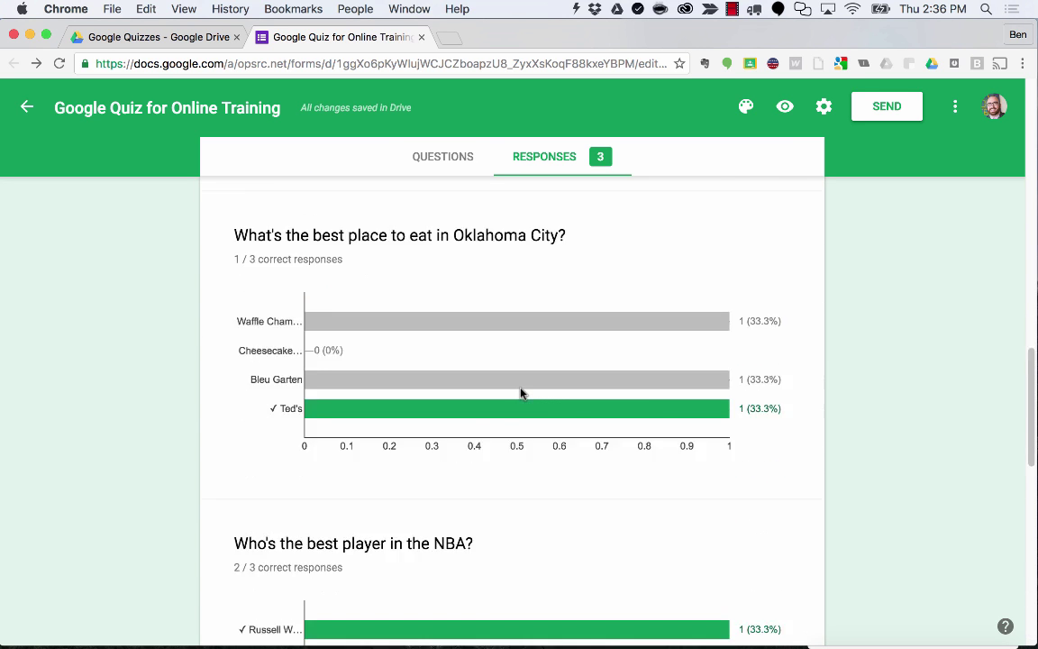
{"action": "scroll", "coordinate": [520, 389], "scroll_direction": "up", "scroll_amount": 13}
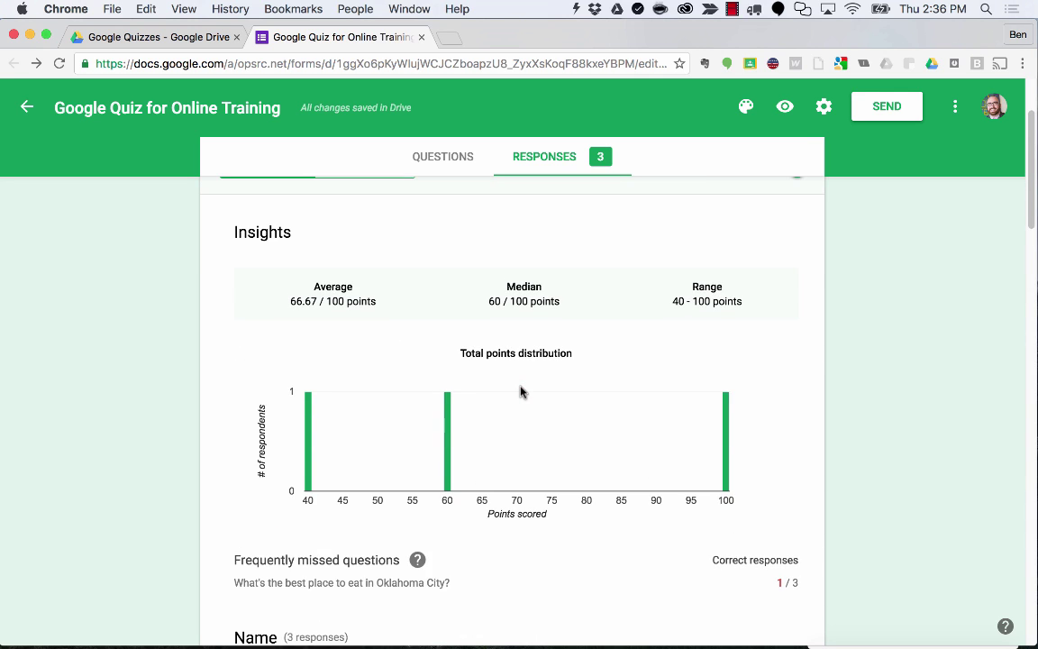
{"action": "scroll", "coordinate": [520, 391], "scroll_direction": "up", "scroll_amount": 2}
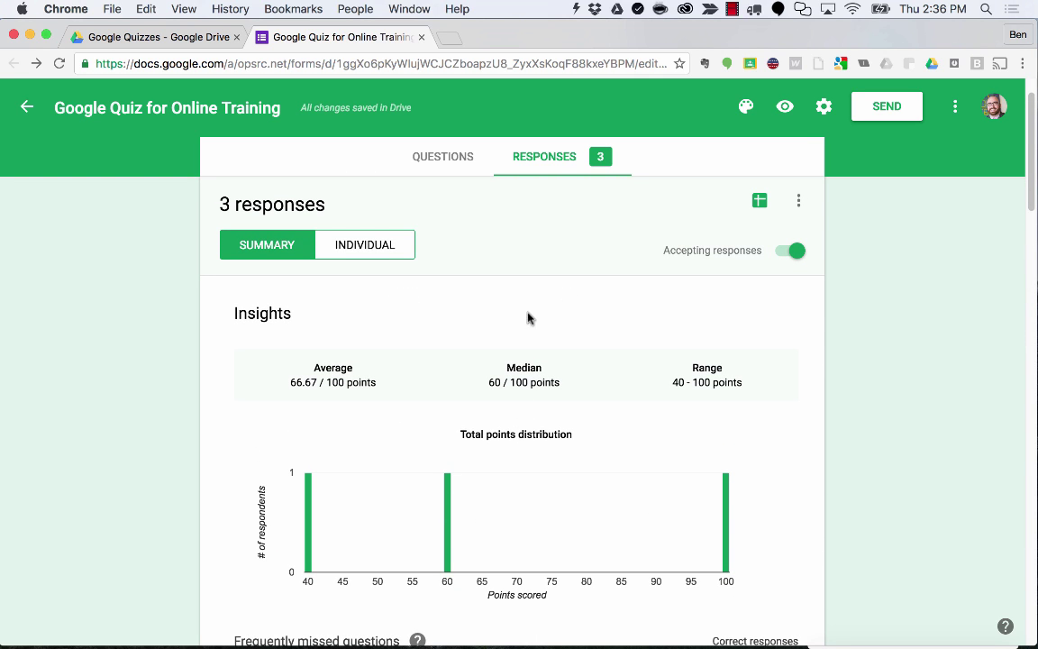
Switch to Individual view and scroll through the first response's graded answers.
{"action": "left_click", "coordinate": [371, 248]}
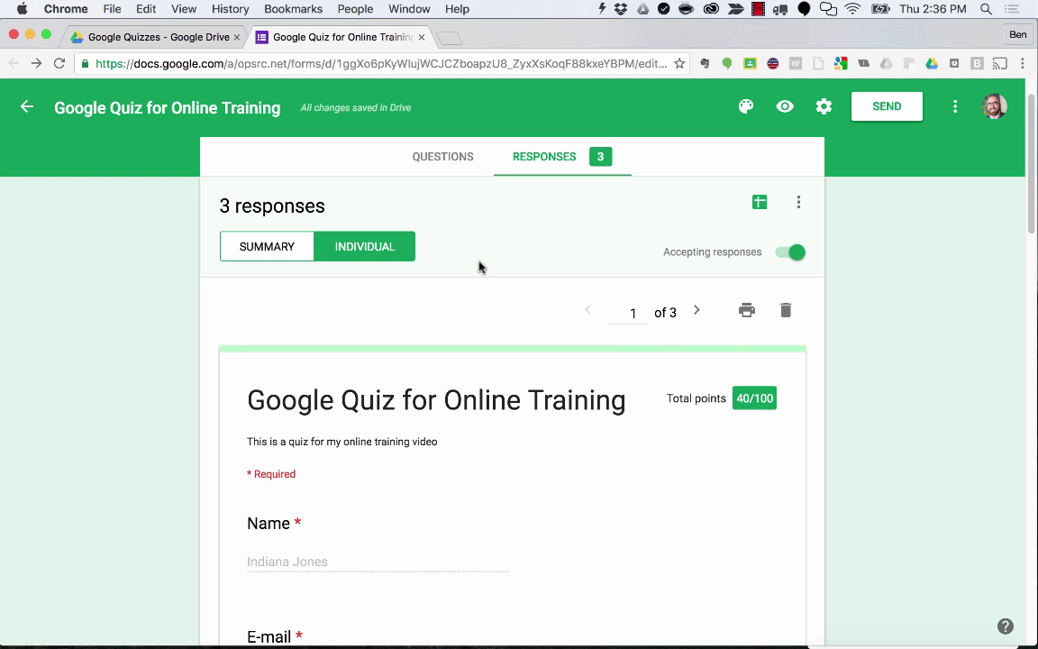
{"action": "scroll", "coordinate": [542, 296], "scroll_direction": "down", "scroll_amount": 2}
{"action": "scroll", "coordinate": [542, 296], "scroll_direction": "down", "scroll_amount": 2}
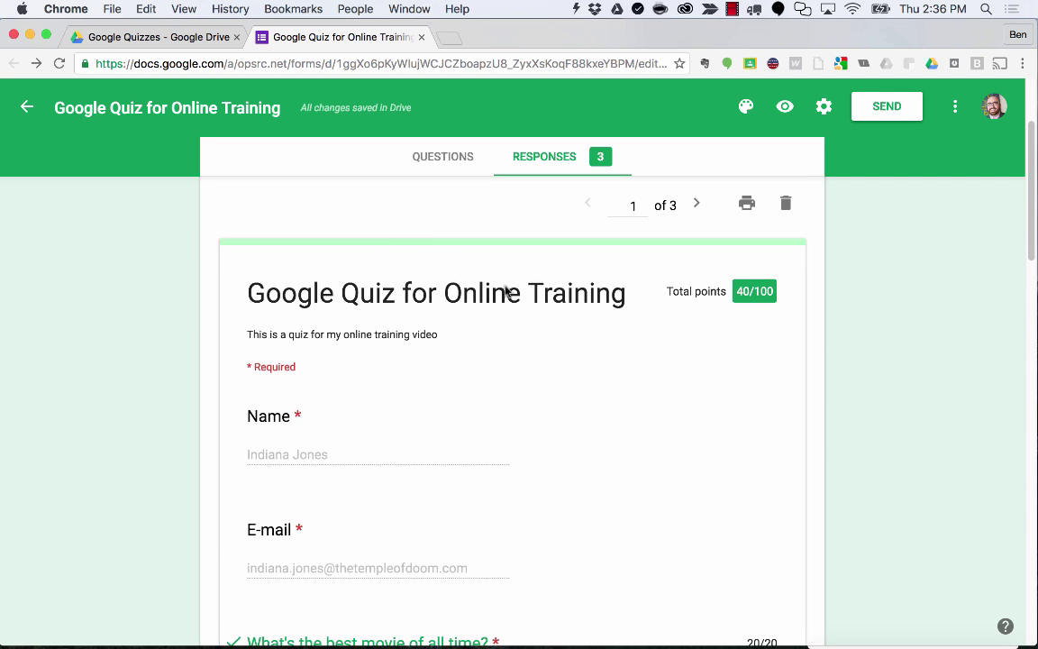
{"action": "scroll", "coordinate": [445, 358], "scroll_direction": "down", "scroll_amount": 4}
{"action": "scroll", "coordinate": [396, 352], "scroll_direction": "down", "scroll_amount": 1}
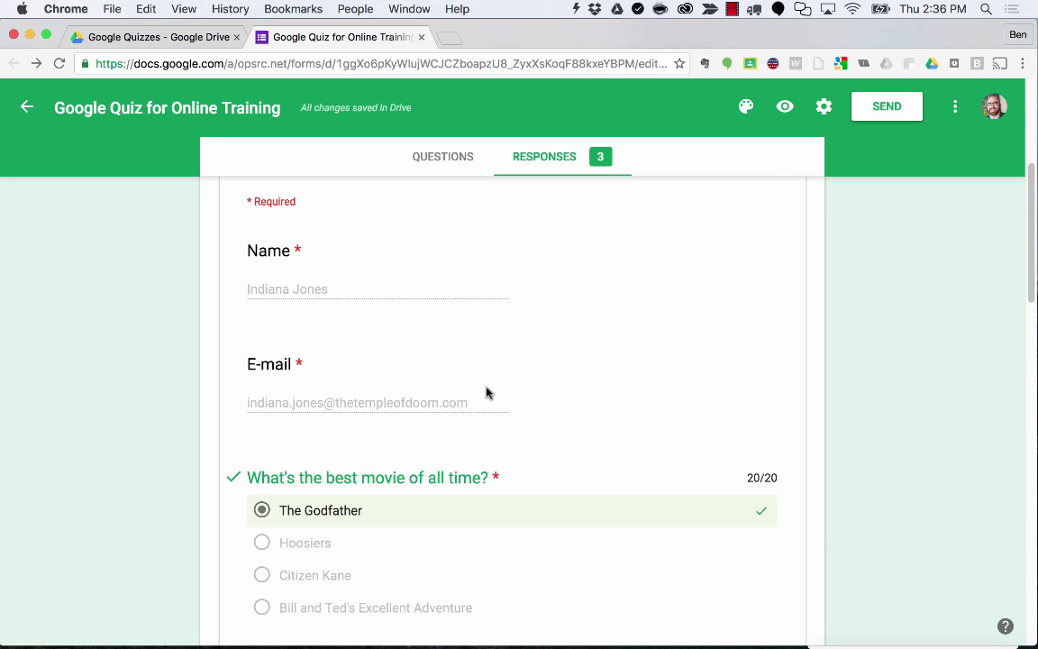
{"action": "scroll", "coordinate": [447, 357], "scroll_direction": "down", "scroll_amount": 1}
{"action": "scroll", "coordinate": [482, 373], "scroll_direction": "down", "scroll_amount": 1}
{"action": "scroll", "coordinate": [482, 373], "scroll_direction": "down", "scroll_amount": 12}
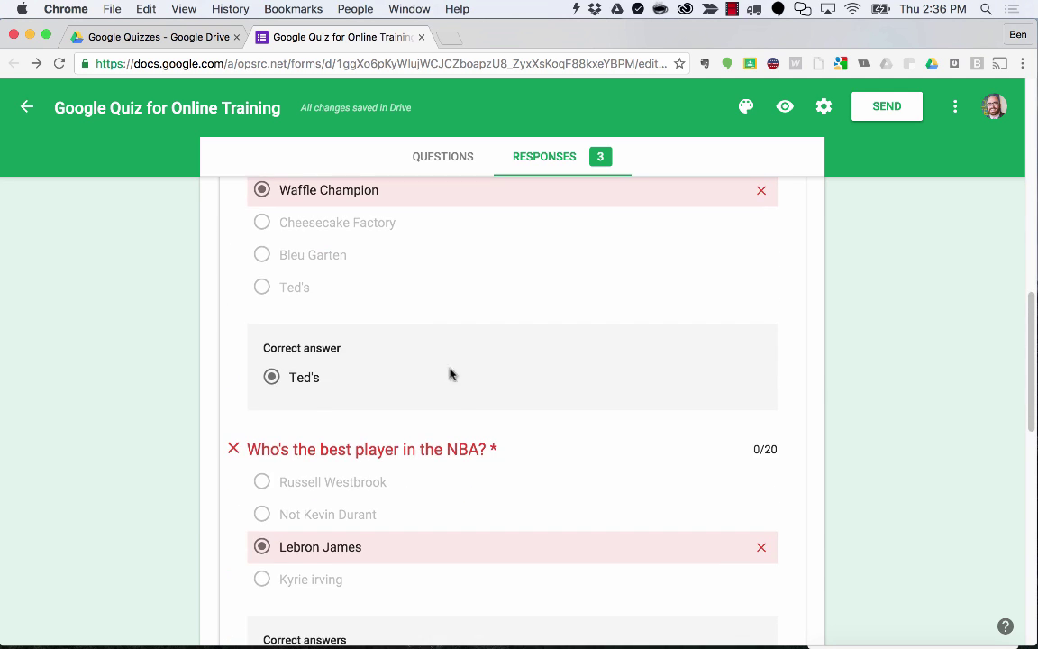
{"action": "scroll", "coordinate": [454, 382], "scroll_direction": "down", "scroll_amount": 5}
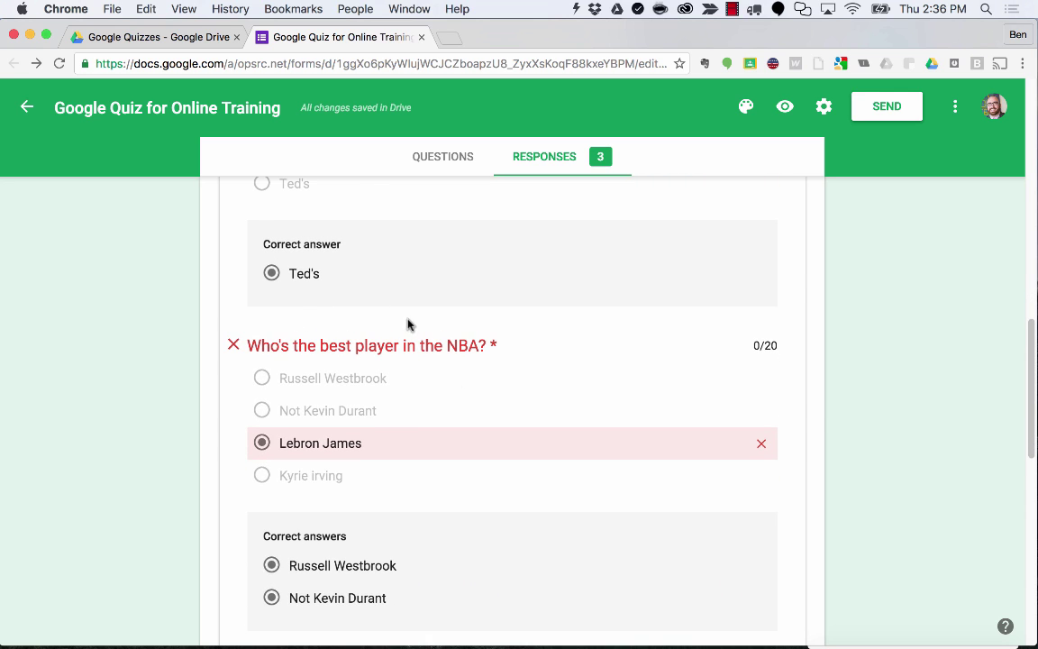
{"action": "scroll", "coordinate": [407, 324], "scroll_direction": "up", "scroll_amount": 5}
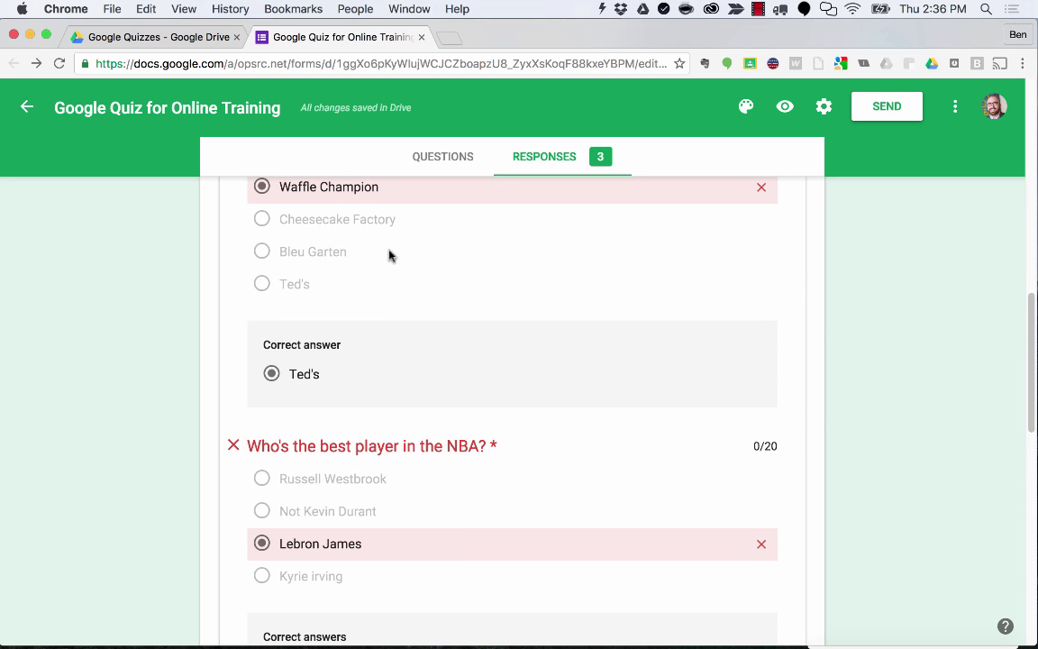
{"action": "scroll", "coordinate": [375, 367], "scroll_direction": "down", "scroll_amount": 7}
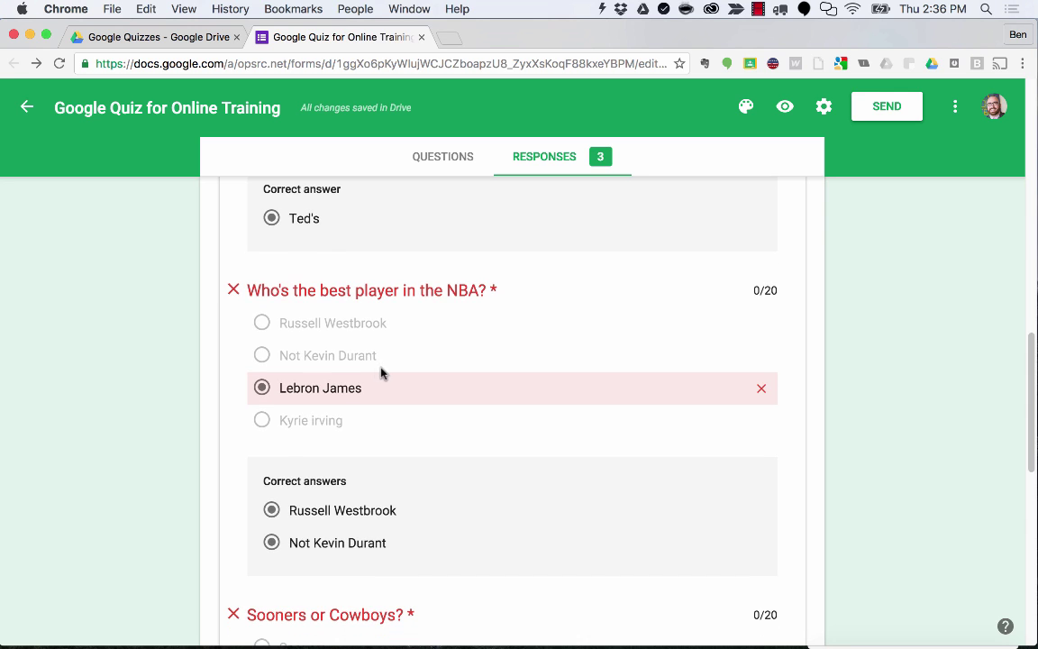
{"action": "scroll", "coordinate": [347, 345], "scroll_direction": "down", "scroll_amount": 7}
{"action": "scroll", "coordinate": [350, 345], "scroll_direction": "down", "scroll_amount": 5}
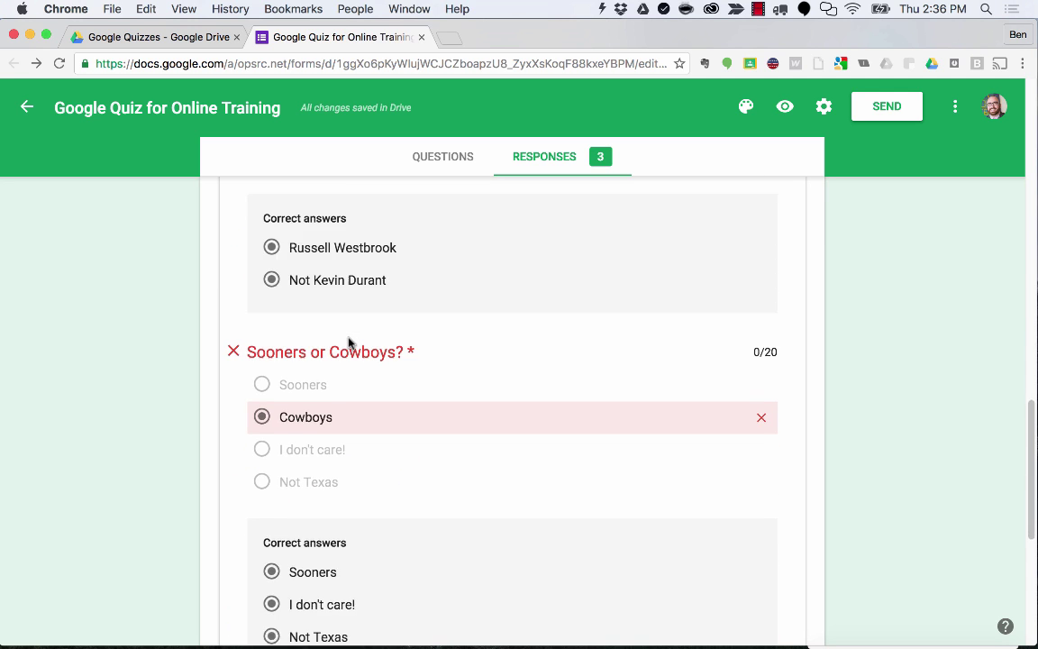
{"action": "scroll", "coordinate": [348, 344], "scroll_direction": "up", "scroll_amount": 20}
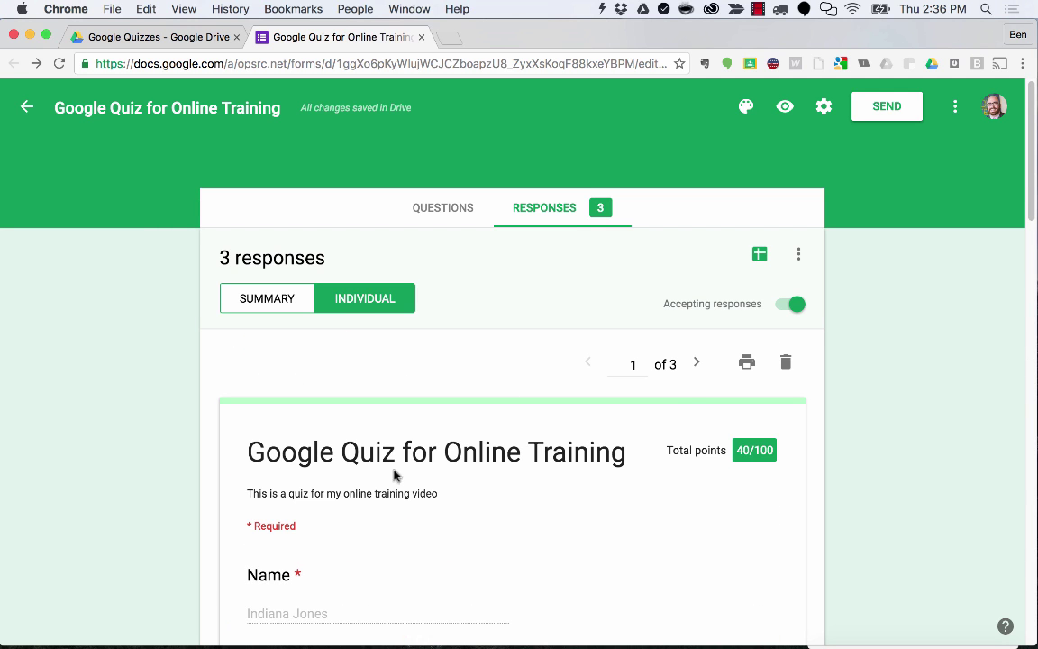
Step to response 2 (60/100) and response 3 (100/100), then back to response 2.
{"action": "left_click", "coordinate": [698, 364]}
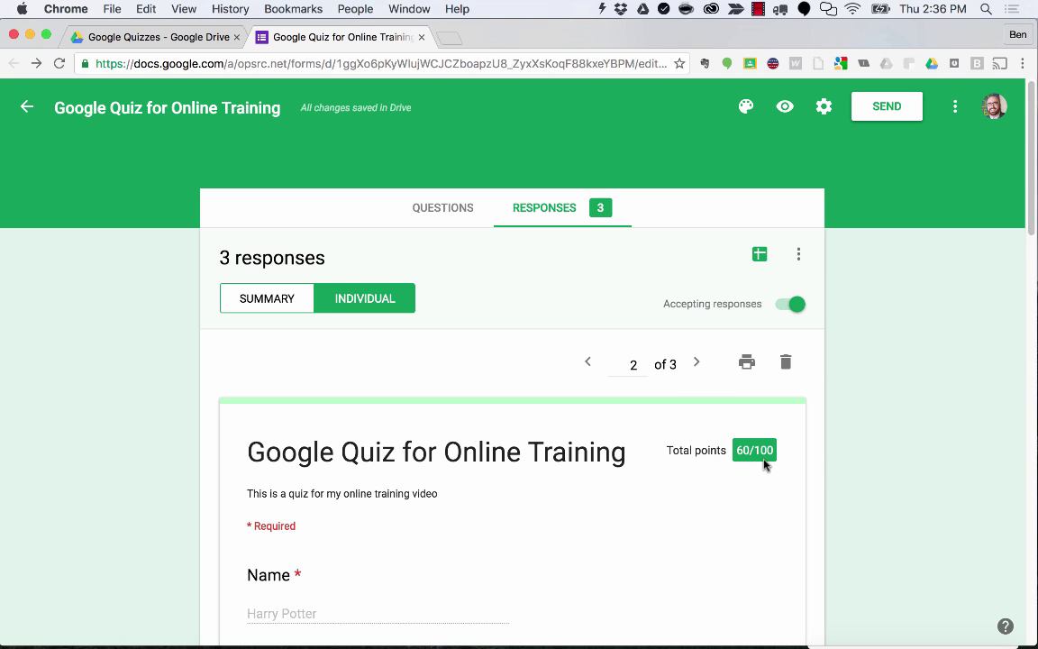
{"action": "left_click", "coordinate": [697, 363]}
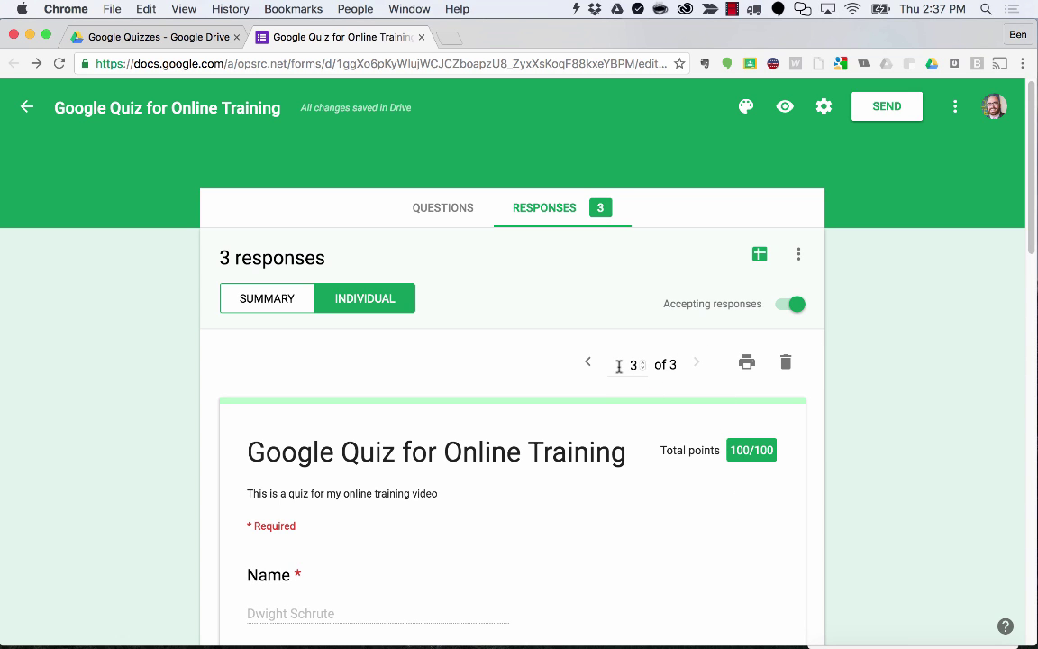
{"action": "left_click", "coordinate": [589, 364]}
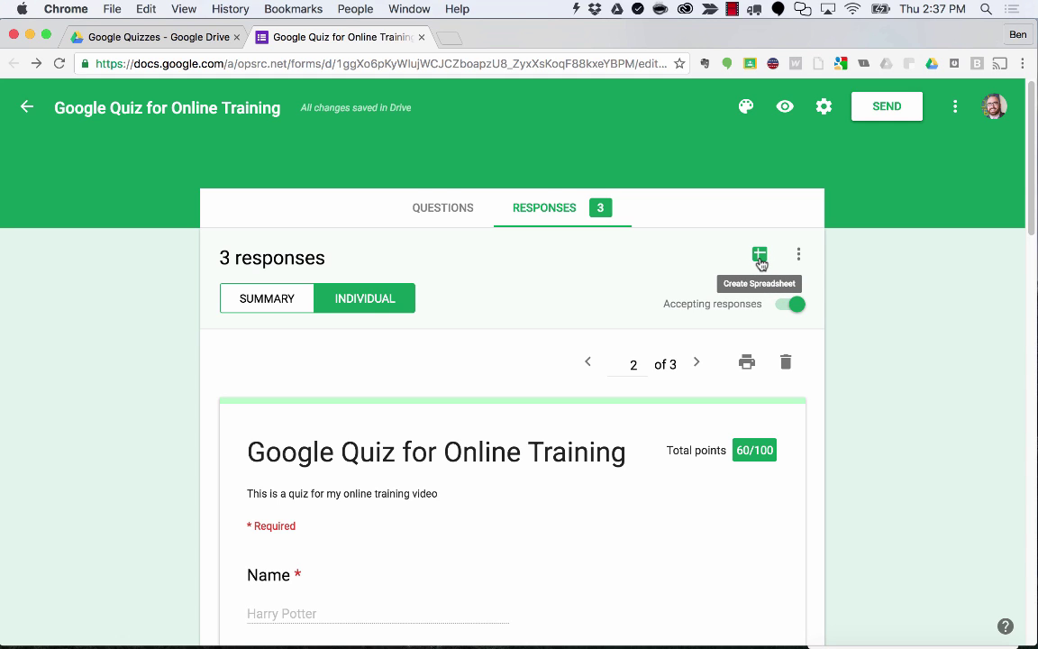
Create a new linked spreadsheet for the quiz responses.
{"action": "left_click", "coordinate": [759, 258]}
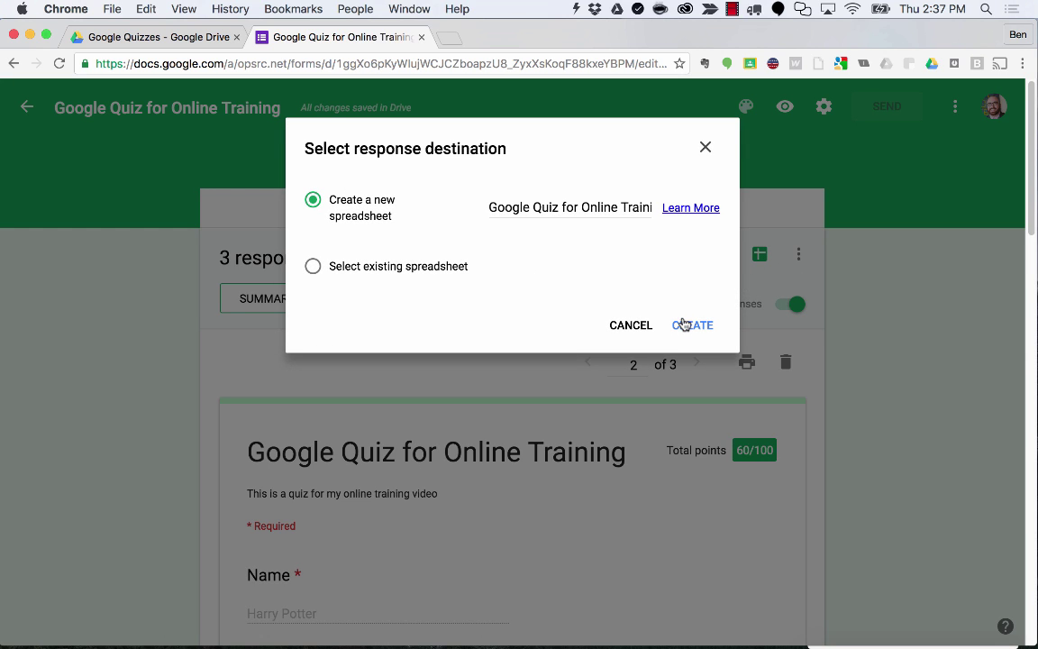
{"action": "left_click", "coordinate": [690, 326]}
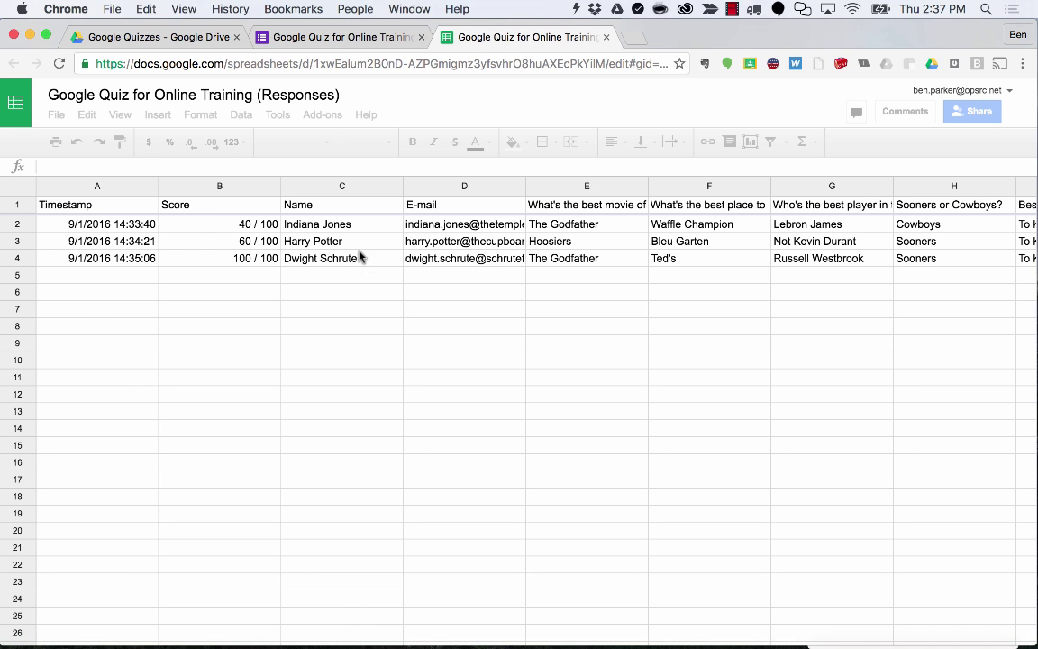
Check the scores in B2–B4 and names in column C, then return to the Forms tab.
{"action": "left_click", "coordinate": [262, 227]}
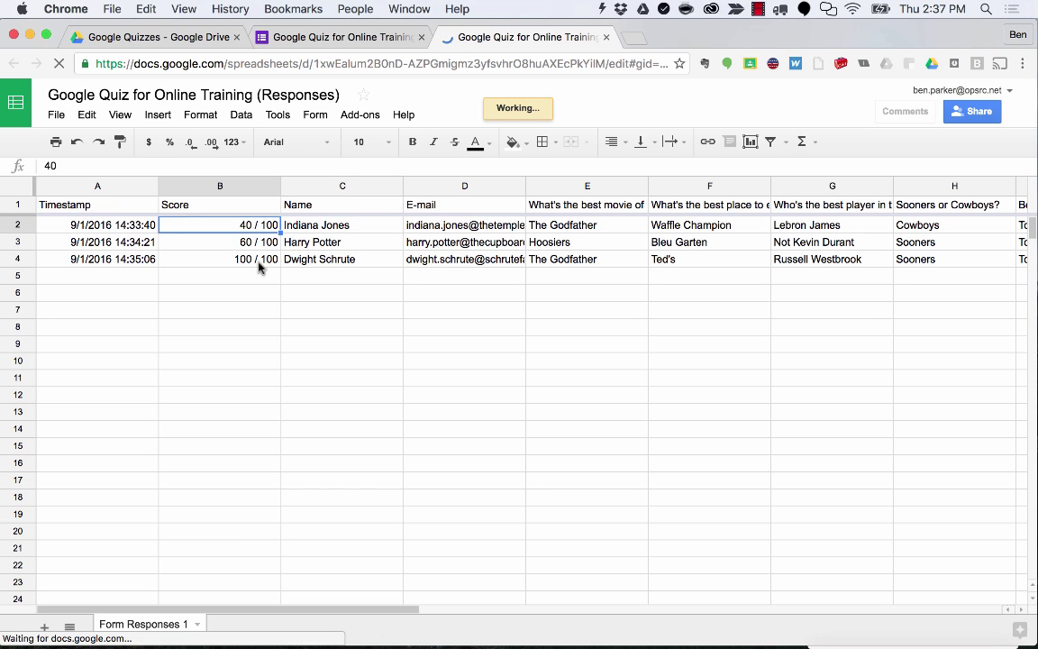
{"action": "left_click", "coordinate": [237, 242]}
{"action": "left_click", "coordinate": [261, 257]}
{"action": "left_click", "coordinate": [329, 230]}
{"action": "left_click", "coordinate": [328, 258]}
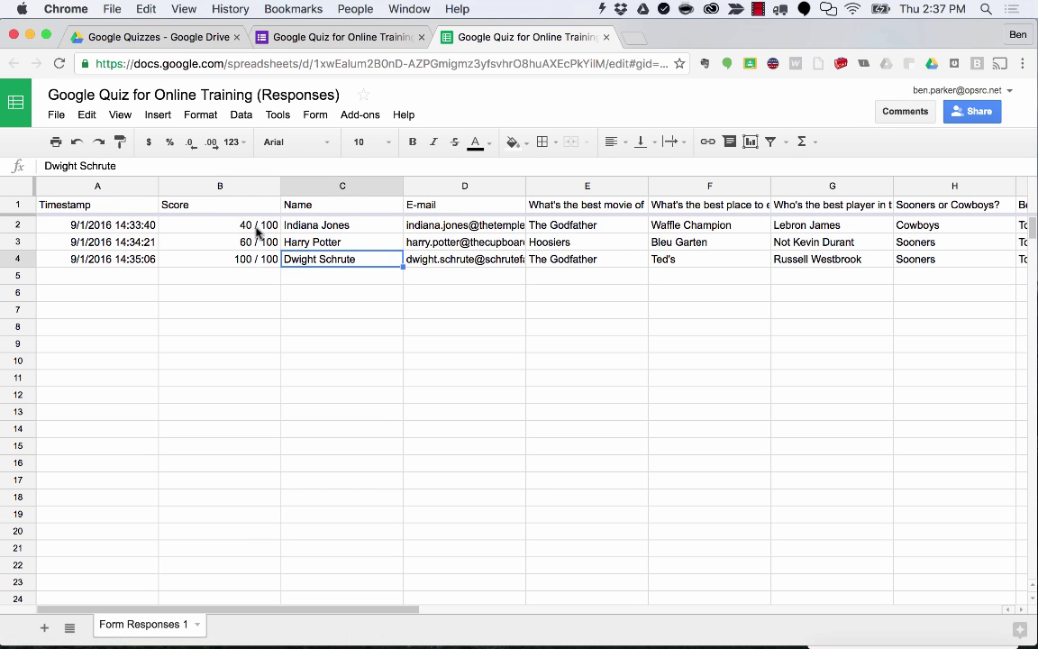
{"action": "left_click", "coordinate": [256, 228]}
{"action": "left_click", "coordinate": [264, 246]}
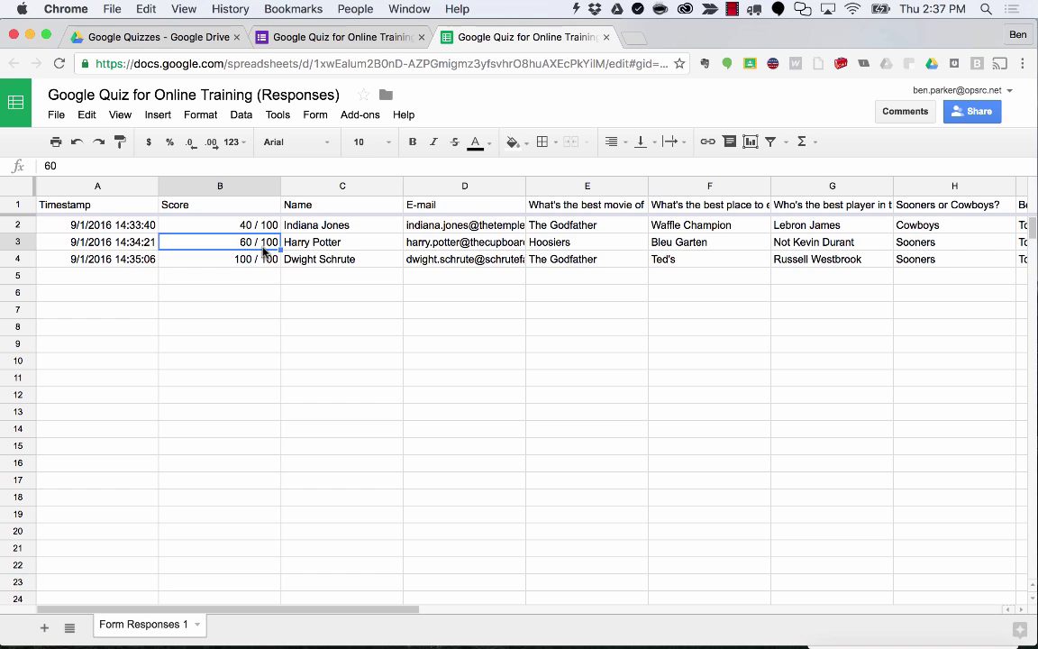
{"action": "left_click", "coordinate": [246, 226]}
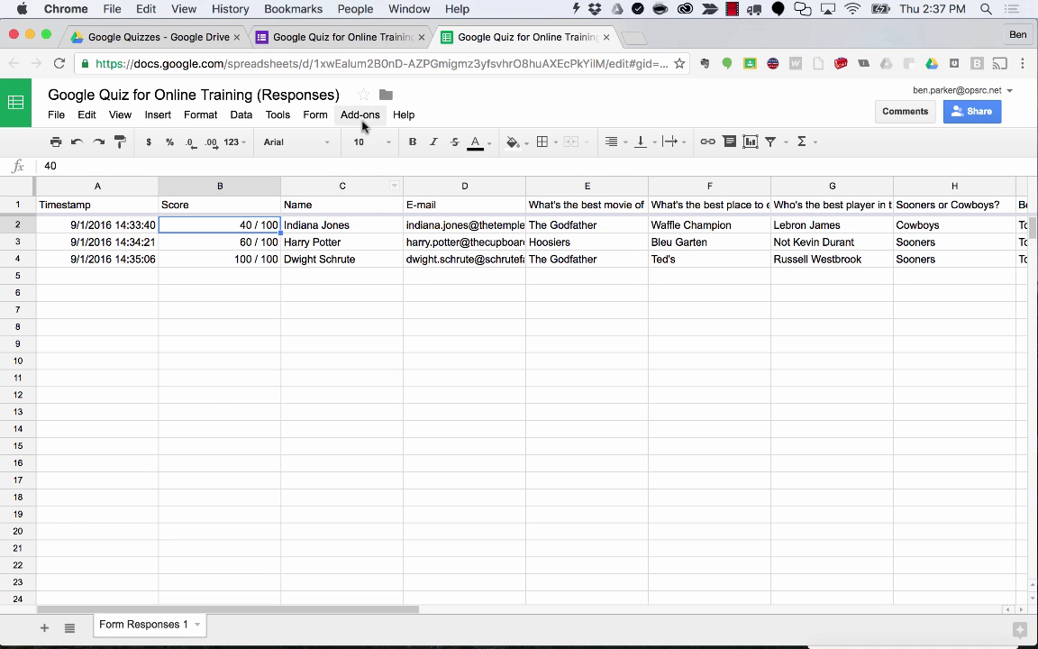
{"action": "left_click", "coordinate": [339, 39]}
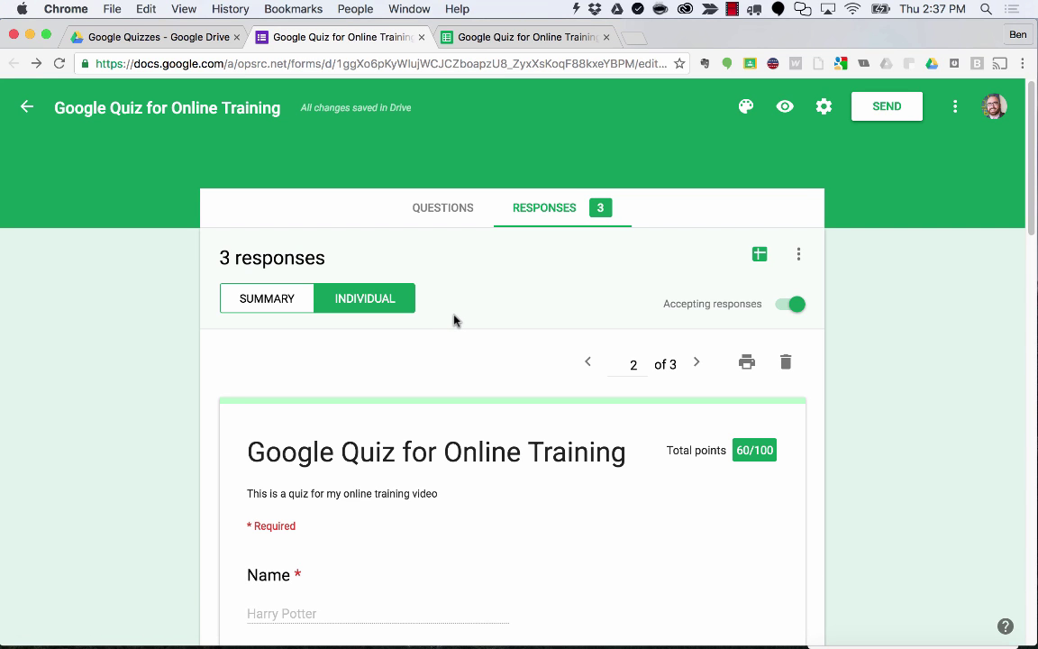
Open the Responses More menu showing CSV download, print and delete-all options.
{"action": "scroll", "coordinate": [455, 320], "scroll_direction": "down", "scroll_amount": 2}
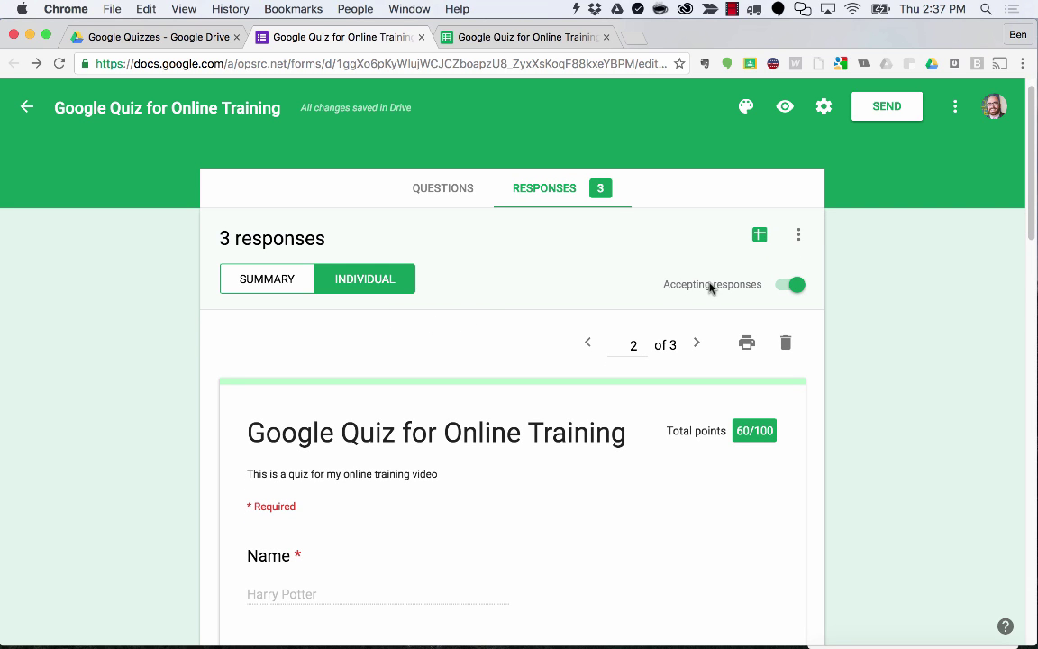
{"action": "left_click", "coordinate": [799, 238]}
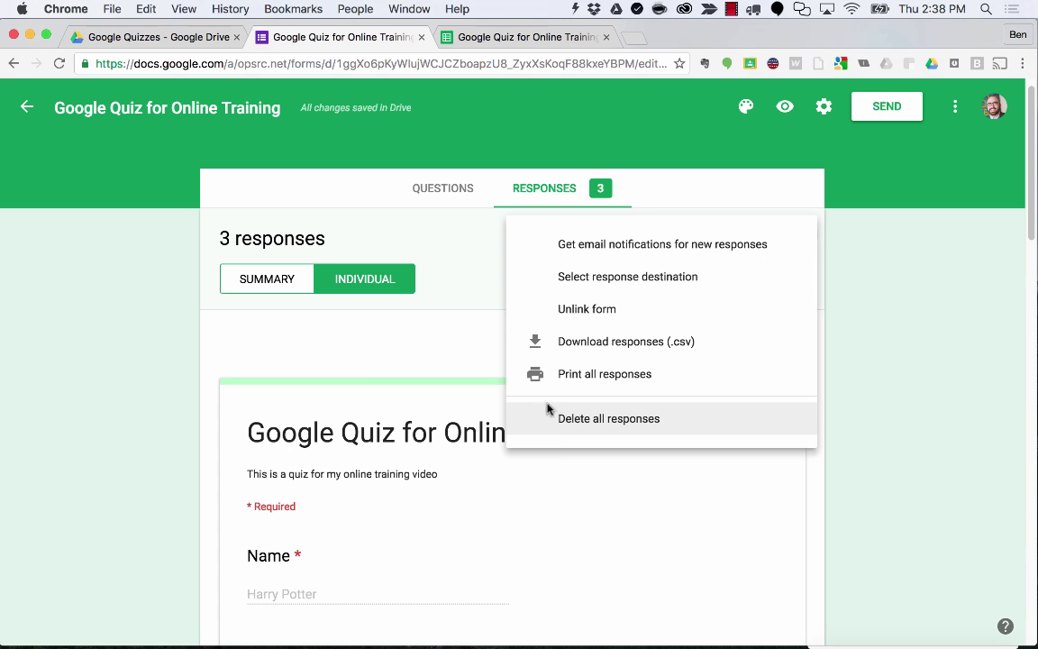
Close the menu and scroll through the questions on the Questions tab.
{"action": "left_click", "coordinate": [316, 362]}
{"action": "left_click", "coordinate": [435, 187]}
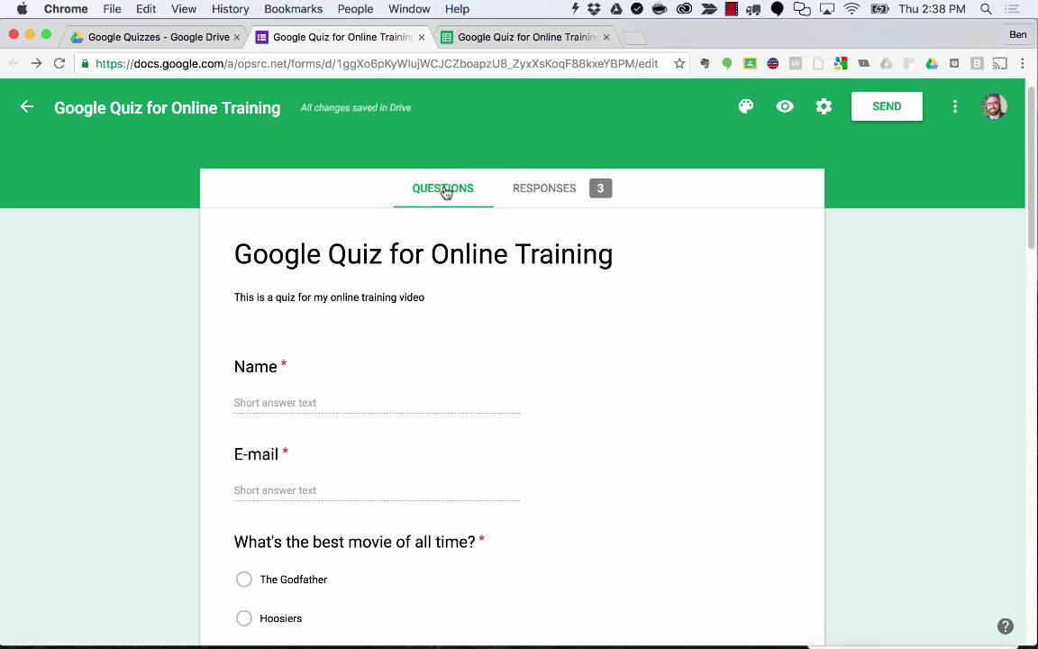
{"action": "scroll", "coordinate": [445, 209], "scroll_direction": "down", "scroll_amount": 1}
{"action": "scroll", "coordinate": [446, 209], "scroll_direction": "down", "scroll_amount": 3}
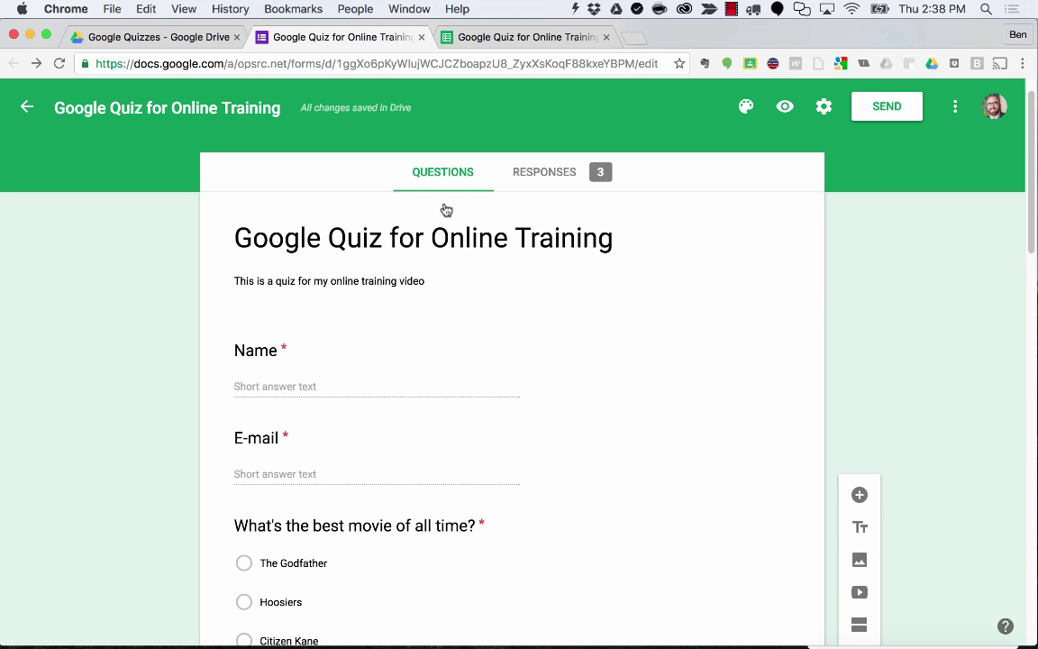
{"action": "scroll", "coordinate": [445, 209], "scroll_direction": "down", "scroll_amount": 5}
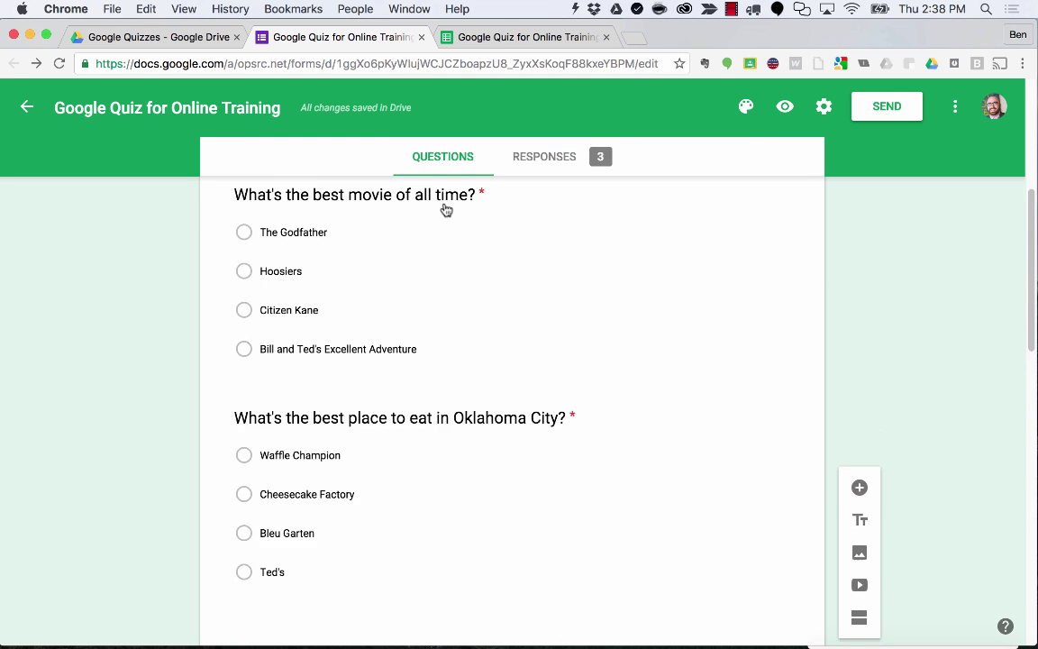